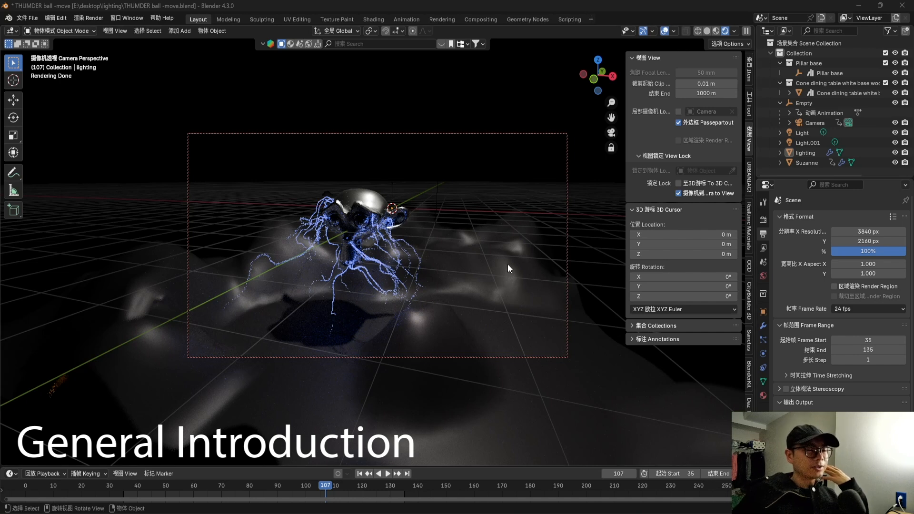
Examine the finished lightning around the monkey head, and the lightning sphere in the THUMDER ball file.
{"action": "left_click", "coordinate": [354, 250]}
{"action": "left_click", "coordinate": [450, 186]}
{"action": "mouse_move", "coordinate": [352, 250]}
{"action": "middle_mouse_down"}
{"action": "mouse_move", "coordinate": [339, 247]}
{"action": "mouse_move", "coordinate": [340, 216]}
{"action": "mouse_move", "coordinate": [348, 248]}
{"action": "middle_mouse_up"}
{"action": "scroll", "coordinate": [353, 269], "scroll_direction": "up", "scroll_amount": 5}
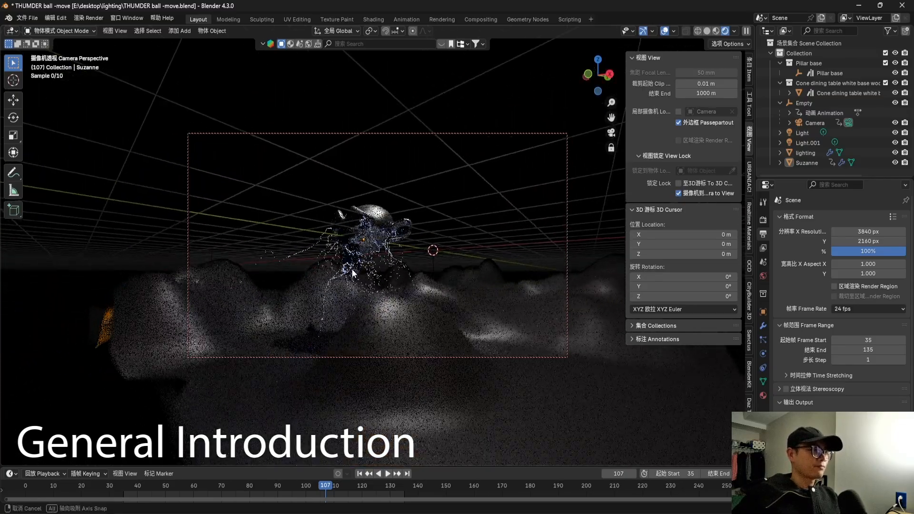
{"action": "middle_click_drag", "start_coordinate": [340, 290], "coordinate": [351, 241]}
{"action": "scroll", "coordinate": [381, 292], "scroll_direction": "down", "scroll_amount": 5}
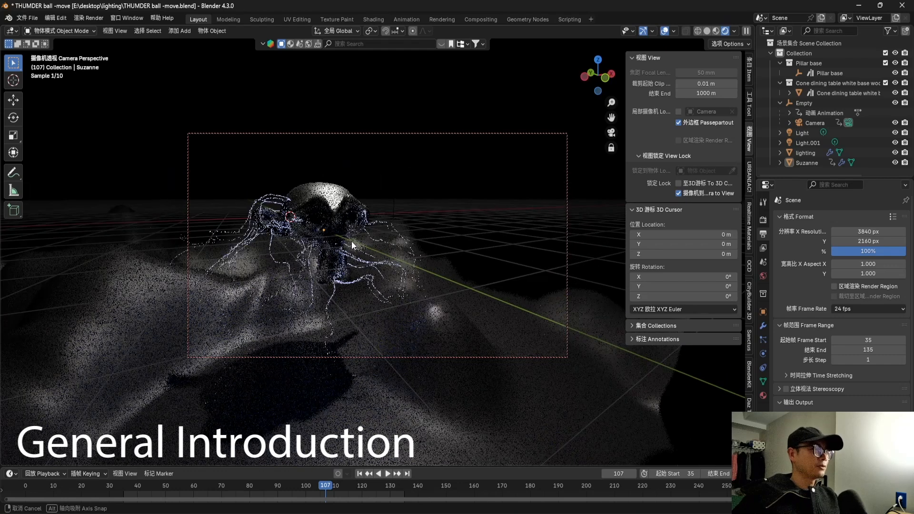
{"action": "mouse_move", "coordinate": [622, 509]}
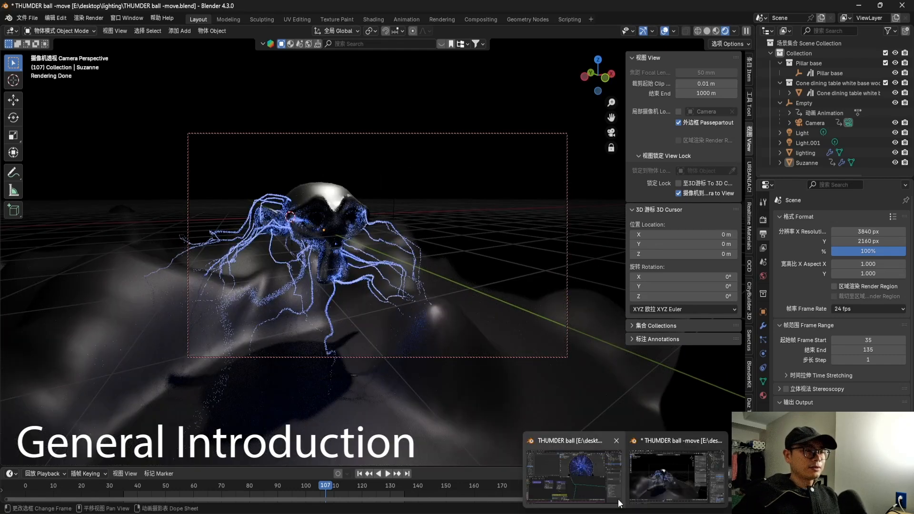
{"action": "left_click", "coordinate": [600, 469]}
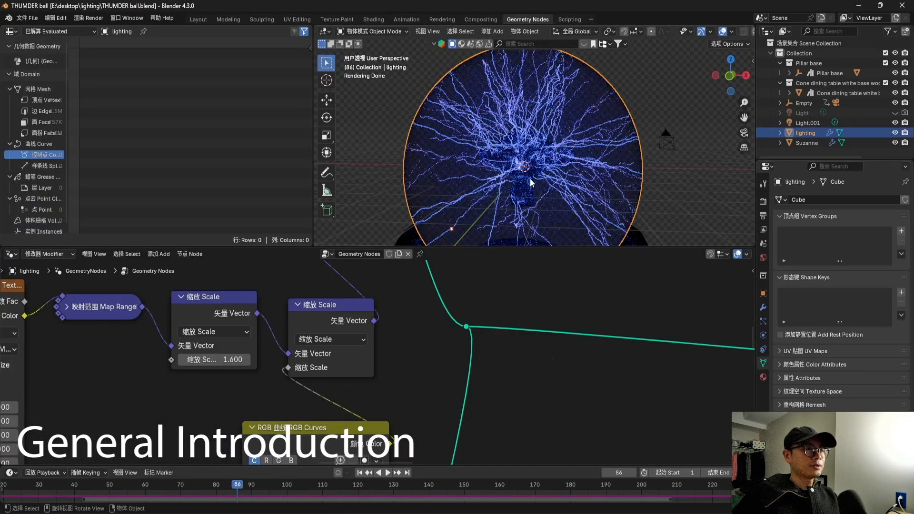
{"action": "middle_click_drag", "start_coordinate": [530, 178], "coordinate": [584, 177]}
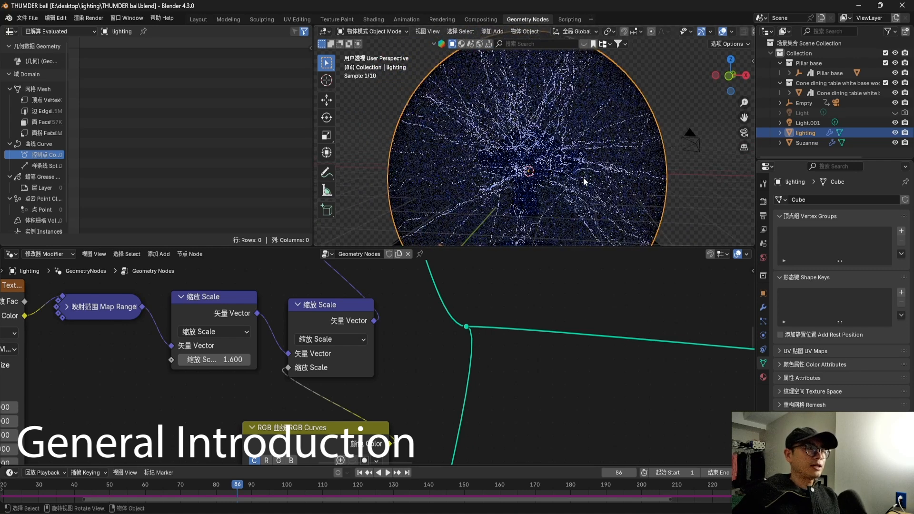
{"action": "scroll", "coordinate": [529, 161], "scroll_direction": "down", "scroll_amount": 1}
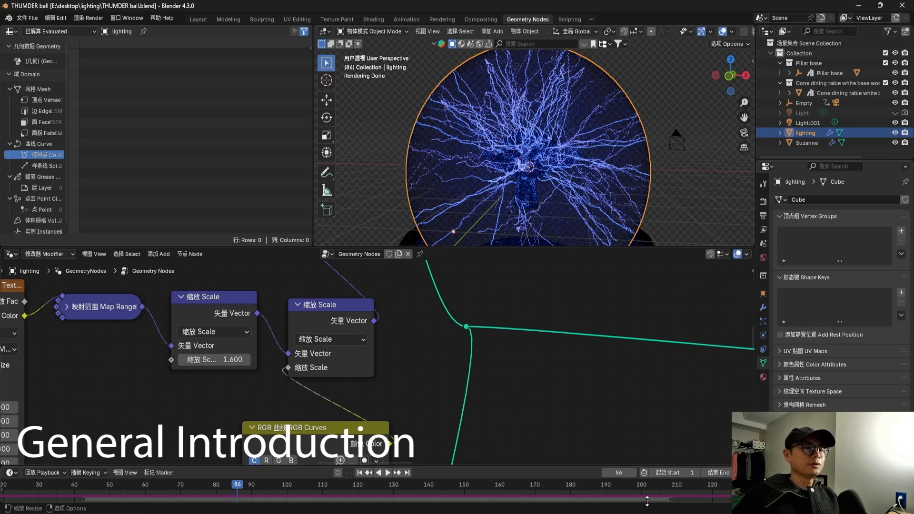
Start a new Blender session with the default scene, dismissing the splash screen and the BlenderKit update prompt.
{"action": "mouse_move", "coordinate": [627, 513]}
{"action": "left_click", "coordinate": [660, 486]}
{"action": "middle_click_drag", "start_coordinate": [432, 312], "coordinate": [429, 252]}
{"action": "left_click", "coordinate": [436, 329]}
{"action": "left_click", "coordinate": [393, 176]}
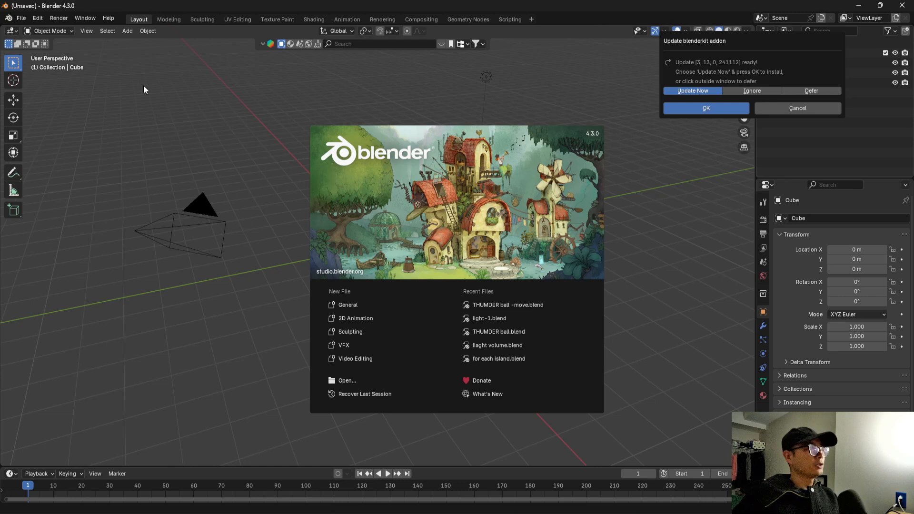
{"action": "left_click", "coordinate": [508, 112]}
{"action": "left_click", "coordinate": [587, 91]}
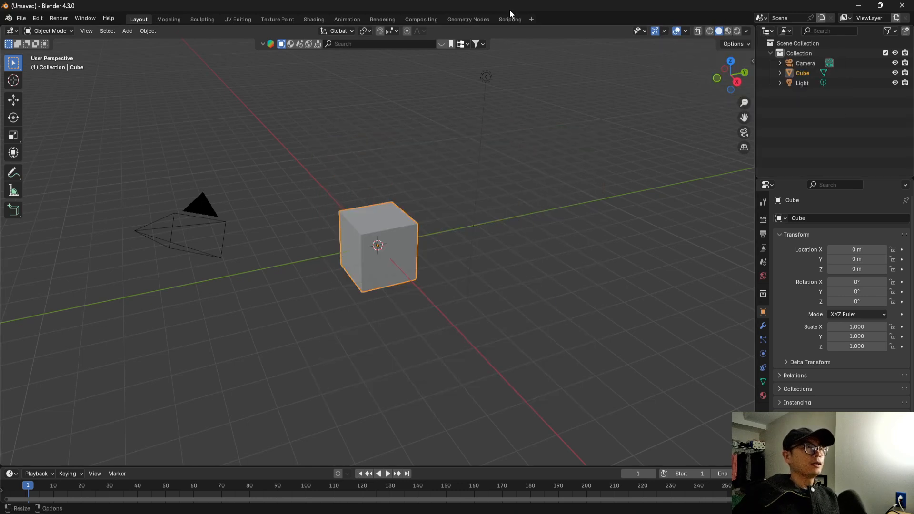
Switch to the Geometry Nodes workspace and replace the default cube with a UV sphere.
{"action": "left_click", "coordinate": [470, 19]}
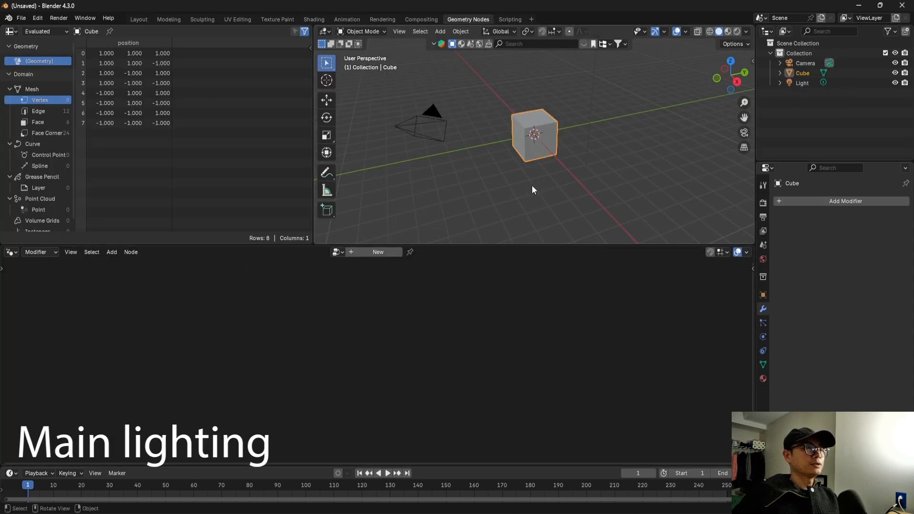
{"action": "left_click", "coordinate": [535, 145]}
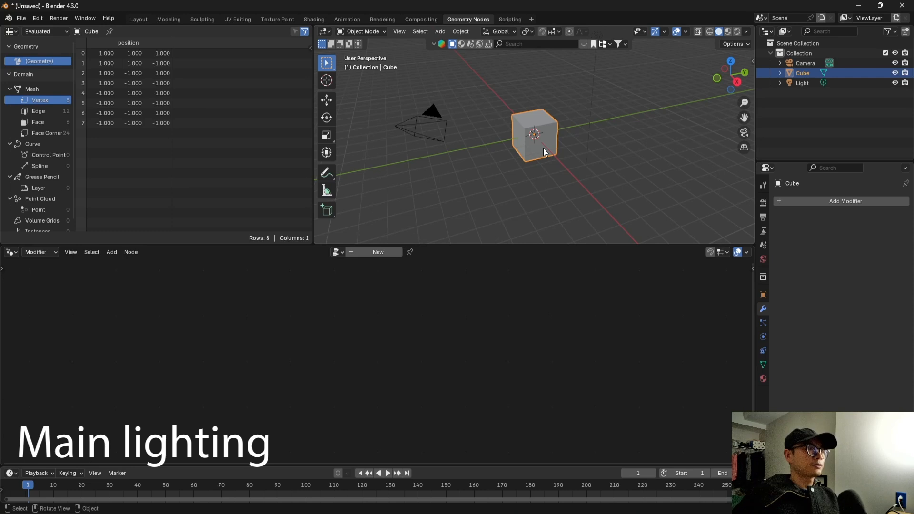
{"action": "key", "text": "Delete"}
{"action": "key", "text": "shift+a"}
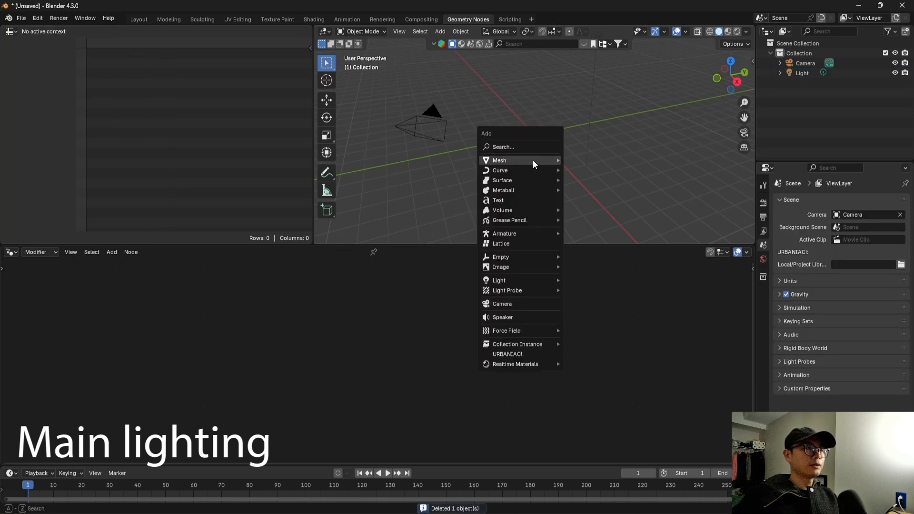
{"action": "mouse_move", "coordinate": [529, 162]}
{"action": "left_click", "coordinate": [599, 190]}
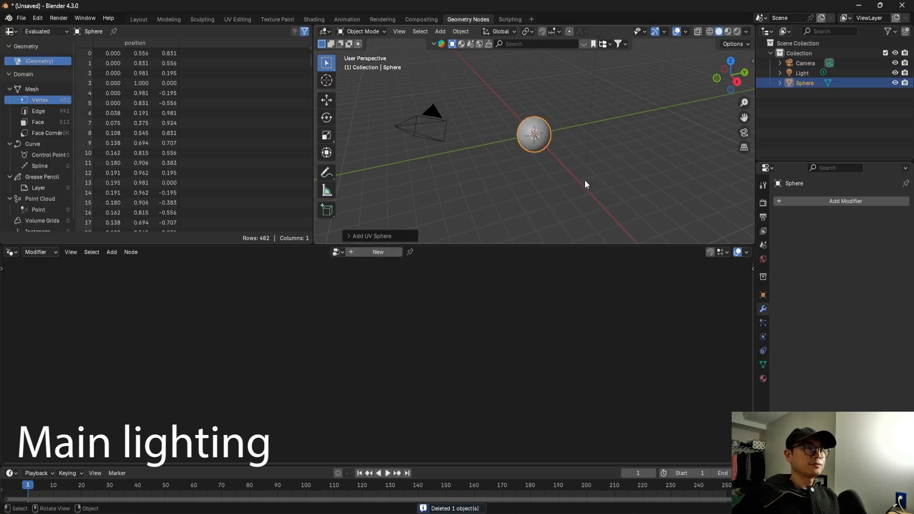
Create a new geometry node tree on the sphere and place Group Input and Group Output far apart.
{"action": "left_click", "coordinate": [375, 252]}
{"action": "left_click_drag", "start_coordinate": [481, 244], "coordinate": [482, 224]}
{"action": "left_click_drag", "start_coordinate": [501, 368], "coordinate": [621, 366]}
{"action": "left_click_drag", "start_coordinate": [260, 363], "coordinate": [109, 361]}
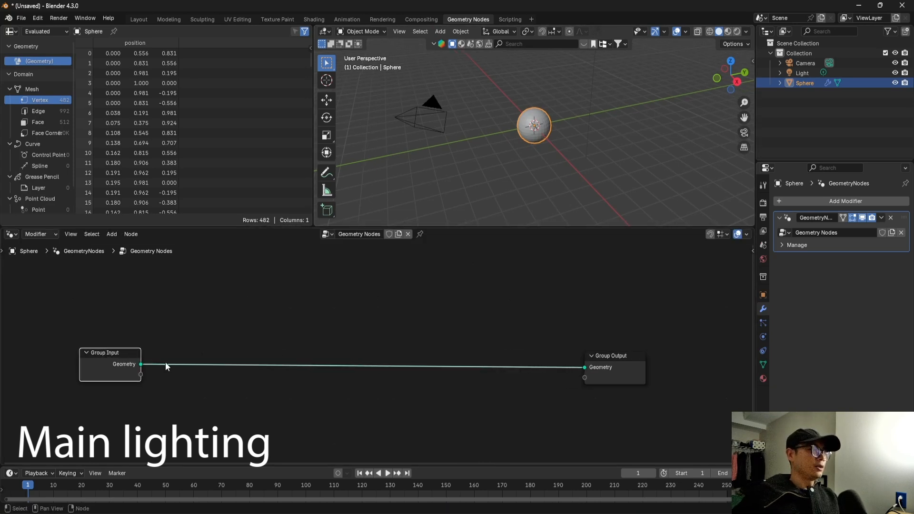
{"action": "scroll", "coordinate": [190, 365], "scroll_direction": "down", "scroll_amount": 1}
{"action": "middle_click_drag", "start_coordinate": [153, 367], "coordinate": [101, 367]}
{"action": "left_click_drag", "start_coordinate": [532, 362], "coordinate": [636, 355]}
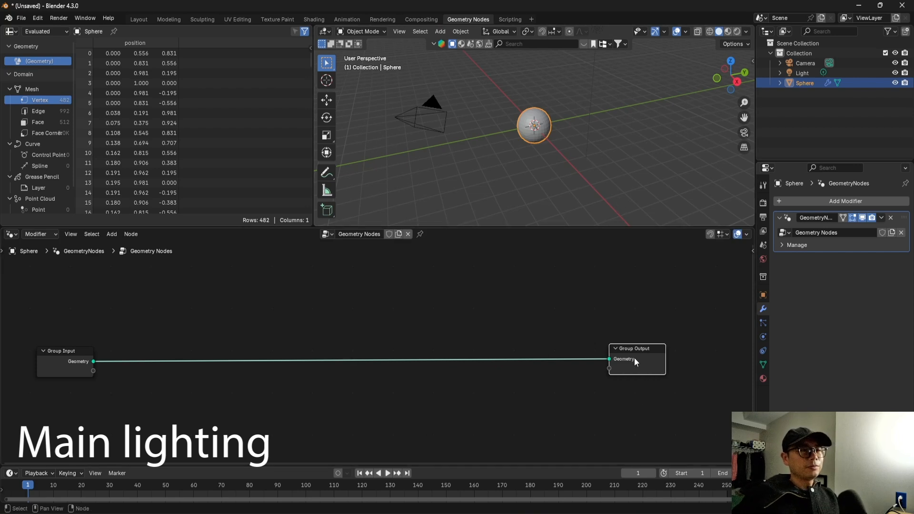
{"action": "left_click_drag", "start_coordinate": [636, 362], "coordinate": [654, 365]}
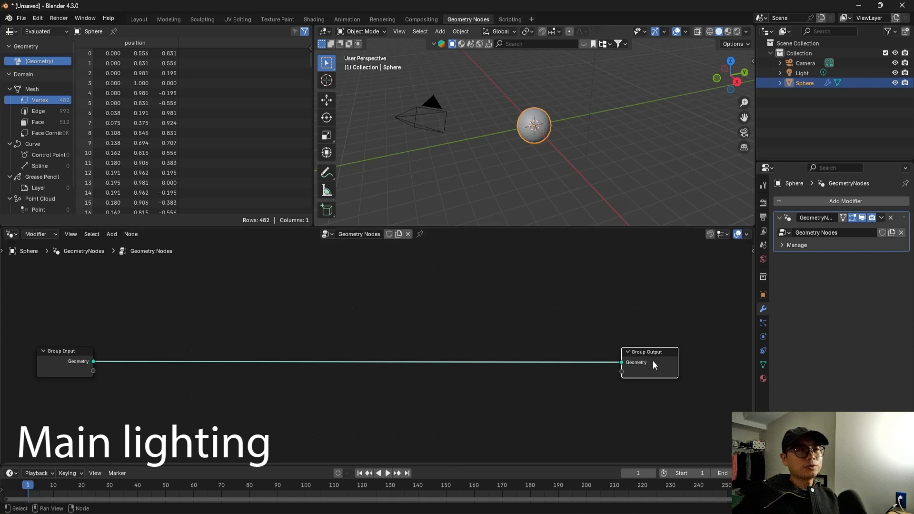
Spread the Group Input and Group Output nodes further apart to make room between them.
{"action": "scroll", "coordinate": [648, 351], "scroll_direction": "down", "scroll_amount": 1}
{"action": "middle_click_drag", "start_coordinate": [648, 352], "coordinate": [610, 353]}
{"action": "scroll", "coordinate": [598, 353], "scroll_direction": "down", "scroll_amount": 2}
{"action": "scroll", "coordinate": [571, 363], "scroll_direction": "up", "scroll_amount": 1}
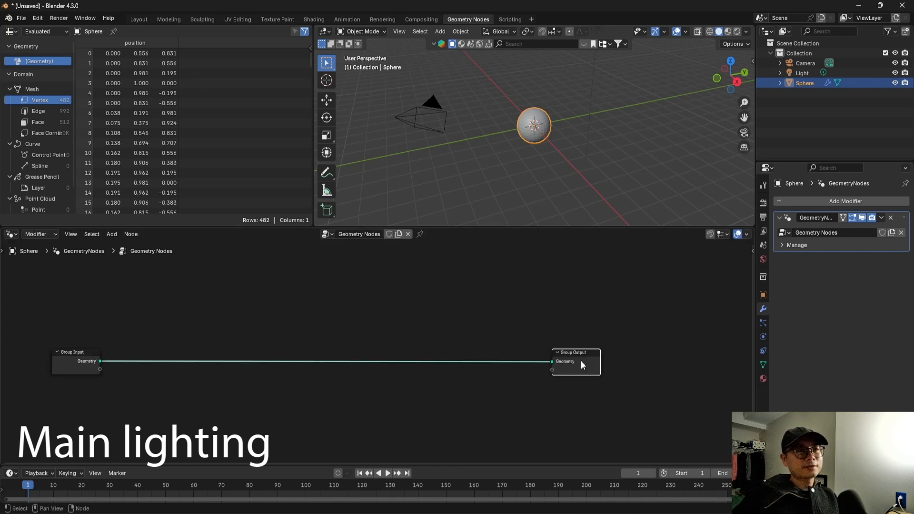
{"action": "mouse_move", "coordinate": [581, 361]}
{"action": "left_click_drag", "start_coordinate": [581, 361], "coordinate": [676, 356]}
{"action": "left_click_drag", "start_coordinate": [70, 359], "coordinate": [61, 361]}
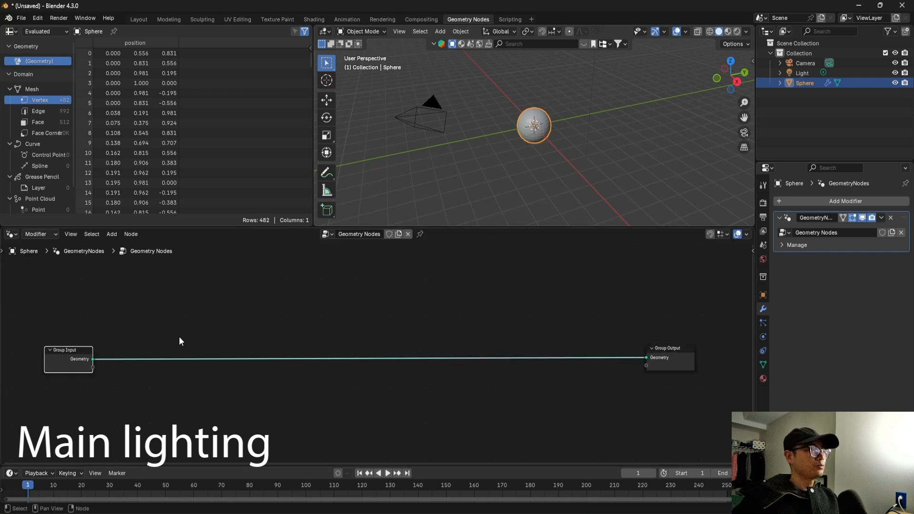
{"action": "left_click_drag", "start_coordinate": [75, 363], "coordinate": [66, 353]}
{"action": "scroll", "coordinate": [119, 349], "scroll_direction": "up", "scroll_amount": 1}
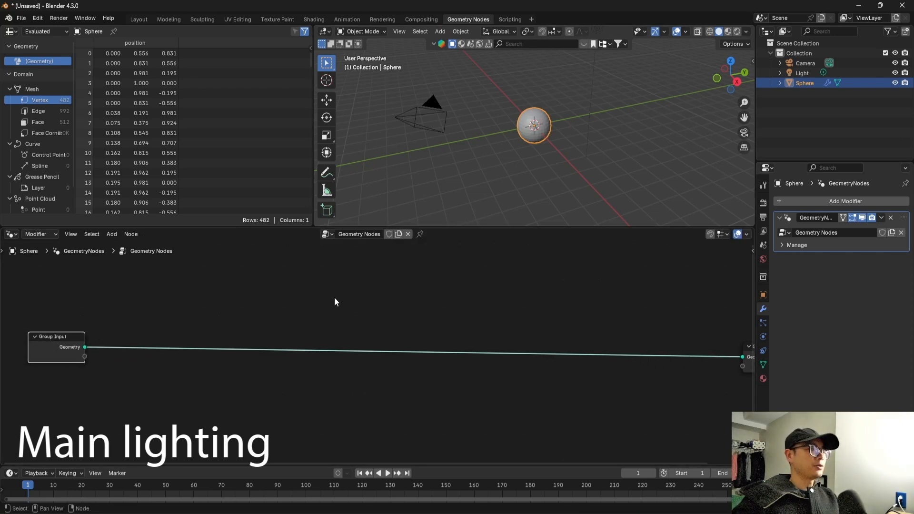
{"action": "key", "text": "Home"}
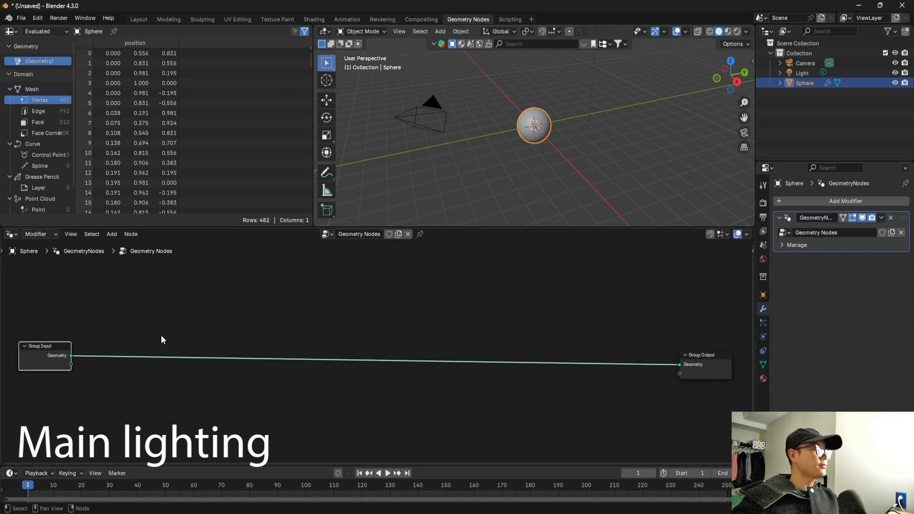
Insert a Distribute Points on Faces node on the link between Group Input and Group Output.
{"action": "scroll", "coordinate": [172, 288], "scroll_direction": "down", "scroll_amount": 1}
{"action": "key", "text": "shift+a"}
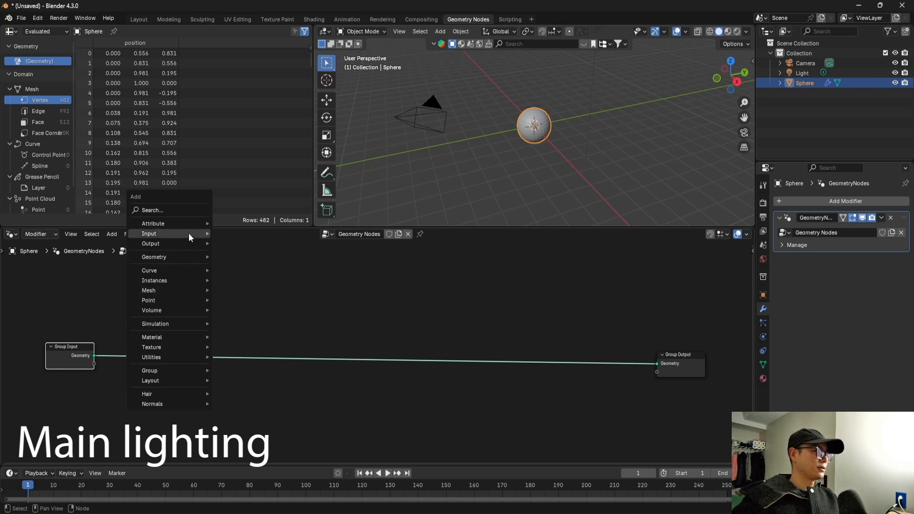
{"action": "left_click", "coordinate": [188, 209]}
{"action": "type", "text": "g"}
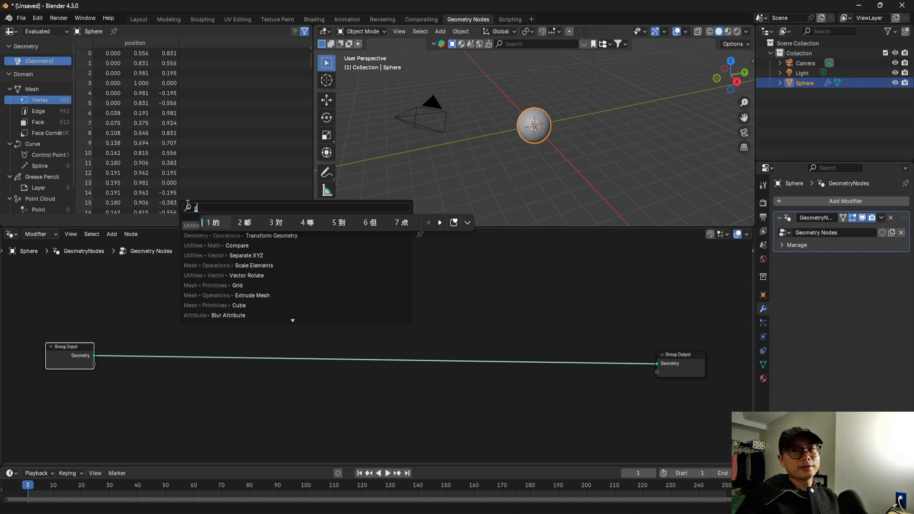
{"action": "type", "text": "sitr"}
{"action": "key", "text": "Return"}
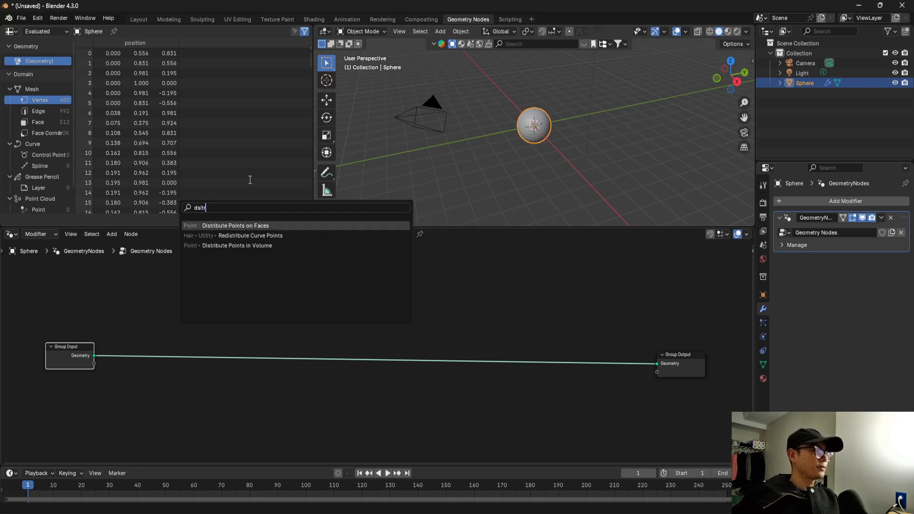
{"action": "left_click", "coordinate": [269, 224]}
{"action": "left_click", "coordinate": [190, 334]}
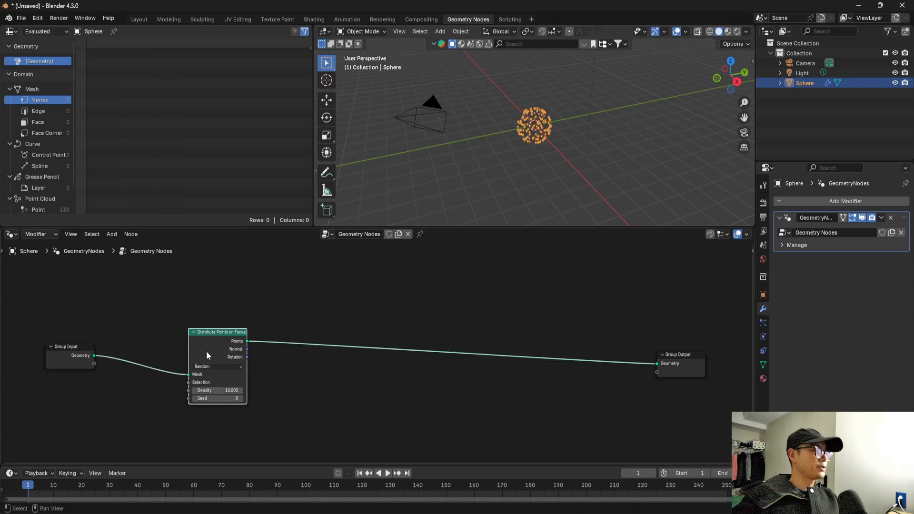
Insert an Instance on Points node on the link between Distribute Points on Faces and Group Output.
{"action": "scroll", "coordinate": [208, 355], "scroll_direction": "up", "scroll_amount": 3}
{"action": "middle_click_drag", "start_coordinate": [215, 351], "coordinate": [187, 350]}
{"action": "scroll", "coordinate": [230, 343], "scroll_direction": "down", "scroll_amount": 1}
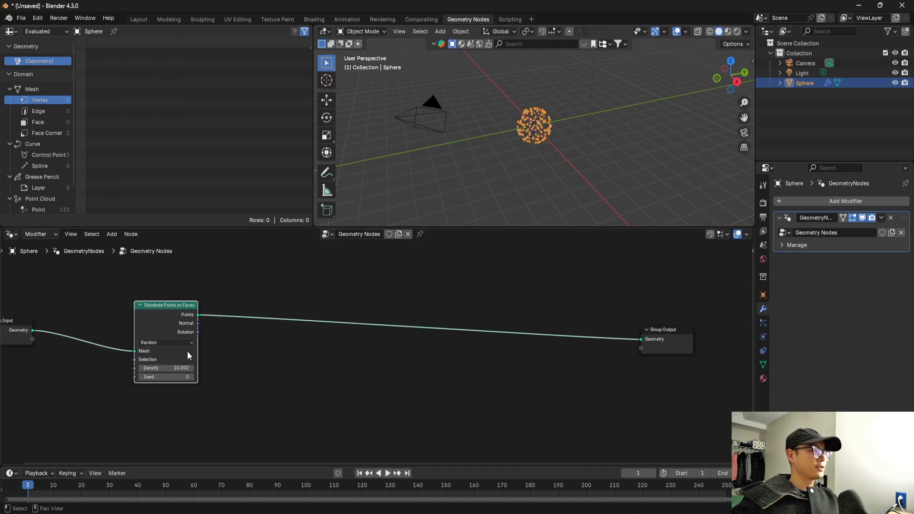
{"action": "scroll", "coordinate": [199, 362], "scroll_direction": "up", "scroll_amount": 1}
{"action": "scroll", "coordinate": [200, 368], "scroll_direction": "down", "scroll_amount": 2}
{"action": "middle_click_drag", "start_coordinate": [289, 361], "coordinate": [325, 373]}
{"action": "scroll", "coordinate": [548, 164], "scroll_direction": "up", "scroll_amount": 4}
{"action": "middle_click_drag", "start_coordinate": [284, 337], "coordinate": [280, 328]}
{"action": "key", "text": "shift+a"}
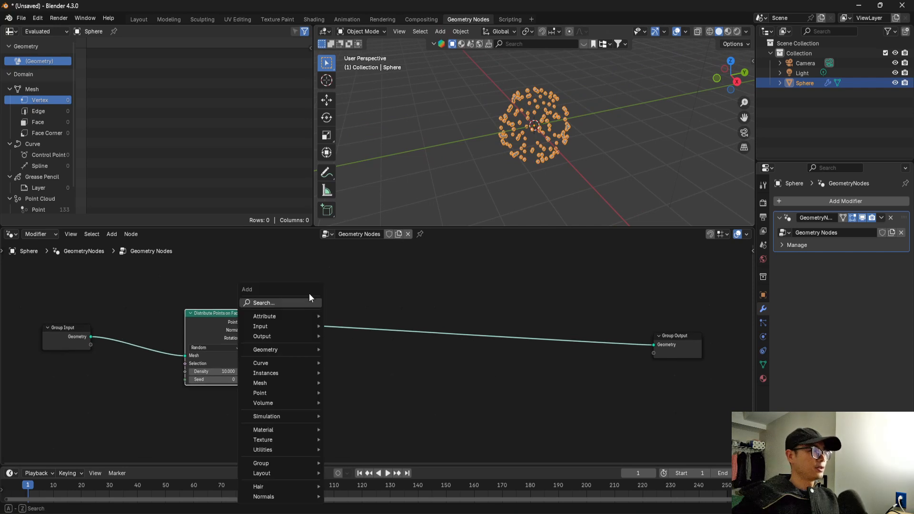
{"action": "left_click", "coordinate": [304, 305]}
{"action": "type", "text": "i"}
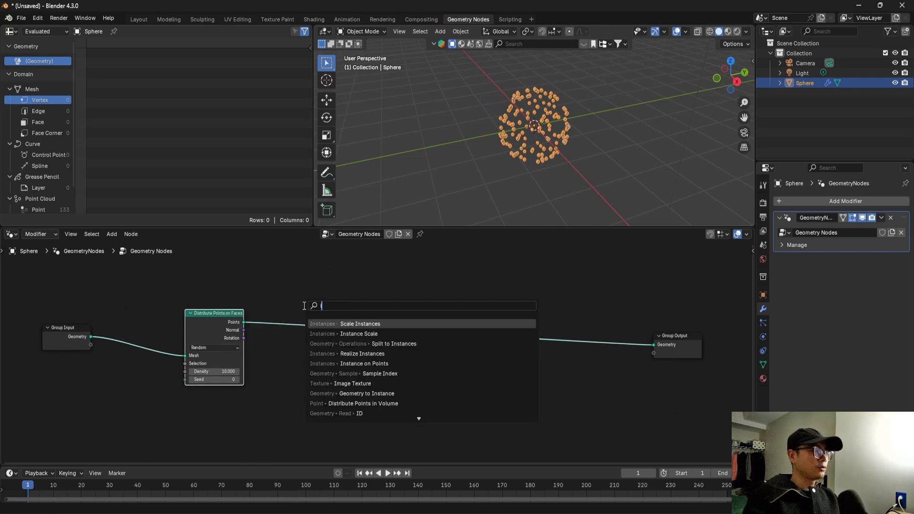
{"action": "type", "text": "nstan"}
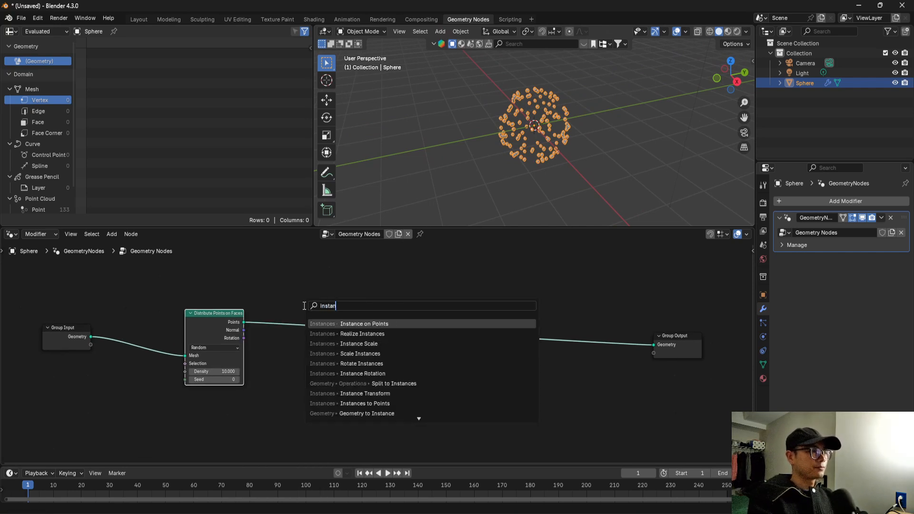
{"action": "key", "text": "Return"}
{"action": "left_click", "coordinate": [306, 307]}
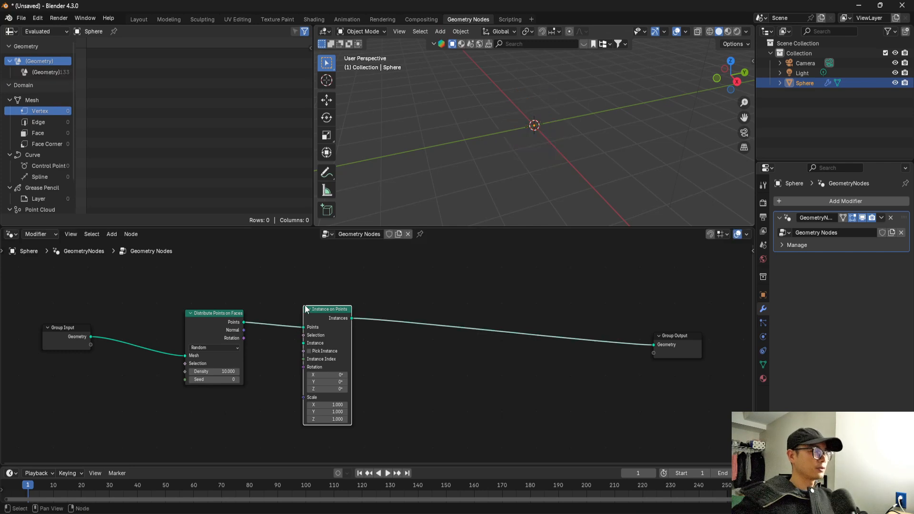
Add a Curve Line node feeding the Instance input of Instance on Points, and place it below the other nodes.
{"action": "scroll", "coordinate": [325, 323], "scroll_direction": "up", "scroll_amount": 2}
{"action": "middle_click_drag", "start_coordinate": [325, 323], "coordinate": [384, 302]}
{"action": "left_click_drag", "start_coordinate": [347, 307], "coordinate": [318, 347]}
{"action": "type", "text": "cr"}
{"action": "key", "text": "BackSpace"}
{"action": "type", "text": "urve li"}
{"action": "key", "text": "Return"}
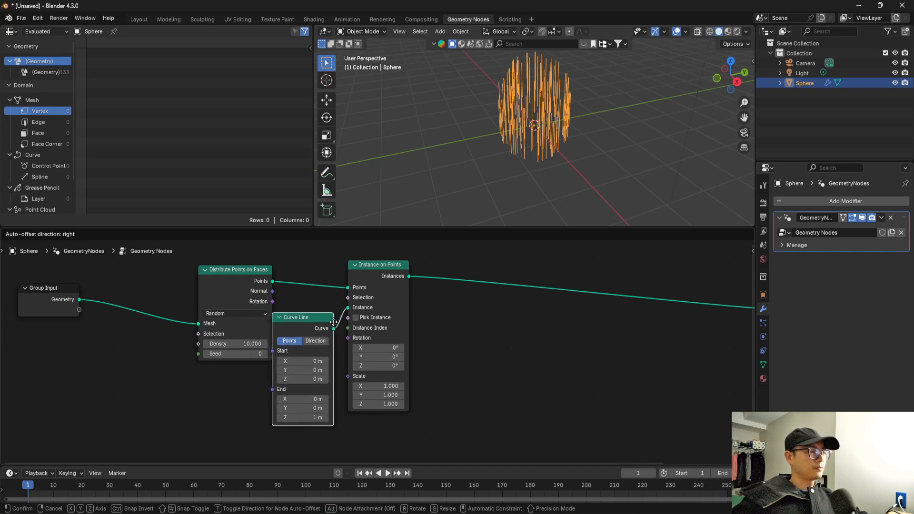
{"action": "left_click", "coordinate": [328, 347]}
{"action": "left_click_drag", "start_coordinate": [293, 374], "coordinate": [289, 426]}
Connect the Rotation output of Distribute Points on Faces to Instance on Points' Rotation input, and move Group Output farther away.
{"action": "scroll", "coordinate": [284, 313], "scroll_direction": "up", "scroll_amount": 1}
{"action": "left_click_drag", "start_coordinate": [256, 293], "coordinate": [344, 335]}
{"action": "middle_click_drag", "start_coordinate": [600, 82], "coordinate": [558, 127]}
{"action": "scroll", "coordinate": [425, 341], "scroll_direction": "down", "scroll_amount": 5}
{"action": "middle_click_drag", "start_coordinate": [497, 331], "coordinate": [408, 322]}
{"action": "left_click_drag", "start_coordinate": [642, 309], "coordinate": [700, 292]}
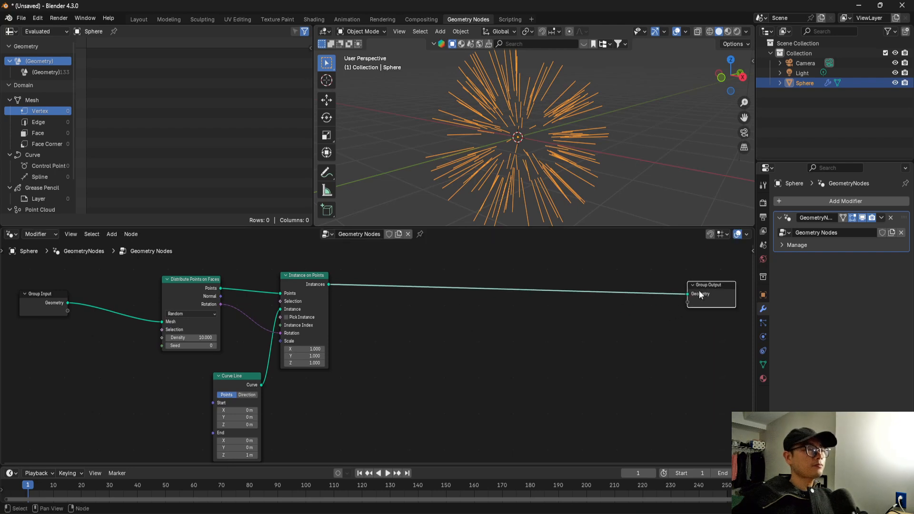
Move Group Input farther out and add a Transform Geometry node above the point distribution, fed by Group Input's Geometry.
{"action": "middle_click_drag", "start_coordinate": [87, 304], "coordinate": [180, 380]}
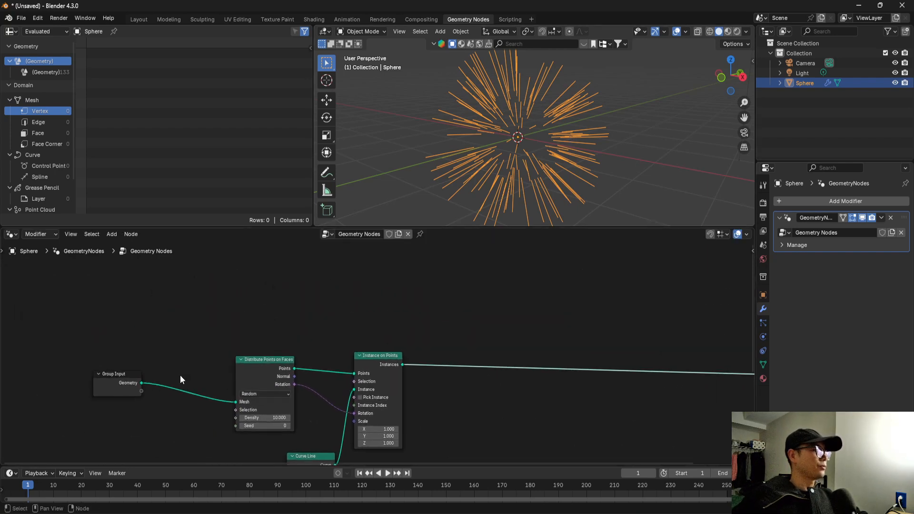
{"action": "left_click_drag", "start_coordinate": [117, 386], "coordinate": [19, 304]}
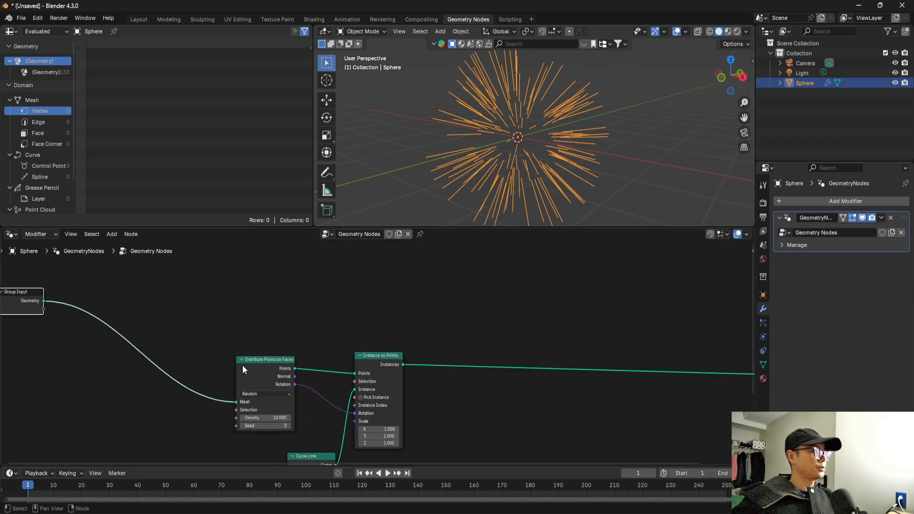
{"action": "left_click", "coordinate": [51, 298]}
{"action": "key", "text": "shift+a"}
{"action": "type", "text": "trans"}
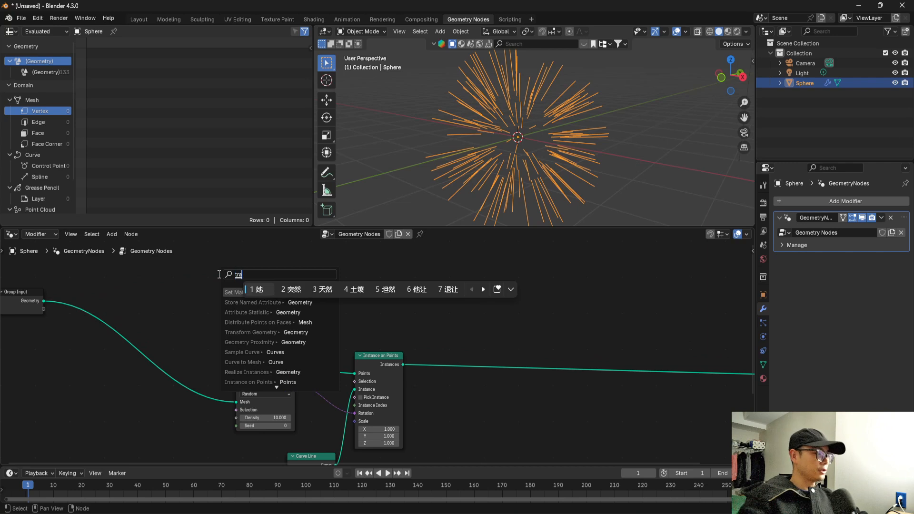
{"action": "key", "text": "Return"}
{"action": "key", "text": "Return"}
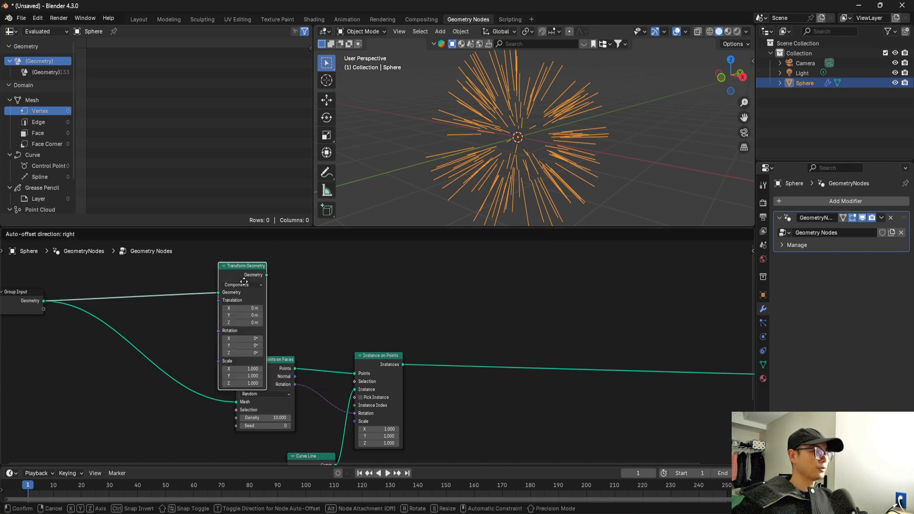
{"action": "left_click", "coordinate": [274, 283]}
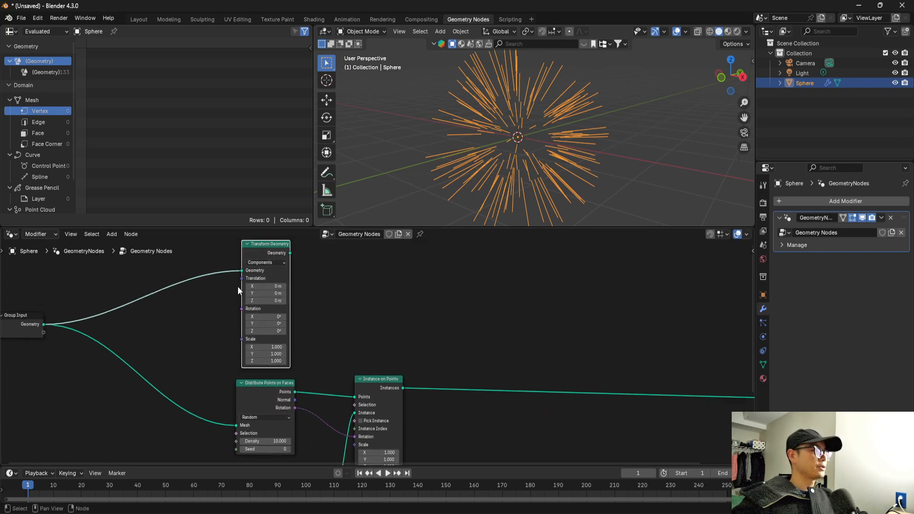
{"action": "middle_click_drag", "start_coordinate": [238, 287], "coordinate": [284, 306]}
{"action": "scroll", "coordinate": [284, 307], "scroll_direction": "up", "scroll_amount": 2}
{"action": "left_click_drag", "start_coordinate": [272, 361], "coordinate": [253, 358]}
{"action": "type", "text": "bake"}
{"action": "key", "text": "Return"}
{"action": "key", "text": "Return"}
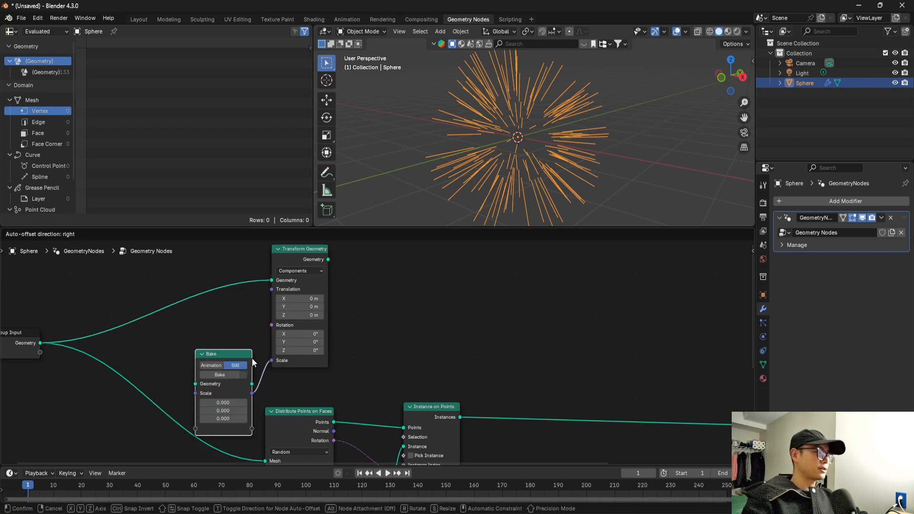
{"action": "left_click", "coordinate": [251, 359]}
{"action": "key", "text": "x"}
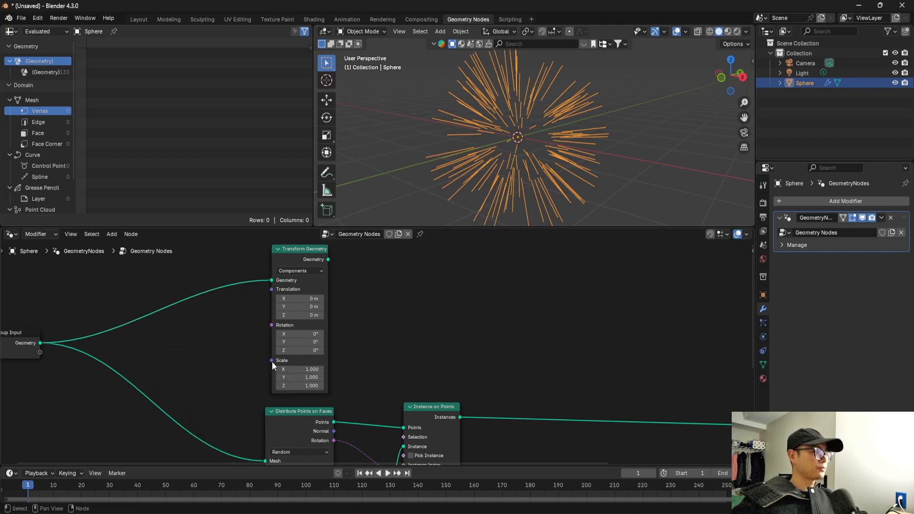
{"action": "left_click_drag", "start_coordinate": [271, 361], "coordinate": [251, 359]}
{"action": "type", "text": "val"}
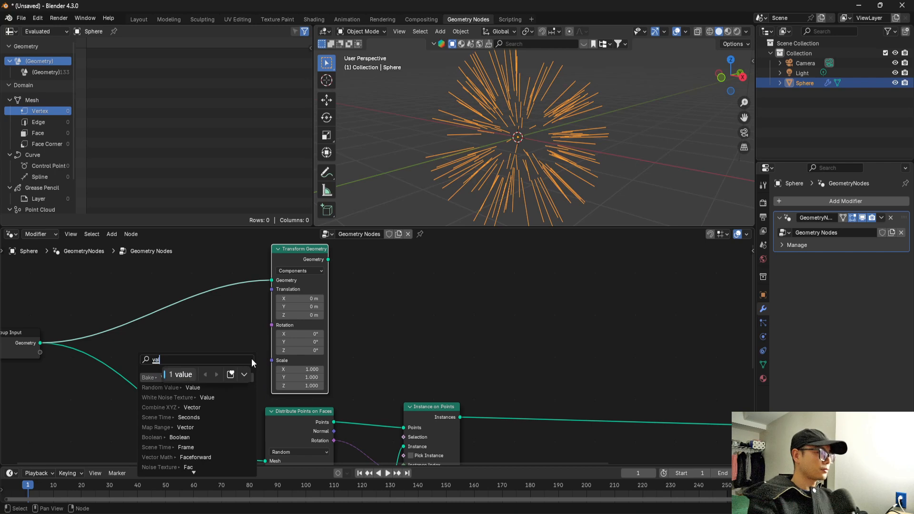
{"action": "key", "text": "Return"}
{"action": "key", "text": "Return"}
{"action": "left_click", "coordinate": [243, 344]}
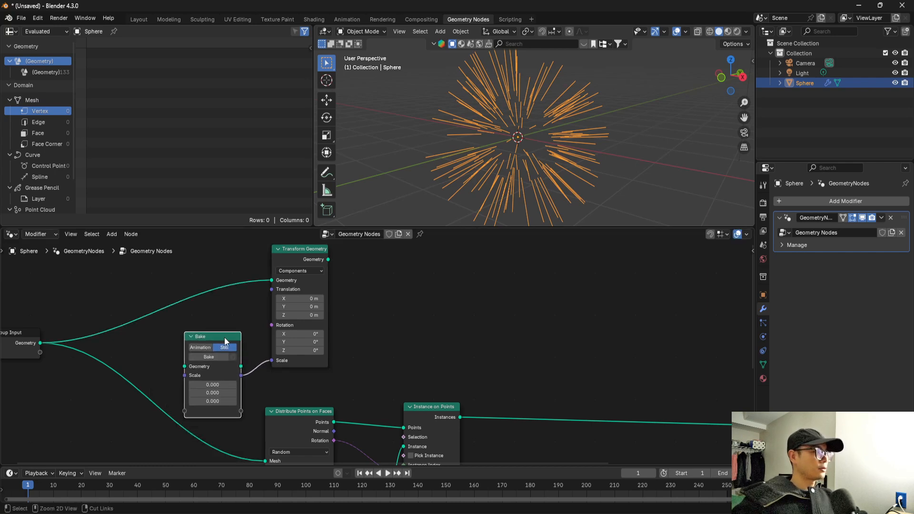
{"action": "key", "text": "ctrl+x"}
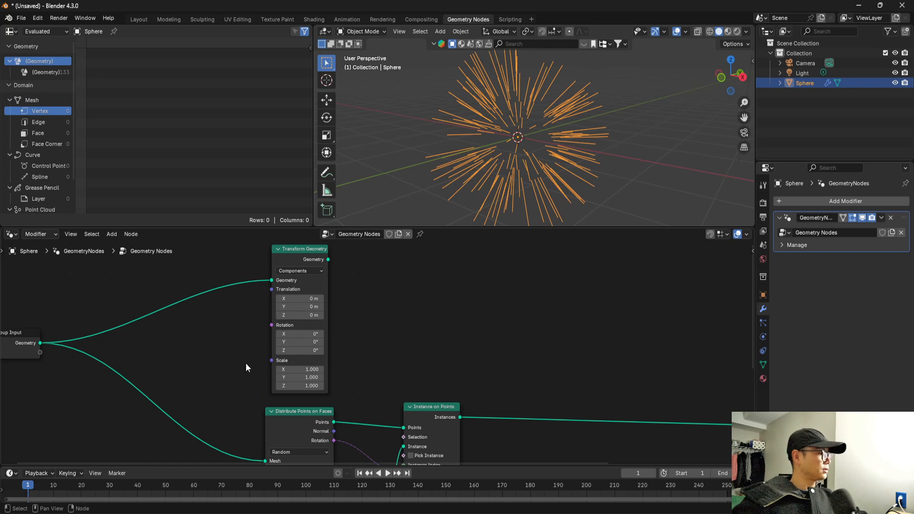
{"action": "left_click_drag", "start_coordinate": [271, 361], "coordinate": [244, 358]}
{"action": "type", "text": "valu"}
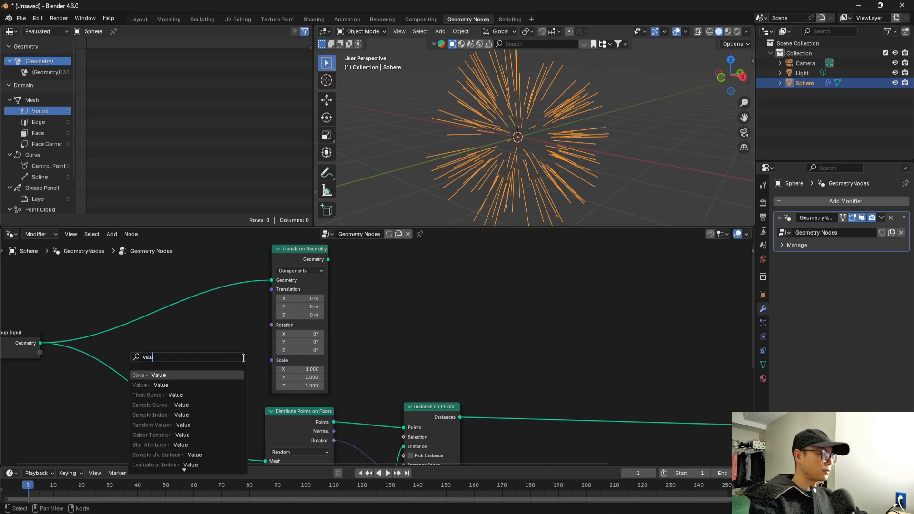
{"action": "left_click", "coordinate": [223, 377]}
{"action": "left_click", "coordinate": [213, 360]}
{"action": "key", "text": "ctrl+x"}
Add a Value node feeding Transform Geometry's Scale input and set its value to 3.
{"action": "left_click_drag", "start_coordinate": [276, 364], "coordinate": [232, 351]}
{"action": "type", "text": "vlue"}
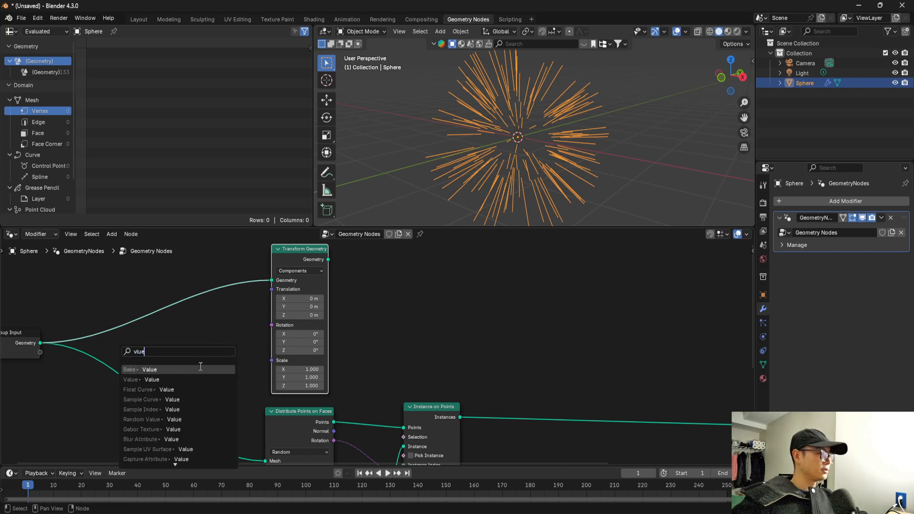
{"action": "left_click", "coordinate": [201, 379]}
{"action": "double_click", "coordinate": [238, 344]}
{"action": "type", "text": "3"}
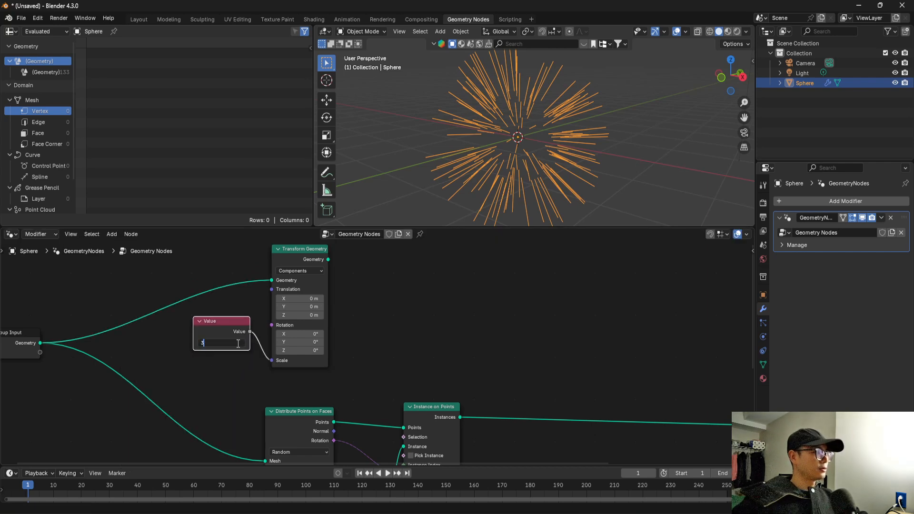
{"action": "key", "text": "Return"}
Preview the Transform Geometry output through a temporary Viewer node, and delete that Viewer.
{"action": "middle_click_drag", "start_coordinate": [376, 362], "coordinate": [257, 361]}
{"action": "scroll", "coordinate": [327, 373], "scroll_direction": "down", "scroll_amount": 2}
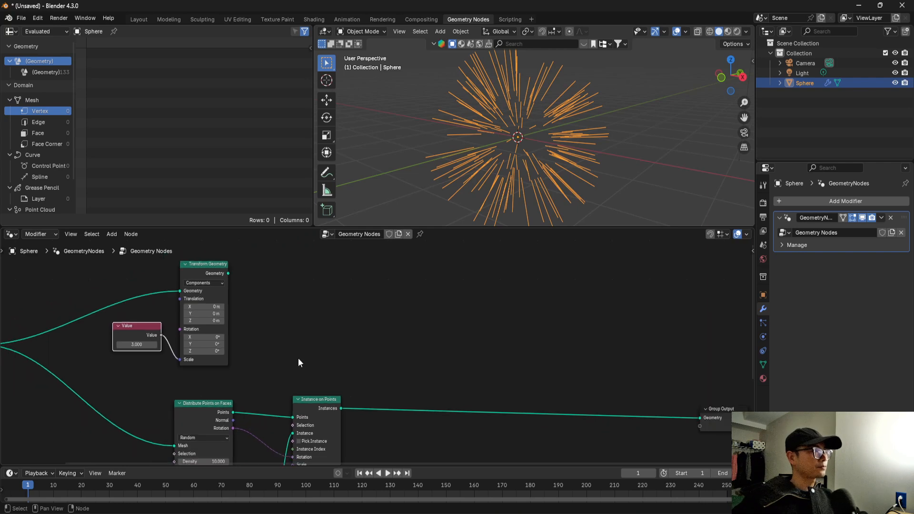
{"action": "scroll", "coordinate": [298, 363], "scroll_direction": "down", "scroll_amount": 1}
{"action": "left_click", "coordinate": [252, 281], "text": "ctrl+shift"}
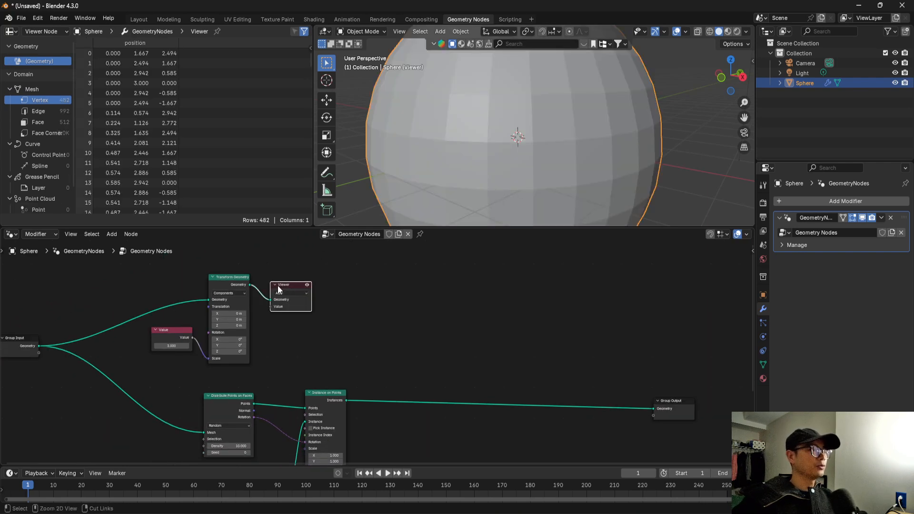
{"action": "key", "text": "x"}
Add a second Distribute Points on Faces node with its Mesh input fed by Transform Geometry's Geometry output.
{"action": "left_click_drag", "start_coordinate": [250, 284], "coordinate": [309, 284]}
{"action": "key", "text": "Escape"}
{"action": "type", "text": "distri"}
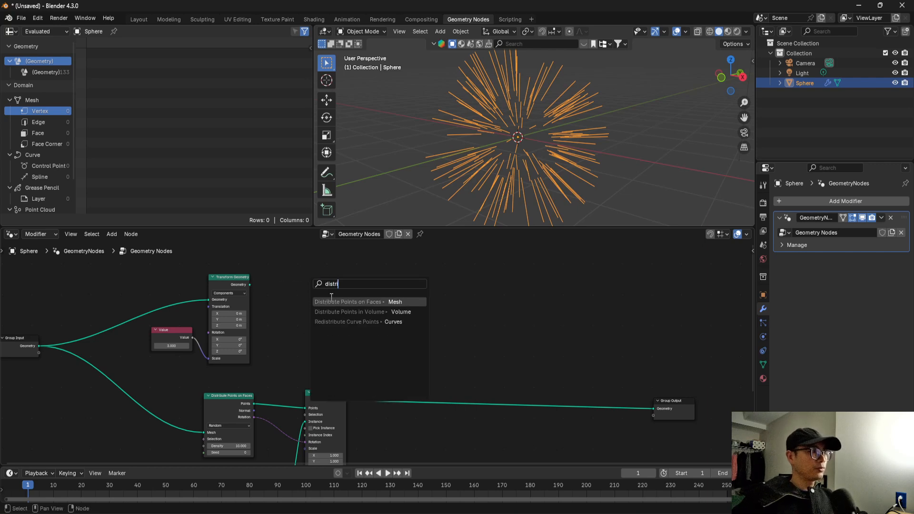
{"action": "key", "text": "Return"}
{"action": "left_click", "coordinate": [359, 297]}
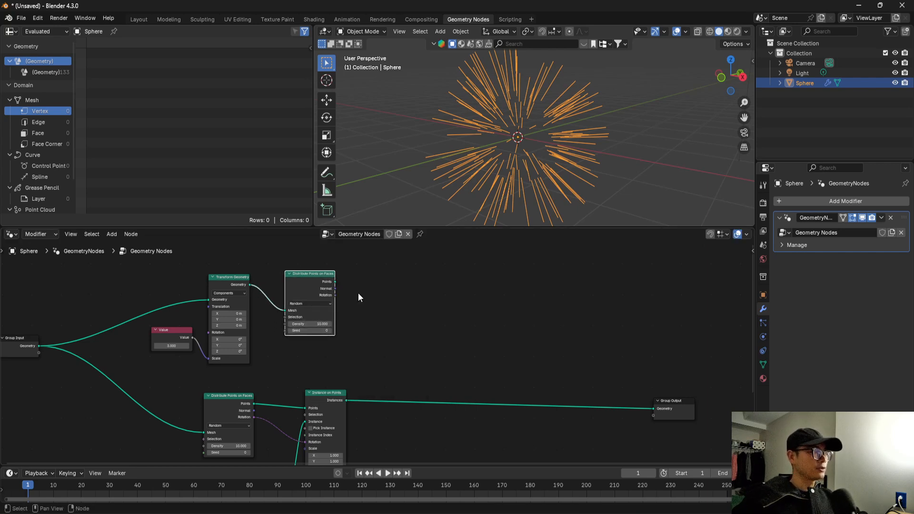
{"action": "scroll", "coordinate": [359, 297], "scroll_direction": "up", "scroll_amount": 1}
Add a Join Geometry node near Group Output, fed by the Points output of the second Distribute Points on Faces.
{"action": "left_click_drag", "start_coordinate": [333, 276], "coordinate": [623, 329]}
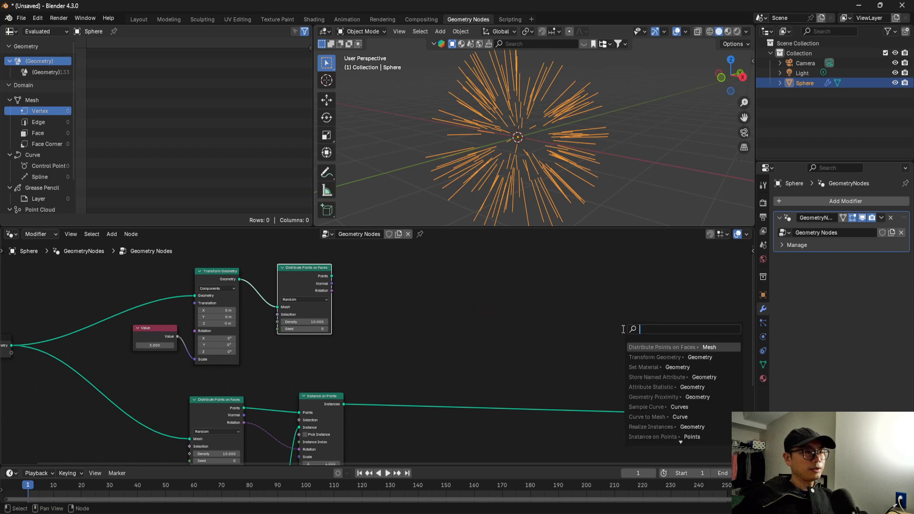
{"action": "type", "text": "join"}
{"action": "key", "text": "Return"}
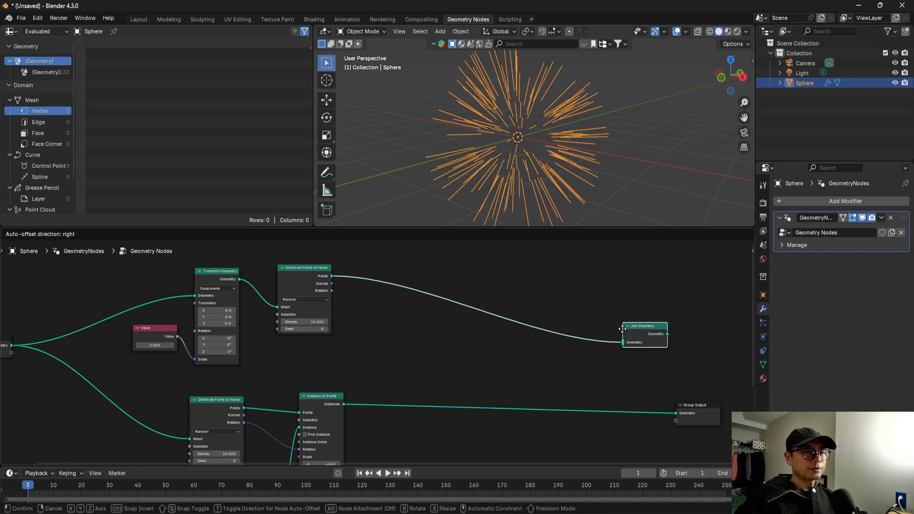
Reroute Instance on Points from Group Output into Join Geometry, and connect Join Geometry to Group Output, moved farther out.
{"action": "right_click_drag", "start_coordinate": [568, 423], "coordinate": [605, 397], "text": "ctrl"}
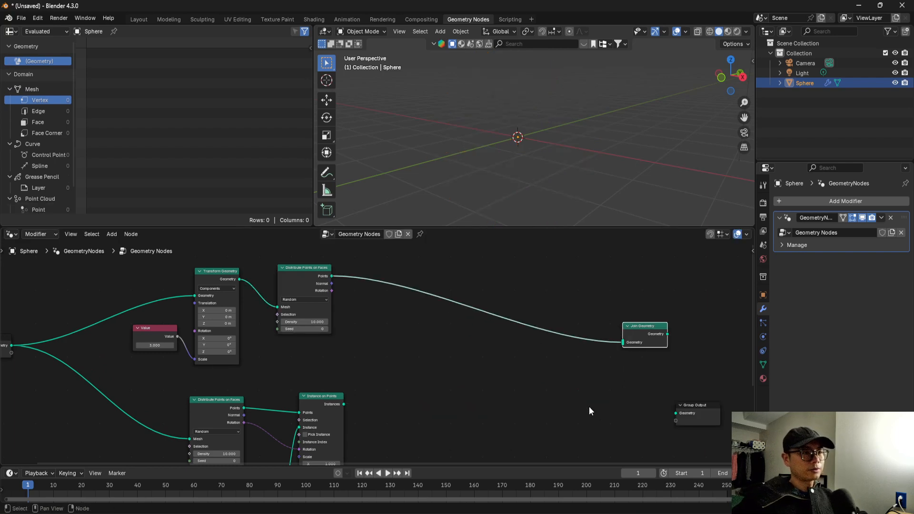
{"action": "left_click_drag", "start_coordinate": [344, 404], "coordinate": [688, 415]}
{"action": "key", "text": "Home"}
{"action": "key", "text": "g"}
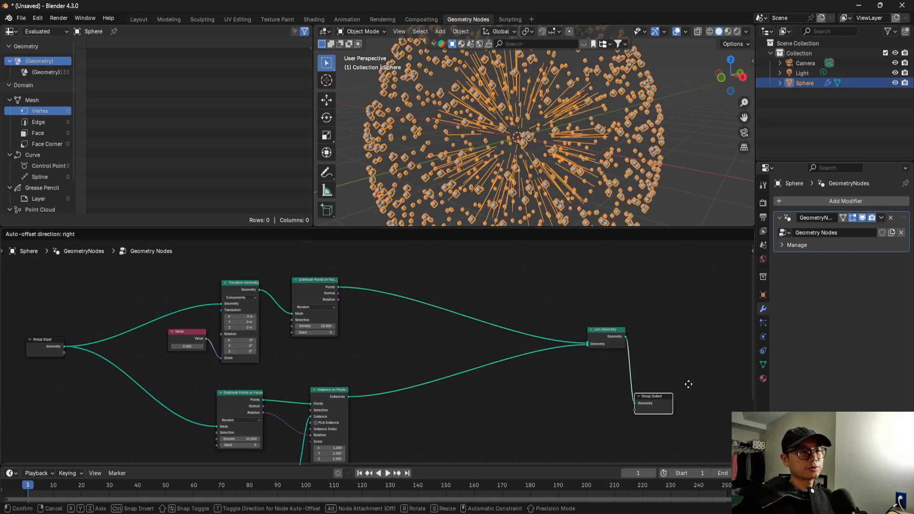
{"action": "left_click", "coordinate": [726, 348]}
Examine the radiating lines and the outer sphere of points in the viewport from several angles.
{"action": "scroll", "coordinate": [484, 124], "scroll_direction": "up", "scroll_amount": 5}
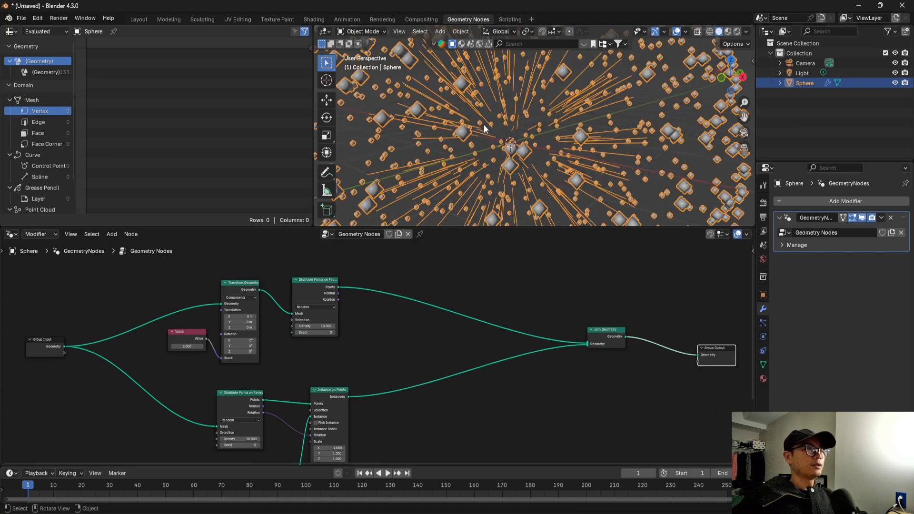
{"action": "middle_click_drag", "start_coordinate": [490, 145], "coordinate": [537, 134]}
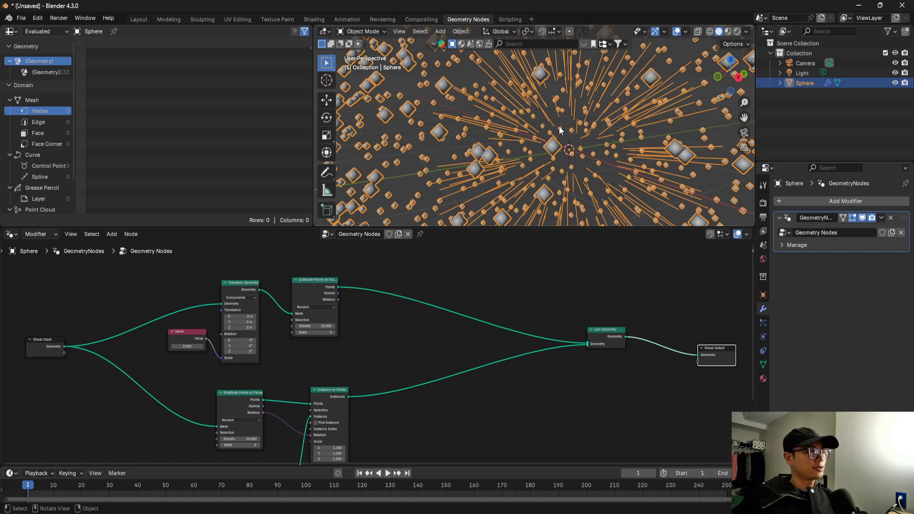
{"action": "middle_click_drag", "start_coordinate": [448, 128], "coordinate": [504, 152]}
{"action": "middle_click_drag", "start_coordinate": [462, 139], "coordinate": [447, 123]}
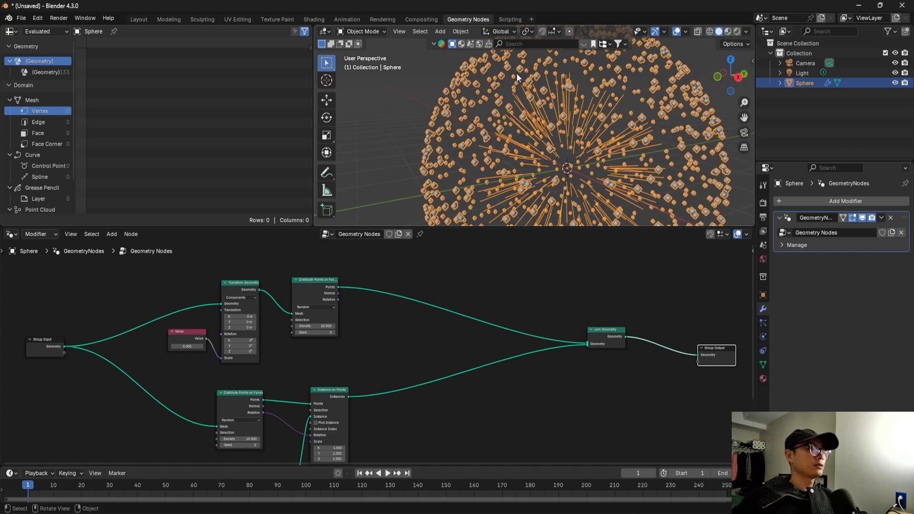
{"action": "middle_click_drag", "start_coordinate": [425, 331], "coordinate": [349, 311]}
{"action": "scroll", "coordinate": [350, 313], "scroll_direction": "down", "scroll_amount": 2}
{"action": "scroll", "coordinate": [350, 312], "scroll_direction": "up", "scroll_amount": 2}
Tidy the node layout by moving Instance on Points lower and Join Geometry closer to Group Output.
{"action": "left_click_drag", "start_coordinate": [241, 384], "coordinate": [243, 405]}
{"action": "left_click_drag", "start_coordinate": [528, 322], "coordinate": [566, 324]}
{"action": "middle_click_drag", "start_coordinate": [386, 341], "coordinate": [423, 307]}
Insert a Realize Instances node on the link between Instance on Points and Join Geometry.
{"action": "scroll", "coordinate": [394, 341], "scroll_direction": "up", "scroll_amount": 1}
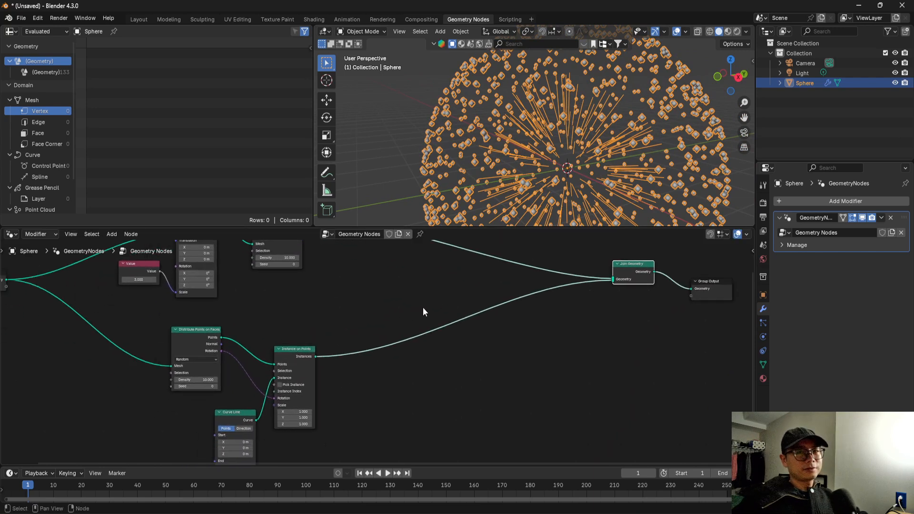
{"action": "scroll", "coordinate": [423, 308], "scroll_direction": "up", "scroll_amount": 1}
{"action": "key", "text": "shift+a"}
{"action": "left_click", "coordinate": [383, 308]}
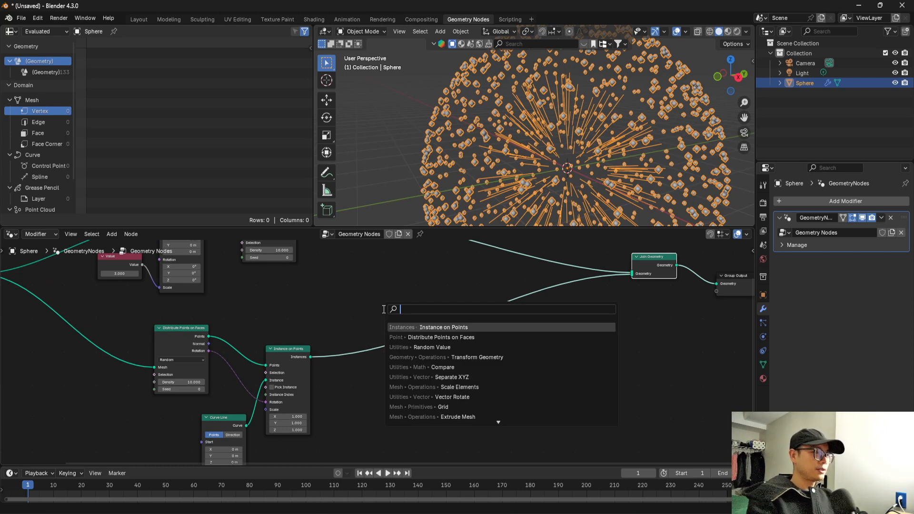
{"action": "type", "text": "re"}
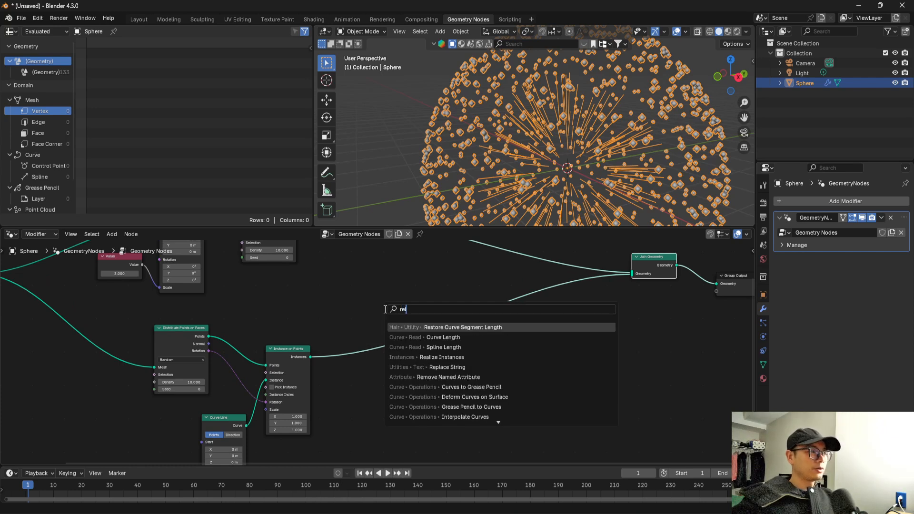
{"action": "type", "text": "al"}
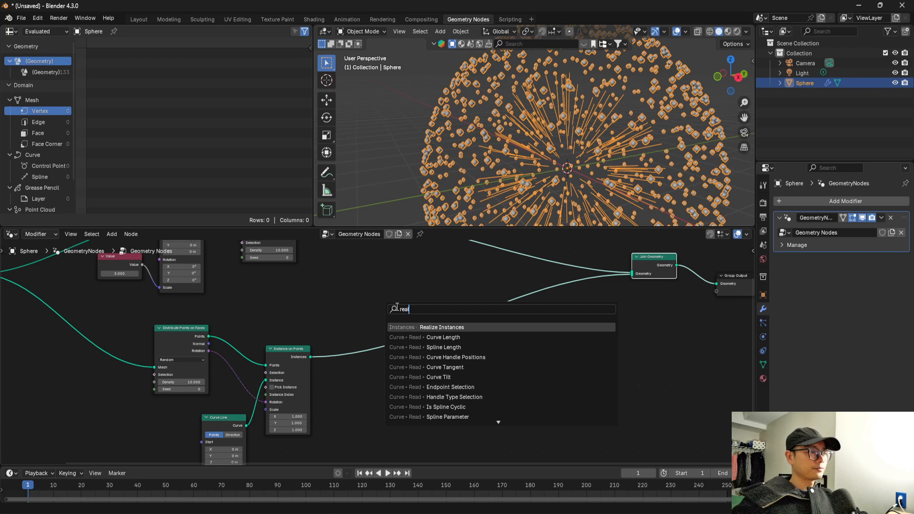
{"action": "key", "text": "Return"}
{"action": "left_click", "coordinate": [348, 359]}
{"action": "scroll", "coordinate": [352, 359], "scroll_direction": "up", "scroll_amount": 1}
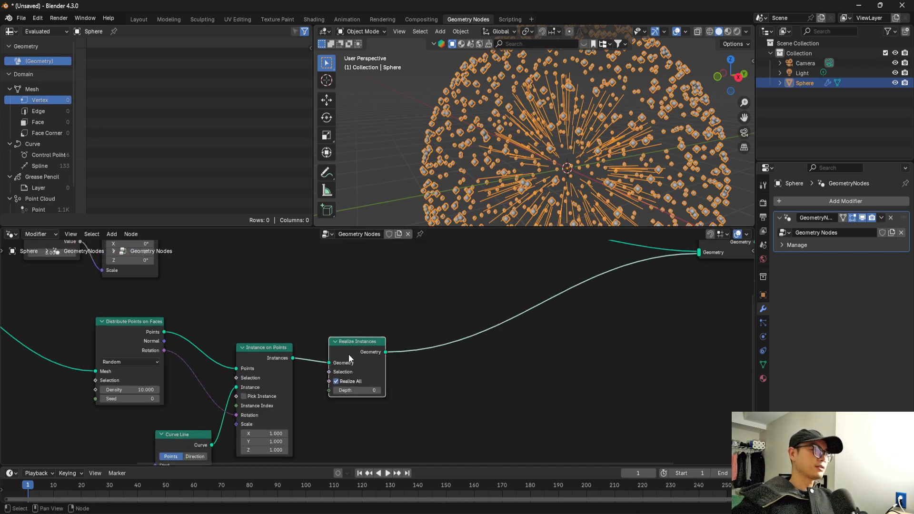
{"action": "scroll", "coordinate": [351, 365], "scroll_direction": "down", "scroll_amount": 1}
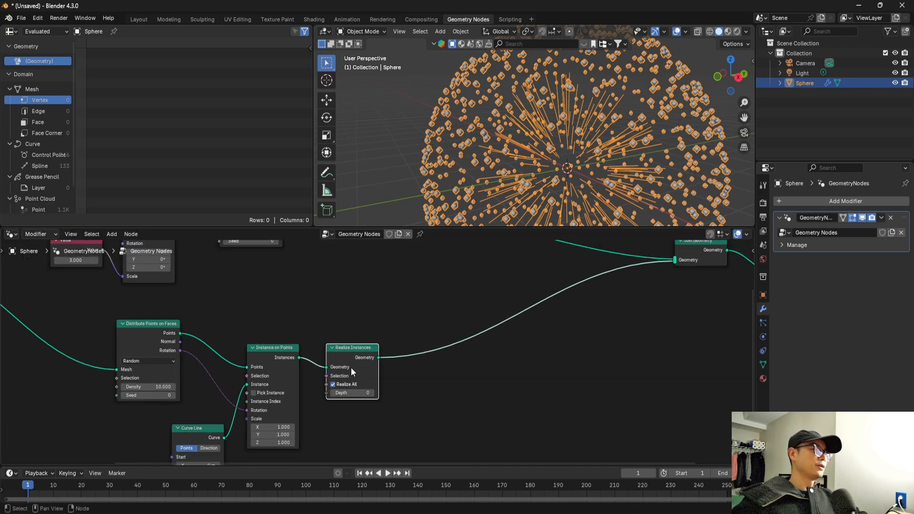
Insert a Set Position node on the link between Realize Instances and Join Geometry.
{"action": "key", "text": "shift+a"}
{"action": "left_click", "coordinate": [408, 308]}
{"action": "type", "text": "re"}
{"action": "key", "text": "BackSpace"}
{"action": "key", "text": "BackSpace"}
{"action": "type", "text": "setpos"}
{"action": "key", "text": "Return"}
{"action": "left_click", "coordinate": [444, 334]}
{"action": "middle_click_drag", "start_coordinate": [495, 336], "coordinate": [482, 321]}
Examine the line instances around the origin and the surrounding points in the viewport, up close and from a distance.
{"action": "middle_click_drag", "start_coordinate": [526, 113], "coordinate": [500, 114]}
{"action": "scroll", "coordinate": [468, 110], "scroll_direction": "down", "scroll_amount": 3}
{"action": "scroll", "coordinate": [487, 361], "scroll_direction": "up", "scroll_amount": 1}
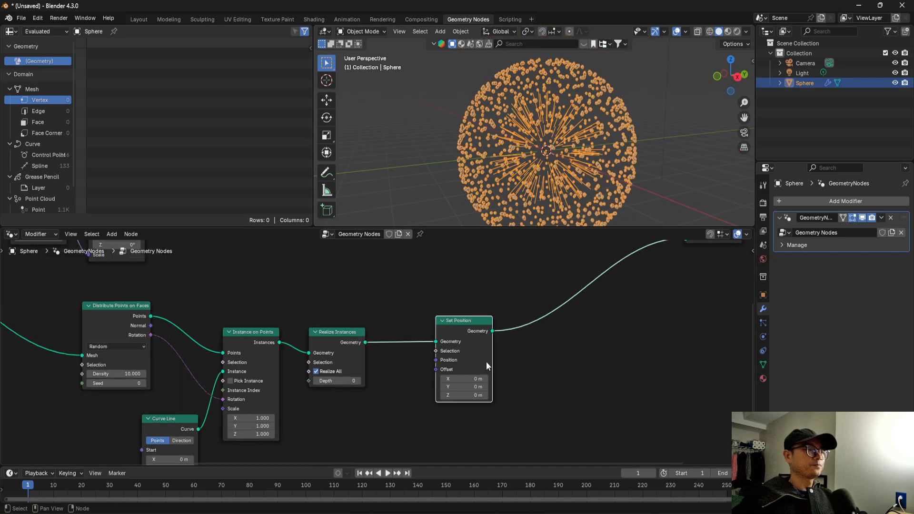
{"action": "middle_click_drag", "start_coordinate": [486, 362], "coordinate": [487, 350]}
{"action": "left_click_drag", "start_coordinate": [468, 320], "coordinate": [483, 321]}
{"action": "scroll", "coordinate": [465, 343], "scroll_direction": "up", "scroll_amount": 1}
{"action": "middle_click_drag", "start_coordinate": [466, 343], "coordinate": [458, 342]}
{"action": "left_click_drag", "start_coordinate": [459, 320], "coordinate": [453, 319]}
{"action": "scroll", "coordinate": [501, 162], "scroll_direction": "up", "scroll_amount": 4}
{"action": "middle_click_drag", "start_coordinate": [467, 142], "coordinate": [462, 139]}
{"action": "scroll", "coordinate": [478, 344], "scroll_direction": "down", "scroll_amount": 4}
{"action": "middle_click_drag", "start_coordinate": [478, 345], "coordinate": [472, 355]}
{"action": "right_click_drag", "start_coordinate": [525, 271], "coordinate": [551, 236], "text": "ctrl"}
{"action": "left_click_drag", "start_coordinate": [435, 348], "coordinate": [458, 348]}
{"action": "middle_click_drag", "start_coordinate": [516, 284], "coordinate": [525, 296]}
{"action": "scroll", "coordinate": [502, 346], "scroll_direction": "up", "scroll_amount": 2}
Move Set Position farther from Realize Instances and add an Endpoint Selection node connected to its Selection input.
{"action": "middle_click_drag", "start_coordinate": [493, 346], "coordinate": [531, 316]}
{"action": "scroll", "coordinate": [483, 349], "scroll_direction": "up", "scroll_amount": 1}
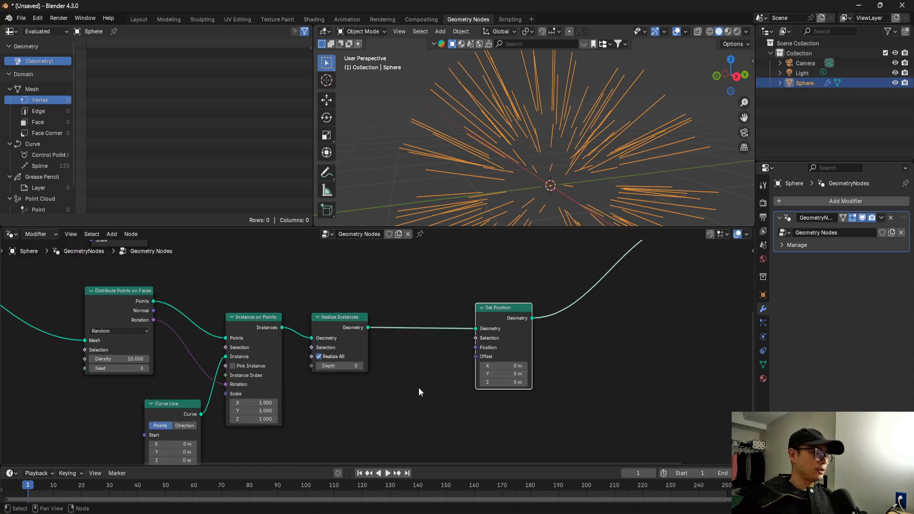
{"action": "key", "text": "shift+a"}
{"action": "type", "text": "end"}
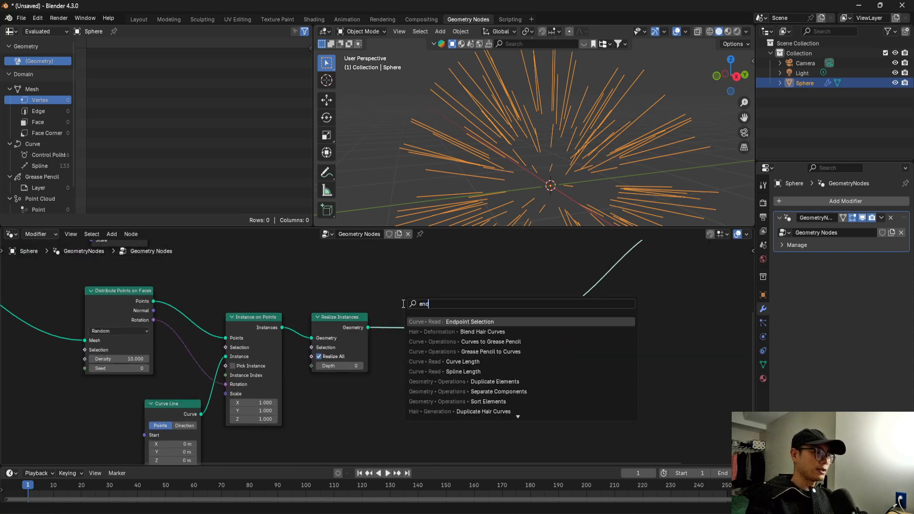
{"action": "key", "text": "Return"}
{"action": "left_click", "coordinate": [457, 387]}
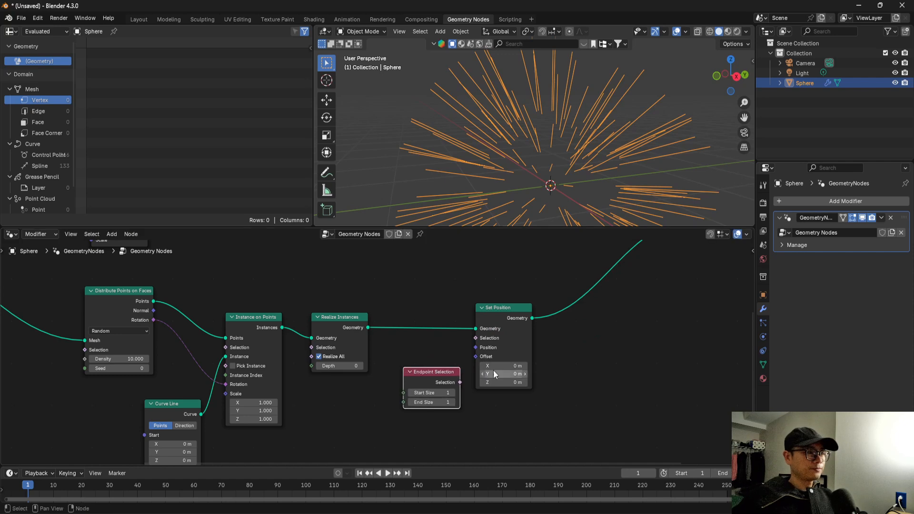
{"action": "scroll", "coordinate": [457, 388], "scroll_direction": "up", "scroll_amount": 1}
{"action": "left_click_drag", "start_coordinate": [474, 387], "coordinate": [492, 335]}
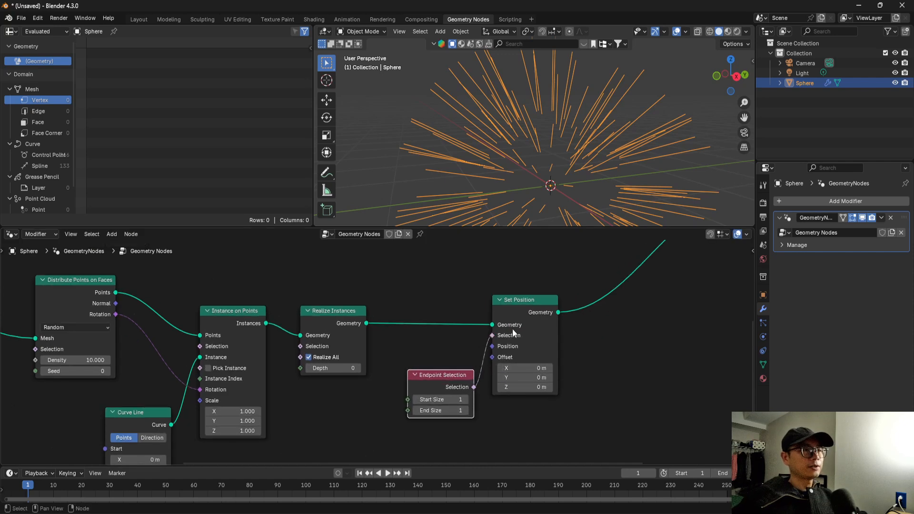
Add a Viewer node that takes Endpoint Selection's Selection as Value and Set Position's Geometry as Geometry.
{"action": "middle_click_drag", "start_coordinate": [511, 331], "coordinate": [464, 334]}
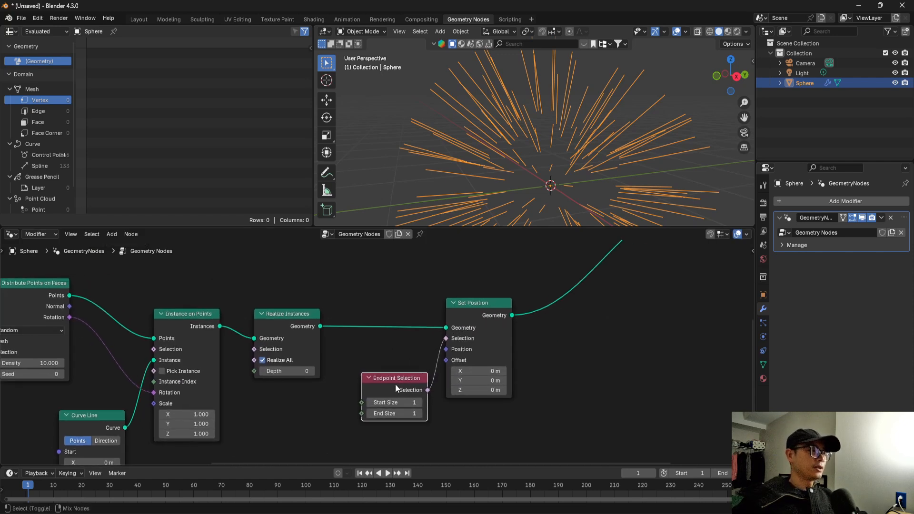
{"action": "left_click", "coordinate": [395, 388], "text": "ctrl+shift"}
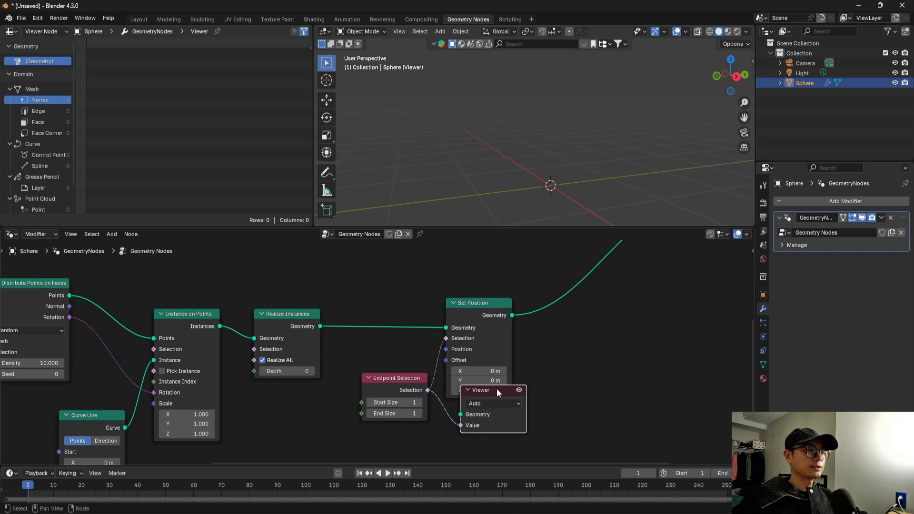
{"action": "left_click_drag", "start_coordinate": [497, 389], "coordinate": [585, 326]}
{"action": "left_click_drag", "start_coordinate": [512, 316], "coordinate": [559, 360]}
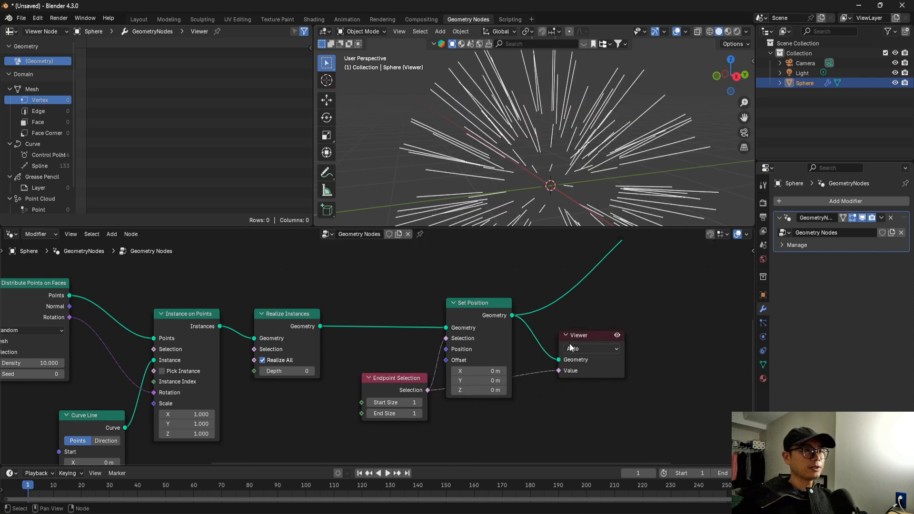
{"action": "middle_click_drag", "start_coordinate": [498, 193], "coordinate": [489, 195]}
{"action": "left_click_drag", "start_coordinate": [577, 371], "coordinate": [577, 368]}
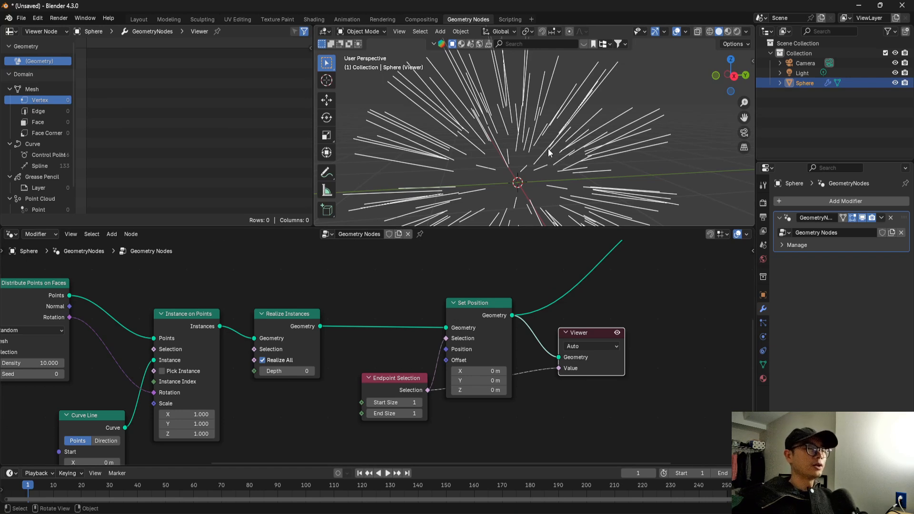
Set the Endpoint Selection node's Start Size to 0 and check the selected line ends in the viewport.
{"action": "left_click", "coordinate": [405, 402]}
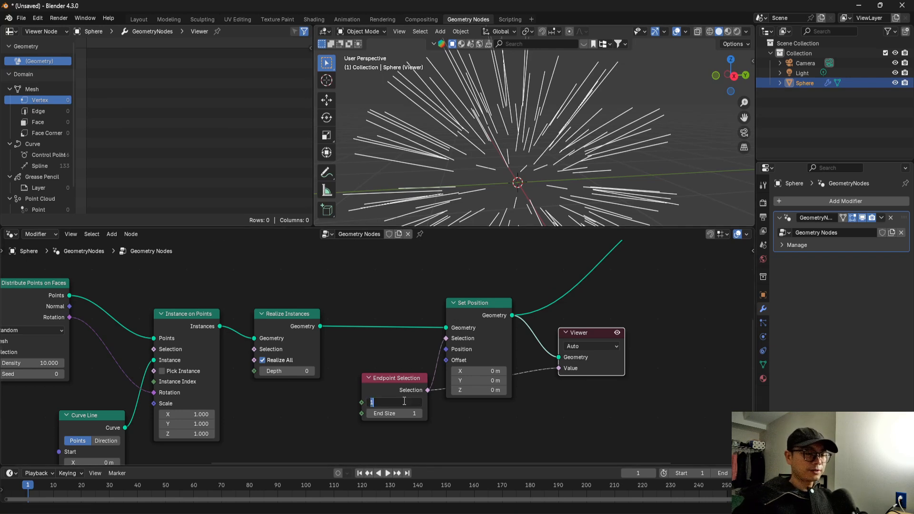
{"action": "type", "text": "0"}
{"action": "key", "text": "Return"}
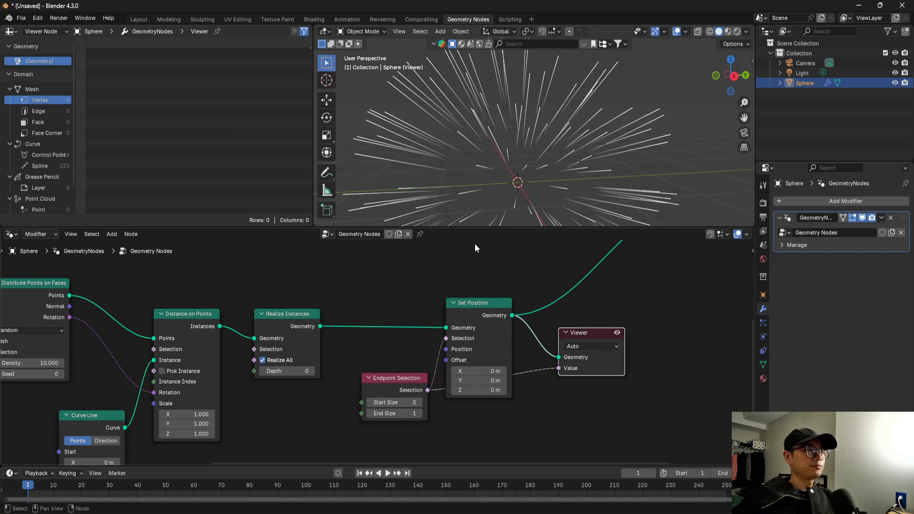
{"action": "middle_click_drag", "start_coordinate": [476, 138], "coordinate": [419, 133]}
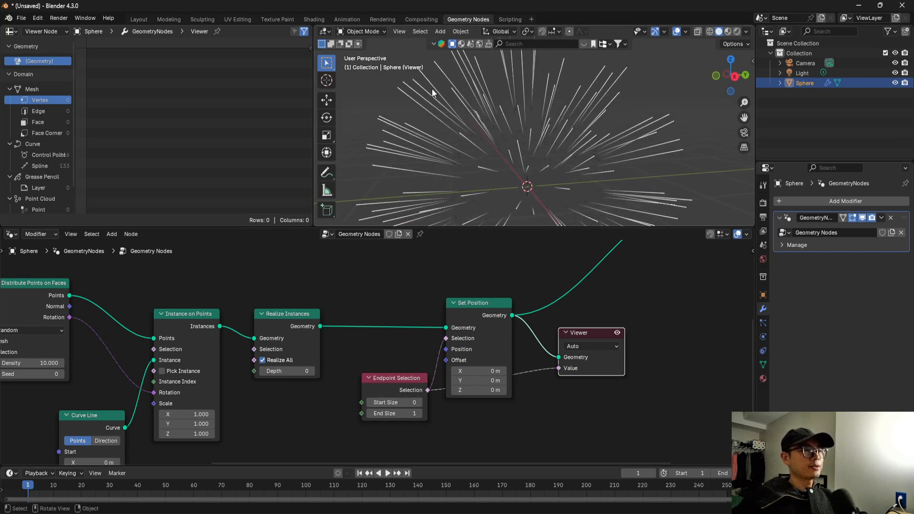
{"action": "middle_click_drag", "start_coordinate": [435, 92], "coordinate": [410, 106]}
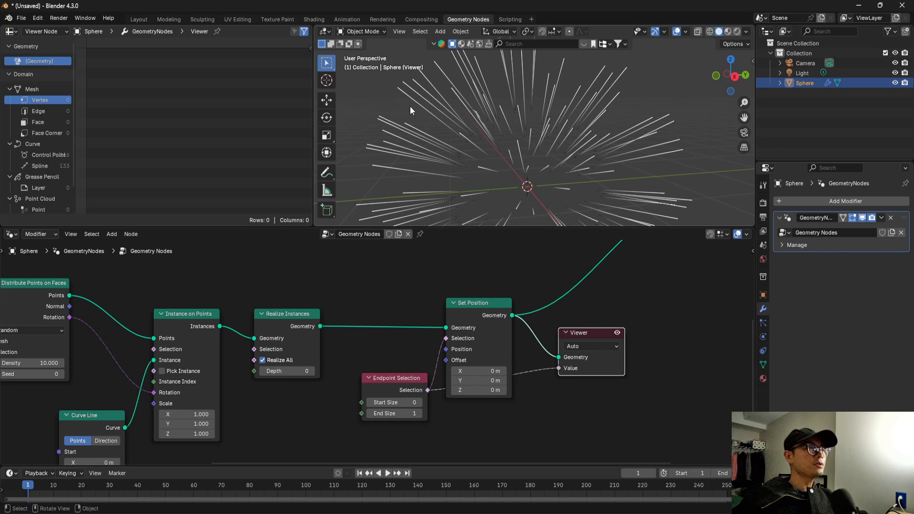
Delete the Viewer node and connect the scaled sphere's Distribute Points on Faces Points output to Join Geometry.
{"action": "left_click_drag", "start_coordinate": [426, 396], "coordinate": [423, 370]}
{"action": "left_click", "coordinate": [579, 335]}
{"action": "key", "text": "x"}
{"action": "scroll", "coordinate": [550, 377], "scroll_direction": "down", "scroll_amount": 3}
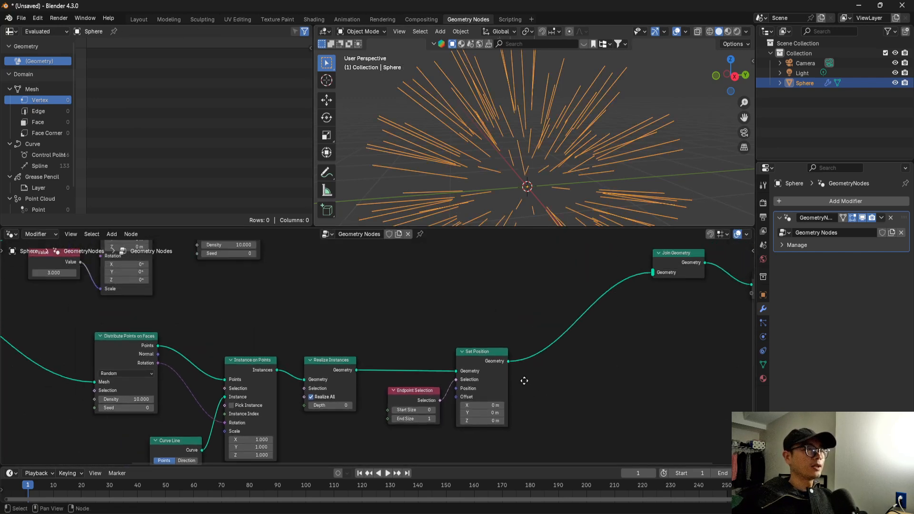
{"action": "middle_click_drag", "start_coordinate": [421, 312], "coordinate": [425, 333]}
{"action": "left_click_drag", "start_coordinate": [296, 253], "coordinate": [636, 316]}
{"action": "scroll", "coordinate": [429, 138], "scroll_direction": "up", "scroll_amount": 4}
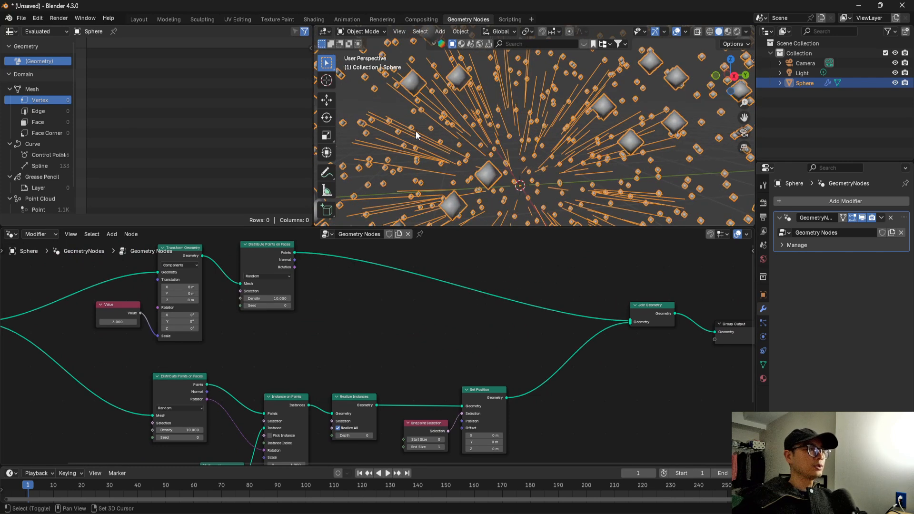
{"action": "middle_click_drag", "start_coordinate": [454, 145], "coordinate": [452, 143]}
{"action": "scroll", "coordinate": [362, 276], "scroll_direction": "down", "scroll_amount": 1}
{"action": "scroll", "coordinate": [362, 276], "scroll_direction": "up", "scroll_amount": 1}
Add a Sample Nearest node in the free space beside the scaled sphere's Distribute Points on Faces node.
{"action": "middle_click_drag", "start_coordinate": [362, 276], "coordinate": [343, 277]}
{"action": "key", "text": "shift+a"}
{"action": "type", "text": "sam"}
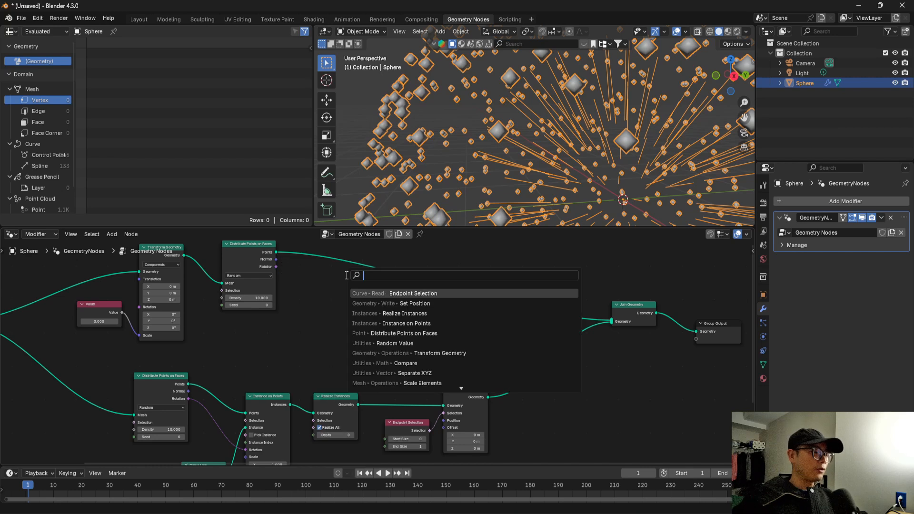
{"action": "type", "text": "p"}
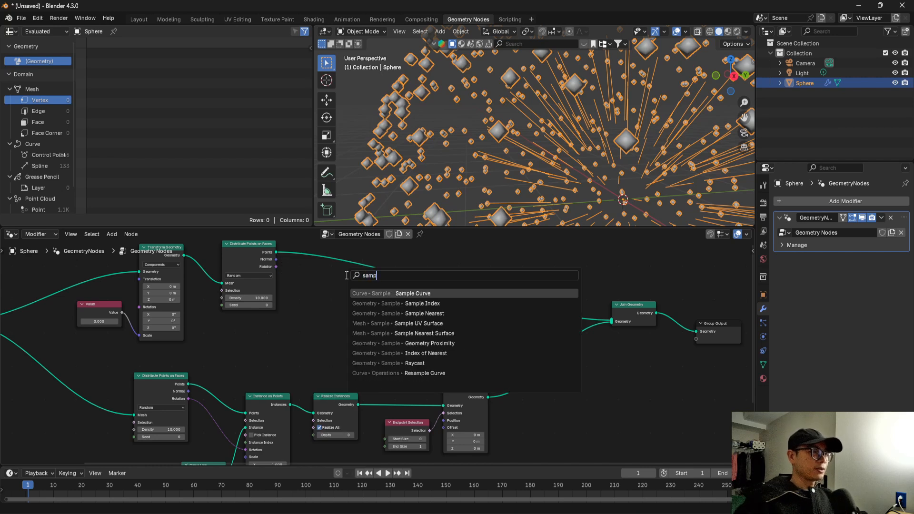
{"action": "left_click", "coordinate": [409, 312]}
{"action": "left_click", "coordinate": [344, 300]}
Add a Sample Index node next to Sample Nearest.
{"action": "key", "text": "shift+a"}
{"action": "left_click", "coordinate": [358, 299]}
{"action": "type", "text": "sam"}
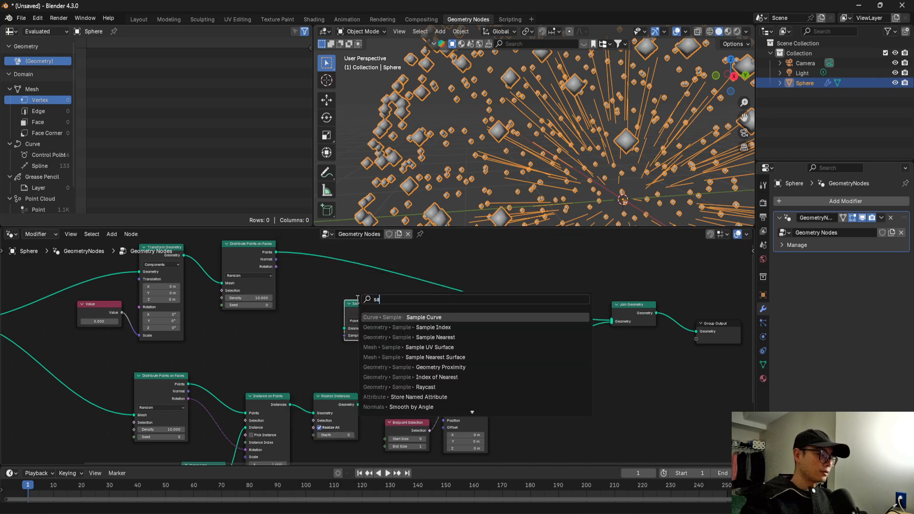
{"action": "left_click", "coordinate": [424, 328]}
{"action": "left_click", "coordinate": [424, 317]}
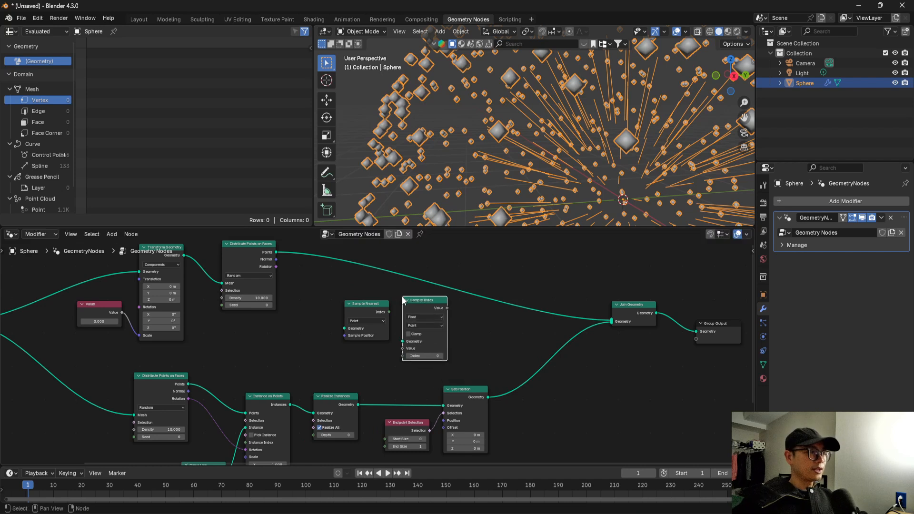
Feed the scaled sphere's distributed Points into Sample Nearest's and Sample Index's Geometry, and link Sample Nearest's Index to Sample Index's Index.
{"action": "scroll", "coordinate": [393, 297], "scroll_direction": "up", "scroll_amount": 3}
{"action": "left_click_drag", "start_coordinate": [270, 254], "coordinate": [350, 341]}
{"action": "left_click_drag", "start_coordinate": [373, 312], "coordinate": [332, 289]}
{"action": "left_click_drag", "start_coordinate": [270, 253], "coordinate": [419, 358]}
{"action": "left_click", "coordinate": [422, 308]}
{"action": "left_click", "coordinate": [425, 308]}
{"action": "left_click_drag", "start_coordinate": [427, 301], "coordinate": [382, 359]}
{"action": "scroll", "coordinate": [389, 343], "scroll_direction": "up", "scroll_amount": 2}
{"action": "left_click", "coordinate": [393, 334]}
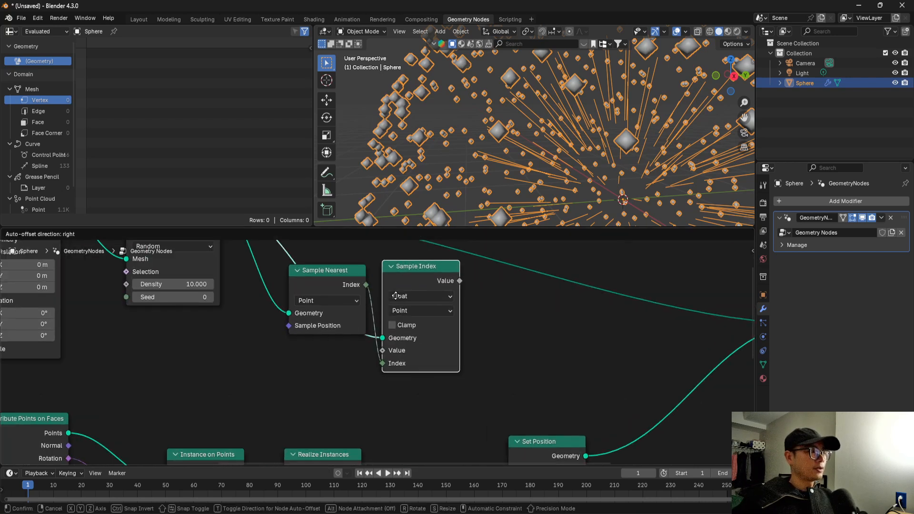
{"action": "scroll", "coordinate": [410, 317], "scroll_direction": "up", "scroll_amount": 1}
Add a Position node connected to Sample Index's Value and set Sample Index's data type to Vector.
{"action": "key", "text": "shift+a"}
{"action": "left_click", "coordinate": [373, 282]}
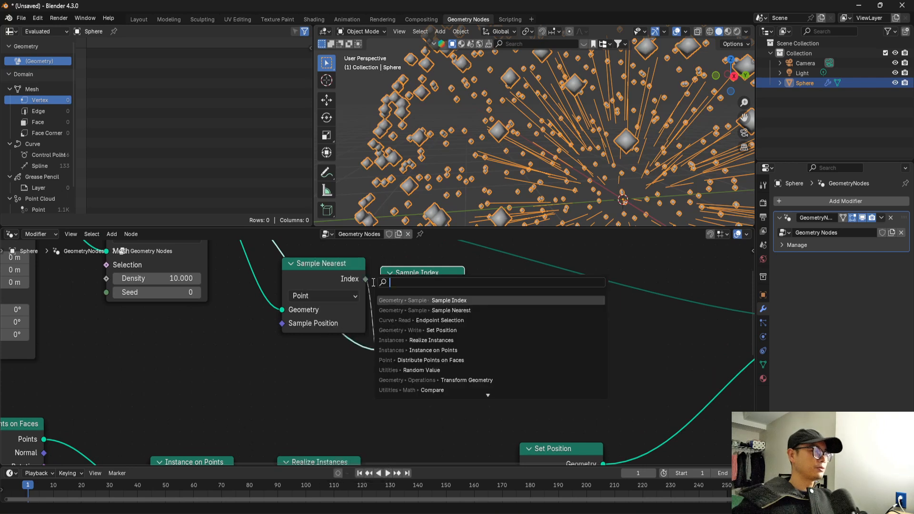
{"action": "type", "text": "post"}
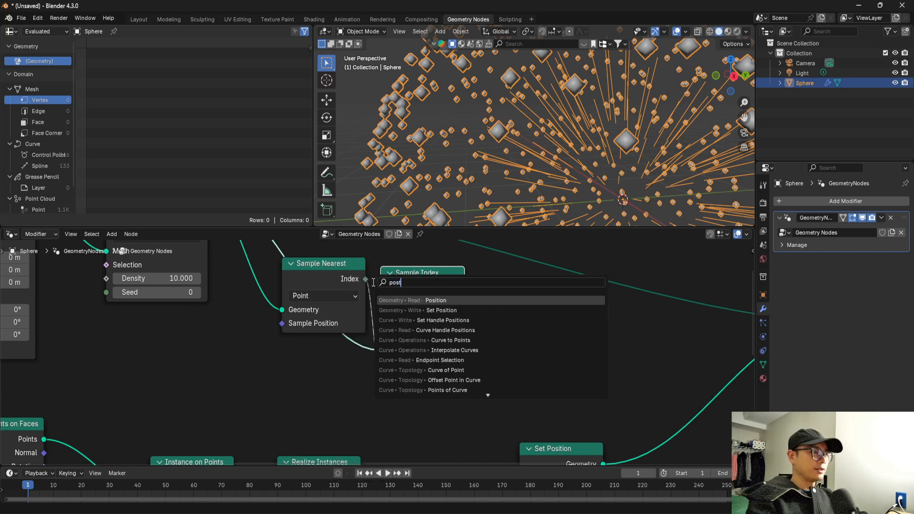
{"action": "left_click", "coordinate": [403, 299]}
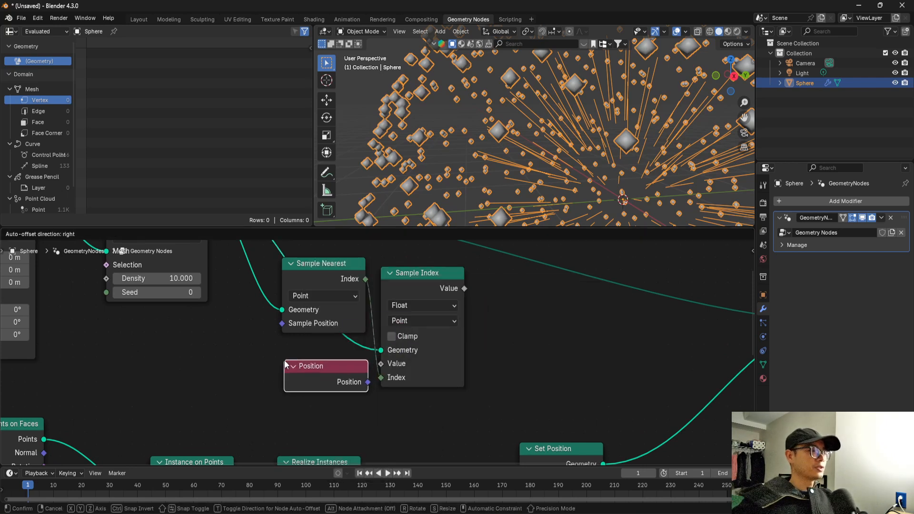
{"action": "left_click", "coordinate": [359, 386]}
{"action": "left_click_drag", "start_coordinate": [367, 383], "coordinate": [381, 363]}
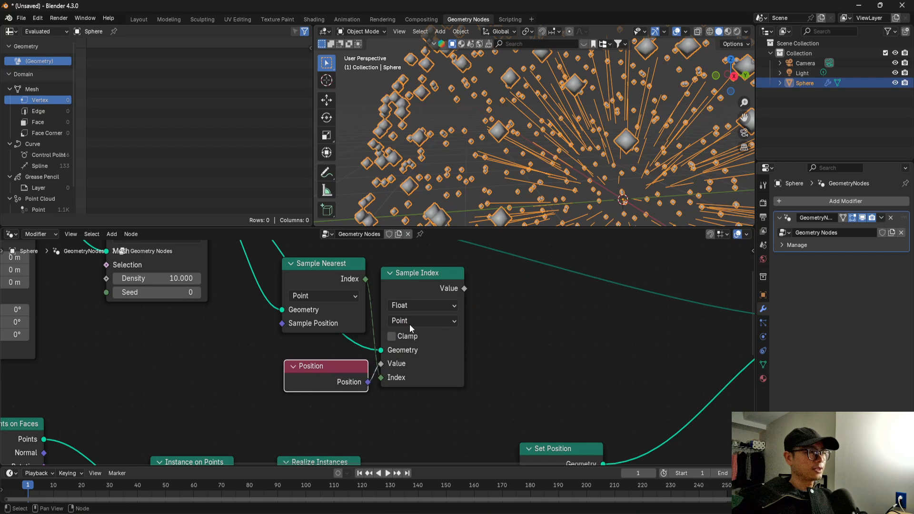
{"action": "left_click", "coordinate": [411, 306]}
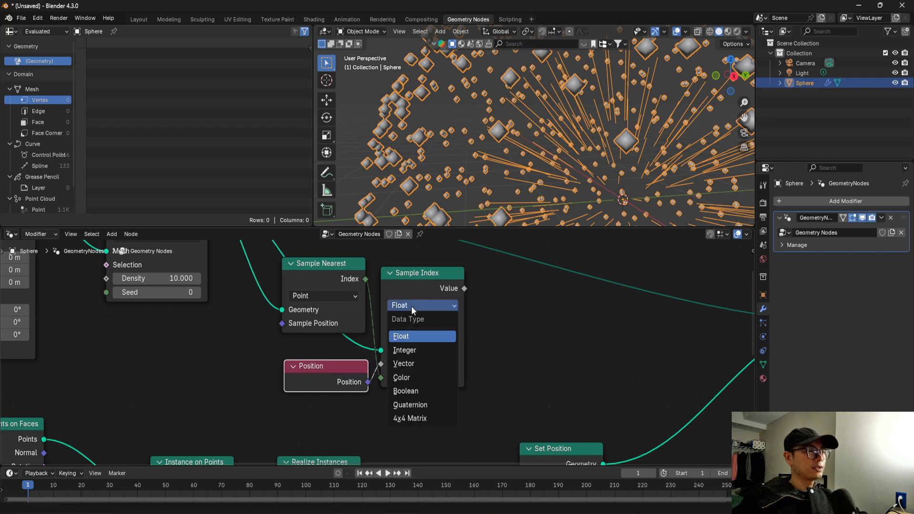
{"action": "left_click", "coordinate": [413, 365]}
Connect Sample Index's Value output to Set Position's Position input and check the lines in the viewport.
{"action": "scroll", "coordinate": [419, 367], "scroll_direction": "down", "scroll_amount": 2}
{"action": "middle_click_drag", "start_coordinate": [429, 376], "coordinate": [425, 347]}
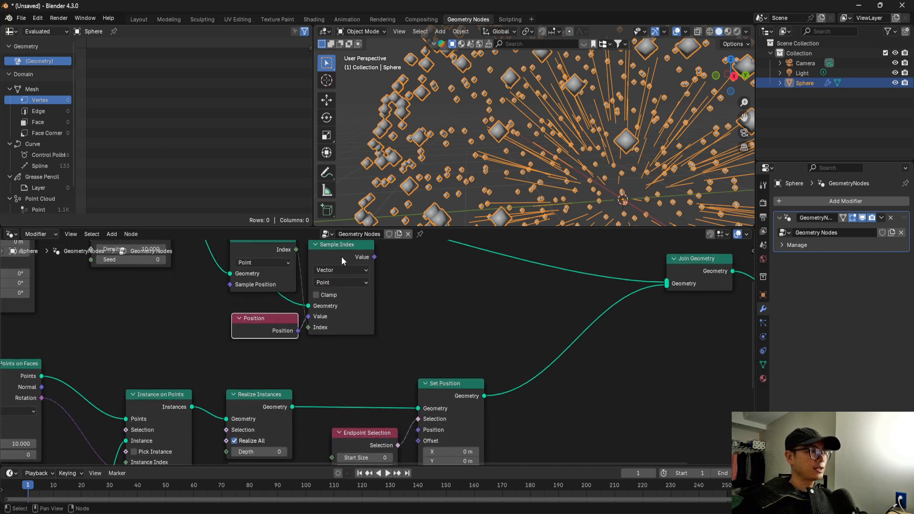
{"action": "middle_click_drag", "start_coordinate": [342, 260], "coordinate": [364, 310]}
{"action": "scroll", "coordinate": [364, 310], "scroll_direction": "up", "scroll_amount": 1}
{"action": "scroll", "coordinate": [371, 314], "scroll_direction": "down", "scroll_amount": 1}
{"action": "middle_click_drag", "start_coordinate": [450, 329], "coordinate": [450, 280]}
{"action": "middle_click_drag", "start_coordinate": [504, 147], "coordinate": [451, 200]}
{"action": "scroll", "coordinate": [427, 307], "scroll_direction": "down", "scroll_amount": 2}
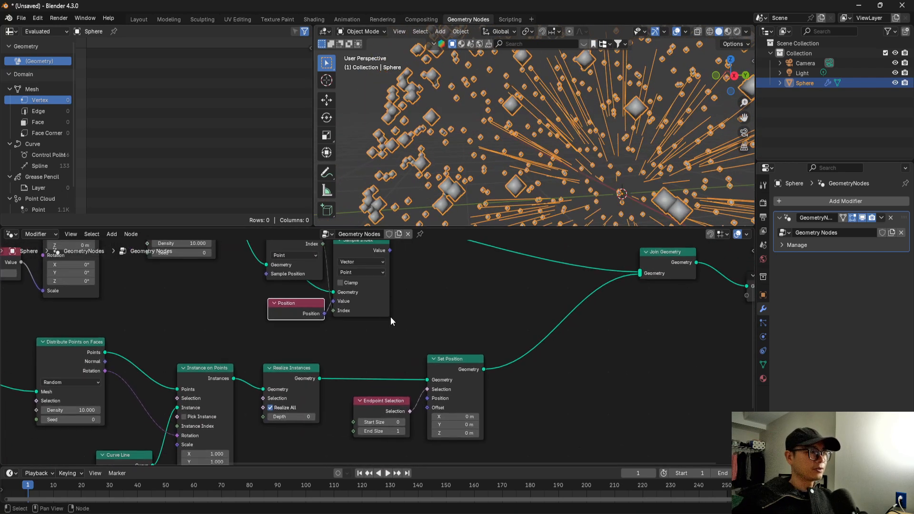
{"action": "left_click_drag", "start_coordinate": [390, 251], "coordinate": [432, 397]}
{"action": "middle_click_drag", "start_coordinate": [448, 200], "coordinate": [435, 120]}
{"action": "scroll", "coordinate": [462, 320], "scroll_direction": "down", "scroll_amount": 4}
Move Join Geometry and Group Output farther away from Set Position to make room in the node chain.
{"action": "middle_click_drag", "start_coordinate": [464, 322], "coordinate": [387, 315]}
{"action": "left_click_drag", "start_coordinate": [493, 260], "coordinate": [601, 307]}
{"action": "left_click_drag", "start_coordinate": [518, 276], "coordinate": [641, 286]}
{"action": "middle_click_drag", "start_coordinate": [314, 344], "coordinate": [418, 327]}
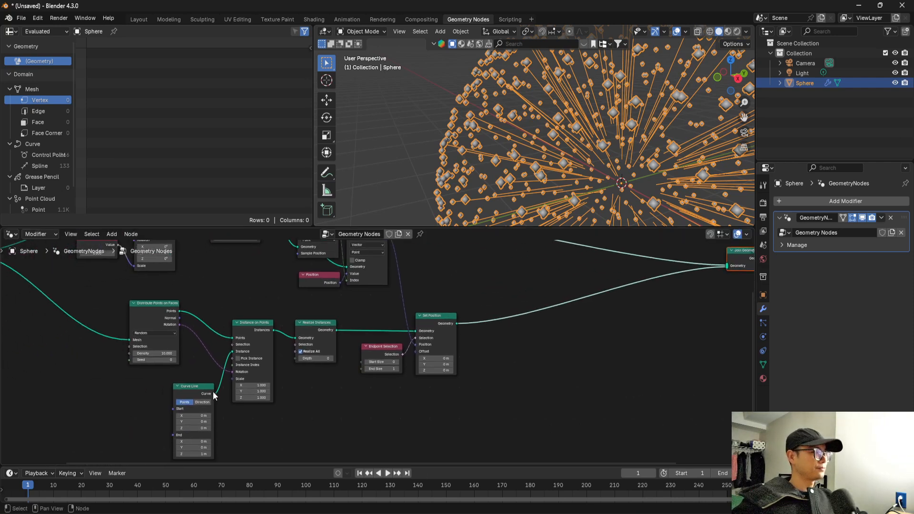
{"action": "middle_click_drag", "start_coordinate": [408, 372], "coordinate": [380, 366]}
{"action": "middle_click_drag", "start_coordinate": [517, 327], "coordinate": [415, 348]}
{"action": "scroll", "coordinate": [426, 344], "scroll_direction": "up", "scroll_amount": 2}
Insert a second Set Position node on the link between the first Set Position and Join Geometry.
{"action": "key", "text": "shift+a"}
{"action": "type", "text": "set"}
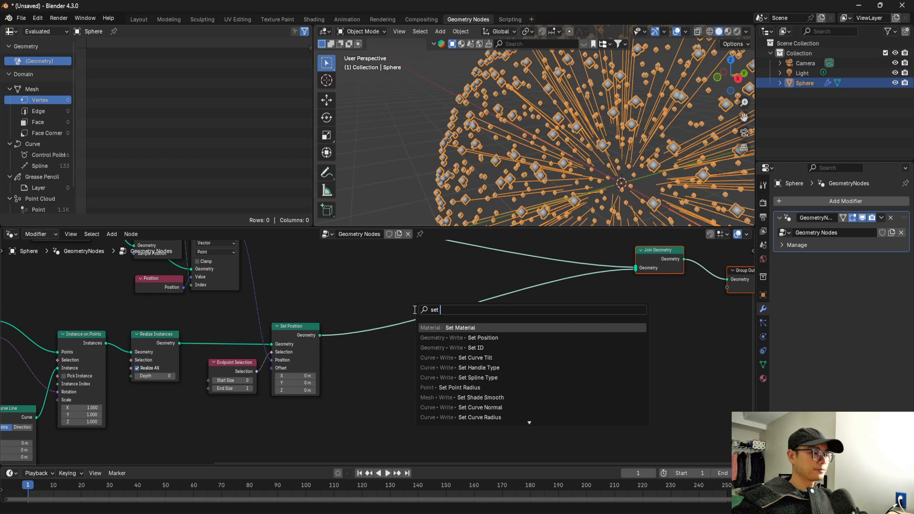
{"action": "type", "text": " po"}
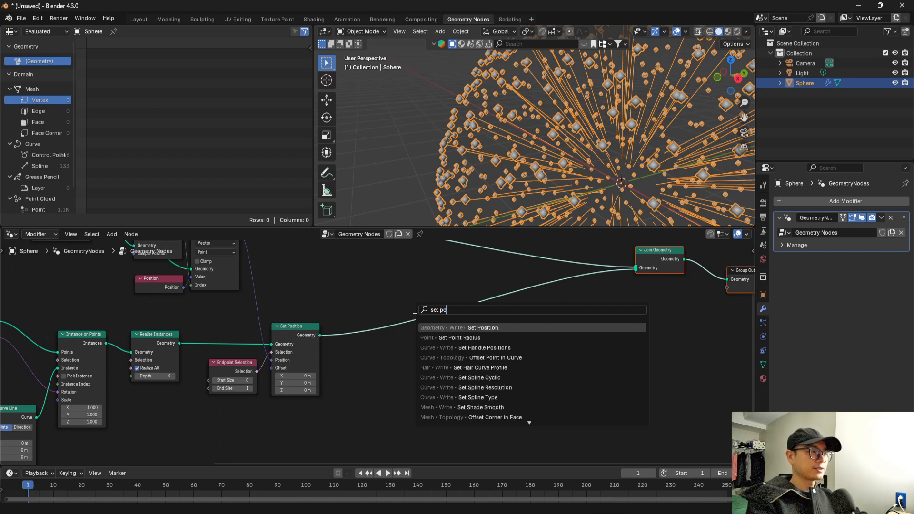
{"action": "left_click", "coordinate": [452, 328]}
{"action": "left_click", "coordinate": [434, 329]}
{"action": "left_click_drag", "start_coordinate": [434, 328], "coordinate": [481, 342]}
Space the second Set Position node away from the first and move the output nodes farther along the chain.
{"action": "scroll", "coordinate": [493, 358], "scroll_direction": "down", "scroll_amount": 2}
{"action": "middle_click_drag", "start_coordinate": [493, 359], "coordinate": [457, 323]}
{"action": "left_click_drag", "start_coordinate": [461, 313], "coordinate": [510, 312]}
{"action": "scroll", "coordinate": [511, 312], "scroll_direction": "down", "scroll_amount": 1}
{"action": "middle_click_drag", "start_coordinate": [510, 312], "coordinate": [416, 324]}
{"action": "left_click_drag", "start_coordinate": [583, 320], "coordinate": [508, 256]}
{"action": "key", "text": "g"}
{"action": "left_click", "coordinate": [741, 261]}
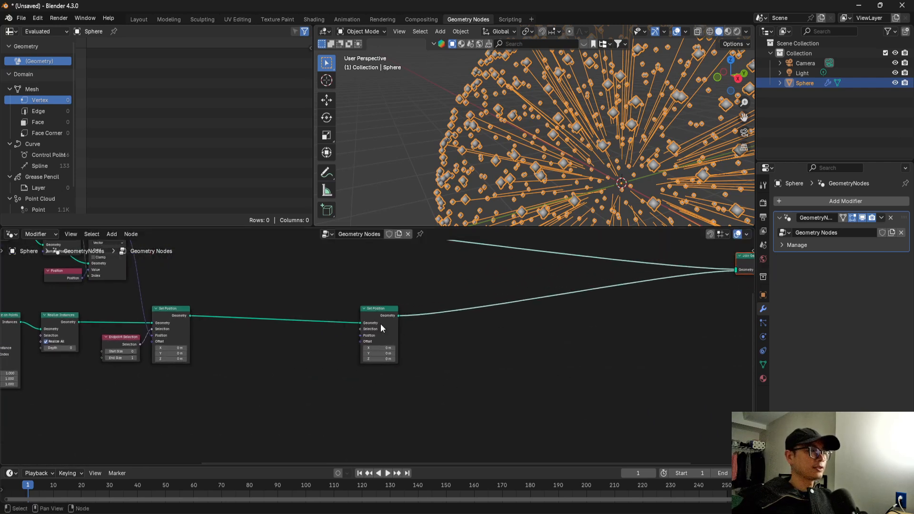
{"action": "scroll", "coordinate": [381, 324], "scroll_direction": "up", "scroll_amount": 2}
{"action": "left_click_drag", "start_coordinate": [421, 338], "coordinate": [376, 371]}
{"action": "type", "text": "noise"}
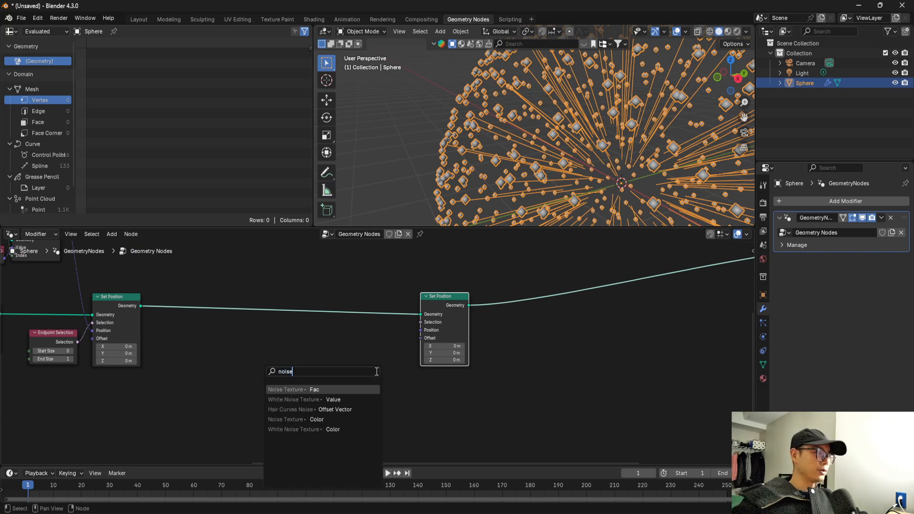
{"action": "key", "text": "Return"}
{"action": "left_click", "coordinate": [324, 395]}
{"action": "key", "text": "ctrl+z"}
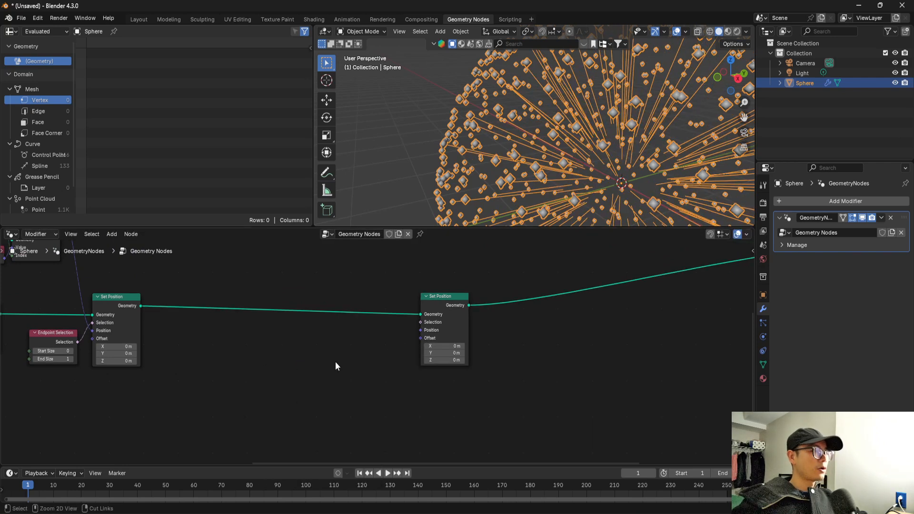
Add a Noise Texture node and connect its Color output to the second Set Position's Offset.
{"action": "key", "text": "shift+a"}
{"action": "type", "text": "nois"}
{"action": "key", "text": "Return"}
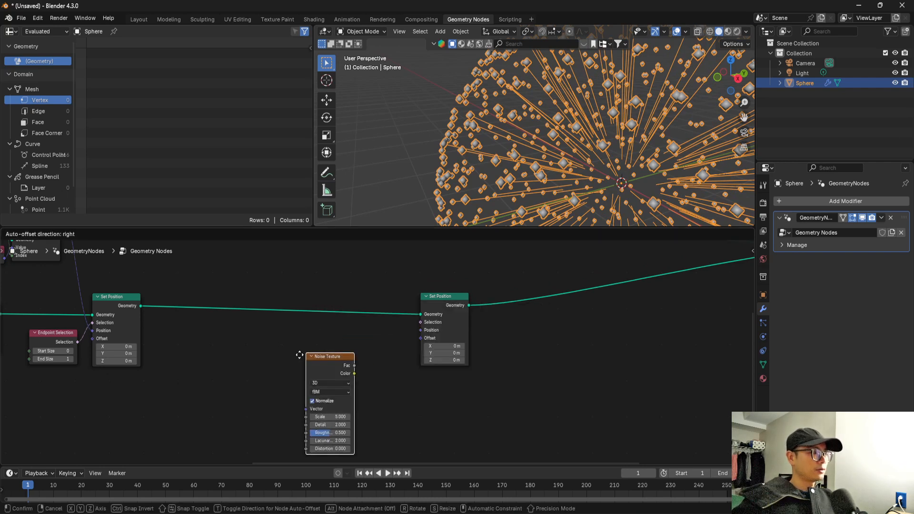
{"action": "left_click", "coordinate": [331, 386]}
{"action": "scroll", "coordinate": [332, 385], "scroll_direction": "up", "scroll_amount": 3}
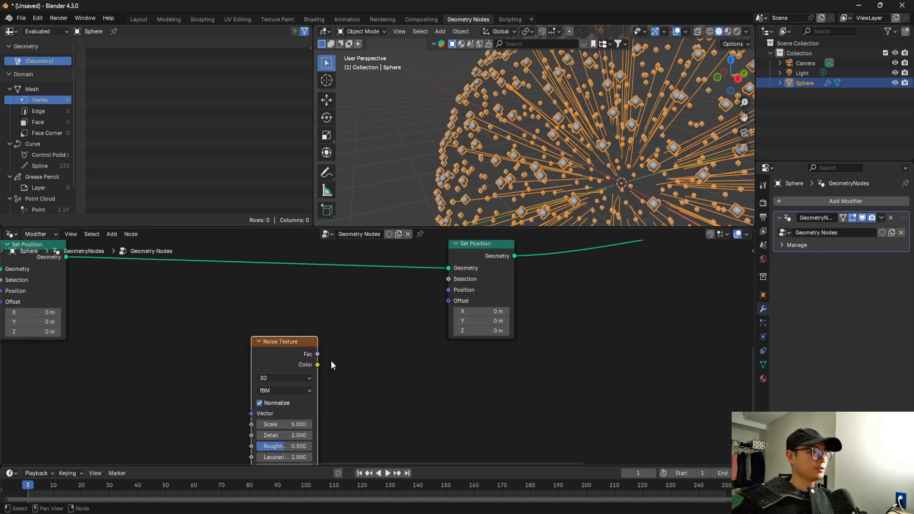
{"action": "left_click_drag", "start_coordinate": [317, 364], "coordinate": [449, 310]}
{"action": "middle_click_drag", "start_coordinate": [525, 137], "coordinate": [513, 250]}
{"action": "scroll", "coordinate": [374, 354], "scroll_direction": "up", "scroll_amount": 1}
Insert a Map Range node set to Vector between Noise Texture's Color and the second Set Position's Offset.
{"action": "middle_click_drag", "start_coordinate": [402, 322], "coordinate": [410, 316]}
{"action": "left_click_drag", "start_coordinate": [289, 341], "coordinate": [269, 348]}
{"action": "key", "text": "shift+a"}
{"action": "type", "text": "map"}
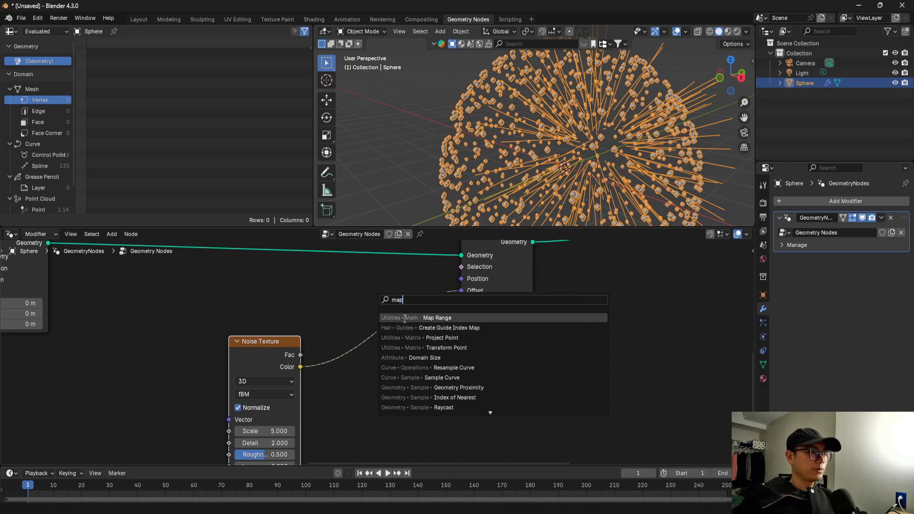
{"action": "left_click", "coordinate": [306, 365]}
{"action": "left_click_drag", "start_coordinate": [304, 366], "coordinate": [332, 356]}
{"action": "type", "text": "map"}
{"action": "left_click", "coordinate": [383, 375]}
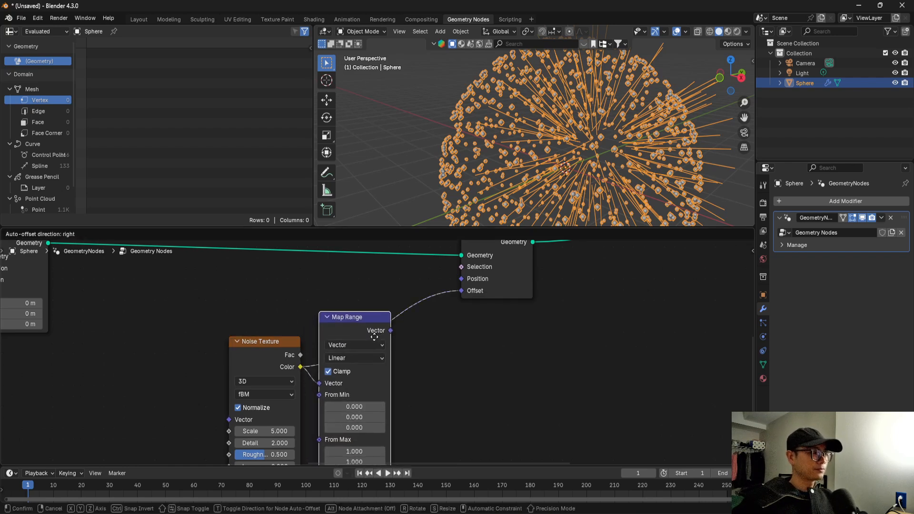
{"action": "scroll", "coordinate": [405, 333], "scroll_direction": "down", "scroll_amount": 2}
{"action": "middle_click_drag", "start_coordinate": [406, 322], "coordinate": [405, 317]}
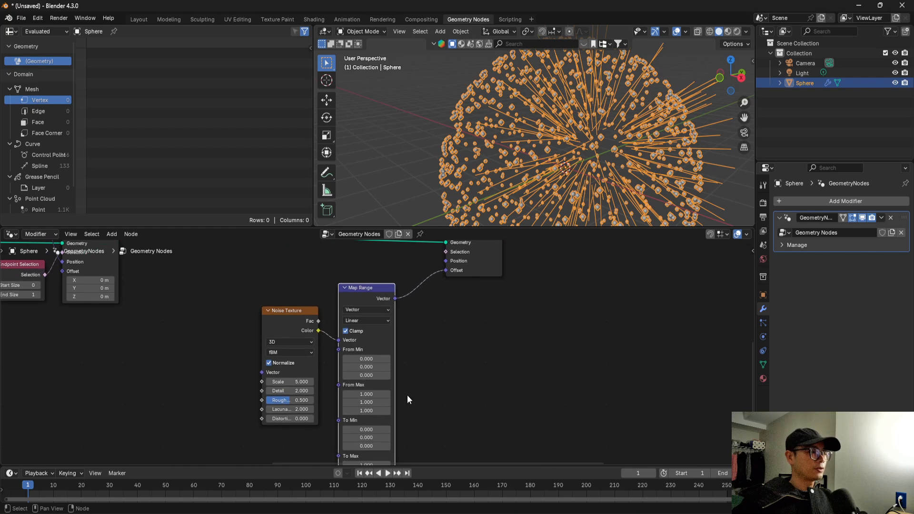
Set all three To Min components of the Map Range node to -1.
{"action": "middle_click_drag", "start_coordinate": [408, 396], "coordinate": [407, 370]}
{"action": "left_click", "coordinate": [304, 285]}
{"action": "scroll", "coordinate": [333, 274], "scroll_direction": "up", "scroll_amount": 1}
{"action": "left_click_drag", "start_coordinate": [356, 262], "coordinate": [361, 281]}
{"action": "left_click", "coordinate": [265, 293]}
{"action": "middle_click_drag", "start_coordinate": [391, 422], "coordinate": [392, 353]}
{"action": "scroll", "coordinate": [393, 353], "scroll_direction": "up", "scroll_amount": 1}
{"action": "mouse_move", "coordinate": [379, 356]}
{"action": "left_mouse_down"}
{"action": "mouse_move", "coordinate": [379, 381]}
{"action": "mouse_move", "coordinate": [379, 355]}
{"action": "left_mouse_up"}
{"action": "type", "text": "-1"}
{"action": "key", "text": "Return"}
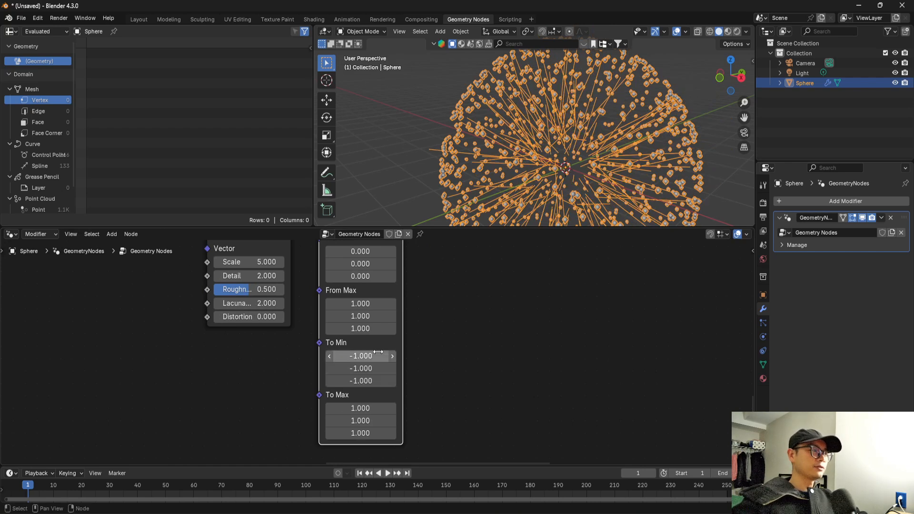
Examine how the noise offset displaces the lines inside the sphere of points in the viewport.
{"action": "scroll", "coordinate": [395, 387], "scroll_direction": "down", "scroll_amount": 1}
{"action": "middle_click_drag", "start_coordinate": [395, 387], "coordinate": [398, 396]}
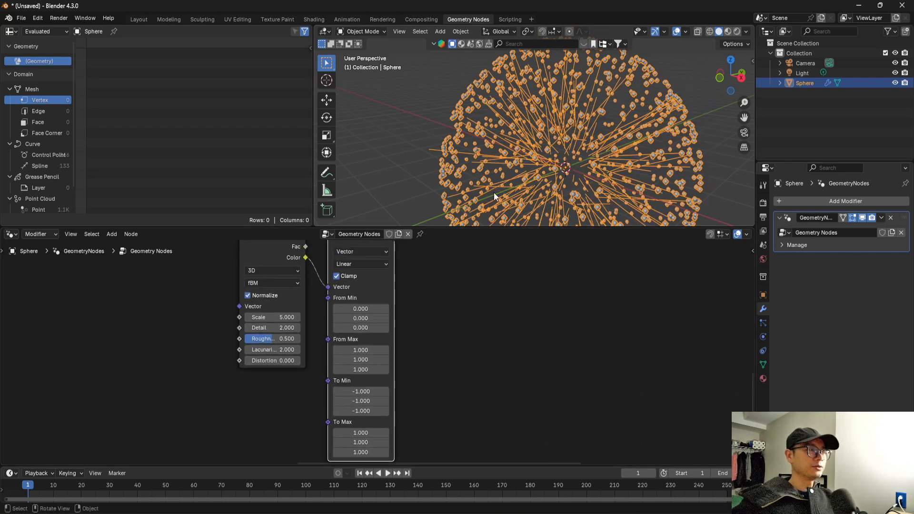
{"action": "middle_click_drag", "start_coordinate": [410, 255], "coordinate": [377, 390]}
{"action": "middle_click_drag", "start_coordinate": [548, 66], "coordinate": [550, 101]}
{"action": "scroll", "coordinate": [493, 277], "scroll_direction": "down", "scroll_amount": 1}
{"action": "scroll", "coordinate": [493, 281], "scroll_direction": "up", "scroll_amount": 1}
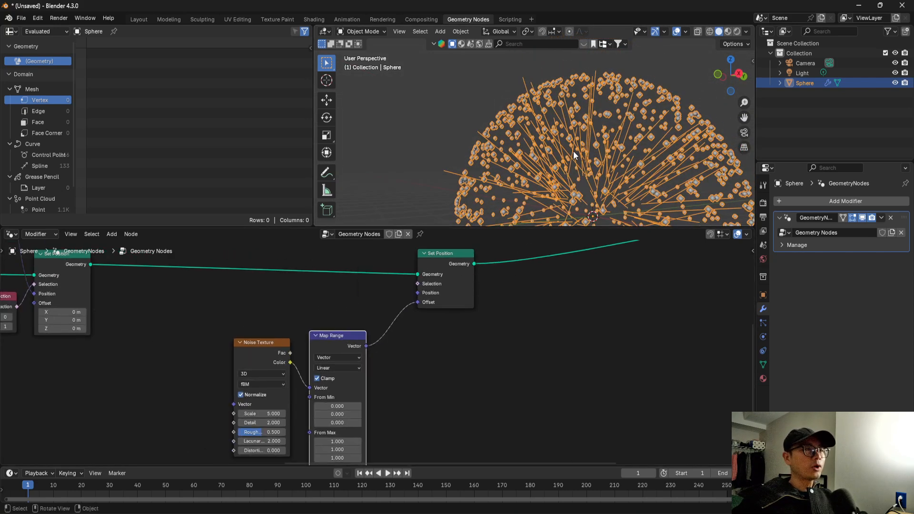
{"action": "scroll", "coordinate": [573, 179], "scroll_direction": "up", "scroll_amount": 1}
{"action": "middle_click_drag", "start_coordinate": [579, 168], "coordinate": [580, 141]}
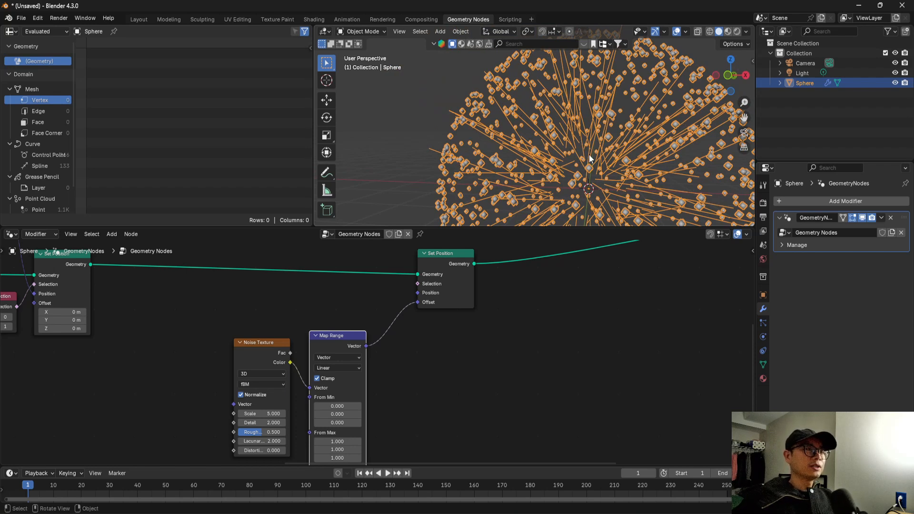
{"action": "mouse_move", "coordinate": [582, 151]}
{"action": "middle_mouse_down"}
{"action": "mouse_move", "coordinate": [533, 139]}
{"action": "mouse_move", "coordinate": [538, 122]}
{"action": "mouse_move", "coordinate": [564, 119]}
{"action": "mouse_move", "coordinate": [541, 131]}
{"action": "mouse_move", "coordinate": [551, 115]}
{"action": "mouse_move", "coordinate": [573, 144]}
{"action": "middle_mouse_up"}
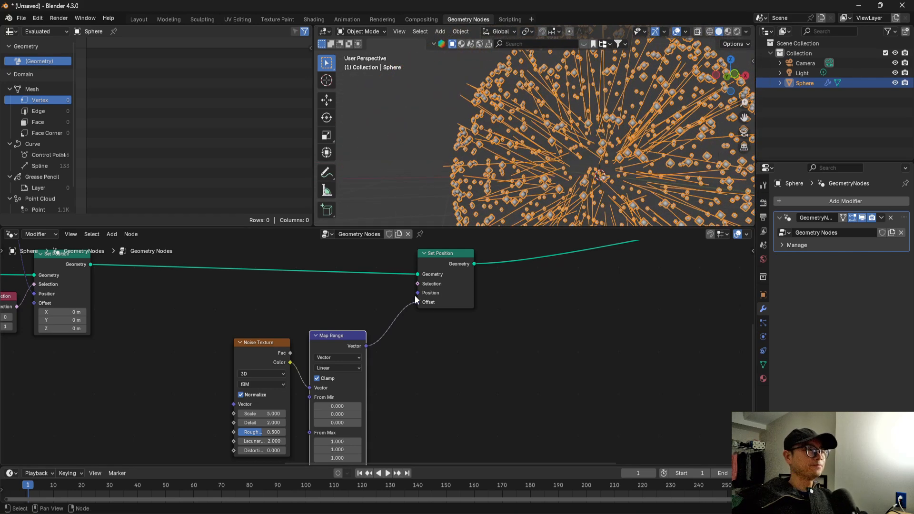
Insert a Resample Curve node on the link between the first and second Set Position nodes.
{"action": "middle_click_drag", "start_coordinate": [382, 302], "coordinate": [469, 299]}
{"action": "middle_click_drag", "start_coordinate": [211, 272], "coordinate": [231, 293]}
{"action": "key", "text": "shift+a"}
{"action": "left_click", "coordinate": [228, 259]}
{"action": "type", "text": "resam"}
{"action": "key", "text": "Return"}
{"action": "left_click", "coordinate": [273, 338]}
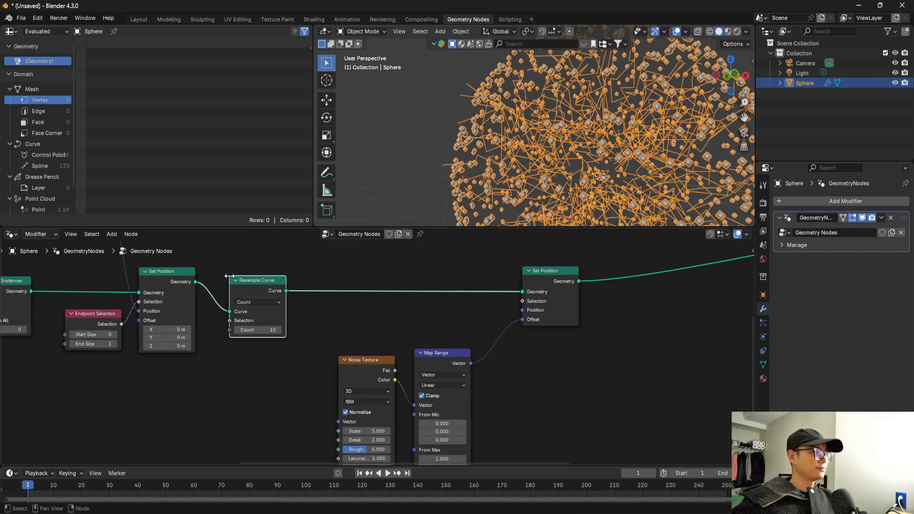
Move the Noise Texture and Map Range nodes closer to the Resample Curve node.
{"action": "scroll", "coordinate": [367, 319], "scroll_direction": "down", "scroll_amount": 1}
{"action": "middle_click_drag", "start_coordinate": [366, 366], "coordinate": [322, 344]}
{"action": "left_click_drag", "start_coordinate": [443, 397], "coordinate": [329, 341]}
{"action": "key", "text": "g"}
{"action": "left_click", "coordinate": [353, 346]}
{"action": "scroll", "coordinate": [407, 379], "scroll_direction": "up", "scroll_amount": 1}
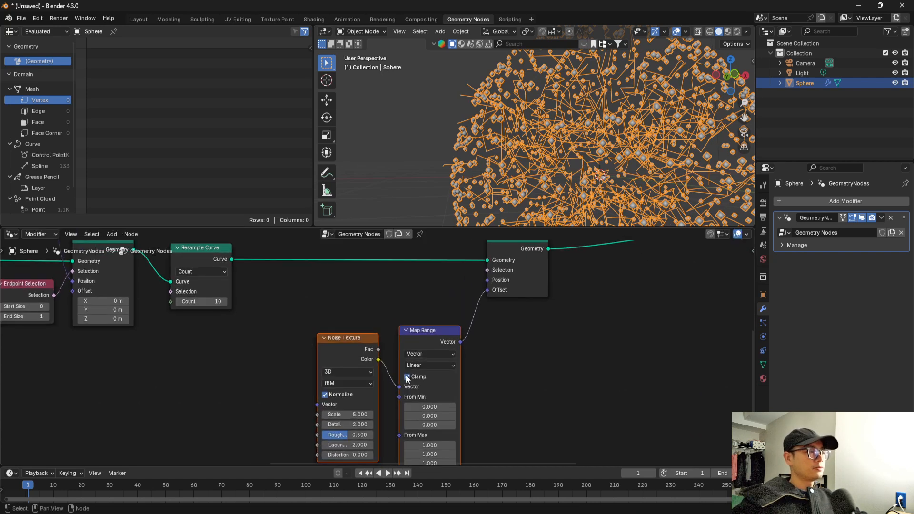
Switch the Noise Texture to 4D and set its Scale to 1.
{"action": "scroll", "coordinate": [366, 355], "scroll_direction": "up", "scroll_amount": 1}
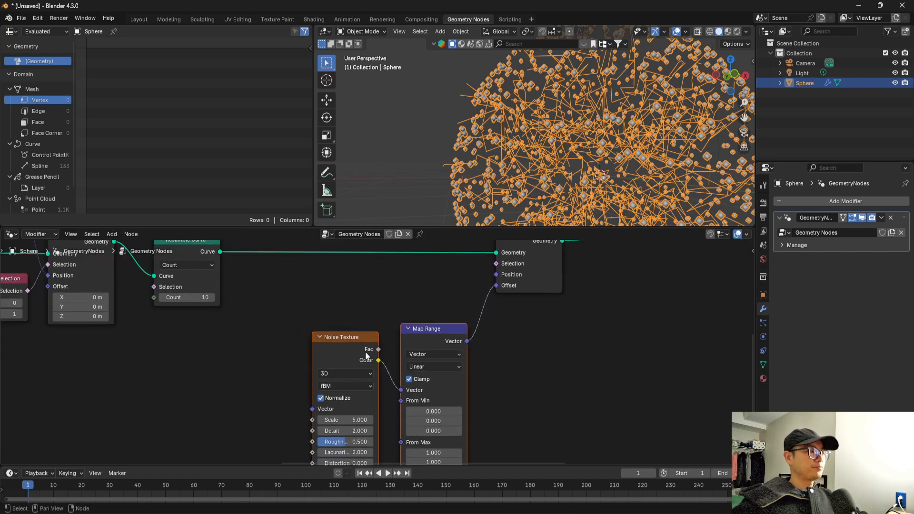
{"action": "left_click", "coordinate": [343, 374]}
{"action": "left_click", "coordinate": [347, 429]}
{"action": "scroll", "coordinate": [367, 432], "scroll_direction": "up", "scroll_amount": 1}
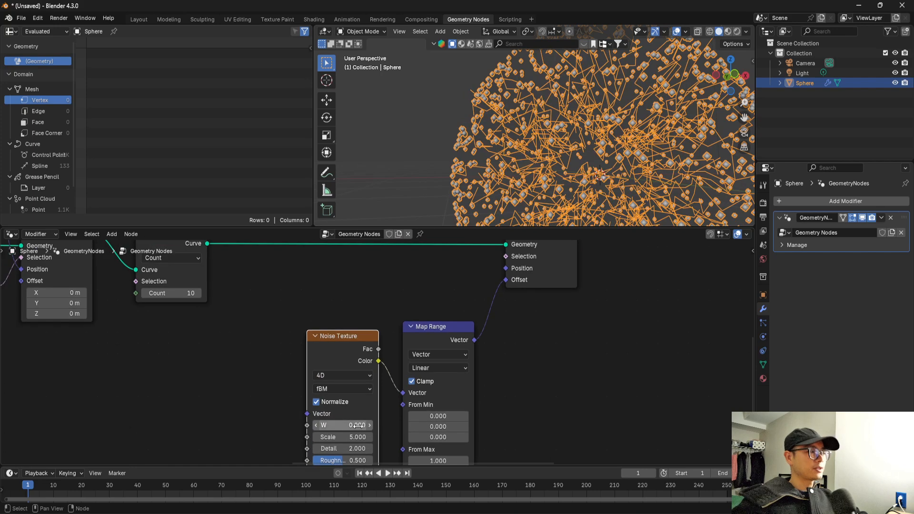
{"action": "left_click", "coordinate": [358, 437]}
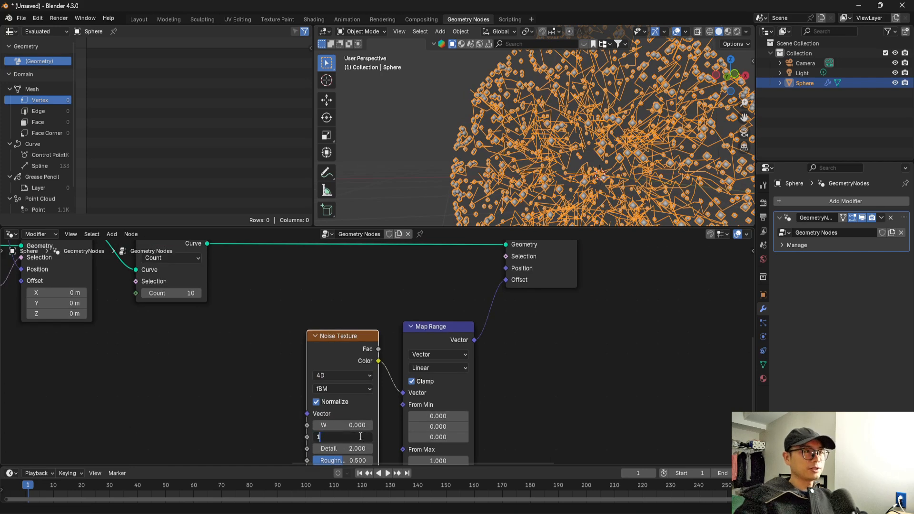
{"action": "type", "text": "1"}
{"action": "key", "text": "Return"}
Examine the shape of the noise-distorted lines inside the sphere of points from several angles and distances.
{"action": "middle_click_drag", "start_coordinate": [534, 143], "coordinate": [582, 115]}
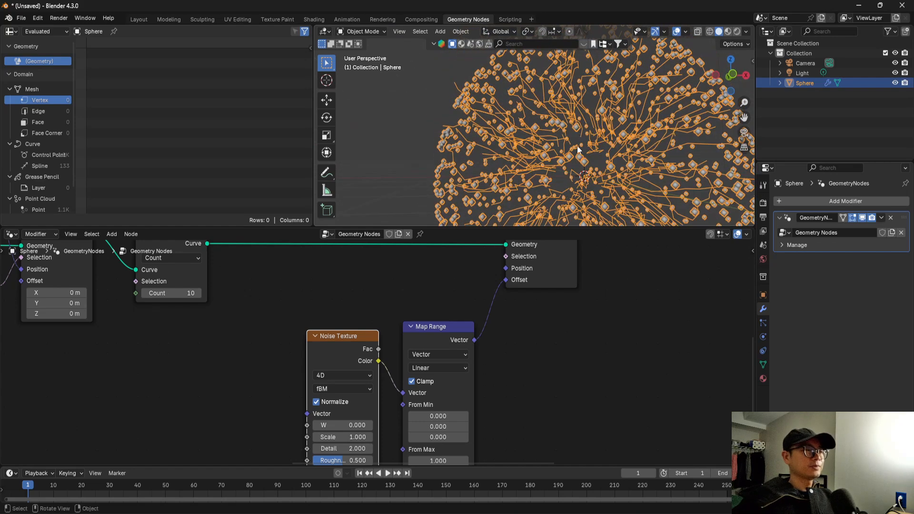
{"action": "scroll", "coordinate": [526, 304], "scroll_direction": "down", "scroll_amount": 2}
{"action": "left_click_drag", "start_coordinate": [514, 295], "coordinate": [543, 297]}
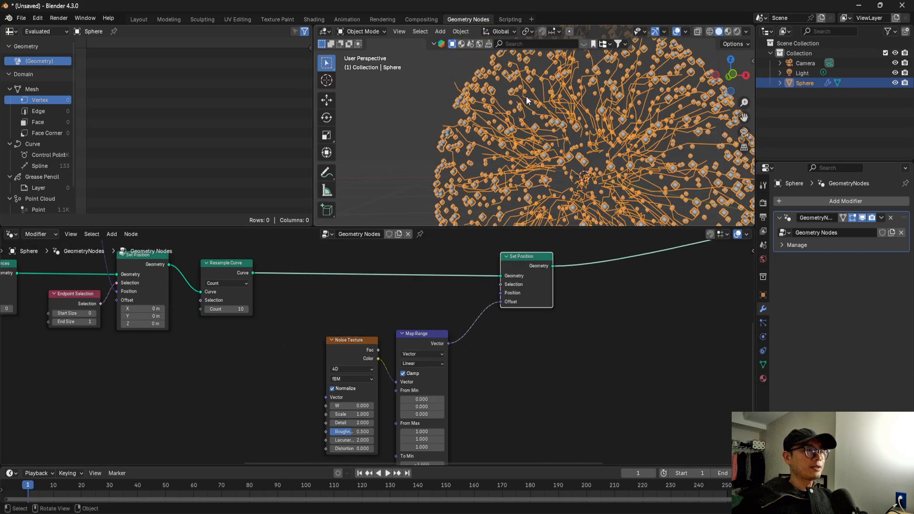
{"action": "scroll", "coordinate": [514, 96], "scroll_direction": "up", "scroll_amount": 3}
{"action": "scroll", "coordinate": [533, 145], "scroll_direction": "down", "scroll_amount": 5}
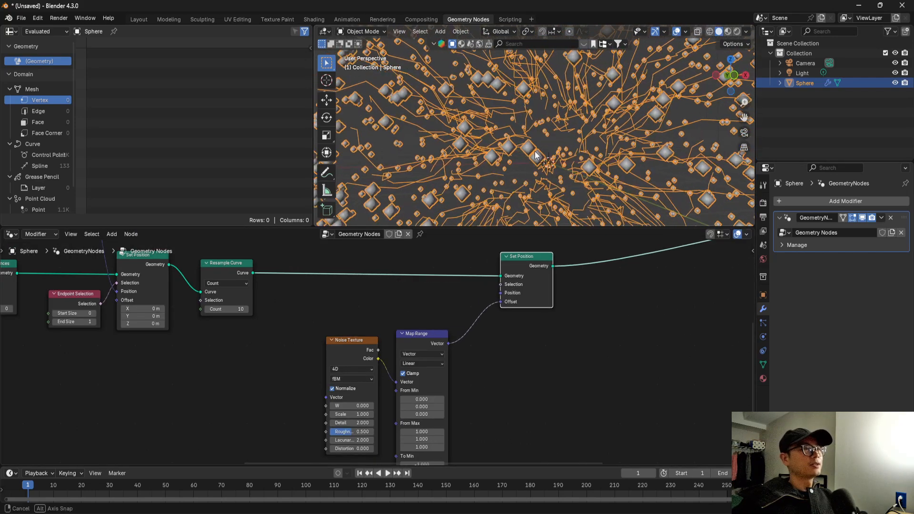
{"action": "middle_click_drag", "start_coordinate": [426, 84], "coordinate": [474, 81]}
{"action": "scroll", "coordinate": [448, 80], "scroll_direction": "down", "scroll_amount": 6}
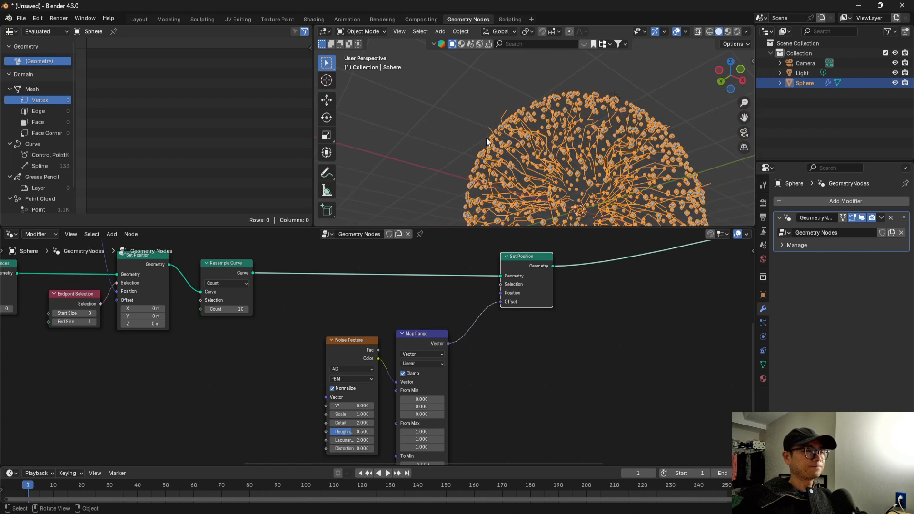
{"action": "middle_click_drag", "start_coordinate": [565, 181], "coordinate": [506, 149], "text": "shift"}
Insert a Store Named Attribute node on the link between Resample Curve and the second Set Position node.
{"action": "middle_click_drag", "start_coordinate": [540, 392], "coordinate": [519, 346]}
{"action": "scroll", "coordinate": [504, 344], "scroll_direction": "down", "scroll_amount": 2}
{"action": "scroll", "coordinate": [503, 342], "scroll_direction": "up", "scroll_amount": 1}
{"action": "scroll", "coordinate": [490, 268], "scroll_direction": "down", "scroll_amount": 2}
{"action": "middle_click_drag", "start_coordinate": [468, 327], "coordinate": [470, 335]}
{"action": "scroll", "coordinate": [322, 284], "scroll_direction": "up", "scroll_amount": 1}
{"action": "key", "text": "shift+a"}
{"action": "type", "text": "stor"}
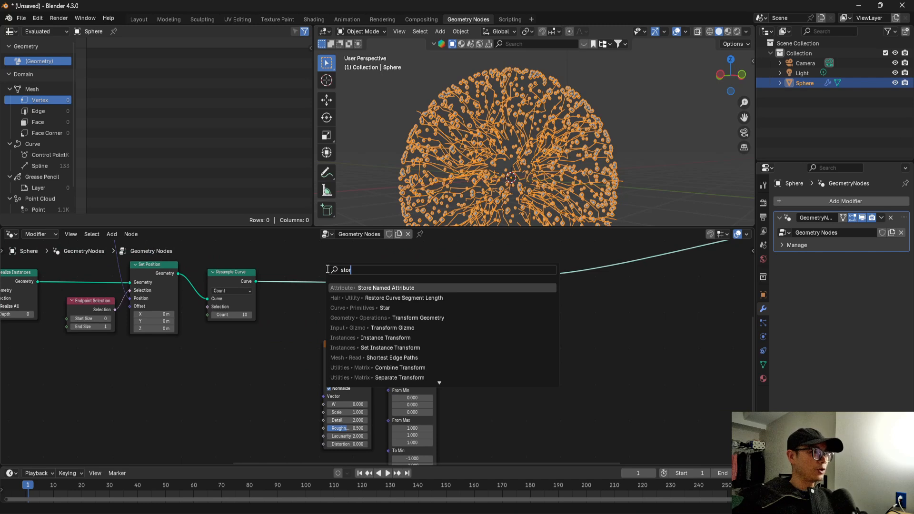
{"action": "key", "text": "Return"}
{"action": "left_click", "coordinate": [281, 310]}
{"action": "scroll", "coordinate": [281, 311], "scroll_direction": "up", "scroll_amount": 1}
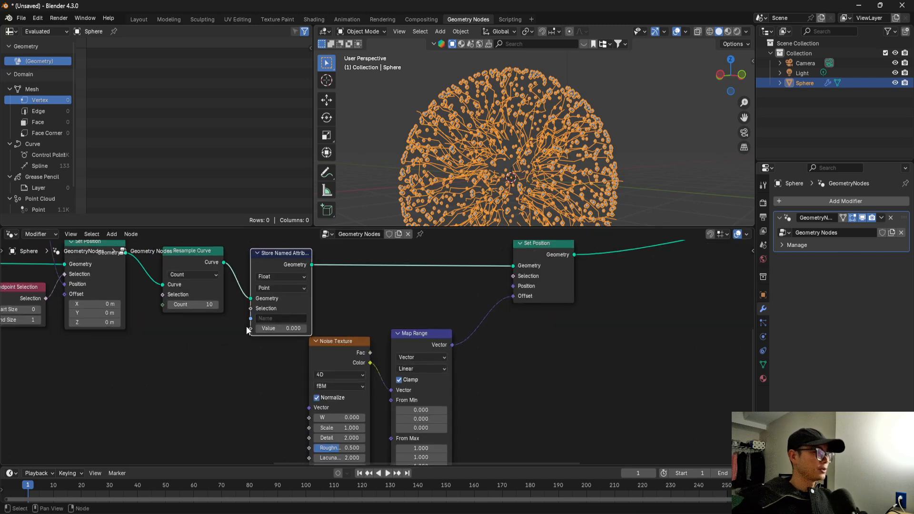
Feed the Factor of a new Spline Parameter node into Store Named Attribute's Value and place the node just beneath it.
{"action": "left_click_drag", "start_coordinate": [247, 331], "coordinate": [233, 364]}
{"action": "type", "text": "spl"}
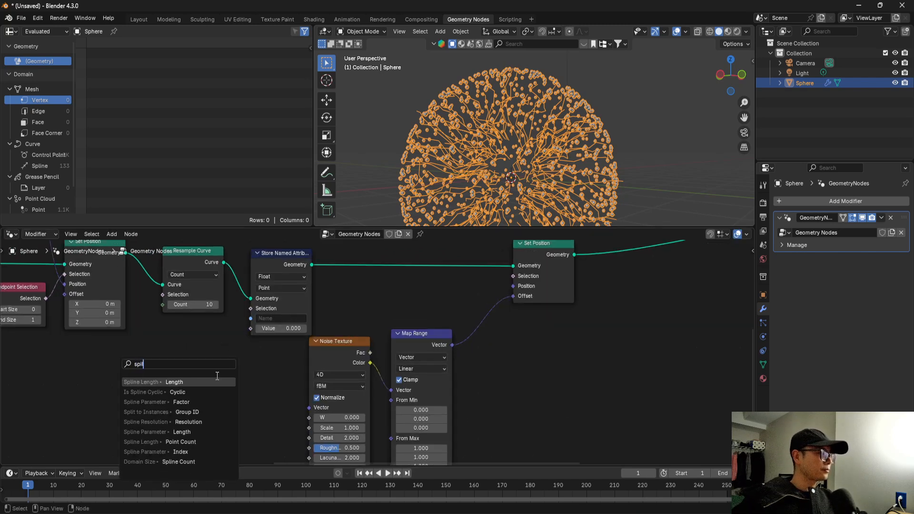
{"action": "left_click", "coordinate": [212, 402]}
{"action": "left_click", "coordinate": [270, 394]}
{"action": "middle_click_drag", "start_coordinate": [262, 242], "coordinate": [311, 262]}
{"action": "left_click_drag", "start_coordinate": [311, 262], "coordinate": [341, 395]}
{"action": "left_click_drag", "start_coordinate": [315, 285], "coordinate": [305, 289]}
{"action": "left_click", "coordinate": [305, 390]}
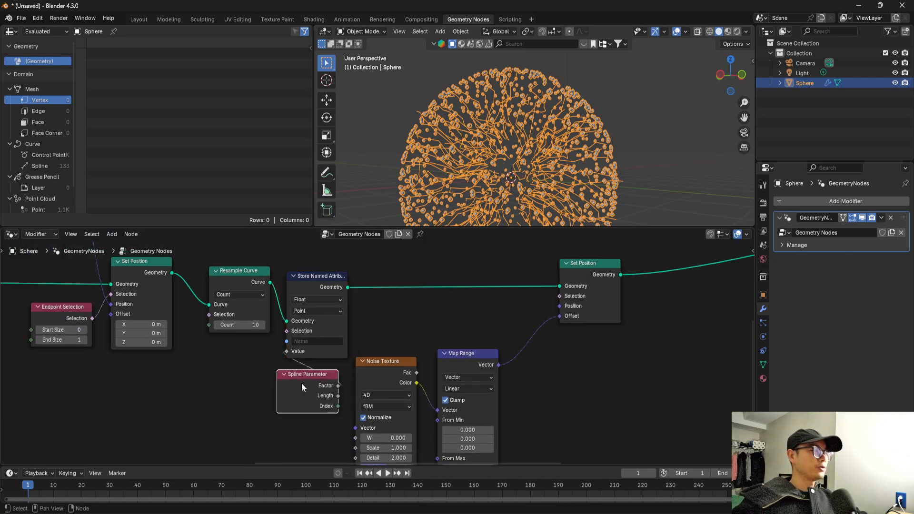
Name the stored attribute fac1.
{"action": "left_click", "coordinate": [316, 342]}
{"action": "type", "text": "fac1"}
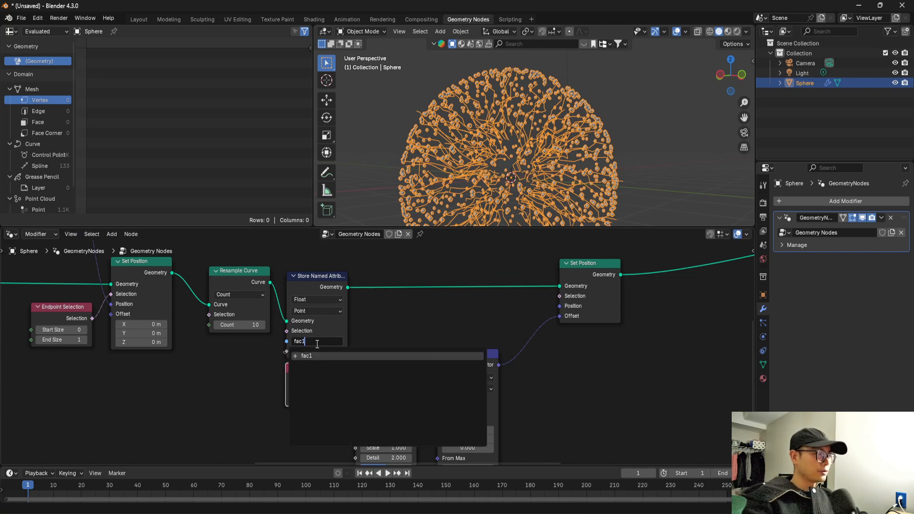
{"action": "key", "text": "Return"}
Add a Named Attribute node beside the Map Range node and have it read the fac1 attribute.
{"action": "middle_click_drag", "start_coordinate": [351, 328], "coordinate": [275, 304]}
{"action": "scroll", "coordinate": [459, 343], "scroll_direction": "down", "scroll_amount": 1}
{"action": "middle_click_drag", "start_coordinate": [459, 348], "coordinate": [423, 329]}
{"action": "key", "text": "shift+a"}
{"action": "type", "text": "na"}
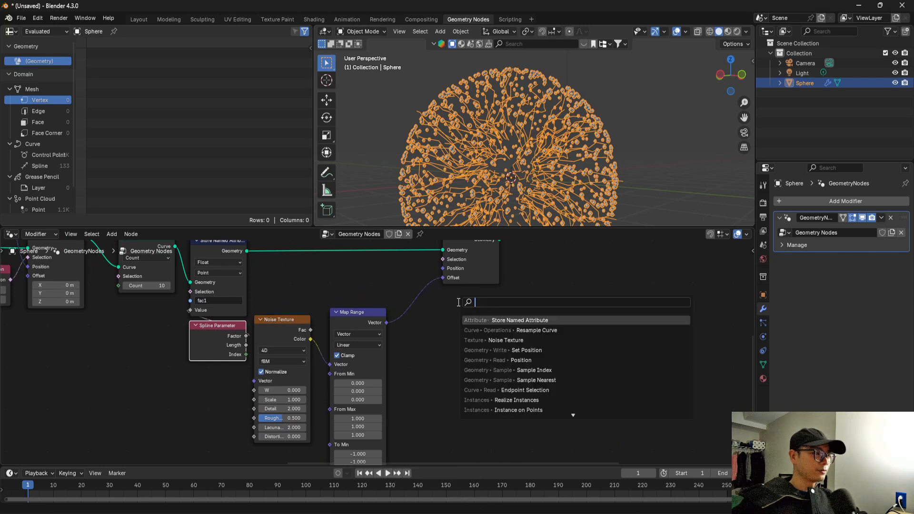
{"action": "type", "text": "me"}
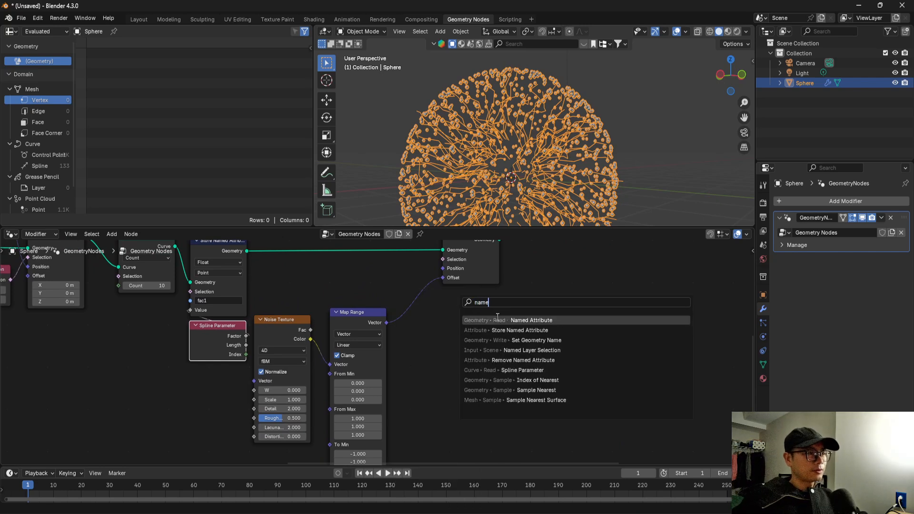
{"action": "key", "text": "Return"}
{"action": "left_click", "coordinate": [448, 382]}
{"action": "scroll", "coordinate": [461, 396], "scroll_direction": "up", "scroll_amount": 1}
{"action": "left_click", "coordinate": [436, 413]}
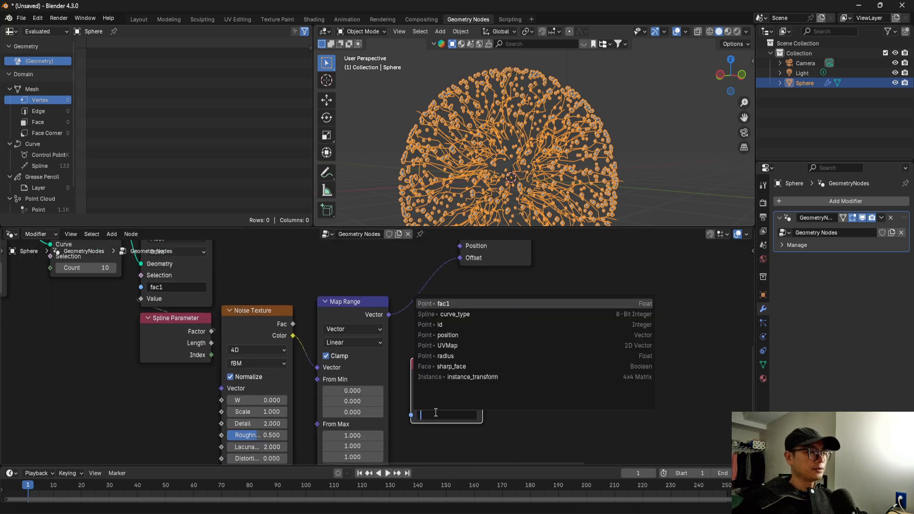
{"action": "left_click", "coordinate": [460, 304]}
Preview the Named Attribute's fac1 output on the second Set Position's geometry through a Viewer node.
{"action": "scroll", "coordinate": [453, 340], "scroll_direction": "down", "scroll_amount": 2}
{"action": "left_click_drag", "start_coordinate": [451, 305], "coordinate": [503, 293]}
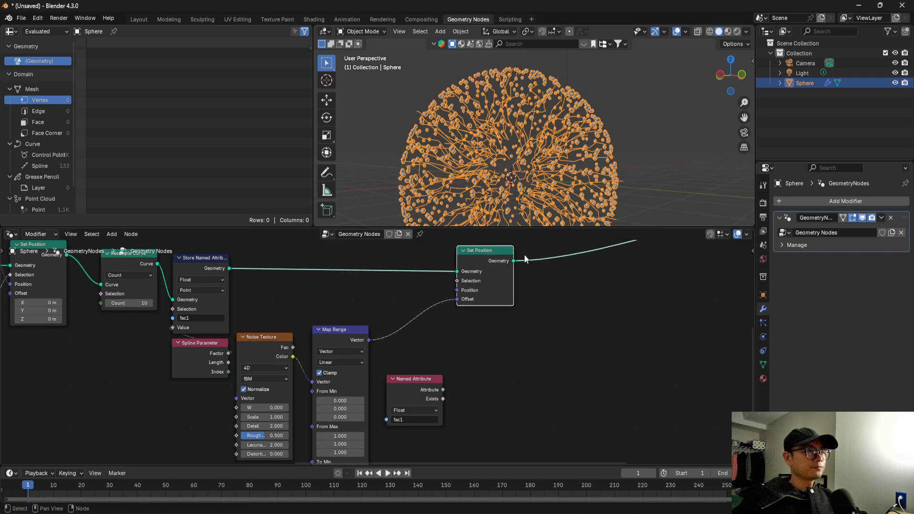
{"action": "scroll", "coordinate": [482, 290], "scroll_direction": "down", "scroll_amount": 1}
{"action": "scroll", "coordinate": [482, 290], "scroll_direction": "up", "scroll_amount": 3}
{"action": "left_click", "coordinate": [488, 273], "text": "ctrl+shift"}
{"action": "left_click", "coordinate": [539, 246]}
{"action": "key", "text": "x"}
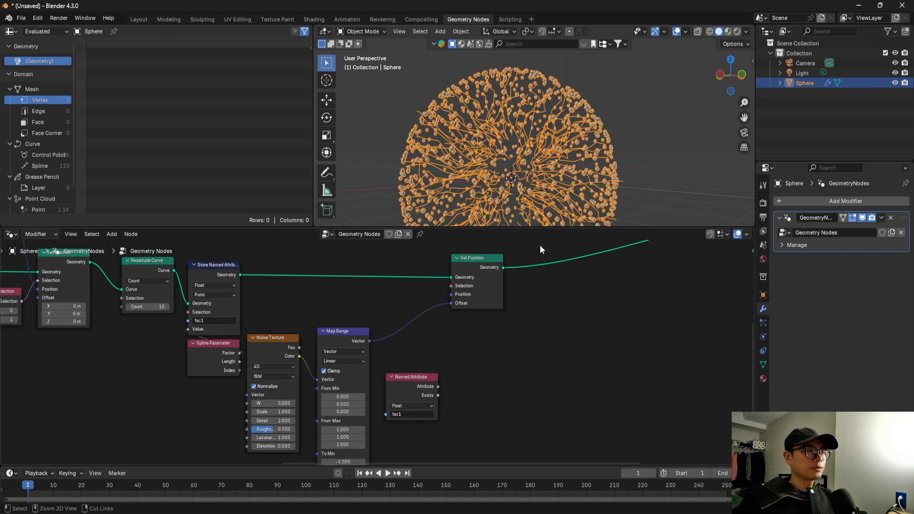
{"action": "left_click", "coordinate": [429, 389], "text": "ctrl+shift"}
{"action": "scroll", "coordinate": [479, 331], "scroll_direction": "up", "scroll_amount": 1}
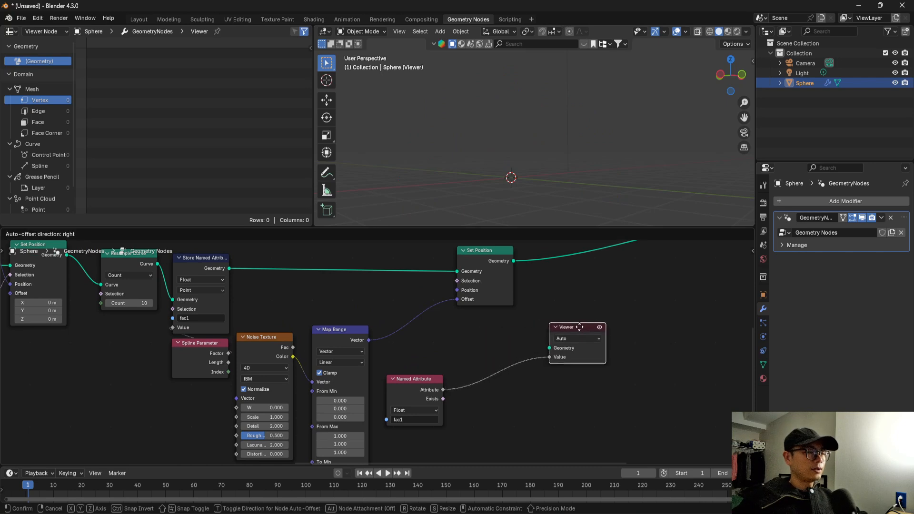
{"action": "left_click_drag", "start_coordinate": [565, 351], "coordinate": [563, 351]}
{"action": "middle_click_drag", "start_coordinate": [526, 164], "coordinate": [507, 156]}
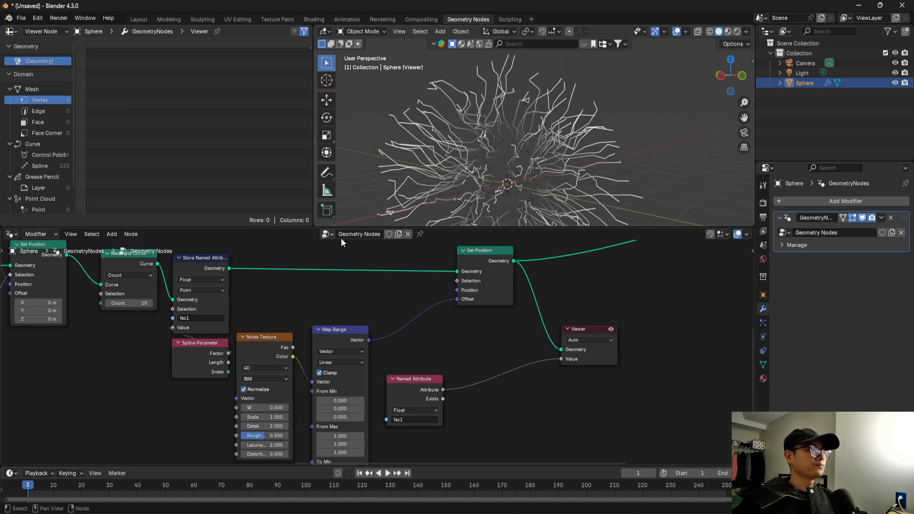
Examine the previewed lines and compare the spline and control point data, including the fac1 values, in the spreadsheet.
{"action": "scroll", "coordinate": [522, 155], "scroll_direction": "up", "scroll_amount": 4}
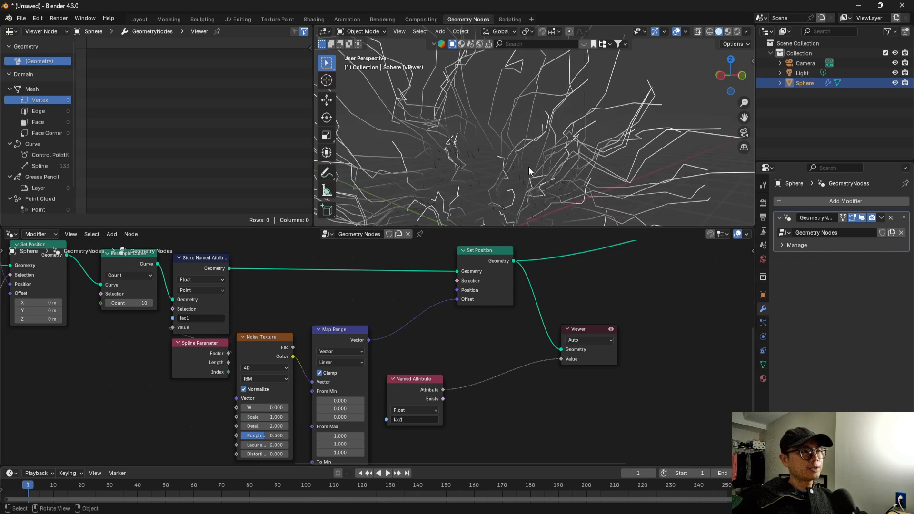
{"action": "scroll", "coordinate": [518, 127], "scroll_direction": "down", "scroll_amount": 5}
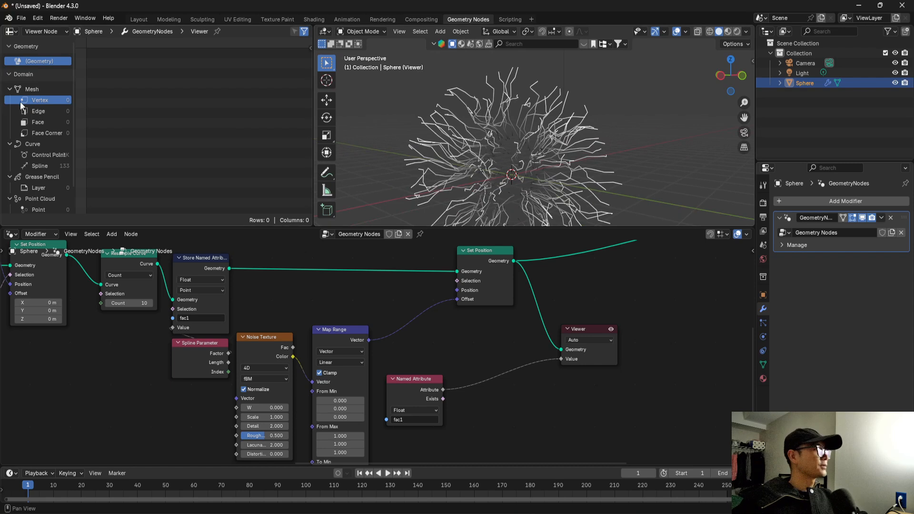
{"action": "scroll", "coordinate": [39, 133], "scroll_direction": "down", "scroll_amount": 3}
{"action": "left_click", "coordinate": [50, 138]}
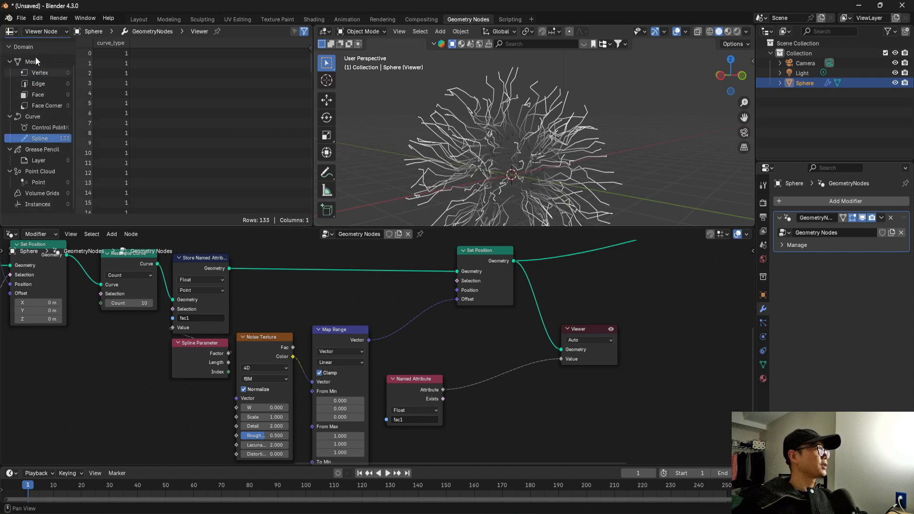
{"action": "scroll", "coordinate": [47, 134], "scroll_direction": "up", "scroll_amount": 1}
{"action": "left_click", "coordinate": [50, 145]}
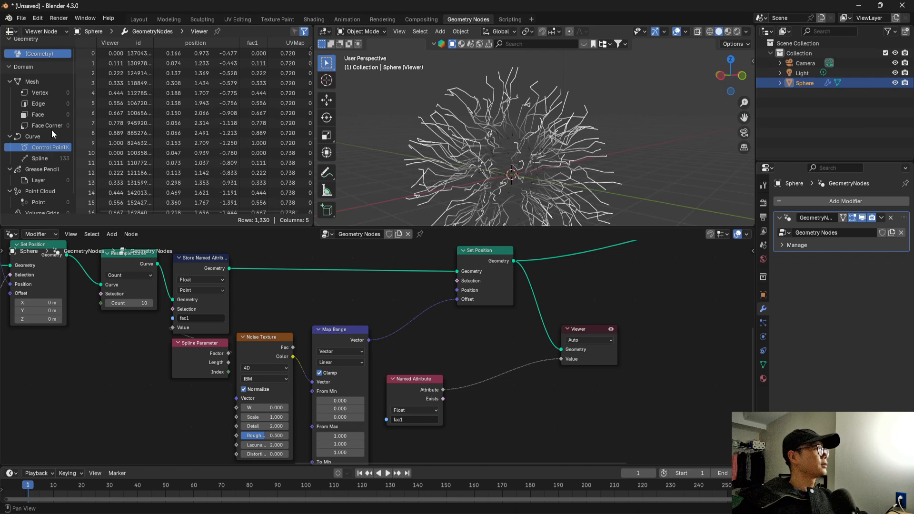
{"action": "left_click", "coordinate": [17, 33]}
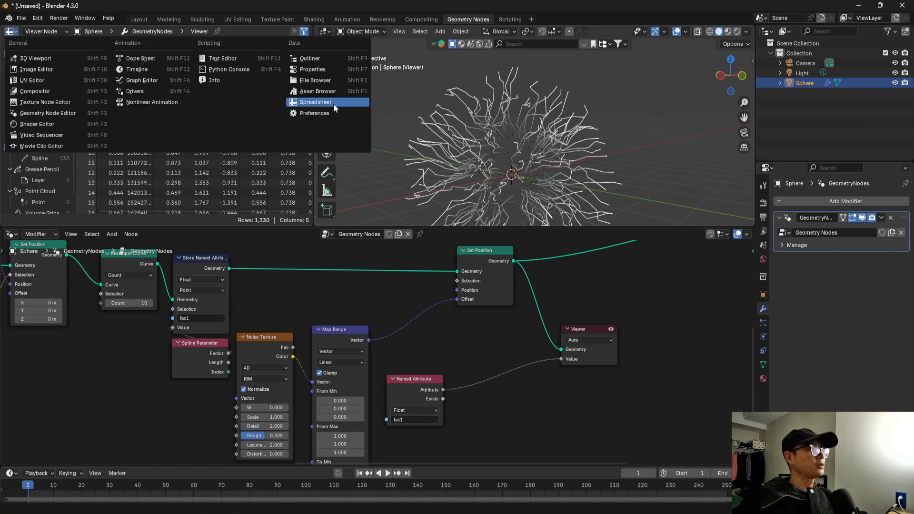
{"action": "left_click", "coordinate": [334, 103]}
{"action": "left_click", "coordinate": [53, 156]}
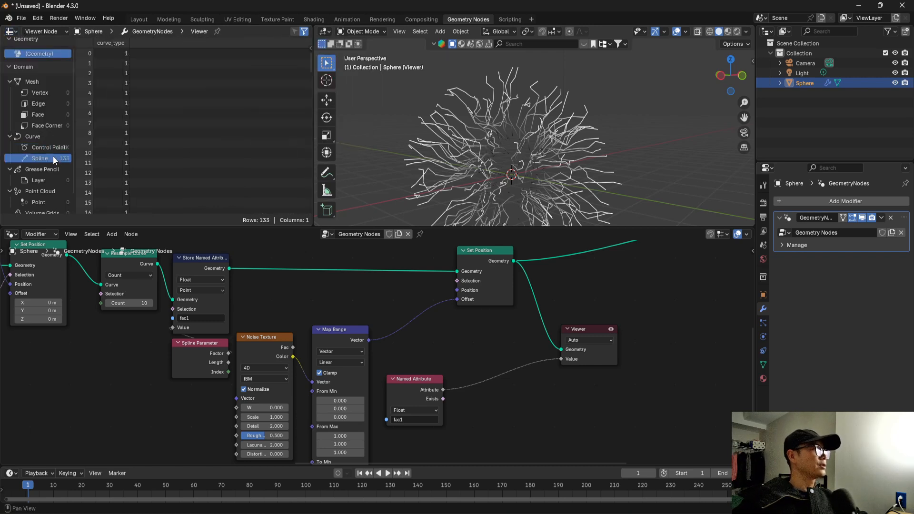
{"action": "left_click", "coordinate": [50, 147]}
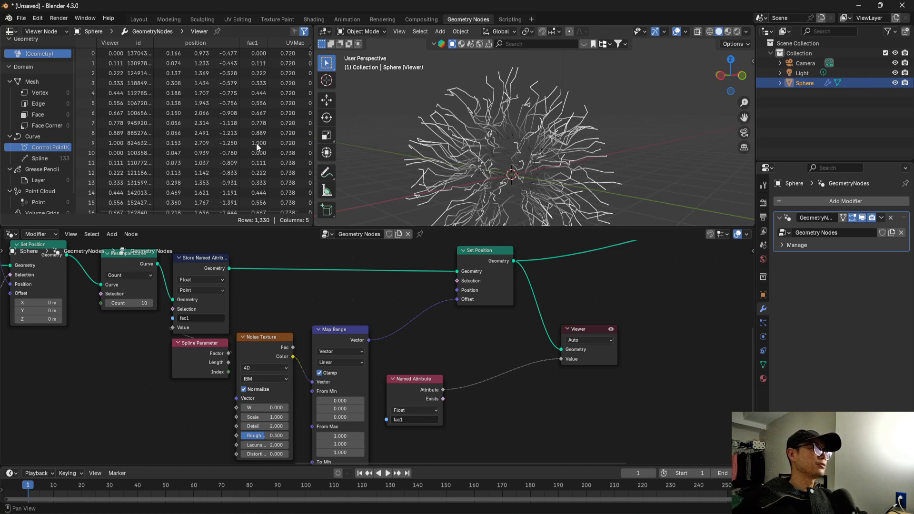
Insert a Vector Math node on the link between Map Range and the second Set Position's Offset.
{"action": "middle_click_drag", "start_coordinate": [474, 346], "coordinate": [397, 360]}
{"action": "scroll", "coordinate": [367, 338], "scroll_direction": "up", "scroll_amount": 1}
{"action": "left_click_drag", "start_coordinate": [412, 279], "coordinate": [491, 281]}
{"action": "key", "text": "shift+a"}
{"action": "left_click", "coordinate": [446, 277]}
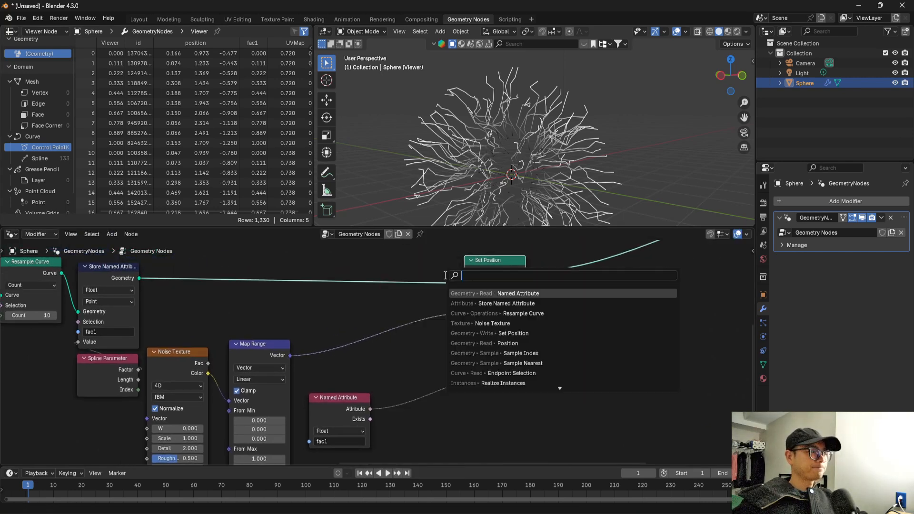
{"action": "type", "text": "mat"}
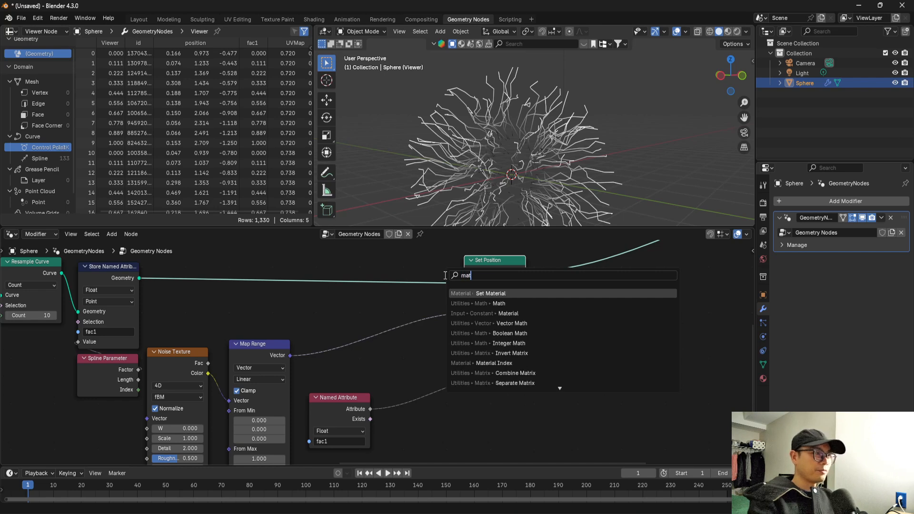
{"action": "type", "text": "v"}
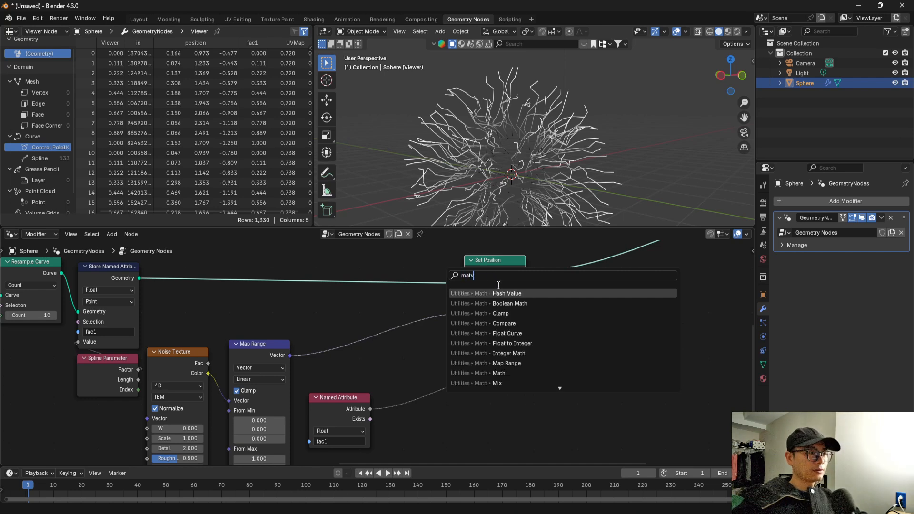
{"action": "key", "text": "BackSpace"}
{"action": "key", "text": "BackSpace"}
{"action": "key", "text": "BackSpace"}
{"action": "key", "text": "BackSpace"}
{"action": "type", "text": "vec"}
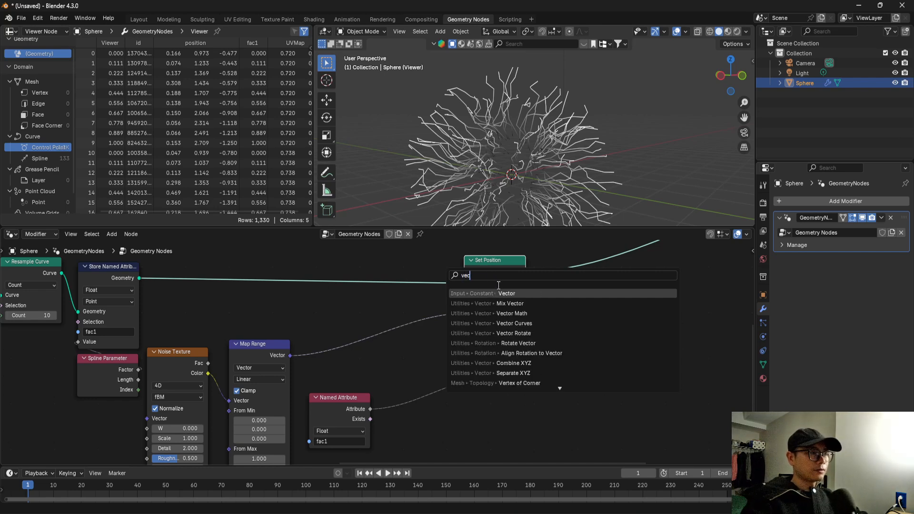
{"action": "key", "text": "Down"}
{"action": "key", "text": "Down"}
{"action": "key", "text": "Return"}
{"action": "left_click", "coordinate": [393, 299]}
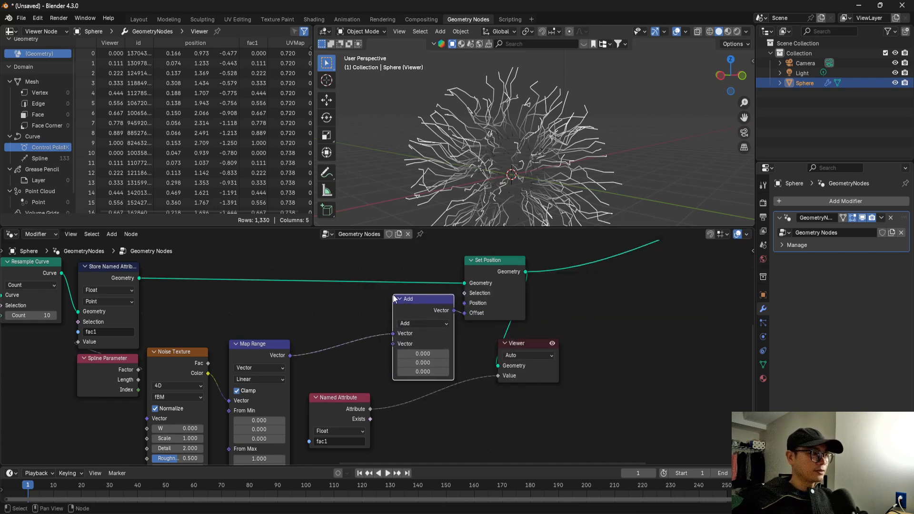
Set the Vector Math operation to Scale and connect the Named Attribute output to its Scale input.
{"action": "left_click", "coordinate": [413, 320]}
{"action": "left_click", "coordinate": [418, 485]}
{"action": "left_click_drag", "start_coordinate": [372, 411], "coordinate": [386, 343]}
{"action": "middle_click_drag", "start_coordinate": [481, 165], "coordinate": [520, 175]}
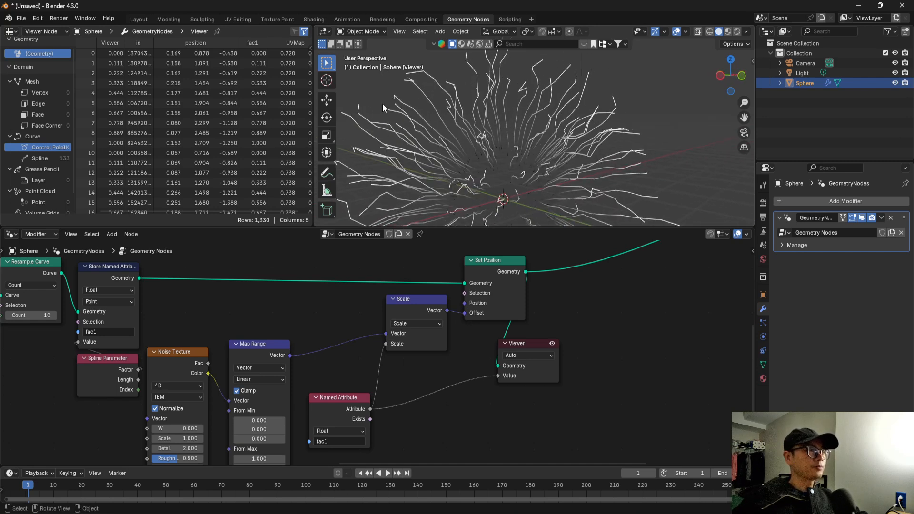
Spread the Scale, Set Position and Viewer nodes farther from Named Attribute to make room between them.
{"action": "scroll", "coordinate": [470, 365], "scroll_direction": "down", "scroll_amount": 2}
{"action": "left_click_drag", "start_coordinate": [497, 294], "coordinate": [541, 278]}
{"action": "left_click_drag", "start_coordinate": [419, 306], "coordinate": [482, 307]}
{"action": "middle_click_drag", "start_coordinate": [475, 327], "coordinate": [470, 309]}
{"action": "left_click_drag", "start_coordinate": [527, 327], "coordinate": [648, 335]}
{"action": "scroll", "coordinate": [377, 355], "scroll_direction": "up", "scroll_amount": 1}
{"action": "left_click_drag", "start_coordinate": [339, 376], "coordinate": [336, 392]}
Insert a Float Curve node on the link between the fac1 Named Attribute and the Scale node's Scale input.
{"action": "key", "text": "shift+a"}
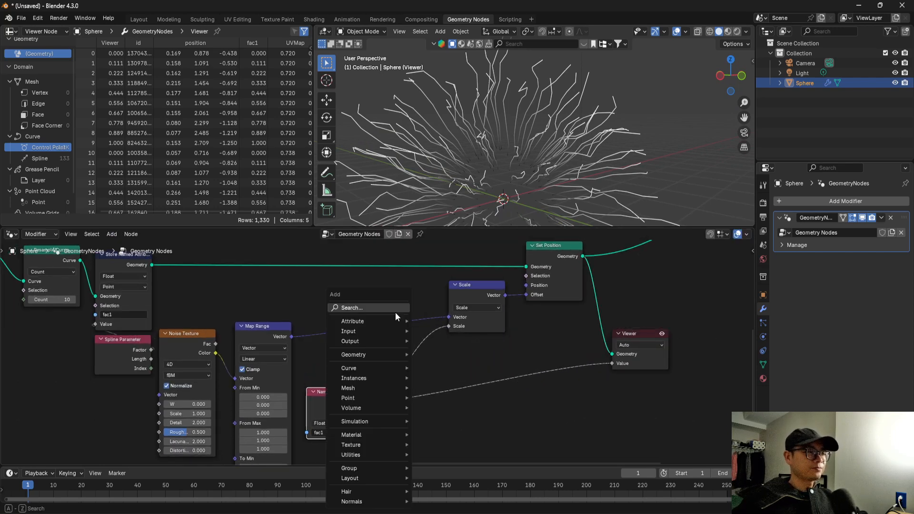
{"action": "left_click", "coordinate": [396, 306]}
{"action": "type", "text": "t"}
{"action": "type", "text": "lo"}
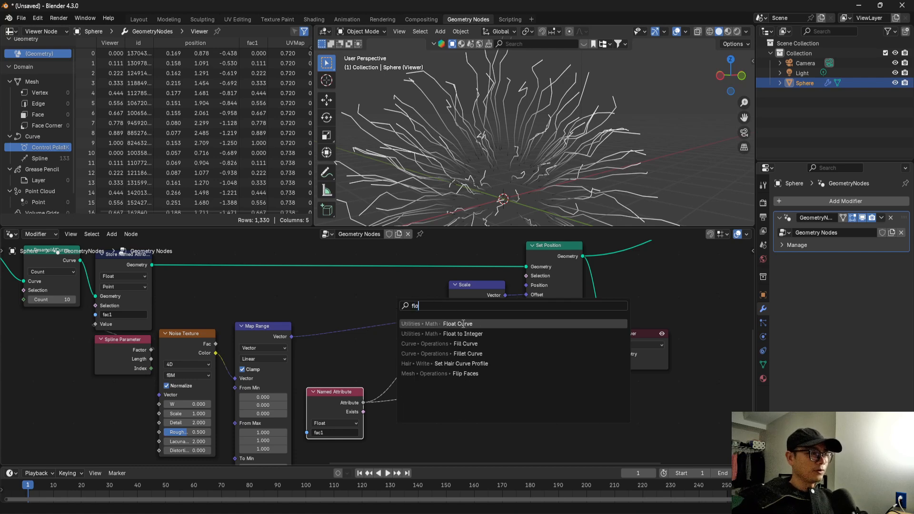
{"action": "left_click", "coordinate": [463, 324]}
{"action": "left_click", "coordinate": [378, 338]}
{"action": "middle_click_drag", "start_coordinate": [452, 391], "coordinate": [449, 381]}
{"action": "scroll", "coordinate": [441, 390], "scroll_direction": "up", "scroll_amount": 1}
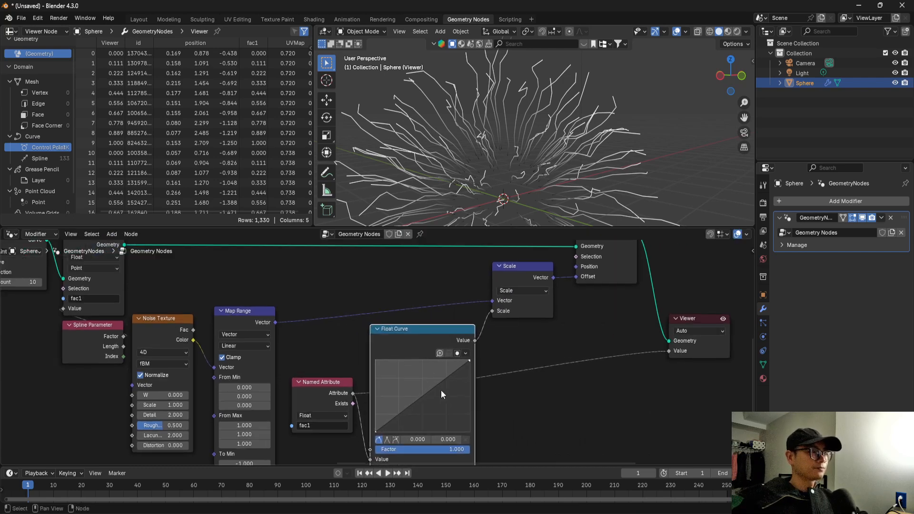
Shape the Float Curve into an arch with a raised middle point and its end point lowered to 1.0, 0.0.
{"action": "scroll", "coordinate": [416, 405], "scroll_direction": "up", "scroll_amount": 1}
{"action": "left_click_drag", "start_coordinate": [427, 397], "coordinate": [429, 387]}
{"action": "left_click", "coordinate": [477, 362]}
{"action": "left_click_drag", "start_coordinate": [477, 368], "coordinate": [478, 440]}
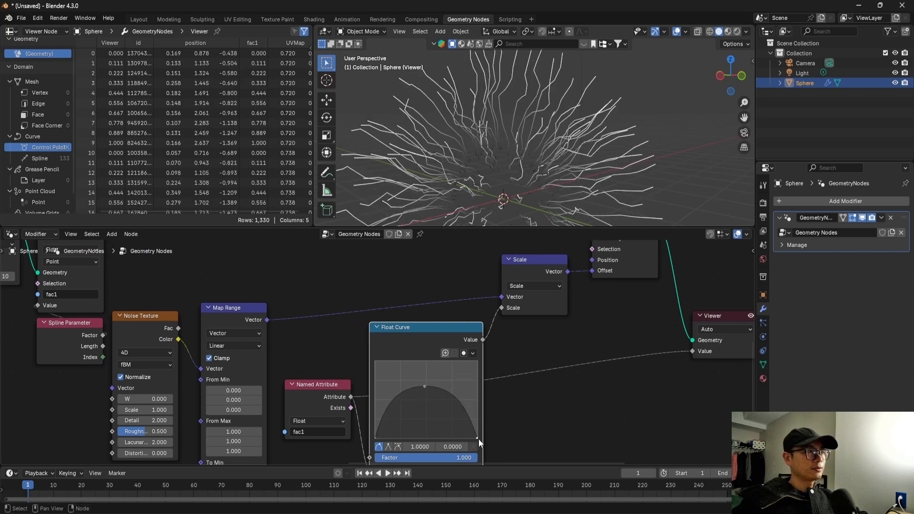
{"action": "middle_click_drag", "start_coordinate": [388, 142], "coordinate": [374, 143]}
Delete the Viewer node and check the full sphere of lines in the viewport.
{"action": "scroll", "coordinate": [509, 330], "scroll_direction": "down", "scroll_amount": 7}
{"action": "middle_click_drag", "start_coordinate": [510, 330], "coordinate": [420, 356]}
{"action": "left_click", "coordinate": [493, 353]}
{"action": "key", "text": "x"}
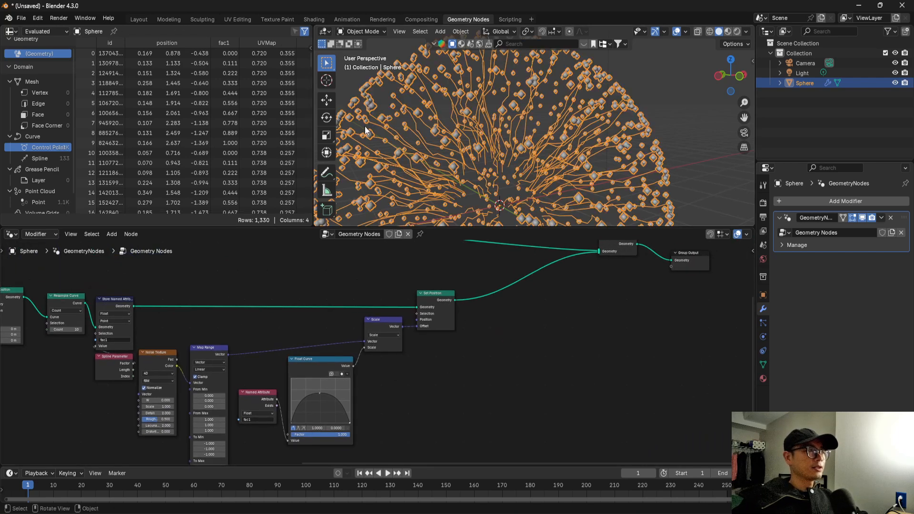
{"action": "middle_click_drag", "start_coordinate": [365, 127], "coordinate": [509, 163], "text": "shift"}
{"action": "scroll", "coordinate": [548, 169], "scroll_direction": "up", "scroll_amount": 5}
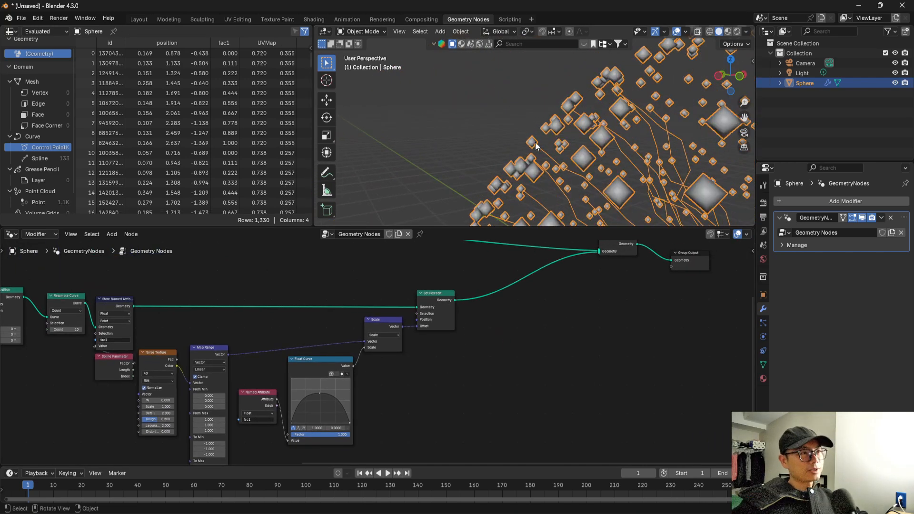
{"action": "scroll", "coordinate": [535, 142], "scroll_direction": "down", "scroll_amount": 8}
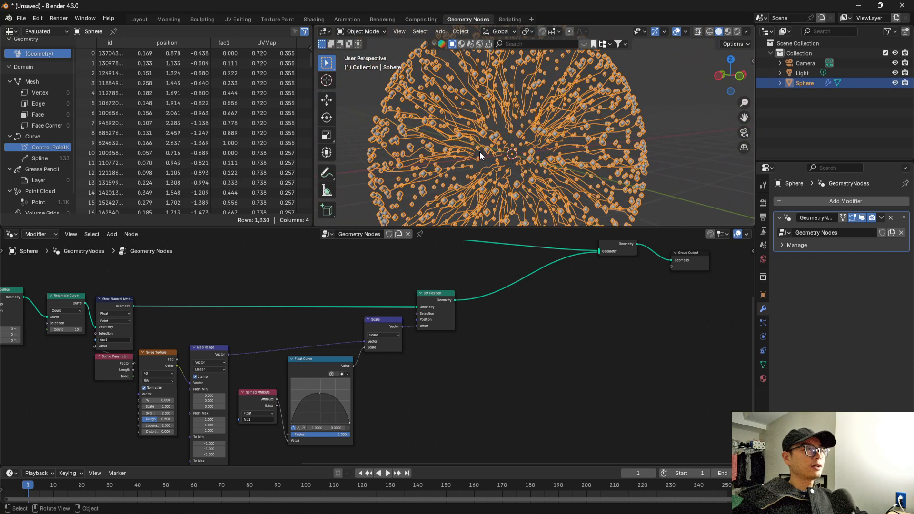
Insert a Set Curve Radius node between the second Set Position and Join Geometry.
{"action": "scroll", "coordinate": [389, 320], "scroll_direction": "up", "scroll_amount": 2}
{"action": "left_click_drag", "start_coordinate": [434, 282], "coordinate": [433, 288]}
{"action": "scroll", "coordinate": [432, 289], "scroll_direction": "down", "scroll_amount": 5}
{"action": "middle_click_drag", "start_coordinate": [439, 279], "coordinate": [422, 296]}
{"action": "scroll", "coordinate": [453, 307], "scroll_direction": "up", "scroll_amount": 3}
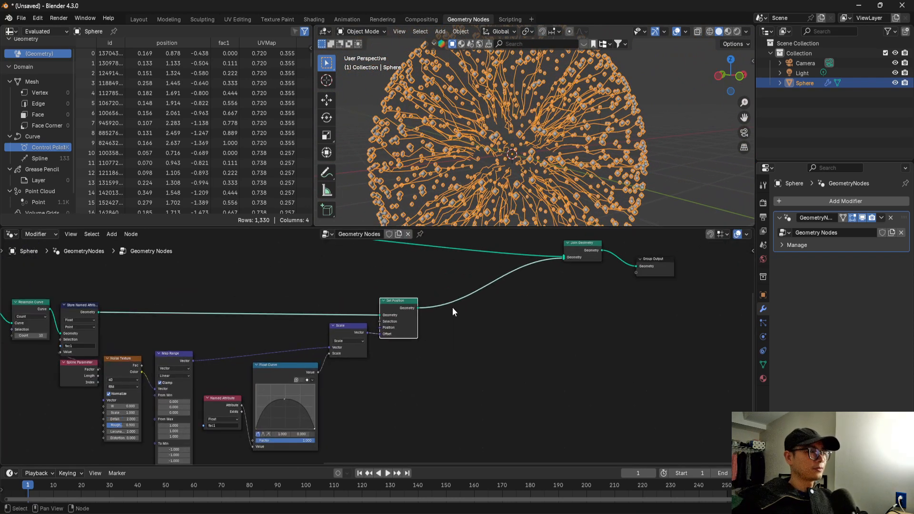
{"action": "scroll", "coordinate": [452, 309], "scroll_direction": "up", "scroll_amount": 2}
{"action": "key", "text": "shift+a"}
{"action": "type", "text": "set p"}
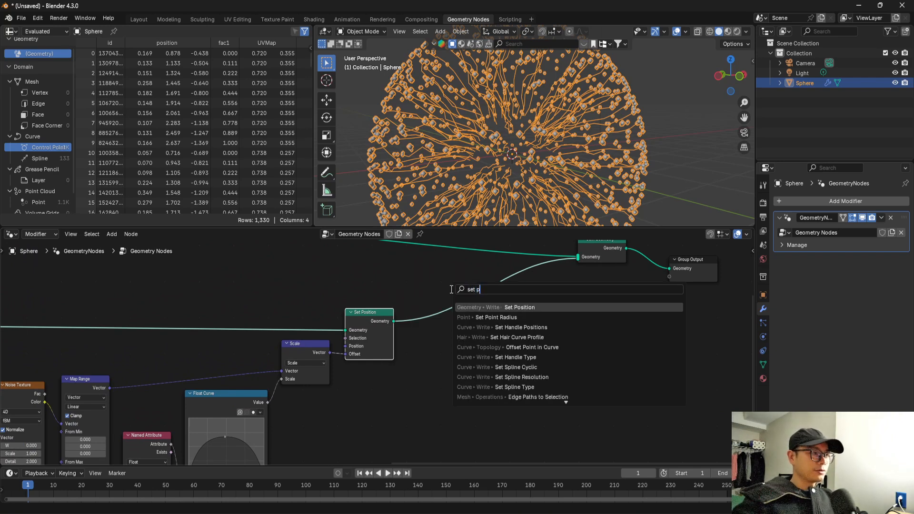
{"action": "key", "text": "BackSpace"}
{"action": "key", "text": "BackSpace"}
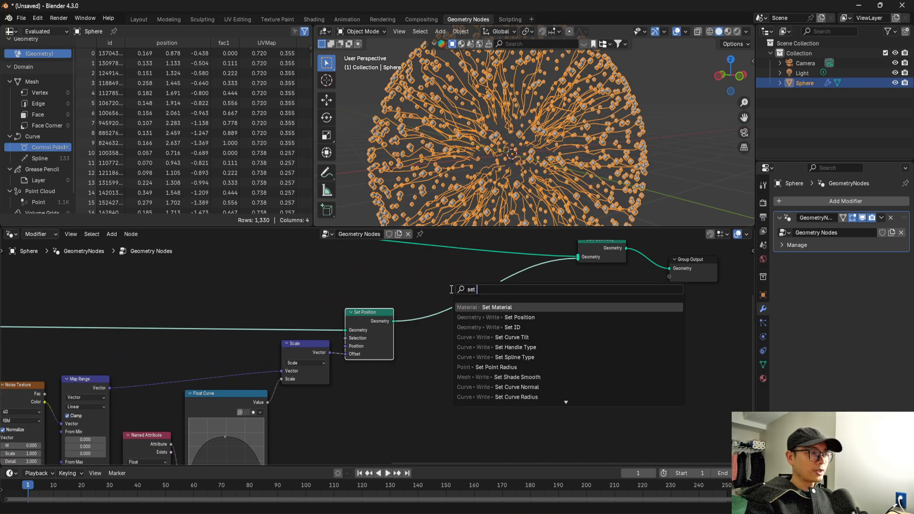
{"action": "type", "text": "ra"}
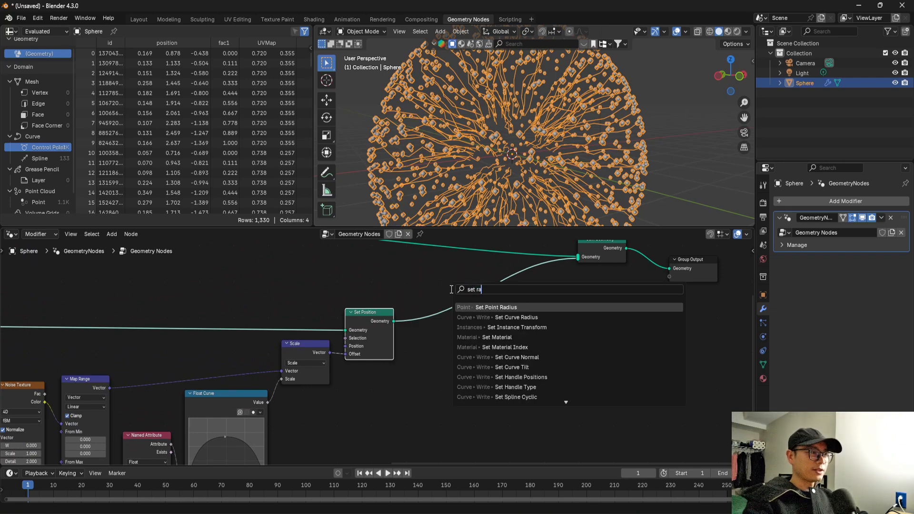
{"action": "left_click", "coordinate": [527, 317]}
{"action": "left_click", "coordinate": [427, 314]}
{"action": "scroll", "coordinate": [445, 327], "scroll_direction": "up", "scroll_amount": 5}
{"action": "scroll", "coordinate": [475, 324], "scroll_direction": "down", "scroll_amount": 3}
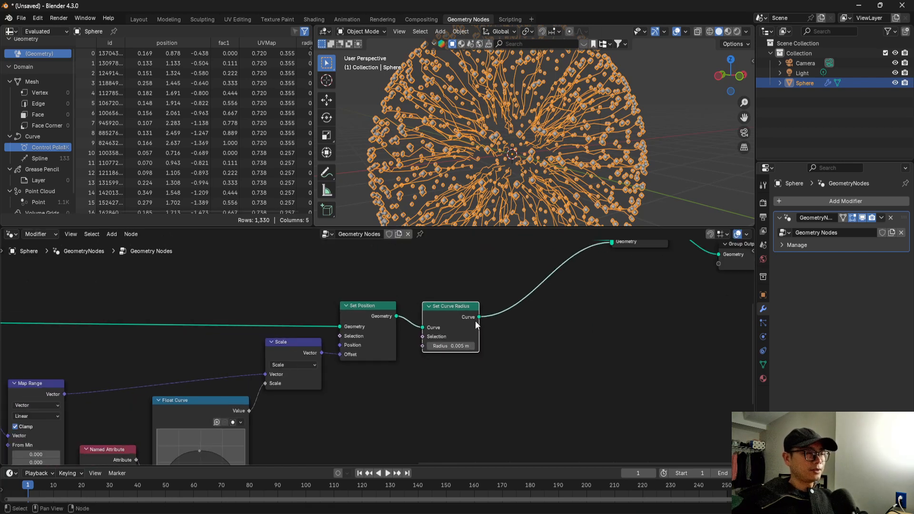
{"action": "scroll", "coordinate": [462, 325], "scroll_direction": "down", "scroll_amount": 2}
{"action": "middle_click_drag", "start_coordinate": [483, 156], "coordinate": [471, 150]}
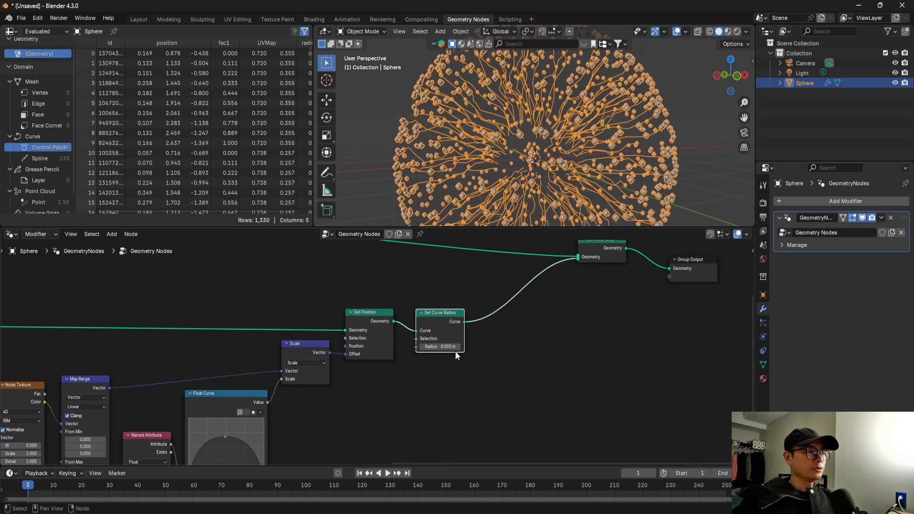
{"action": "scroll", "coordinate": [461, 325], "scroll_direction": "up", "scroll_amount": 2}
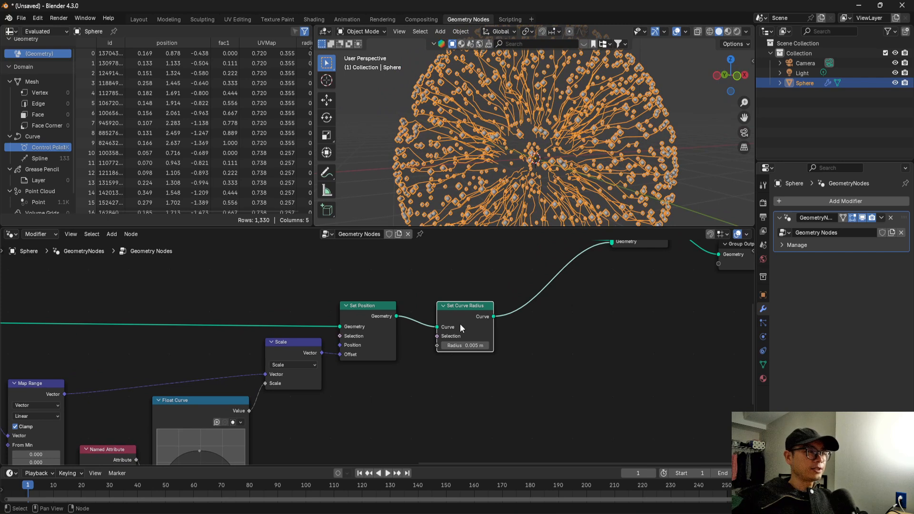
Move Join Geometry and Group Output farther along the node chain to make room between them.
{"action": "scroll", "coordinate": [460, 324], "scroll_direction": "down", "scroll_amount": 3}
{"action": "middle_click_drag", "start_coordinate": [630, 288], "coordinate": [527, 302]}
{"action": "left_click_drag", "start_coordinate": [528, 299], "coordinate": [748, 292]}
{"action": "left_click_drag", "start_coordinate": [456, 280], "coordinate": [560, 282]}
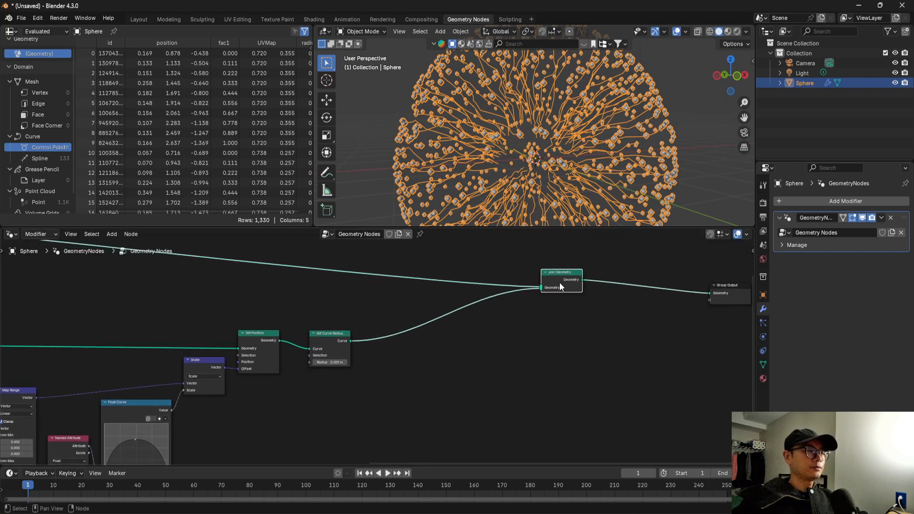
{"action": "middle_click_drag", "start_coordinate": [610, 282], "coordinate": [552, 290]}
Insert a Curve to Mesh node between Join Geometry and Group Output.
{"action": "scroll", "coordinate": [553, 290], "scroll_direction": "up", "scroll_amount": 1}
{"action": "key", "text": "shift+a"}
{"action": "type", "text": "set"}
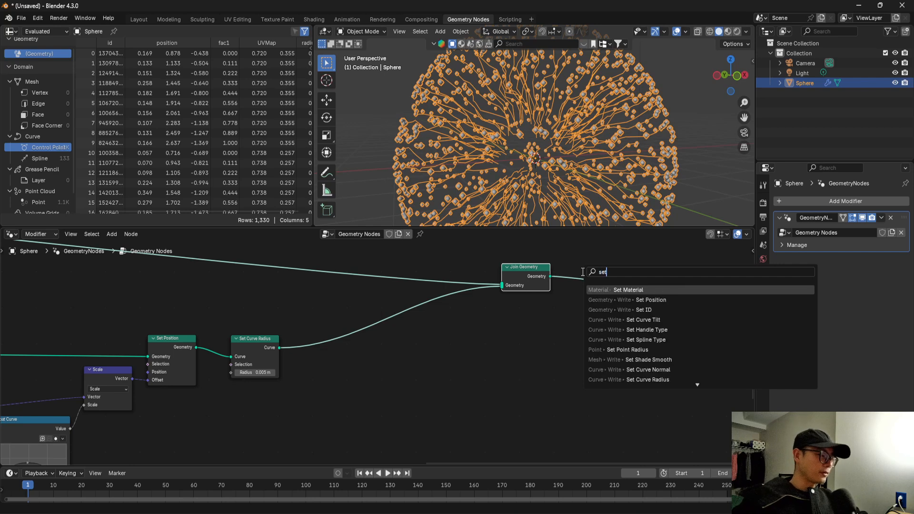
{"action": "key", "text": "BackSpace"}
{"action": "key", "text": "BackSpace"}
{"action": "key", "text": "BackSpace"}
{"action": "type", "text": "cu"}
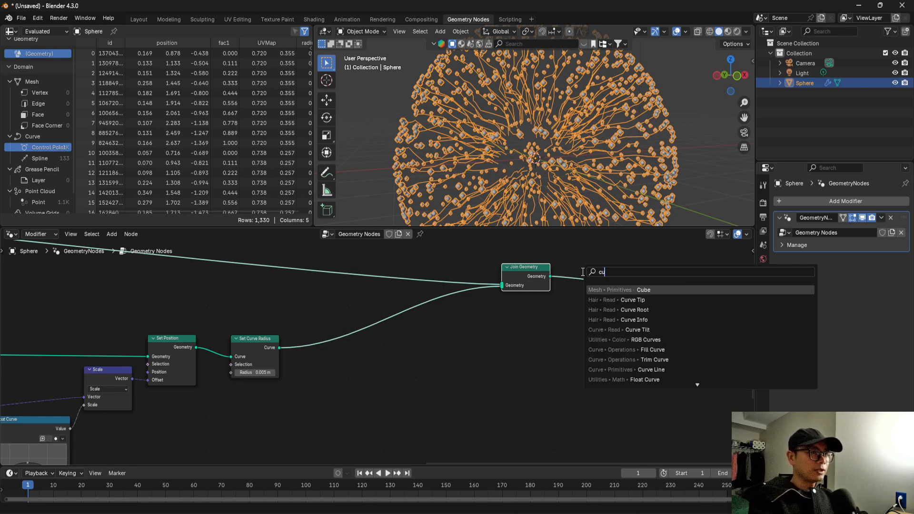
{"action": "type", "text": "r v"}
{"action": "key", "text": "BackSpace"}
{"action": "key", "text": "BackSpace"}
{"action": "type", "text": "ve to"}
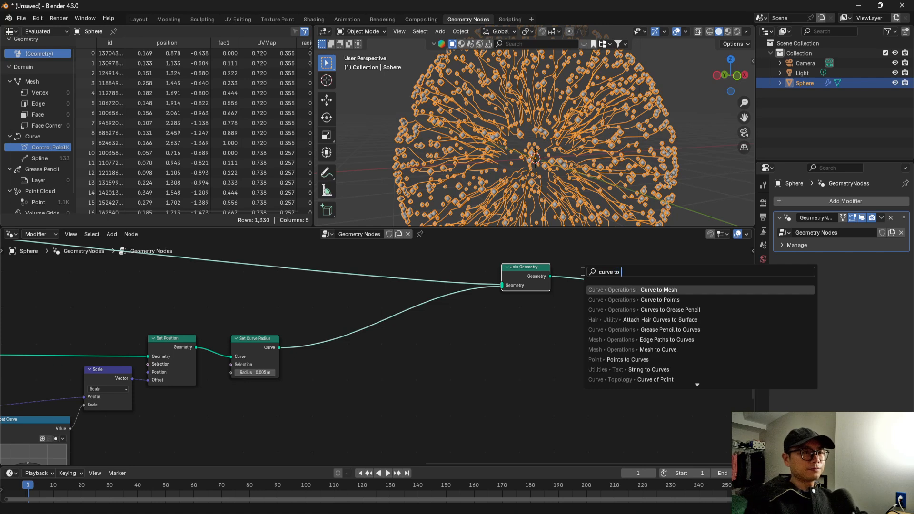
{"action": "left_click", "coordinate": [655, 289]}
{"action": "left_click", "coordinate": [664, 305]}
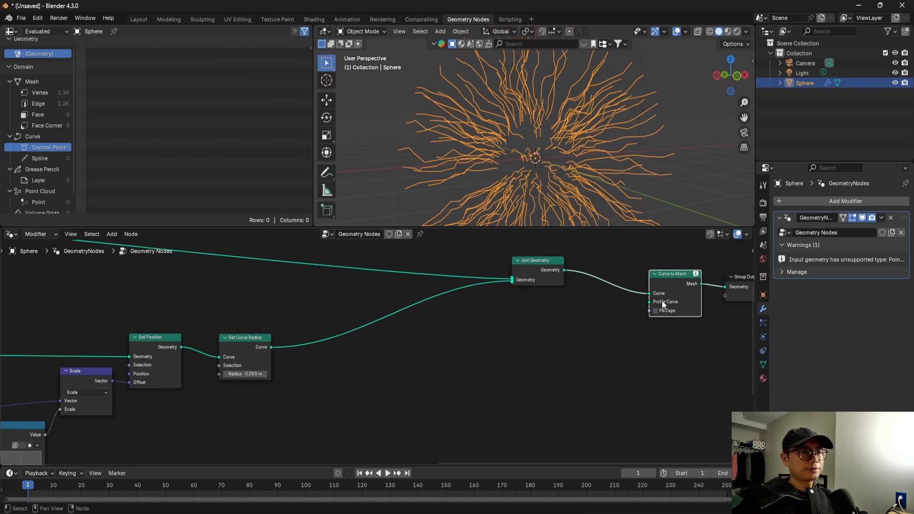
Add a Curve Circle node feeding the Profile Curve input of Curve to Mesh.
{"action": "left_click_drag", "start_coordinate": [649, 302], "coordinate": [645, 330]}
{"action": "type", "text": "circ"}
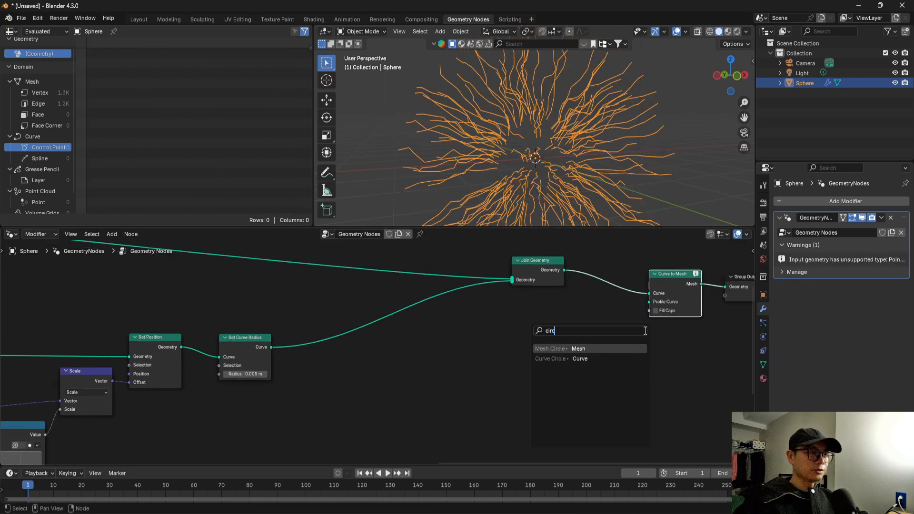
{"action": "left_click", "coordinate": [634, 359]}
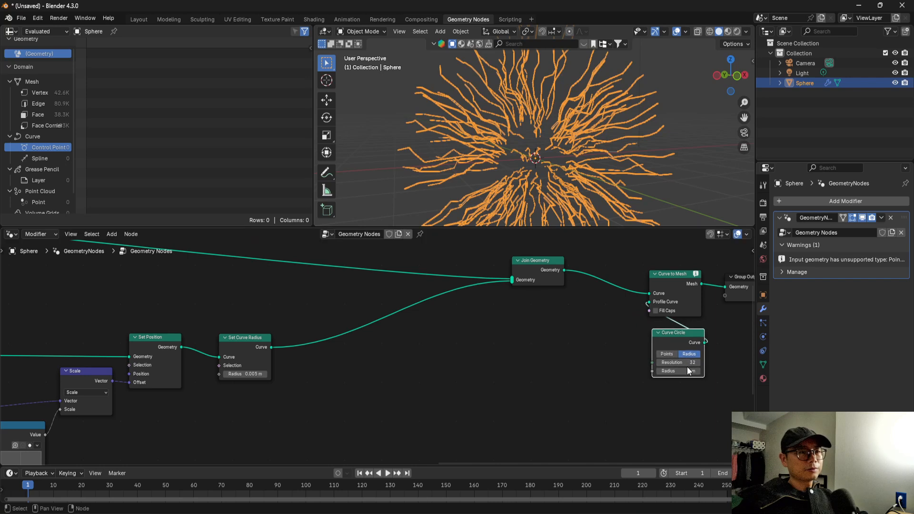
Try a Curve Circle radius of 0.1 m and set it back to 1 m.
{"action": "type", "text": "0.1"}
{"action": "key", "text": "Return"}
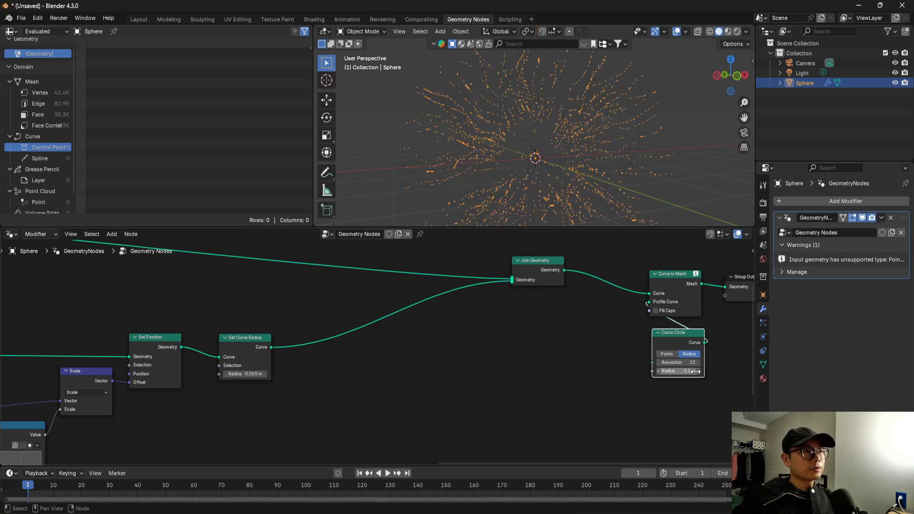
{"action": "type", "text": "1"}
{"action": "key", "text": "Return"}
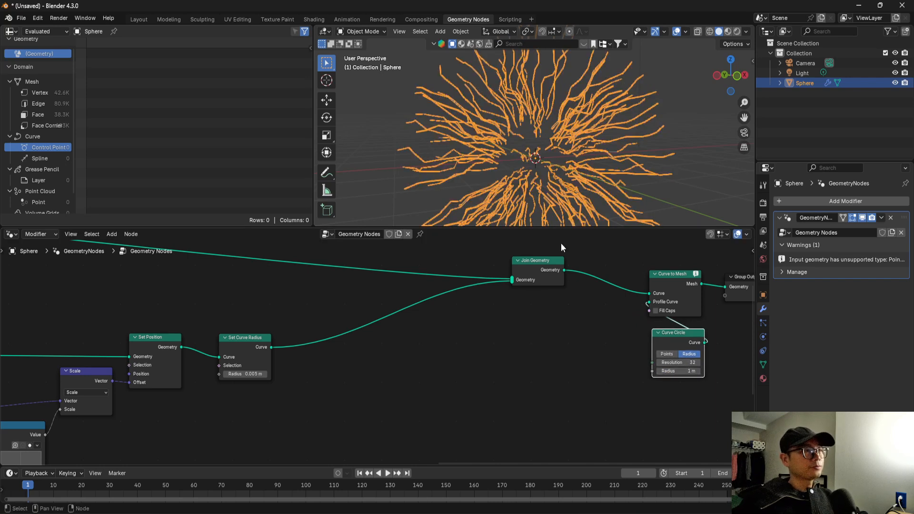
Deselect the sphere and examine the thickness of the meshed lines up close along their length.
{"action": "left_click", "coordinate": [388, 95]}
{"action": "left_click", "coordinate": [382, 96]}
{"action": "scroll", "coordinate": [384, 97], "scroll_direction": "up", "scroll_amount": 4}
{"action": "middle_click_drag", "start_coordinate": [432, 116], "coordinate": [640, 123], "text": "shift"}
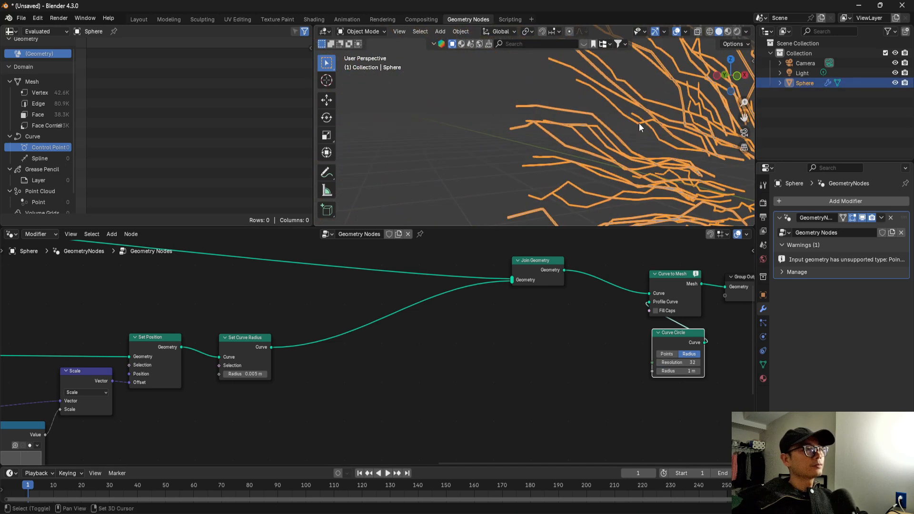
{"action": "left_click", "coordinate": [487, 119]}
{"action": "scroll", "coordinate": [553, 115], "scroll_direction": "up", "scroll_amount": 3}
{"action": "middle_click_drag", "start_coordinate": [553, 116], "coordinate": [550, 161], "text": "shift"}
{"action": "middle_click_drag", "start_coordinate": [634, 173], "coordinate": [515, 119]}
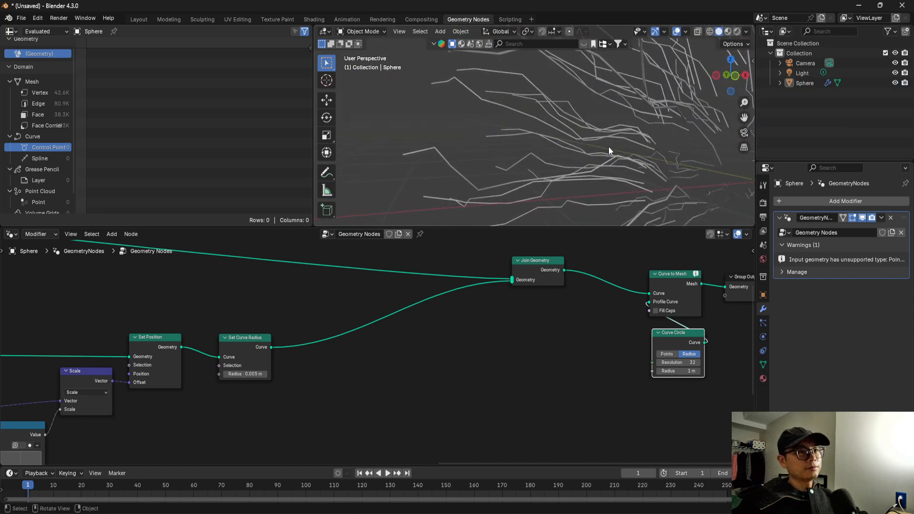
{"action": "middle_click_drag", "start_coordinate": [653, 319], "coordinate": [615, 336]}
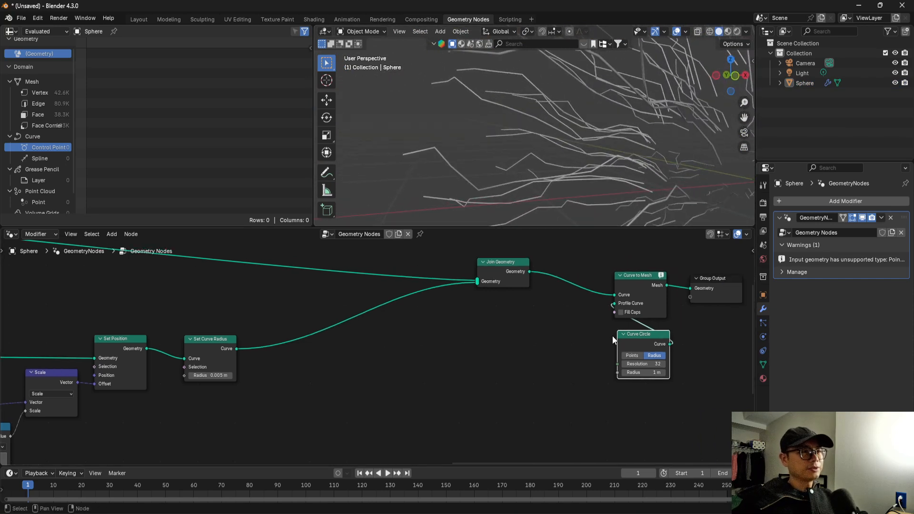
{"action": "middle_click_drag", "start_coordinate": [539, 128], "coordinate": [640, 142]}
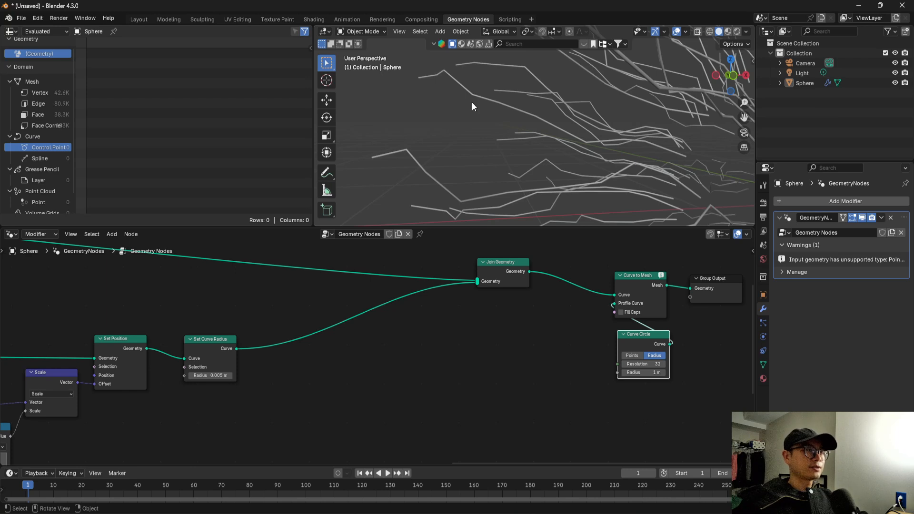
{"action": "middle_click_drag", "start_coordinate": [472, 102], "coordinate": [447, 119]}
Move Set Curve Radius farther from the second Set Position to open space between them.
{"action": "scroll", "coordinate": [418, 406], "scroll_direction": "down", "scroll_amount": 2}
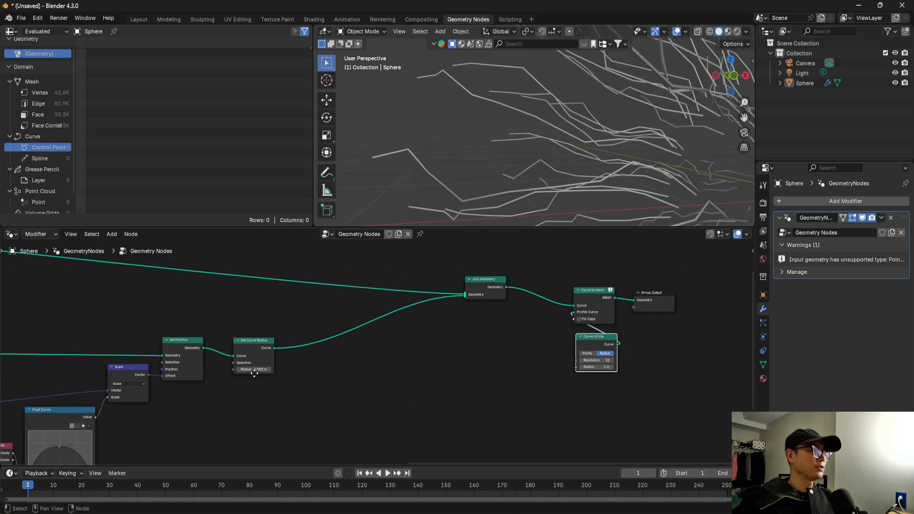
{"action": "middle_click_drag", "start_coordinate": [274, 367], "coordinate": [404, 344]}
{"action": "scroll", "coordinate": [407, 343], "scroll_direction": "up", "scroll_amount": 2}
{"action": "left_click_drag", "start_coordinate": [372, 316], "coordinate": [396, 316]}
{"action": "scroll", "coordinate": [393, 339], "scroll_direction": "down", "scroll_amount": 5}
{"action": "middle_click_drag", "start_coordinate": [274, 359], "coordinate": [311, 357]}
{"action": "scroll", "coordinate": [312, 357], "scroll_direction": "up", "scroll_amount": 2}
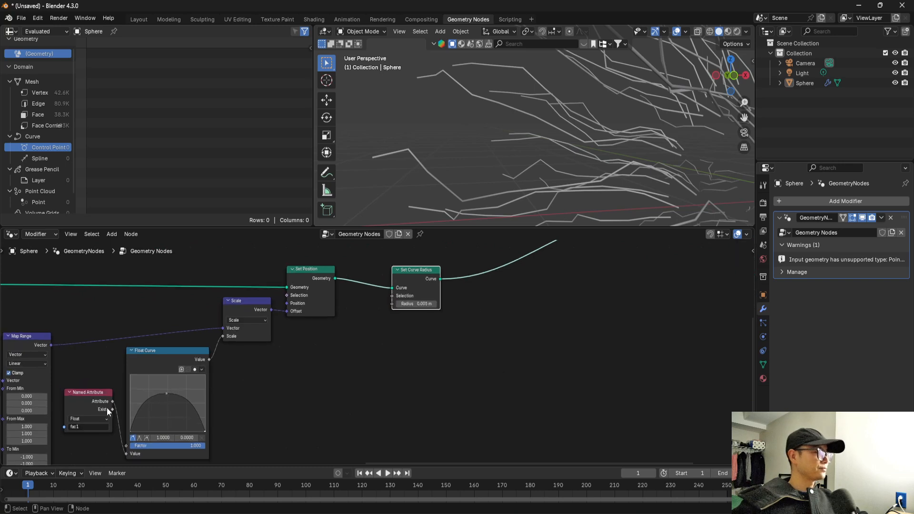
Connect the fac1 Named Attribute output to the Radius input of Set Curve Radius.
{"action": "middle_click_drag", "start_coordinate": [126, 396], "coordinate": [113, 408]}
{"action": "left_click", "coordinate": [100, 411]}
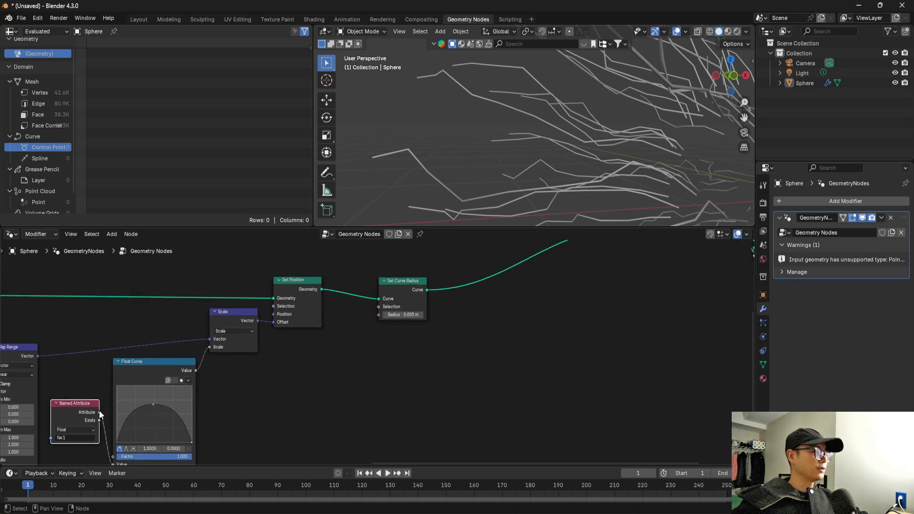
{"action": "left_click_drag", "start_coordinate": [99, 411], "coordinate": [383, 316]}
{"action": "scroll", "coordinate": [416, 376], "scroll_direction": "down", "scroll_amount": 2}
Set the Curve Circle radius to 0.01 m and check the tapered lines.
{"action": "middle_click_drag", "start_coordinate": [416, 376], "coordinate": [249, 412]}
{"action": "middle_click_drag", "start_coordinate": [588, 143], "coordinate": [573, 167]}
{"action": "scroll", "coordinate": [492, 361], "scroll_direction": "up", "scroll_amount": 1}
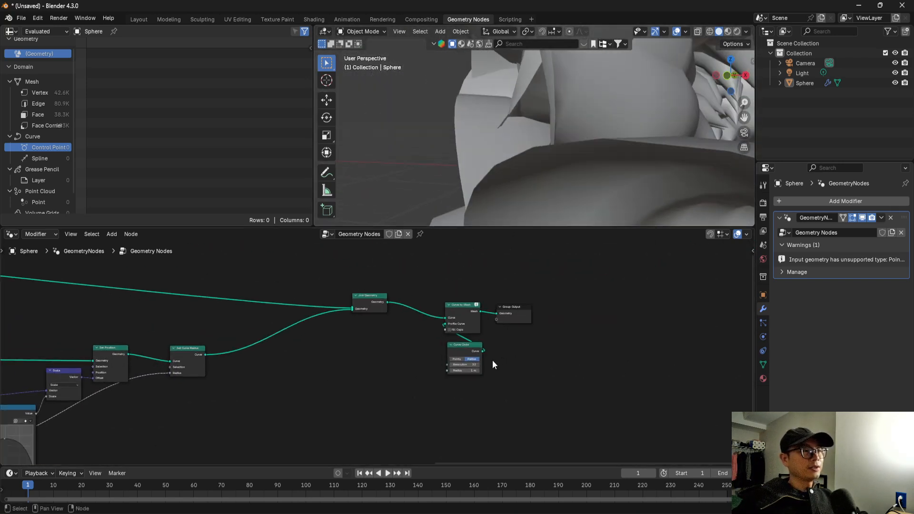
{"action": "scroll", "coordinate": [492, 364], "scroll_direction": "up", "scroll_amount": 2}
{"action": "left_click", "coordinate": [520, 381]}
{"action": "type", "text": "0.01"}
{"action": "key", "text": "Return"}
{"action": "middle_click_drag", "start_coordinate": [583, 127], "coordinate": [618, 176]}
Make more room before Set Curve Radius and insert a Map Range node on the link into its Radius input.
{"action": "middle_click_drag", "start_coordinate": [269, 347], "coordinate": [467, 328]}
{"action": "middle_click_drag", "start_coordinate": [241, 354], "coordinate": [322, 334]}
{"action": "left_click_drag", "start_coordinate": [344, 326], "coordinate": [380, 328]}
{"action": "scroll", "coordinate": [291, 355], "scroll_direction": "down", "scroll_amount": 1}
{"action": "middle_click_drag", "start_coordinate": [287, 357], "coordinate": [349, 311]}
{"action": "key", "text": "shift+a"}
{"action": "left_click", "coordinate": [349, 304]}
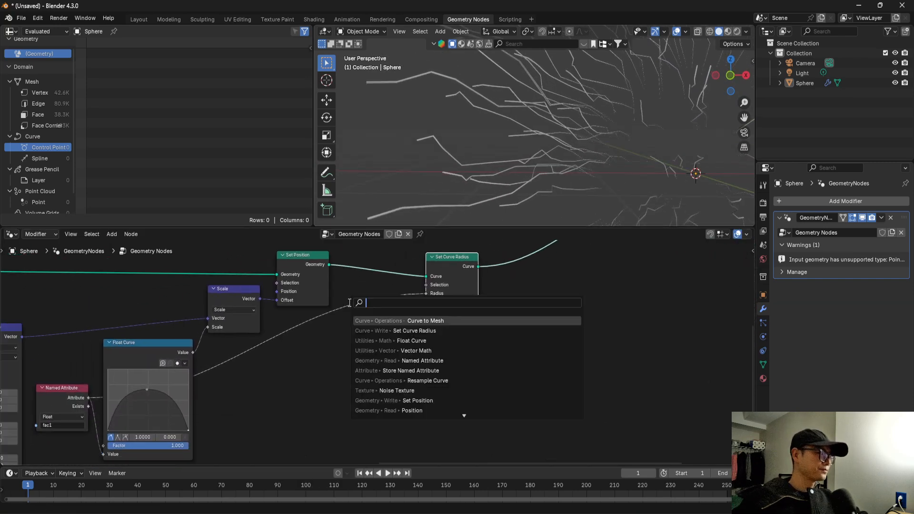
{"action": "type", "text": "map"}
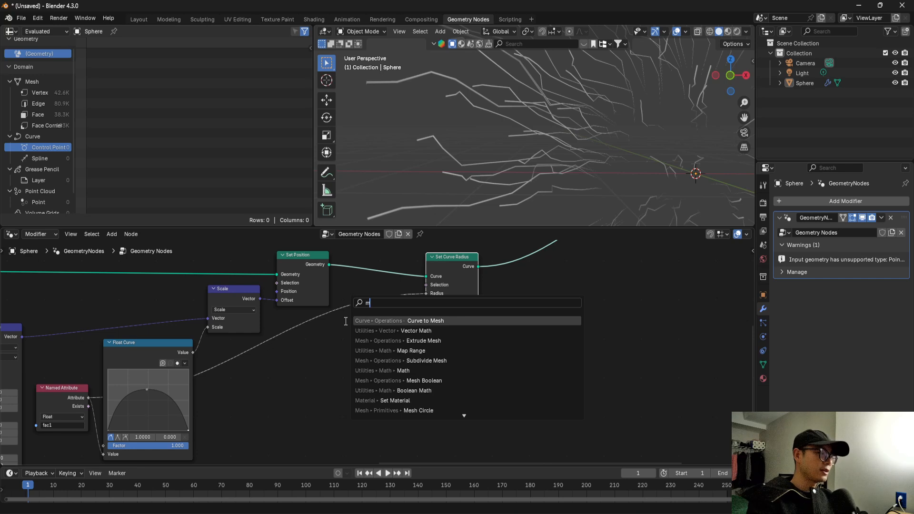
{"action": "left_click", "coordinate": [369, 322]}
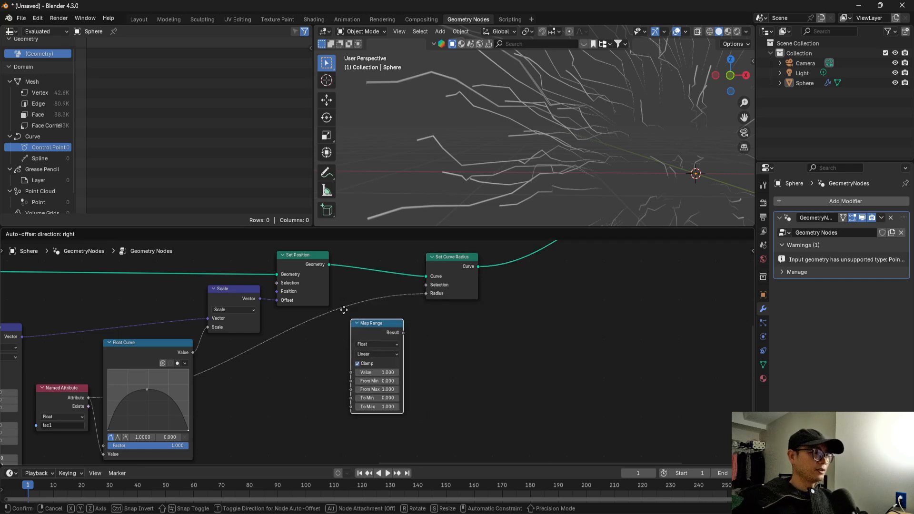
{"action": "left_click", "coordinate": [354, 319]}
{"action": "scroll", "coordinate": [371, 356], "scroll_direction": "up", "scroll_amount": 2}
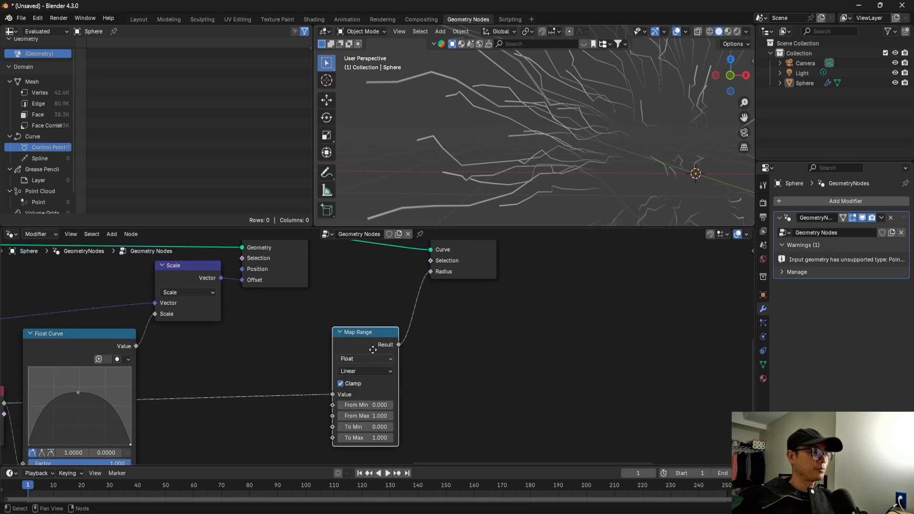
Set the Map Range node's To Min to 1 and To Max to 0, and check the reversed line taper.
{"action": "left_click", "coordinate": [373, 419]}
{"action": "type", "text": "1"}
{"action": "key", "text": "Tab"}
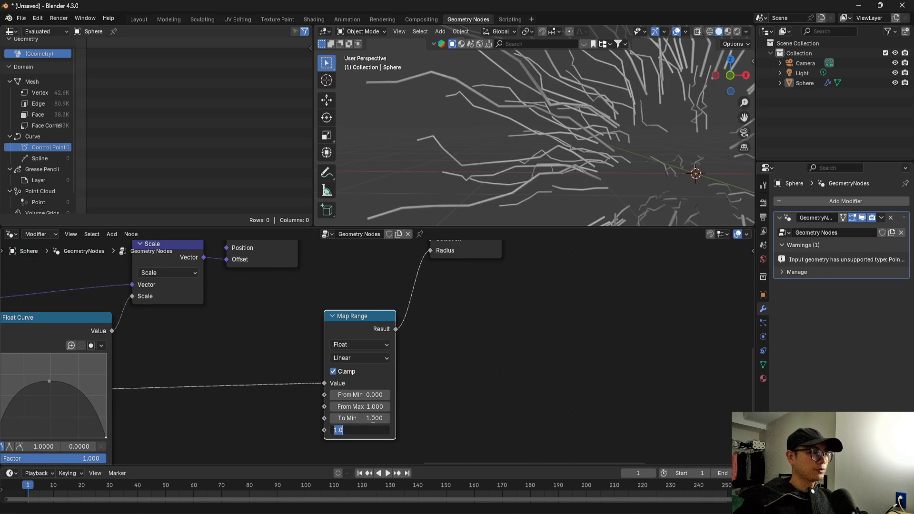
{"action": "type", "text": "0"}
{"action": "key", "text": "Return"}
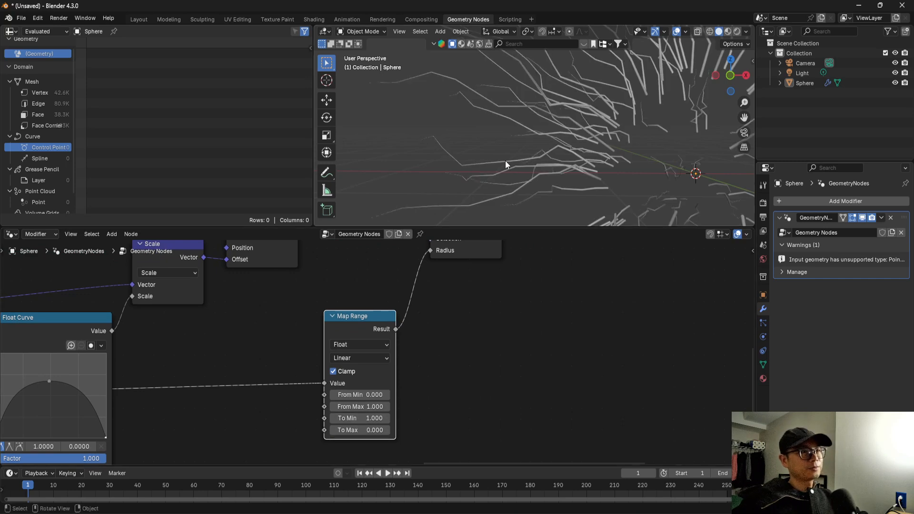
{"action": "scroll", "coordinate": [505, 161], "scroll_direction": "down", "scroll_amount": 2}
{"action": "scroll", "coordinate": [466, 334], "scroll_direction": "down", "scroll_amount": 5}
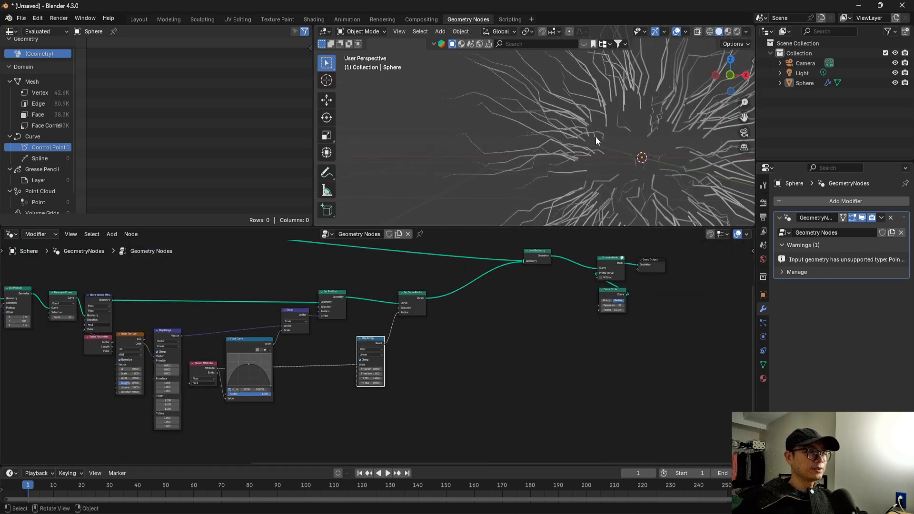
{"action": "scroll", "coordinate": [596, 136], "scroll_direction": "down", "scroll_amount": 2}
Rearrange the noise, Float Curve and Scale nodes below the main chain and place the radius Map Range and Set Curve Radius beside them.
{"action": "scroll", "coordinate": [421, 327], "scroll_direction": "up", "scroll_amount": 8, "text": "ctrl"}
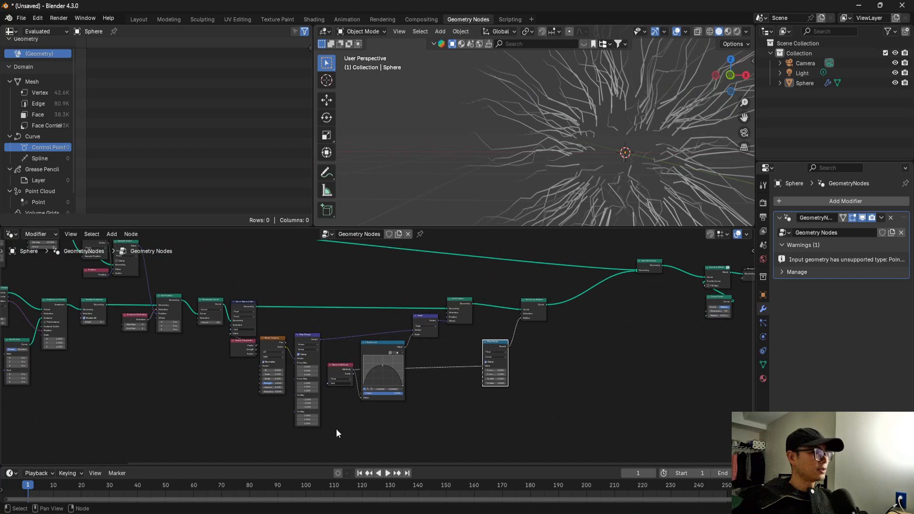
{"action": "left_click_drag", "start_coordinate": [421, 424], "coordinate": [345, 371]}
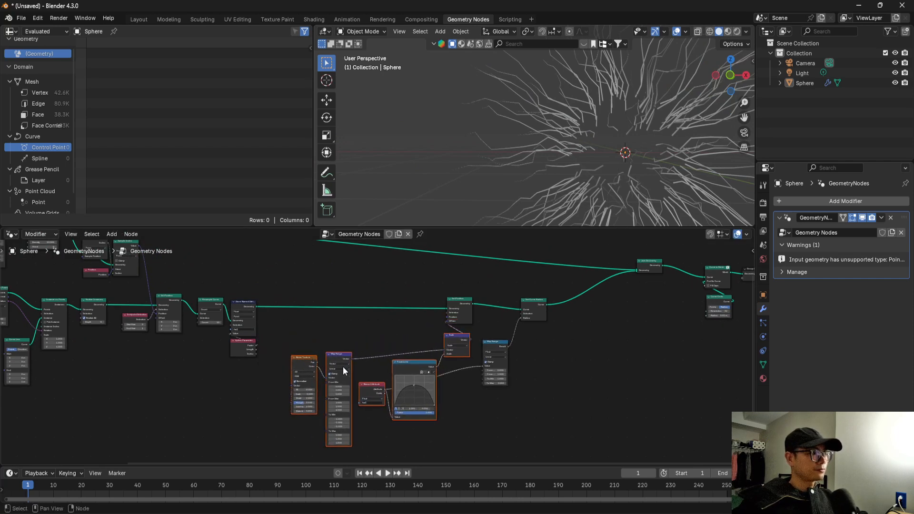
{"action": "middle_click_drag", "start_coordinate": [560, 314], "coordinate": [519, 296]}
{"action": "scroll", "coordinate": [509, 303], "scroll_direction": "up", "scroll_amount": 1}
{"action": "left_click_drag", "start_coordinate": [457, 328], "coordinate": [497, 332]}
{"action": "scroll", "coordinate": [493, 332], "scroll_direction": "down", "scroll_amount": 3}
{"action": "scroll", "coordinate": [449, 322], "scroll_direction": "up", "scroll_amount": 2}
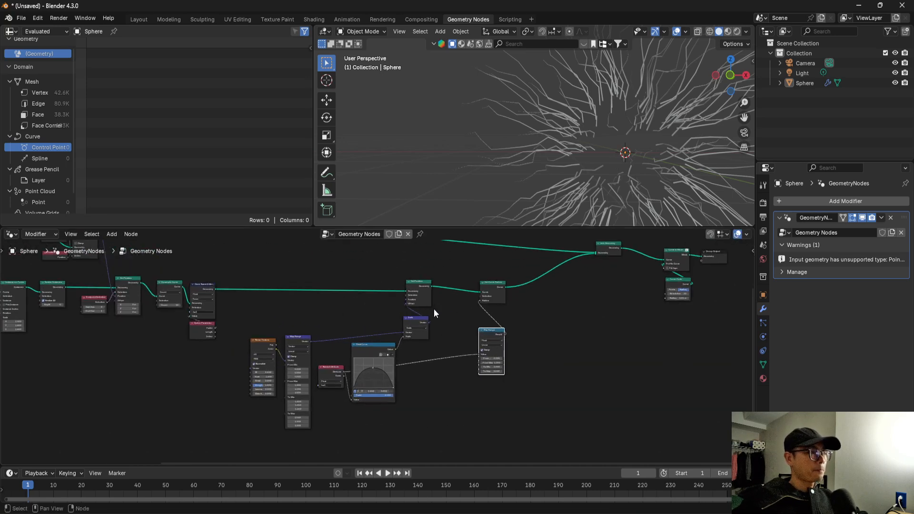
{"action": "scroll", "coordinate": [364, 321], "scroll_direction": "down", "scroll_amount": 2}
{"action": "middle_click_drag", "start_coordinate": [241, 310], "coordinate": [314, 319]}
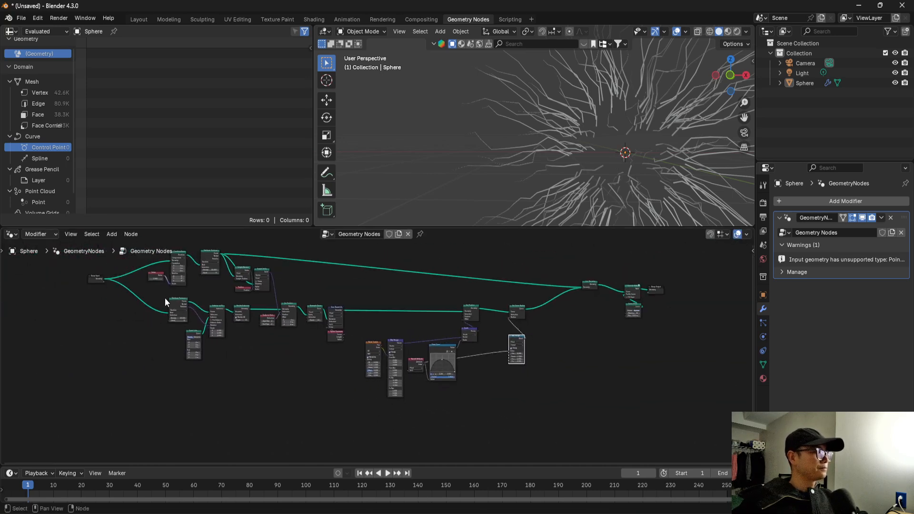
Join the lower branch's nodes, from Distribute Points on Faces to Set Curve Radius, in a new frame labelled "first layer lighting".
{"action": "left_click_drag", "start_coordinate": [284, 342], "coordinate": [541, 419]}
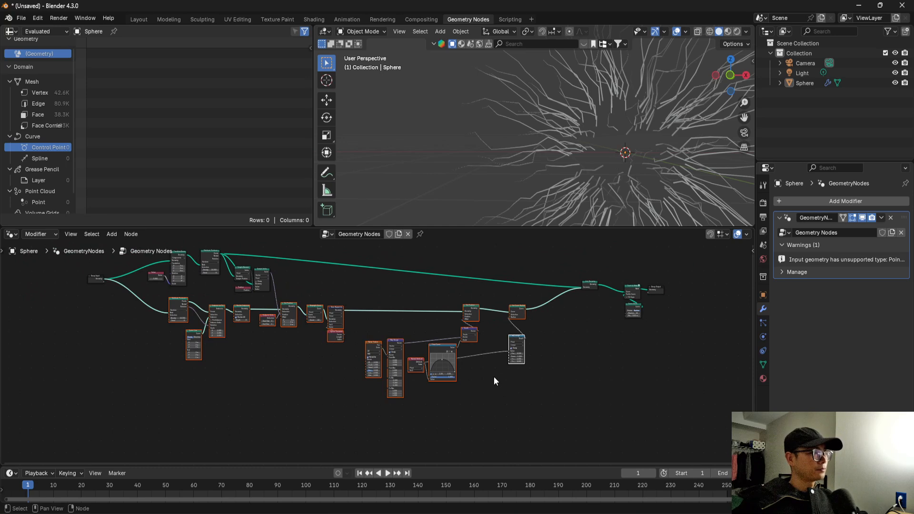
{"action": "key", "text": "ctrl+j"}
{"action": "scroll", "coordinate": [369, 307], "scroll_direction": "up", "scroll_amount": 2}
{"action": "right_click", "coordinate": [369, 307]}
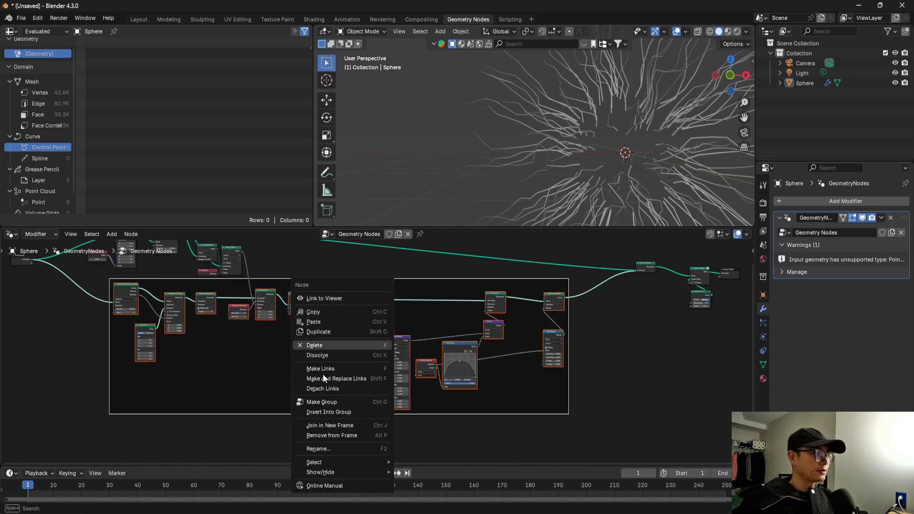
{"action": "left_click", "coordinate": [339, 449]}
{"action": "type", "text": "first layer lighting"}
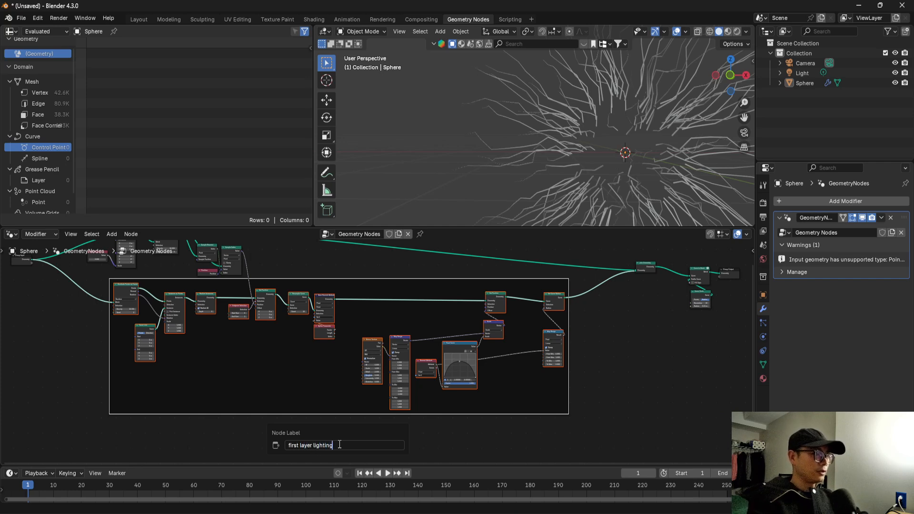
{"action": "key", "text": "Return"}
{"action": "scroll", "coordinate": [288, 366], "scroll_direction": "down", "scroll_amount": 4}
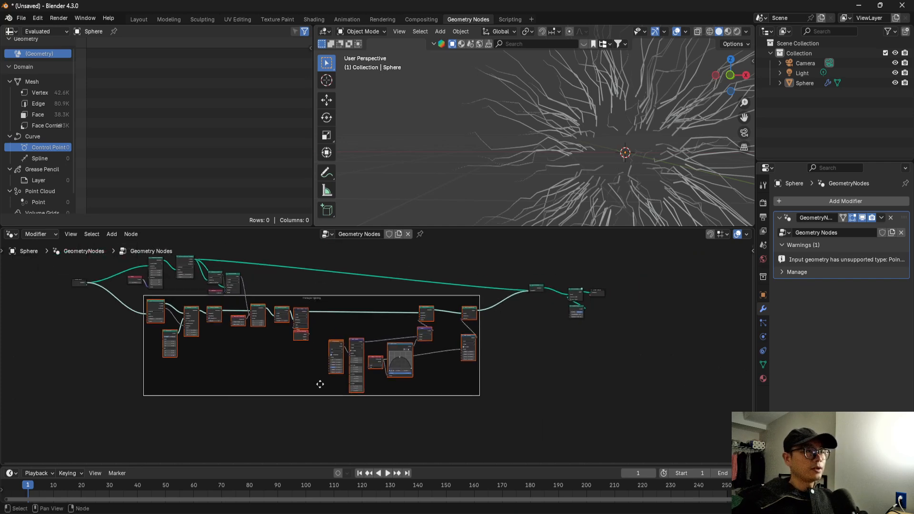
Move Join Geometry, Curve to Mesh, Curve Circle and Group Output farther from the first layer frame to open space.
{"action": "scroll", "coordinate": [524, 286], "scroll_direction": "up", "scroll_amount": 3}
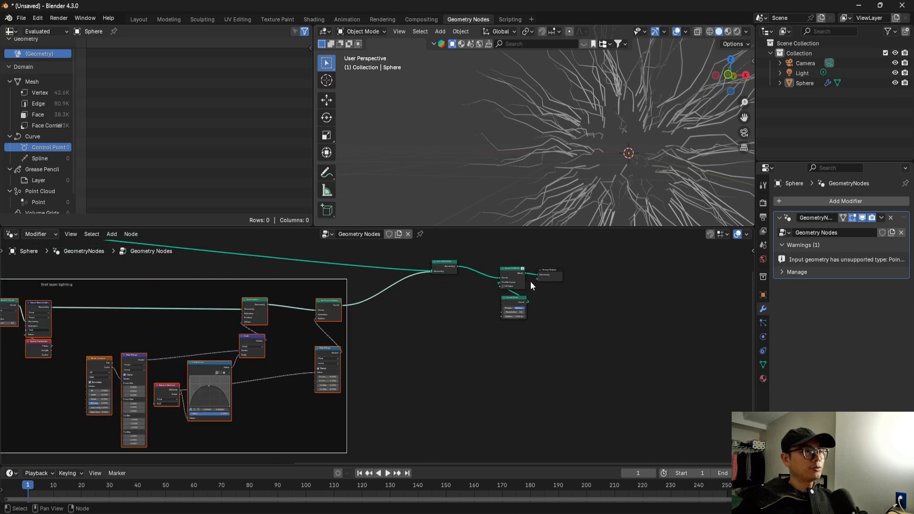
{"action": "scroll", "coordinate": [520, 277], "scroll_direction": "up", "scroll_amount": 1}
{"action": "left_click_drag", "start_coordinate": [527, 272], "coordinate": [646, 270]}
{"action": "left_click_drag", "start_coordinate": [451, 258], "coordinate": [601, 266]}
{"action": "scroll", "coordinate": [505, 300], "scroll_direction": "down", "scroll_amount": 2}
{"action": "scroll", "coordinate": [500, 301], "scroll_direction": "up", "scroll_amount": 2}
{"action": "middle_click_drag", "start_coordinate": [493, 297], "coordinate": [447, 290]}
{"action": "scroll", "coordinate": [381, 308], "scroll_direction": "down", "scroll_amount": 6}
{"action": "middle_click_drag", "start_coordinate": [279, 326], "coordinate": [460, 351]}
{"action": "scroll", "coordinate": [400, 366], "scroll_direction": "up", "scroll_amount": 1}
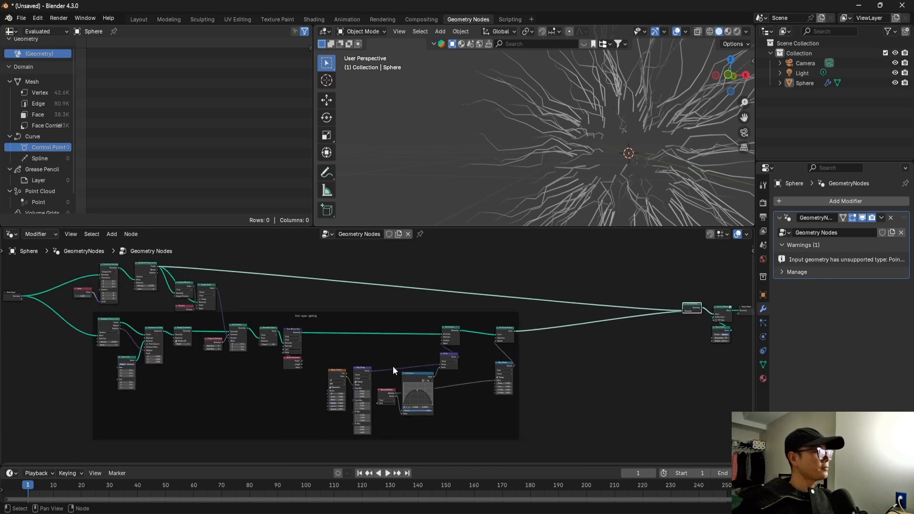
{"action": "middle_click_drag", "start_coordinate": [393, 367], "coordinate": [453, 376]}
{"action": "scroll", "coordinate": [435, 384], "scroll_direction": "up", "scroll_amount": 1}
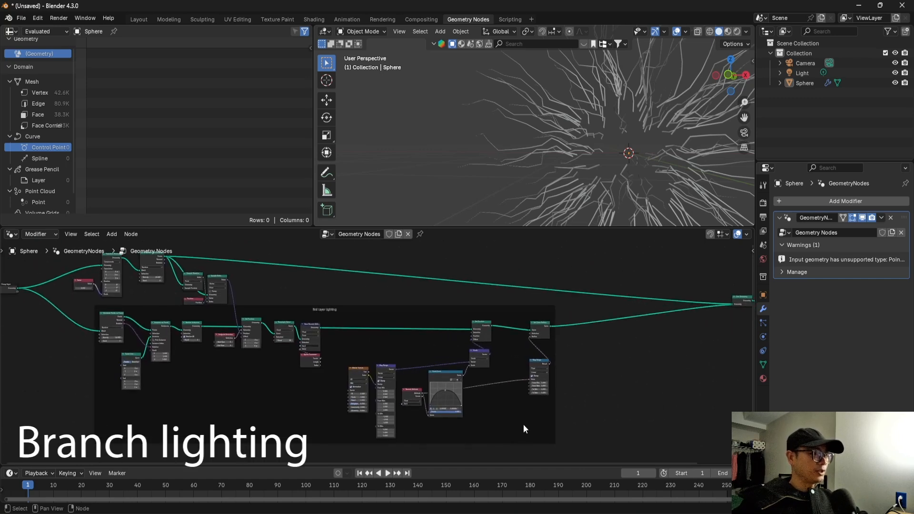
Duplicate all nodes of the first layer lighting frame and place the copy beyond the original.
{"action": "left_click_drag", "start_coordinate": [531, 426], "coordinate": [106, 319]}
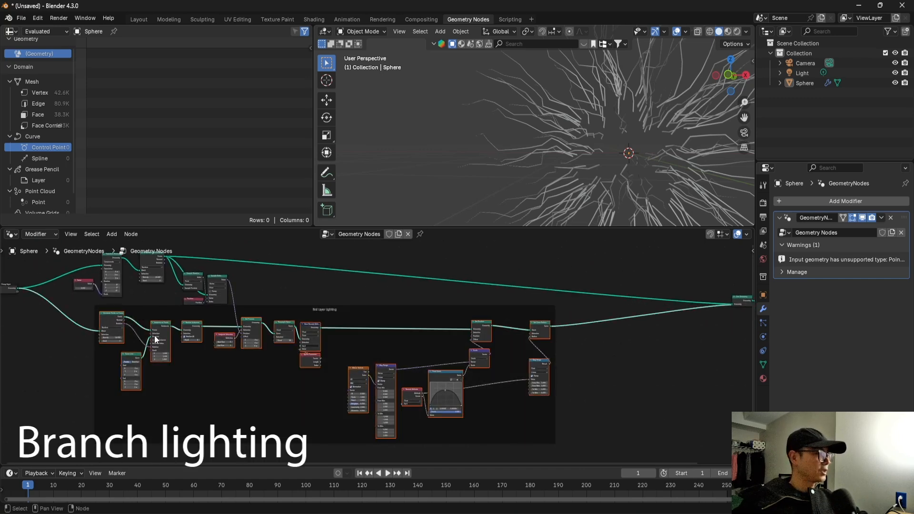
{"action": "scroll", "coordinate": [154, 335], "scroll_direction": "down", "scroll_amount": 1}
{"action": "middle_click_drag", "start_coordinate": [108, 330], "coordinate": [59, 325]}
{"action": "key", "text": "shift+d"}
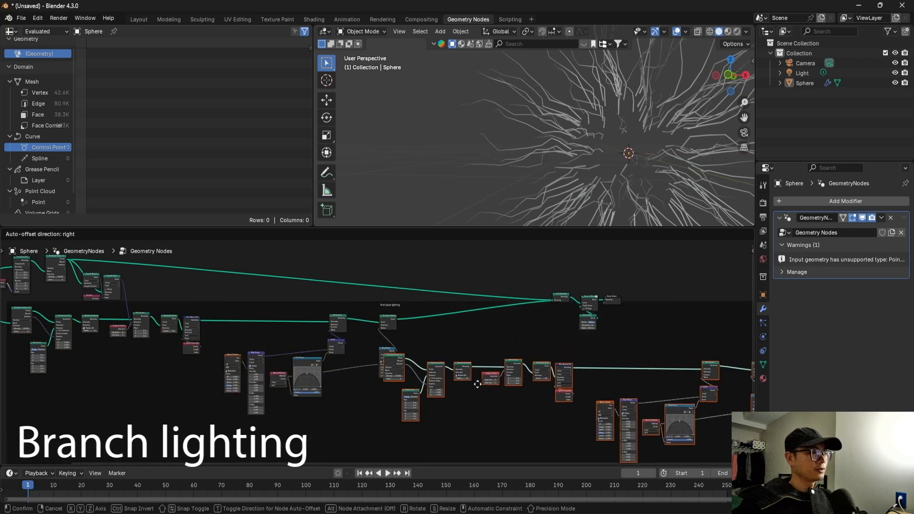
{"action": "left_click", "coordinate": [486, 404]}
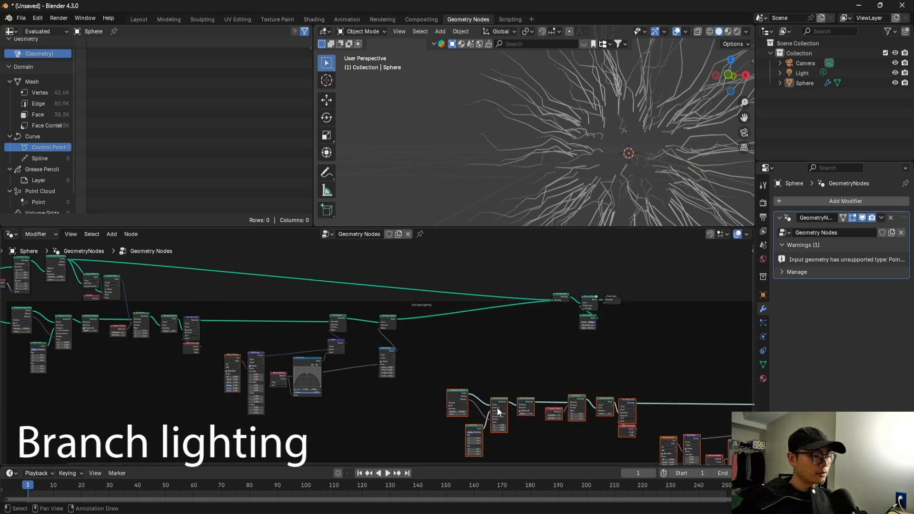
{"action": "middle_click_drag", "start_coordinate": [497, 407], "coordinate": [334, 352]}
Join the duplicated nodes in a new frame labelled "second layer lighting".
{"action": "key", "text": "ctrl+j"}
{"action": "key", "text": "KP_Decimal"}
{"action": "scroll", "coordinate": [364, 333], "scroll_direction": "up", "scroll_amount": 2}
{"action": "right_click", "coordinate": [366, 299]}
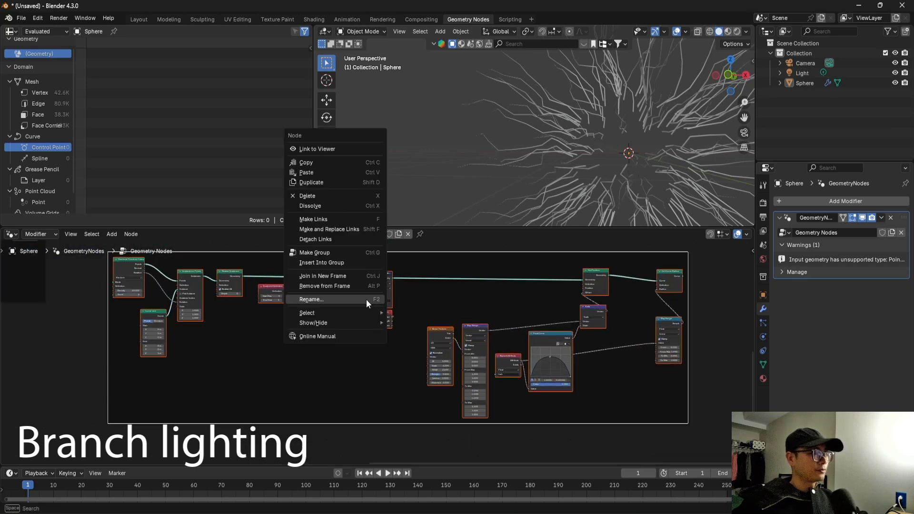
{"action": "left_click", "coordinate": [352, 299]}
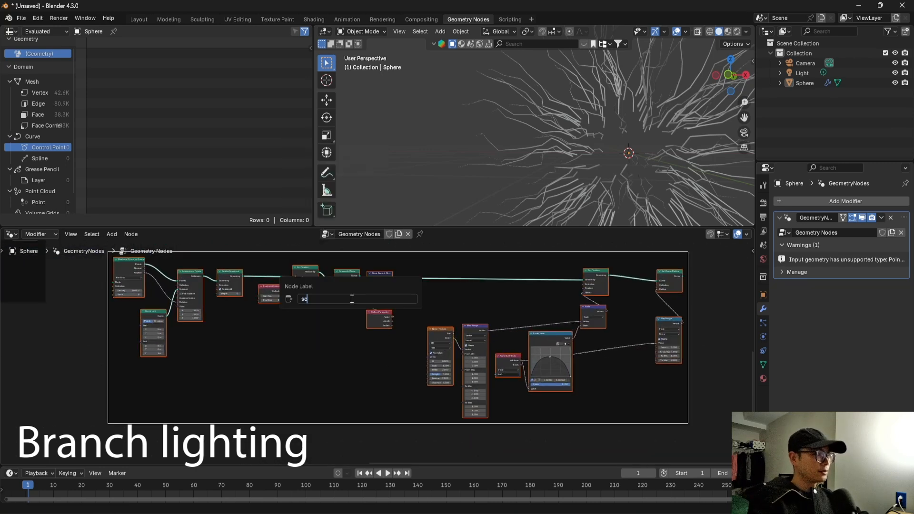
{"action": "type", "text": "second "}
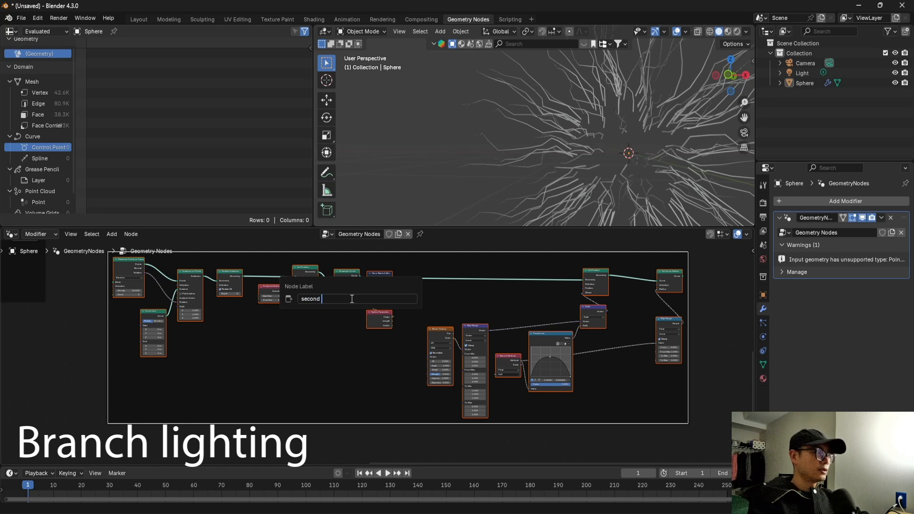
{"action": "type", "text": "layer lighting"}
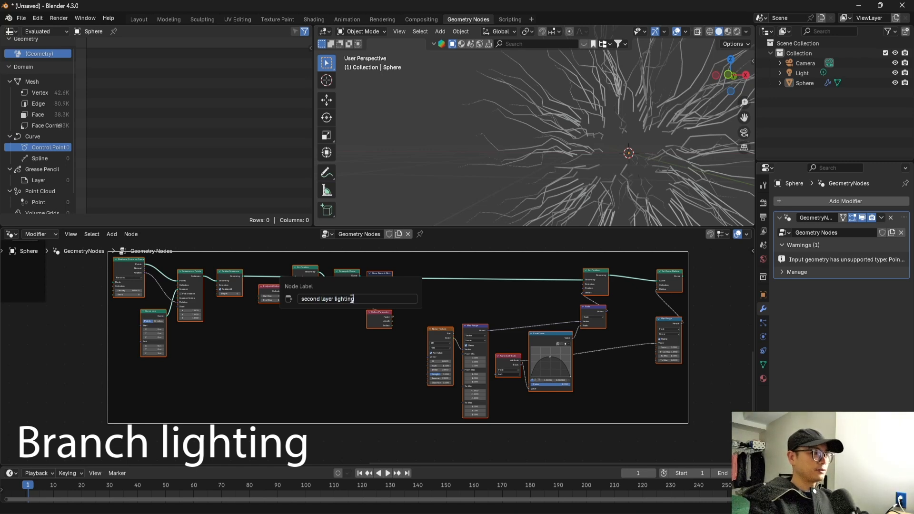
{"action": "key", "text": "Return"}
Position the second layer lighting frame after the first and move Join Geometry and the output nodes past it.
{"action": "middle_click_drag", "start_coordinate": [309, 289], "coordinate": [333, 361]}
{"action": "scroll", "coordinate": [295, 324], "scroll_direction": "down", "scroll_amount": 6}
{"action": "middle_click_drag", "start_coordinate": [263, 292], "coordinate": [280, 323]}
{"action": "left_click_drag", "start_coordinate": [384, 319], "coordinate": [258, 247]}
{"action": "left_click_drag", "start_coordinate": [318, 271], "coordinate": [672, 290]}
{"action": "left_click_drag", "start_coordinate": [404, 355], "coordinate": [400, 319]}
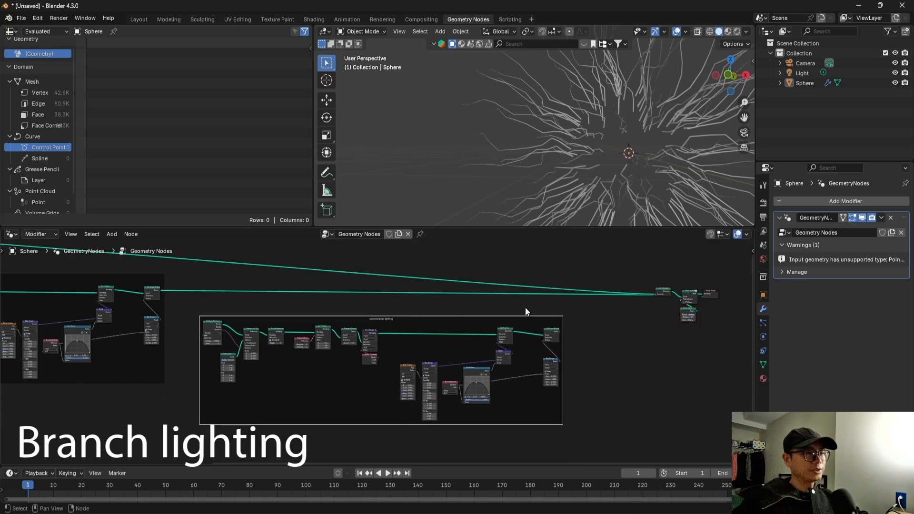
Add a reroute on the long upper link into Join Geometry and move it above the second layer frame.
{"action": "middle_click_drag", "start_coordinate": [505, 304], "coordinate": [415, 330]}
{"action": "scroll", "coordinate": [416, 331], "scroll_direction": "up", "scroll_amount": 1}
{"action": "right_click_drag", "start_coordinate": [391, 313], "coordinate": [426, 281], "text": "shift"}
{"action": "scroll", "coordinate": [425, 295], "scroll_direction": "down", "scroll_amount": 1}
{"action": "middle_click_drag", "start_coordinate": [426, 295], "coordinate": [419, 314]}
{"action": "key", "text": "g"}
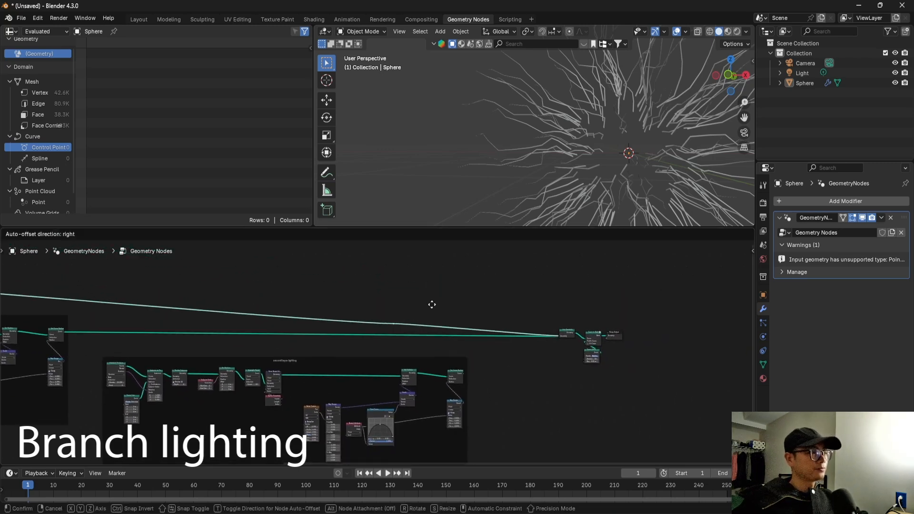
{"action": "left_click", "coordinate": [553, 271]}
Replace the second layer's Distribute Points on Faces by linking the first layer's Set Curve Radius output to Instance on Points' Points input.
{"action": "scroll", "coordinate": [388, 380], "scroll_direction": "up", "scroll_amount": 2}
{"action": "middle_click_drag", "start_coordinate": [67, 355], "coordinate": [237, 329]}
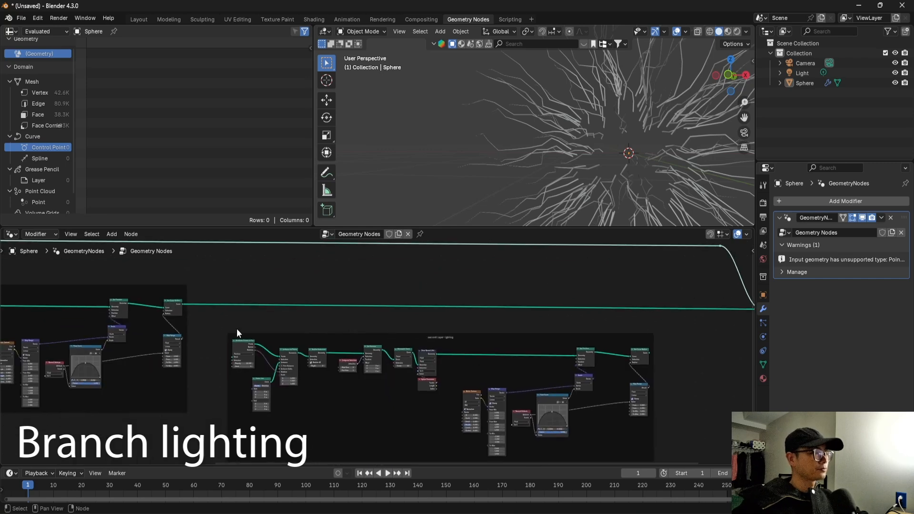
{"action": "scroll", "coordinate": [188, 317], "scroll_direction": "up", "scroll_amount": 5}
{"action": "scroll", "coordinate": [178, 318], "scroll_direction": "down", "scroll_amount": 1}
{"action": "scroll", "coordinate": [177, 318], "scroll_direction": "up", "scroll_amount": 4}
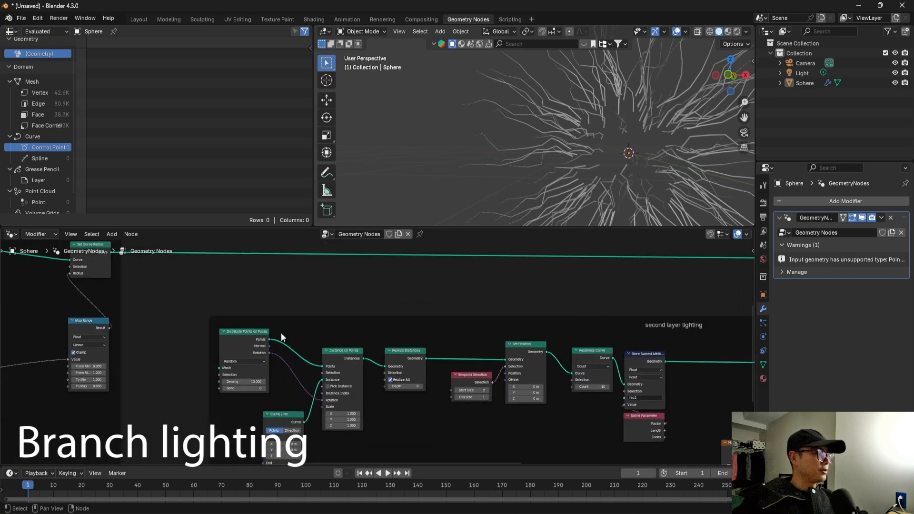
{"action": "middle_click_drag", "start_coordinate": [226, 338], "coordinate": [254, 347]}
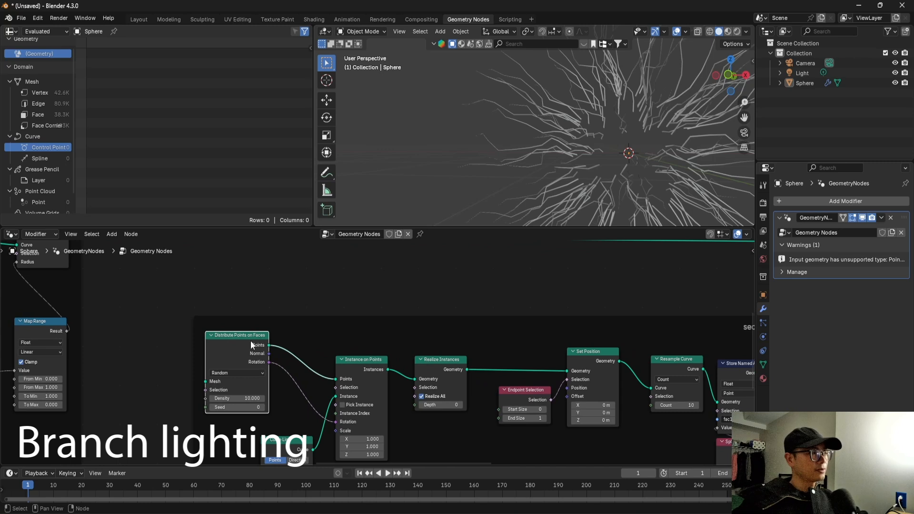
{"action": "scroll", "coordinate": [279, 356], "scroll_direction": "down", "scroll_amount": 1}
{"action": "key", "text": "x"}
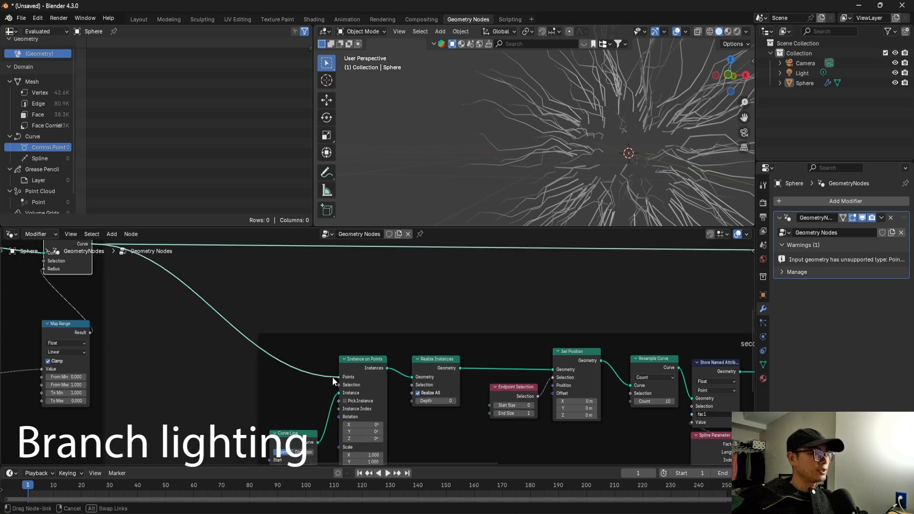
{"action": "middle_click_drag", "start_coordinate": [384, 362], "coordinate": [341, 346]}
Preview the second layer's Instance on Points output with a Viewer node.
{"action": "left_click", "coordinate": [259, 348], "text": "ctrl+shift"}
{"action": "scroll", "coordinate": [379, 329], "scroll_direction": "up", "scroll_amount": 2}
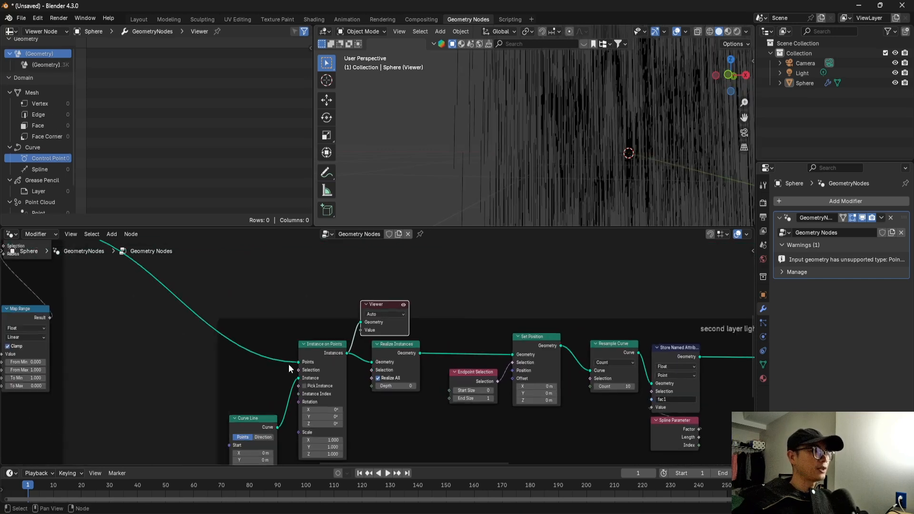
{"action": "middle_click_drag", "start_coordinate": [289, 363], "coordinate": [346, 341]}
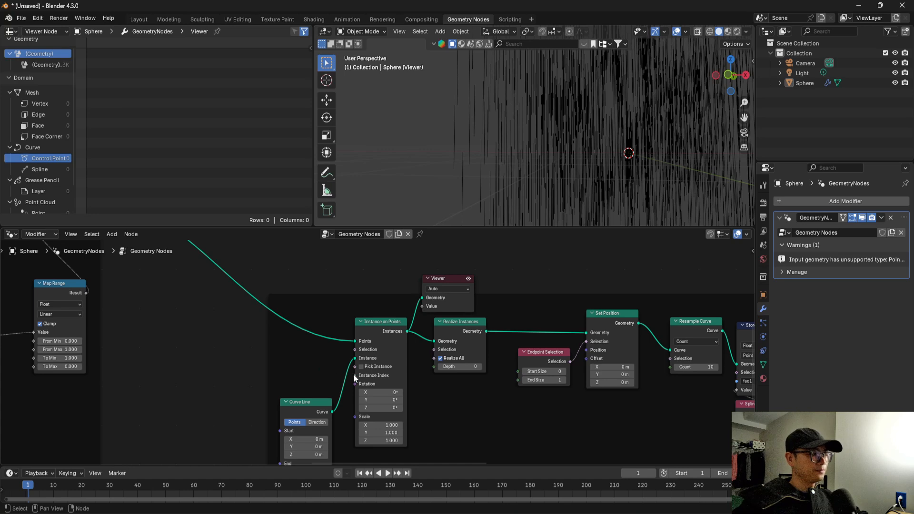
{"action": "scroll", "coordinate": [381, 394], "scroll_direction": "down", "scroll_amount": 2}
{"action": "scroll", "coordinate": [363, 377], "scroll_direction": "up", "scroll_amount": 3}
{"action": "scroll", "coordinate": [362, 376], "scroll_direction": "down", "scroll_amount": 9}
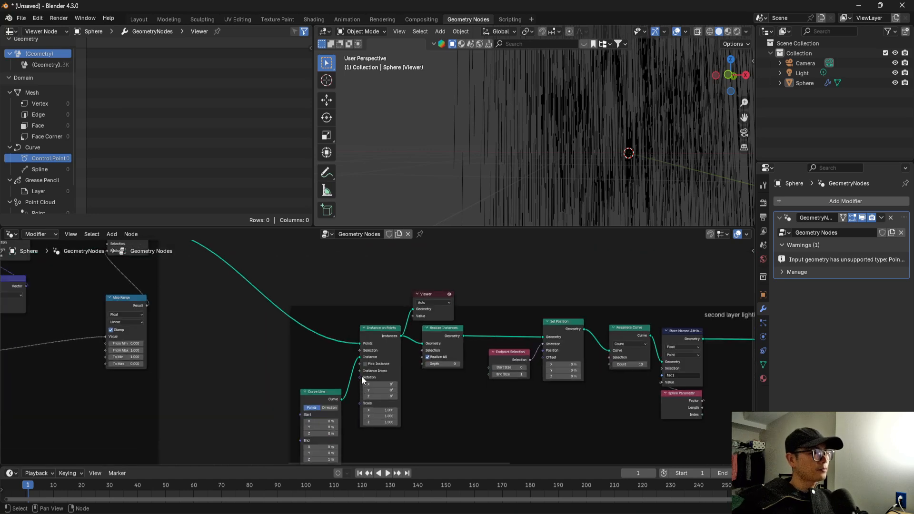
Connect the first layer's Distribute Points on Faces Rotation output to the Rotation input of the second layer's Instance on Points.
{"action": "middle_click_drag", "start_coordinate": [200, 353], "coordinate": [455, 384]}
{"action": "scroll", "coordinate": [420, 380], "scroll_direction": "down", "scroll_amount": 2}
{"action": "scroll", "coordinate": [109, 333], "scroll_direction": "up", "scroll_amount": 1}
{"action": "middle_click_drag", "start_coordinate": [95, 333], "coordinate": [35, 321]}
{"action": "left_click_drag", "start_coordinate": [15, 310], "coordinate": [546, 386]}
{"action": "scroll", "coordinate": [514, 362], "scroll_direction": "up", "scroll_amount": 4}
{"action": "middle_click_drag", "start_coordinate": [533, 363], "coordinate": [407, 343]}
{"action": "scroll", "coordinate": [401, 346], "scroll_direction": "up", "scroll_amount": 3}
{"action": "middle_click_drag", "start_coordinate": [467, 367], "coordinate": [370, 371]}
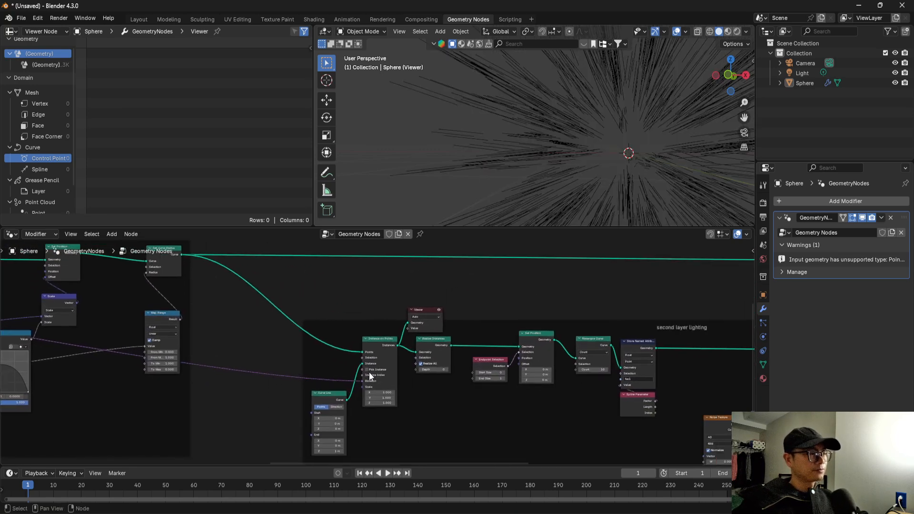
Delete the Viewer node above the second layer's Realize Instances.
{"action": "left_click", "coordinate": [434, 325]}
{"action": "scroll", "coordinate": [348, 354], "scroll_direction": "down", "scroll_amount": 1}
{"action": "middle_click_drag", "start_coordinate": [440, 330], "coordinate": [259, 351]}
{"action": "scroll", "coordinate": [312, 349], "scroll_direction": "down", "scroll_amount": 2}
{"action": "scroll", "coordinate": [248, 385], "scroll_direction": "up", "scroll_amount": 3}
{"action": "middle_click_drag", "start_coordinate": [260, 391], "coordinate": [87, 364]}
{"action": "scroll", "coordinate": [88, 364], "scroll_direction": "down", "scroll_amount": 1}
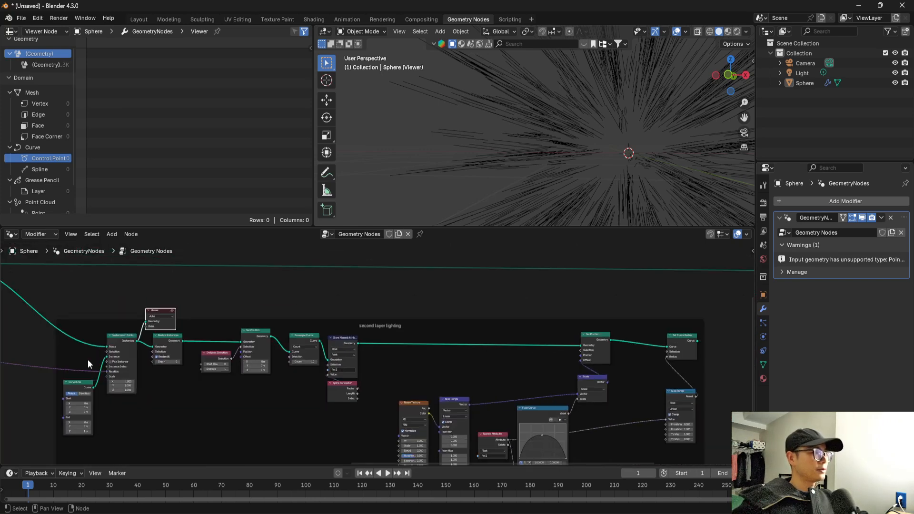
{"action": "key", "text": "x"}
{"action": "scroll", "coordinate": [286, 339], "scroll_direction": "down", "scroll_amount": 3}
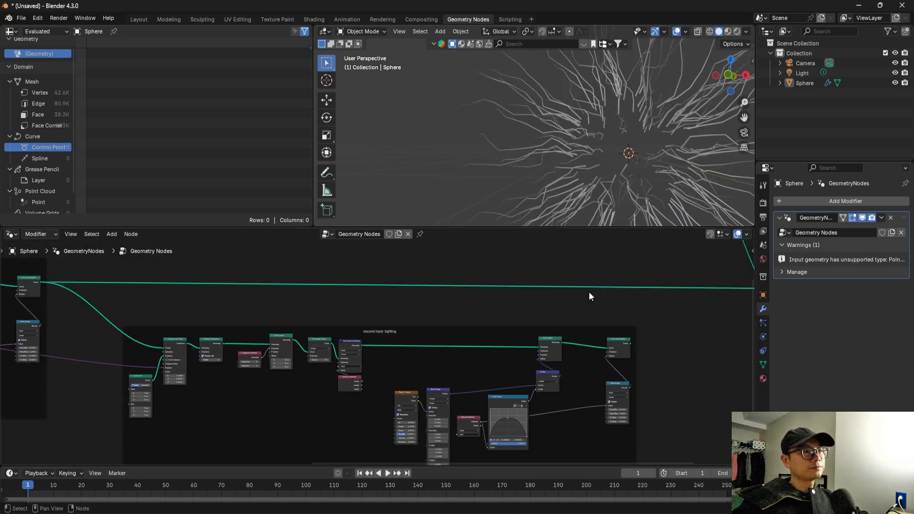
Connect the second layer's Set Curve Radius output to Join Geometry and check the branching lightning.
{"action": "middle_click_drag", "start_coordinate": [743, 368], "coordinate": [612, 363]}
{"action": "scroll", "coordinate": [612, 362], "scroll_direction": "up", "scroll_amount": 2}
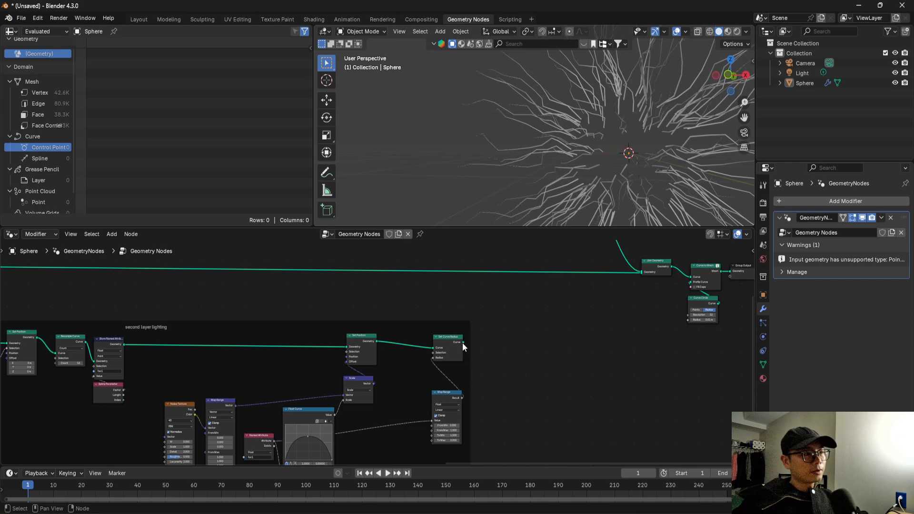
{"action": "left_click_drag", "start_coordinate": [627, 287], "coordinate": [643, 274]}
{"action": "middle_click_drag", "start_coordinate": [510, 129], "coordinate": [485, 124]}
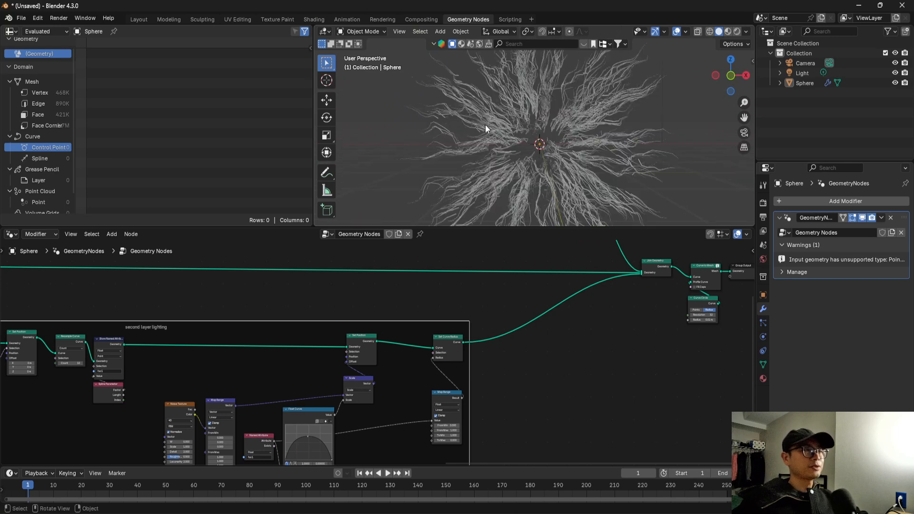
Insert a Vector Rotate node on the link into the Rotation input of the second layer's Instance on Points.
{"action": "mouse_move", "coordinate": [292, 327]}
{"action": "middle_mouse_down"}
{"action": "mouse_move", "coordinate": [571, 316]}
{"action": "mouse_move", "coordinate": [524, 328]}
{"action": "middle_mouse_up"}
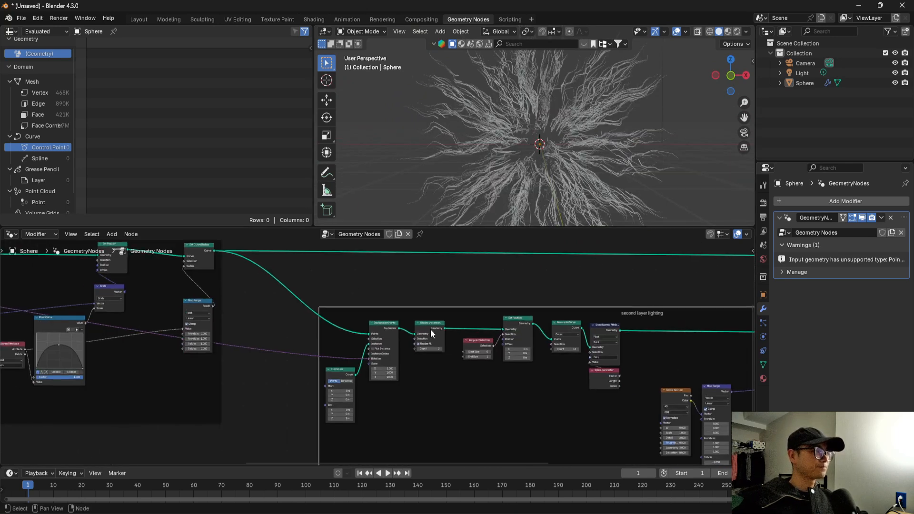
{"action": "scroll", "coordinate": [388, 339], "scroll_direction": "up", "scroll_amount": 7}
{"action": "left_click_drag", "start_coordinate": [315, 390], "coordinate": [175, 399]}
{"action": "key", "text": "shift+a"}
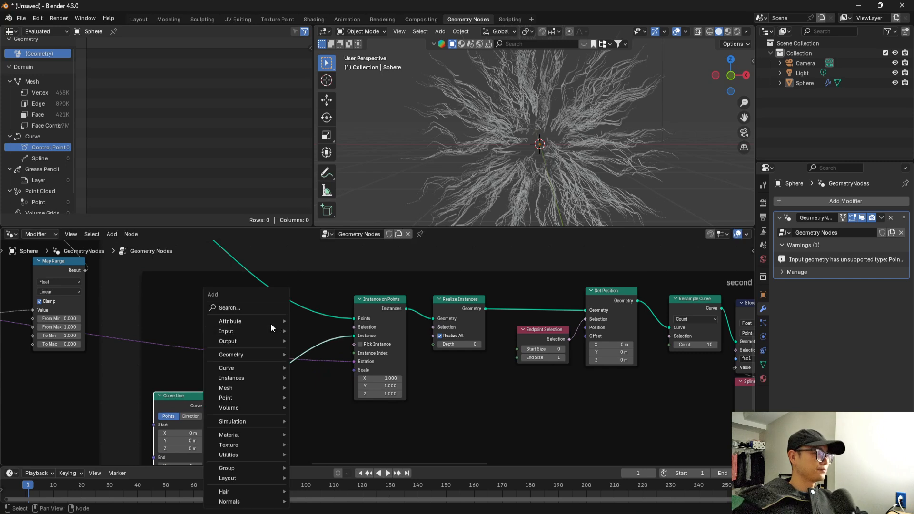
{"action": "type", "text": "vect r"}
{"action": "left_click", "coordinate": [331, 322]}
{"action": "left_click", "coordinate": [250, 332]}
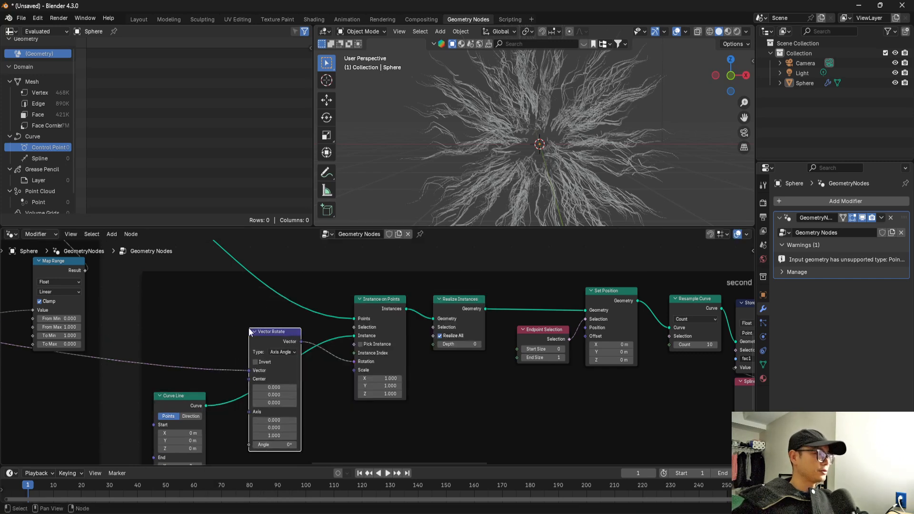
Try a Vector Rotate angle of about 45.7° and inspect how the branches turn.
{"action": "middle_click_drag", "start_coordinate": [315, 394], "coordinate": [342, 373]}
{"action": "scroll", "coordinate": [312, 383], "scroll_direction": "up", "scroll_amount": 2}
{"action": "left_click_drag", "start_coordinate": [290, 313], "coordinate": [341, 316]}
{"action": "scroll", "coordinate": [367, 331], "scroll_direction": "up", "scroll_amount": 3}
{"action": "middle_click_drag", "start_coordinate": [299, 387], "coordinate": [358, 371]}
{"action": "left_click_drag", "start_coordinate": [357, 318], "coordinate": [334, 363]}
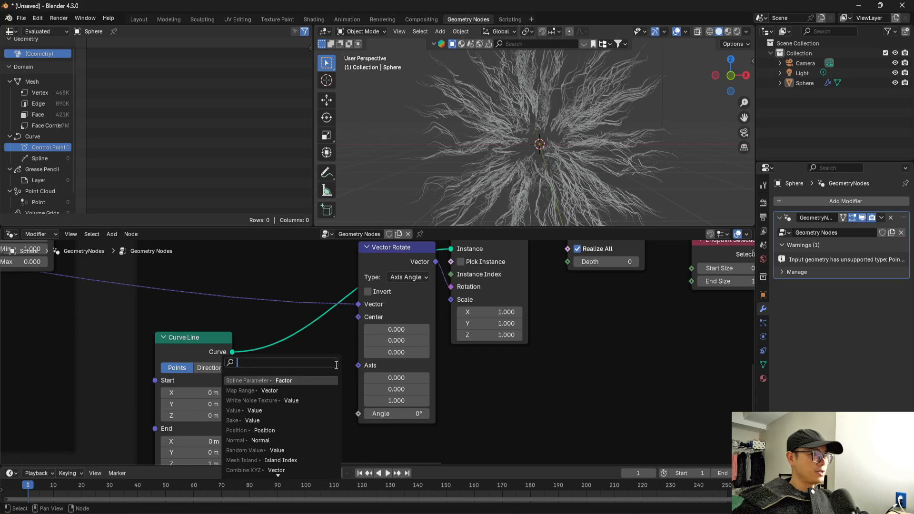
{"action": "middle_click_drag", "start_coordinate": [398, 410], "coordinate": [401, 407]}
{"action": "left_click_drag", "start_coordinate": [401, 410], "coordinate": [430, 410]}
{"action": "middle_click_drag", "start_coordinate": [512, 163], "coordinate": [491, 173]}
{"action": "left_click_drag", "start_coordinate": [403, 411], "coordinate": [428, 411]}
Drive the Vector Rotate Angle with a Float Random Value node and set its Min to -7.1.
{"action": "middle_click_drag", "start_coordinate": [356, 417], "coordinate": [368, 376]}
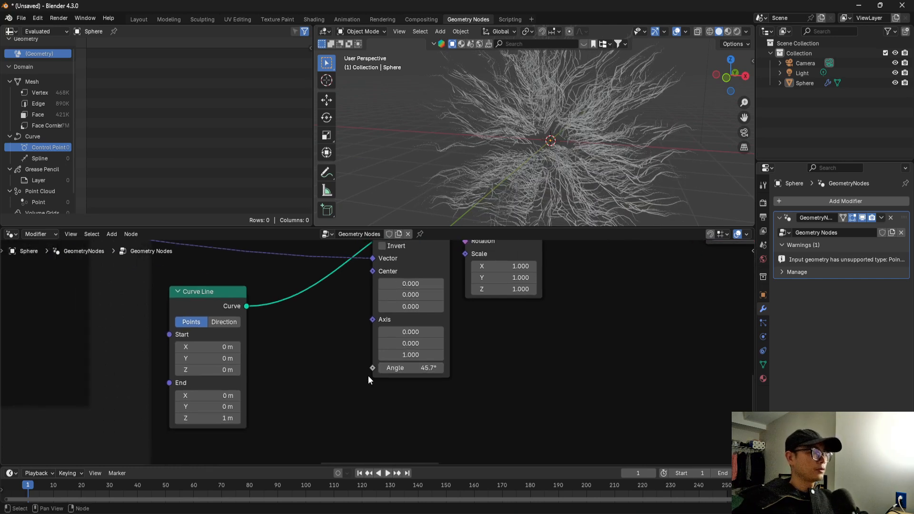
{"action": "key", "text": "shift+a"}
{"action": "type", "text": "rand"}
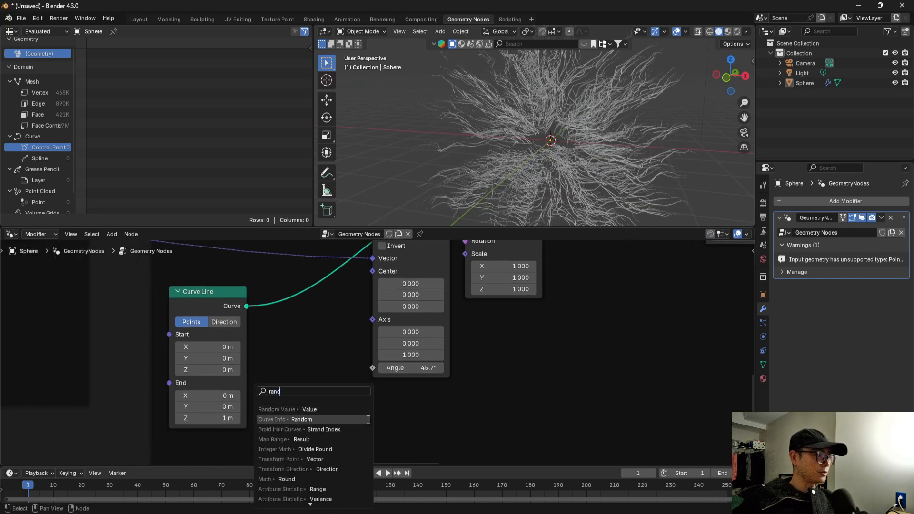
{"action": "left_click", "coordinate": [357, 410]}
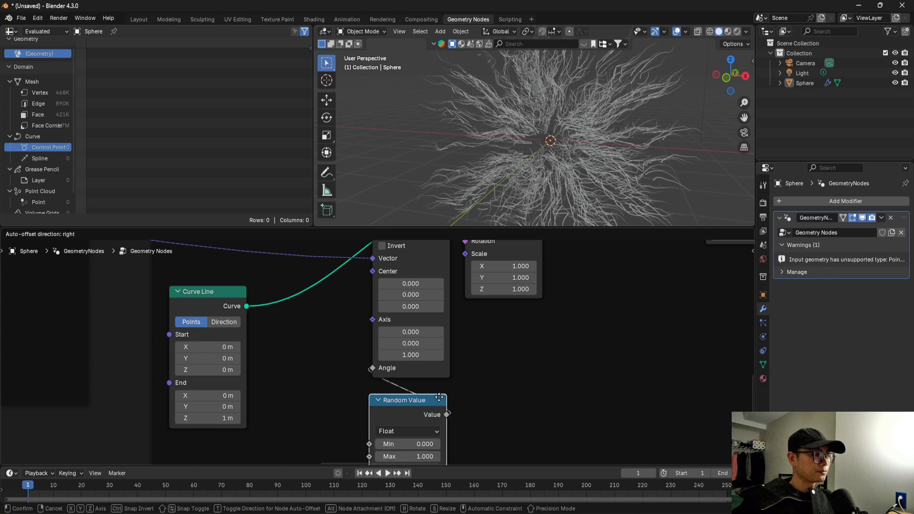
{"action": "scroll", "coordinate": [452, 398], "scroll_direction": "up", "scroll_amount": 1}
{"action": "middle_click_drag", "start_coordinate": [446, 380], "coordinate": [443, 351]}
{"action": "left_click_drag", "start_coordinate": [425, 397], "coordinate": [479, 411]}
{"action": "right_click", "coordinate": [479, 412]}
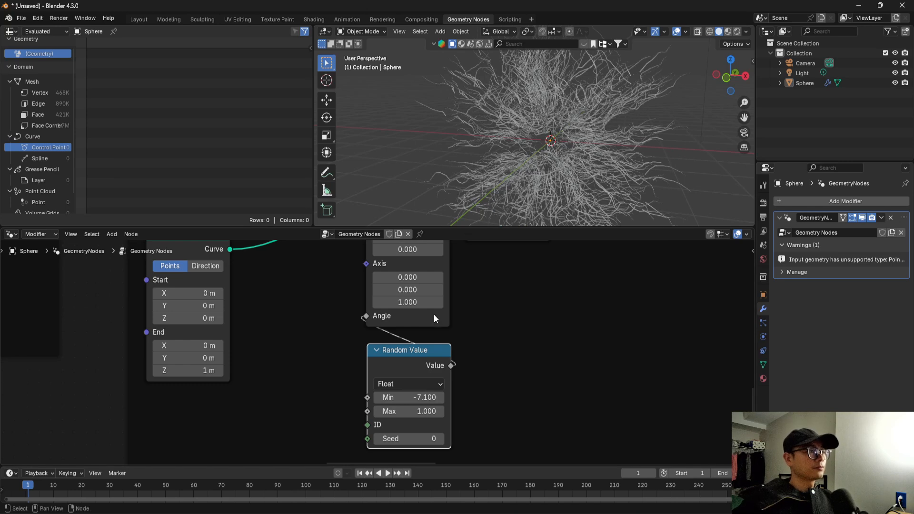
Drive the Vector Rotate Axis with a Vector Random Value node whose Min is -1 on all three components, and inspect the branches.
{"action": "middle_click_drag", "start_coordinate": [369, 267], "coordinate": [386, 294]}
{"action": "type", "text": "n"}
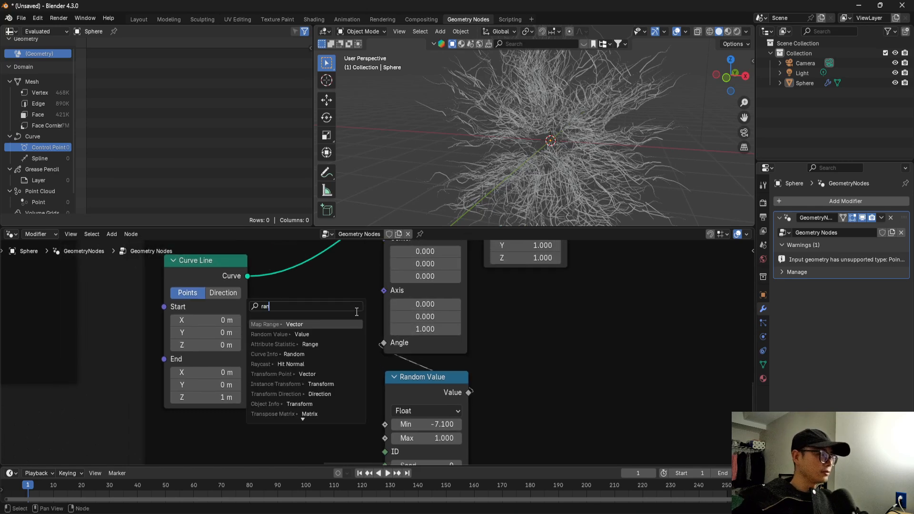
{"action": "left_click", "coordinate": [323, 335]}
{"action": "left_click", "coordinate": [328, 321]}
{"action": "left_click_drag", "start_coordinate": [327, 346], "coordinate": [332, 385]}
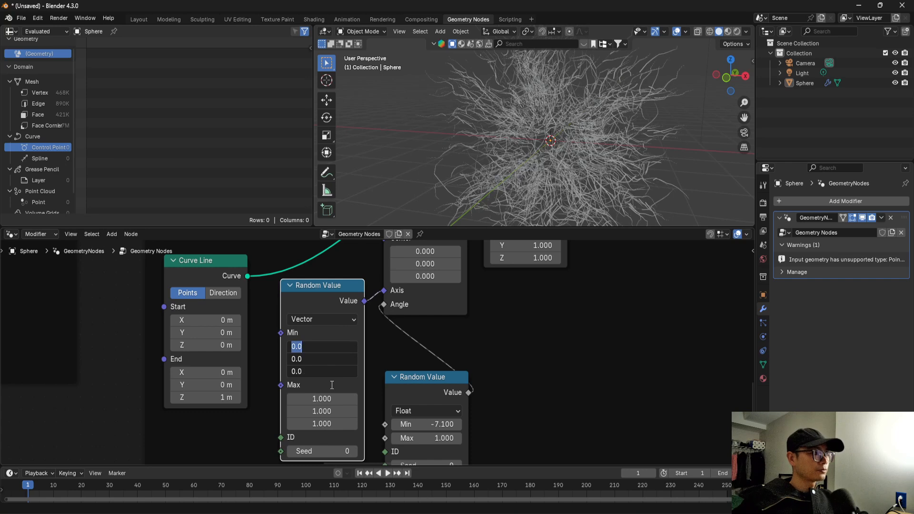
{"action": "type", "text": "-1"}
{"action": "key", "text": "Return"}
{"action": "middle_click_drag", "start_coordinate": [528, 200], "coordinate": [578, 146]}
{"action": "scroll", "coordinate": [496, 338], "scroll_direction": "down", "scroll_amount": 3}
{"action": "middle_click_drag", "start_coordinate": [496, 338], "coordinate": [508, 396]}
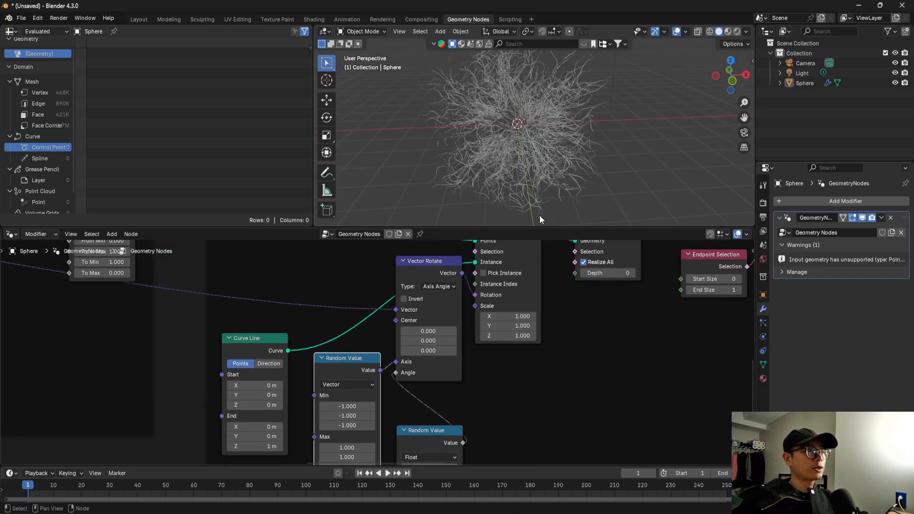
{"action": "scroll", "coordinate": [536, 141], "scroll_direction": "up", "scroll_amount": 1}
{"action": "mouse_move", "coordinate": [537, 140]}
{"action": "middle_mouse_down"}
{"action": "mouse_move", "coordinate": [521, 150]}
{"action": "mouse_move", "coordinate": [522, 142]}
{"action": "middle_mouse_up"}
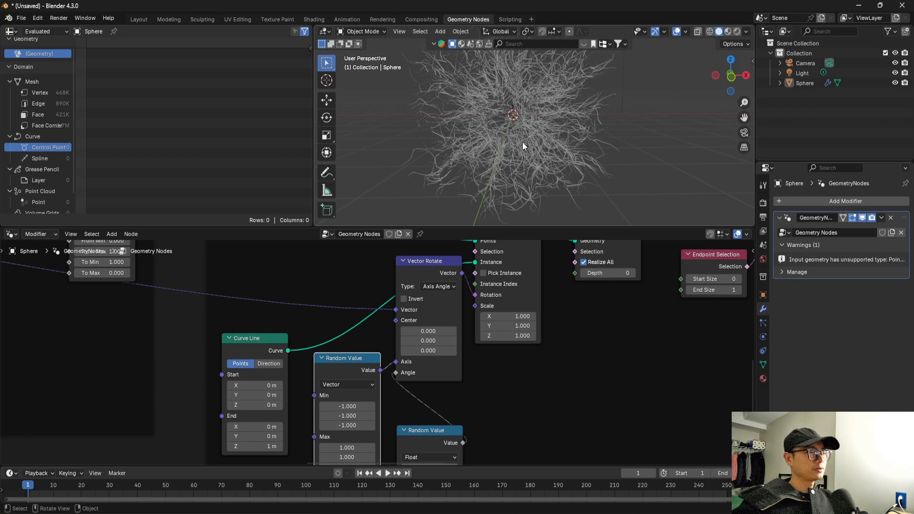
Add a Boolean Random Value node feeding the Selection input of the second layer's Instance on Points.
{"action": "middle_click_drag", "start_coordinate": [416, 314], "coordinate": [418, 380]}
{"action": "scroll", "coordinate": [419, 379], "scroll_direction": "up", "scroll_amount": 1}
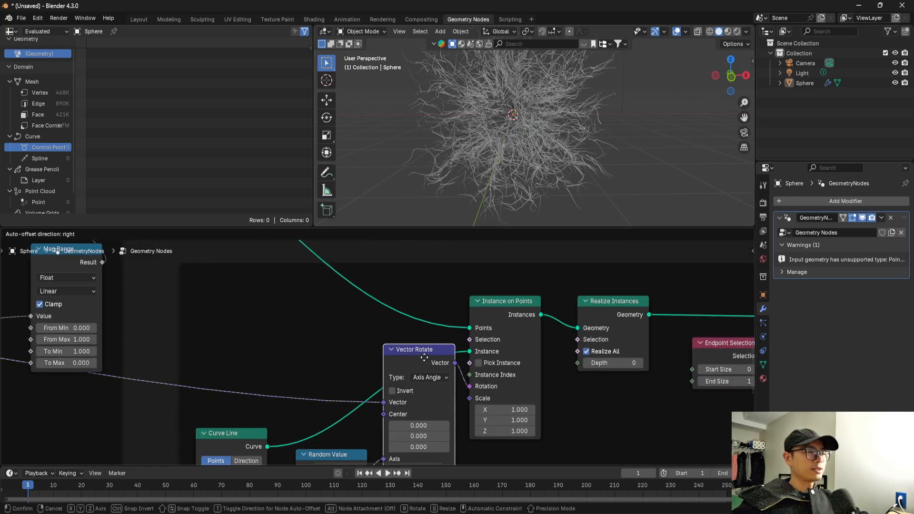
{"action": "left_click_drag", "start_coordinate": [361, 325], "coordinate": [335, 314]}
{"action": "type", "text": "rand"}
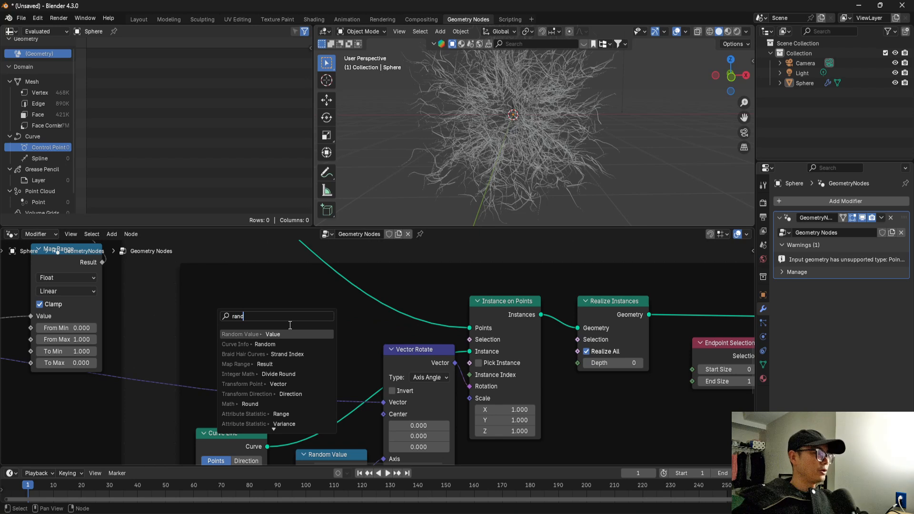
{"action": "key", "text": "Return"}
{"action": "left_click", "coordinate": [305, 312]}
{"action": "scroll", "coordinate": [331, 325], "scroll_direction": "up", "scroll_amount": 1}
Set the Boolean Random Value's Probability to 0.1 to thin out the branches and check the result.
{"action": "middle_click_drag", "start_coordinate": [330, 325], "coordinate": [343, 339]}
{"action": "left_click_drag", "start_coordinate": [332, 343], "coordinate": [284, 339]}
{"action": "key", "text": "ctrl+z"}
{"action": "scroll", "coordinate": [447, 104], "scroll_direction": "up", "scroll_amount": 2}
{"action": "scroll", "coordinate": [437, 146], "scroll_direction": "up", "scroll_amount": 2}
{"action": "mouse_move", "coordinate": [435, 148]}
{"action": "middle_mouse_down"}
{"action": "mouse_move", "coordinate": [450, 158]}
{"action": "mouse_move", "coordinate": [426, 158]}
{"action": "middle_mouse_up"}
{"action": "middle_click_drag", "start_coordinate": [320, 304], "coordinate": [367, 307]}
{"action": "scroll", "coordinate": [341, 350], "scroll_direction": "down", "scroll_amount": 2}
{"action": "left_click_drag", "start_coordinate": [354, 310], "coordinate": [363, 314]}
{"action": "scroll", "coordinate": [376, 321], "scroll_direction": "down", "scroll_amount": 2}
{"action": "middle_click_drag", "start_coordinate": [377, 311], "coordinate": [368, 318]}
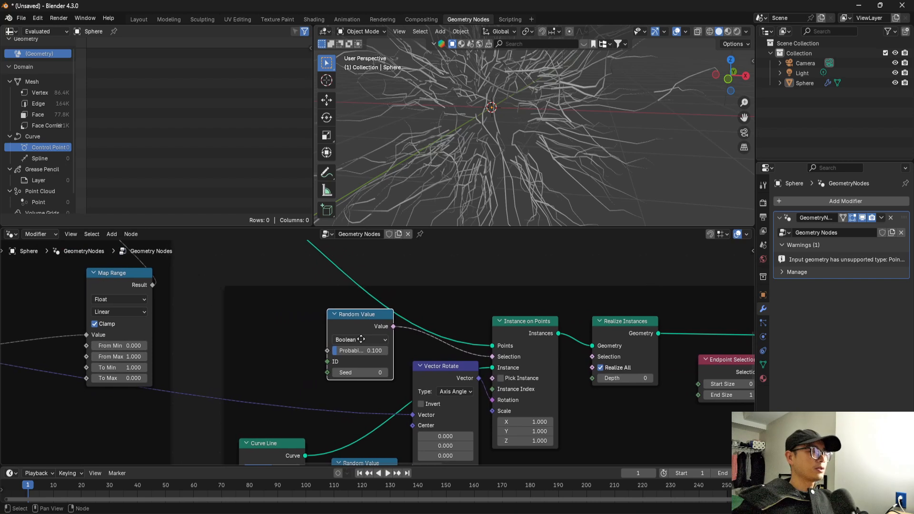
Add a Scene Time node, connect its Seconds output to the Boolean Random Value's Seed, and play the animation.
{"action": "scroll", "coordinate": [424, 342], "scroll_direction": "down", "scroll_amount": 4}
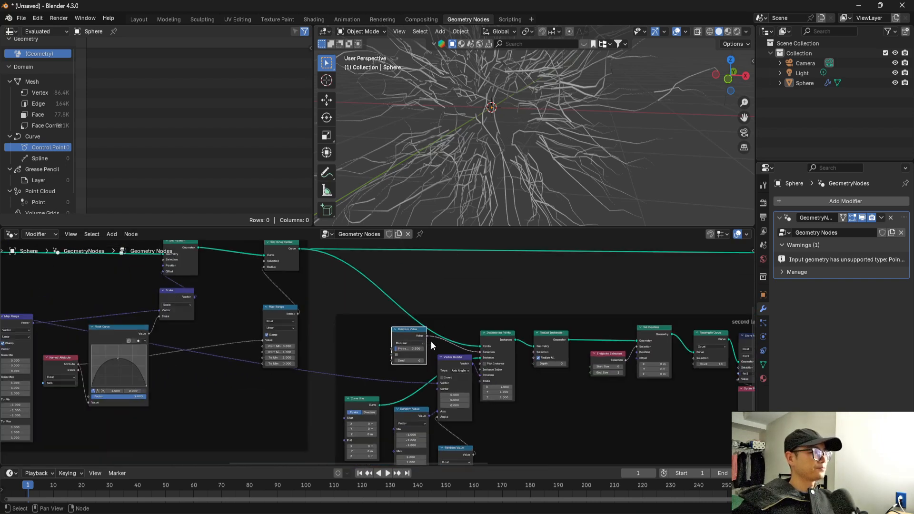
{"action": "scroll", "coordinate": [439, 343], "scroll_direction": "up", "scroll_amount": 5}
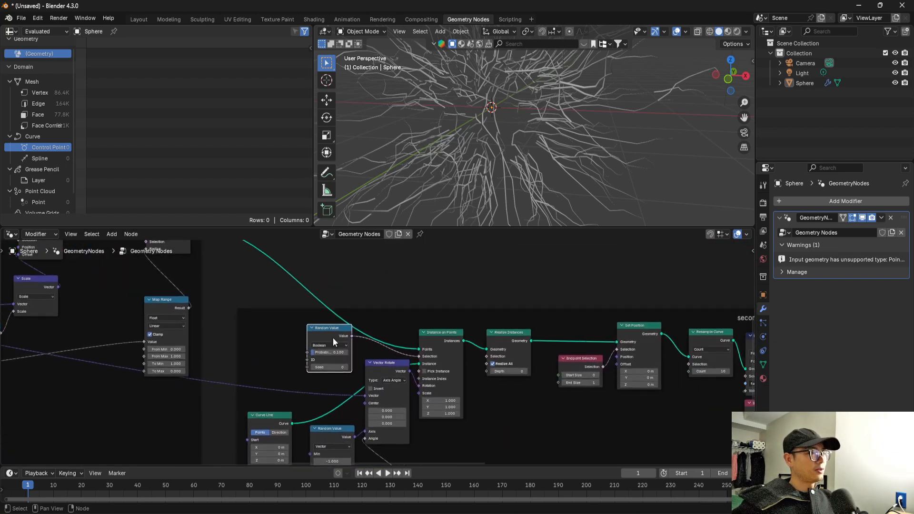
{"action": "scroll", "coordinate": [308, 358], "scroll_direction": "up", "scroll_amount": 2}
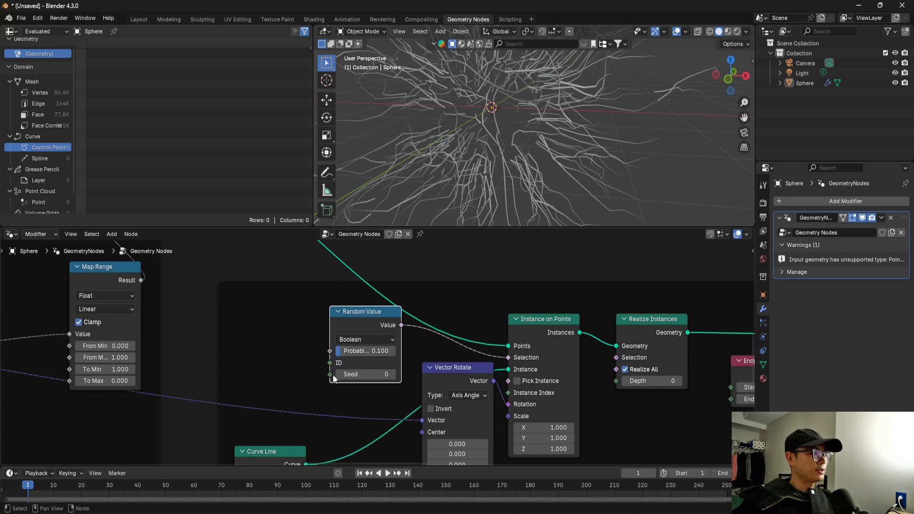
{"action": "left_click_drag", "start_coordinate": [303, 373], "coordinate": [305, 372]}
{"action": "type", "text": "sc"}
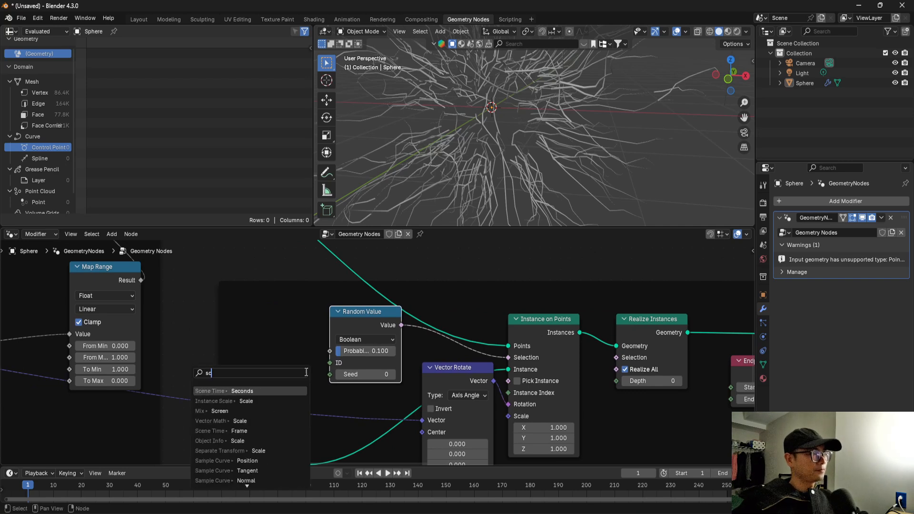
{"action": "type", "text": "e"}
{"action": "left_click", "coordinate": [271, 389]}
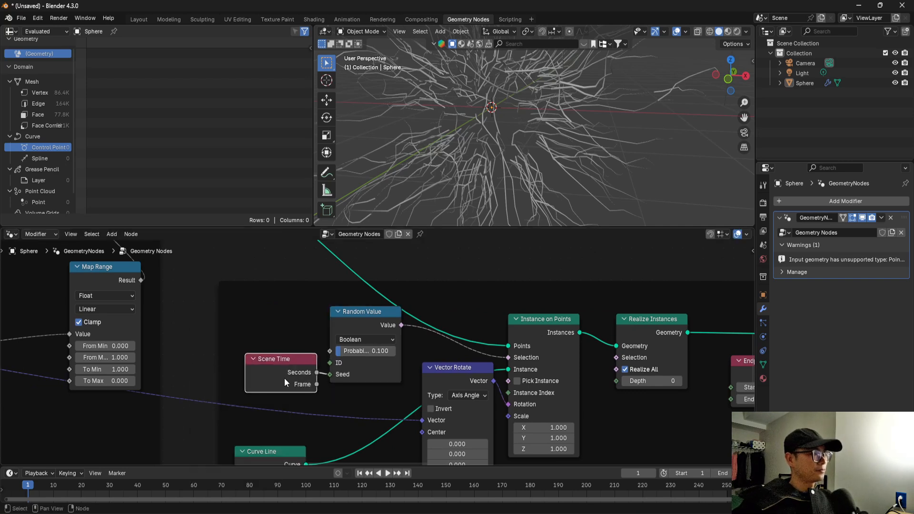
{"action": "scroll", "coordinate": [423, 315], "scroll_direction": "down", "scroll_amount": 2}
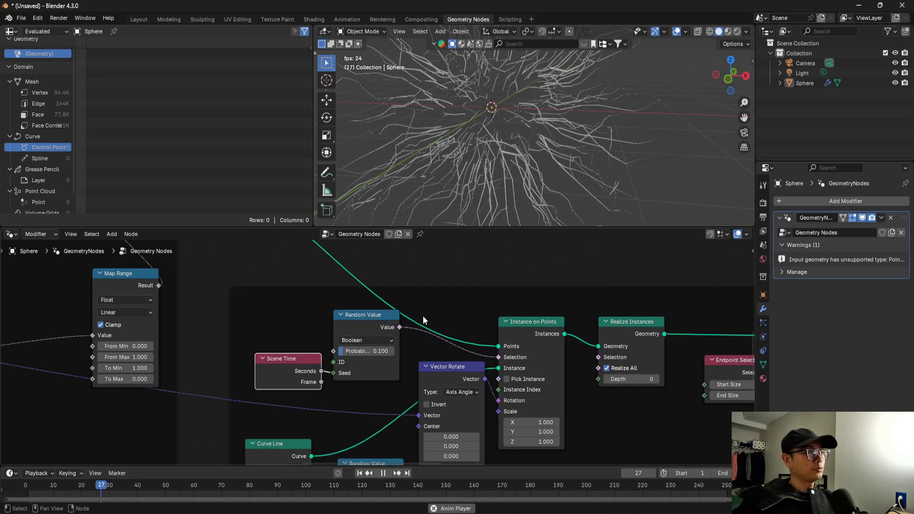
{"action": "key", "text": "space"}
Review the node tree from the final output back to the start of the second layer.
{"action": "scroll", "coordinate": [424, 315], "scroll_direction": "down", "scroll_amount": 1}
{"action": "scroll", "coordinate": [424, 315], "scroll_direction": "down", "scroll_amount": 3}
{"action": "middle_click_drag", "start_coordinate": [424, 315], "coordinate": [5, 268]}
{"action": "middle_click_drag", "start_coordinate": [608, 337], "coordinate": [332, 315]}
{"action": "scroll", "coordinate": [331, 315], "scroll_direction": "down", "scroll_amount": 3}
{"action": "middle_click_drag", "start_coordinate": [231, 308], "coordinate": [483, 340]}
{"action": "scroll", "coordinate": [307, 284], "scroll_direction": "up", "scroll_amount": 4}
{"action": "middle_click_drag", "start_coordinate": [424, 309], "coordinate": [631, 320]}
{"action": "scroll", "coordinate": [346, 330], "scroll_direction": "up", "scroll_amount": 4}
{"action": "middle_click_drag", "start_coordinate": [267, 292], "coordinate": [184, 330]}
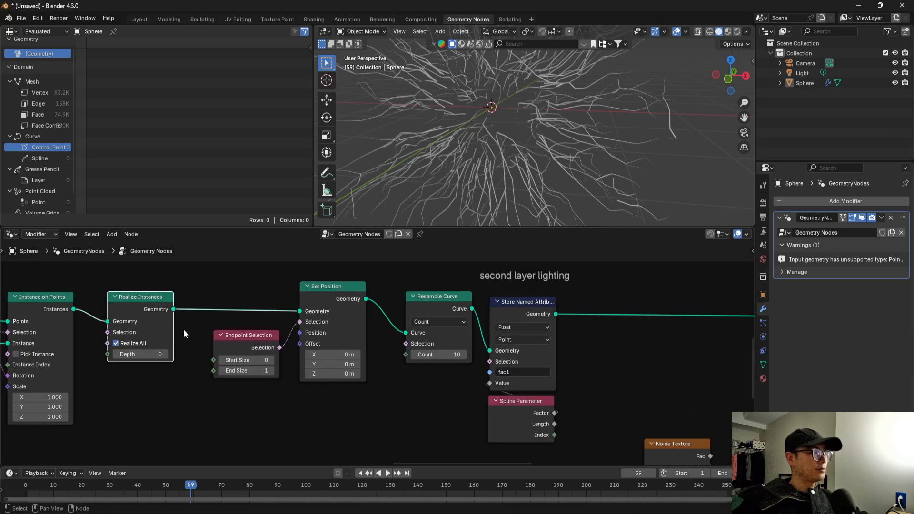
Rename the attribute in the second layer's Store Named Attribute node to fac2.
{"action": "middle_click_drag", "start_coordinate": [447, 315], "coordinate": [260, 307]}
{"action": "middle_click_drag", "start_coordinate": [422, 322], "coordinate": [359, 304]}
{"action": "scroll", "coordinate": [310, 337], "scroll_direction": "up", "scroll_amount": 1}
{"action": "scroll", "coordinate": [270, 344], "scroll_direction": "up", "scroll_amount": 1}
{"action": "left_click", "coordinate": [273, 376]}
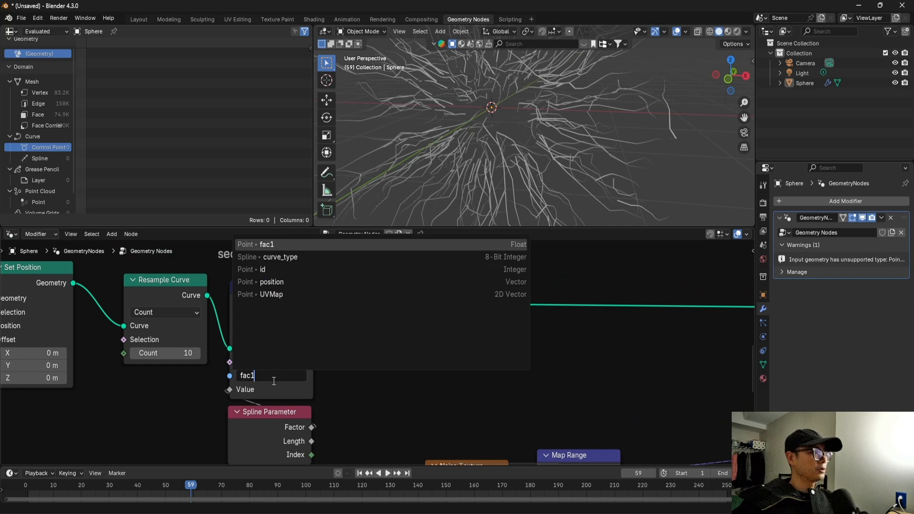
{"action": "key", "text": "Return"}
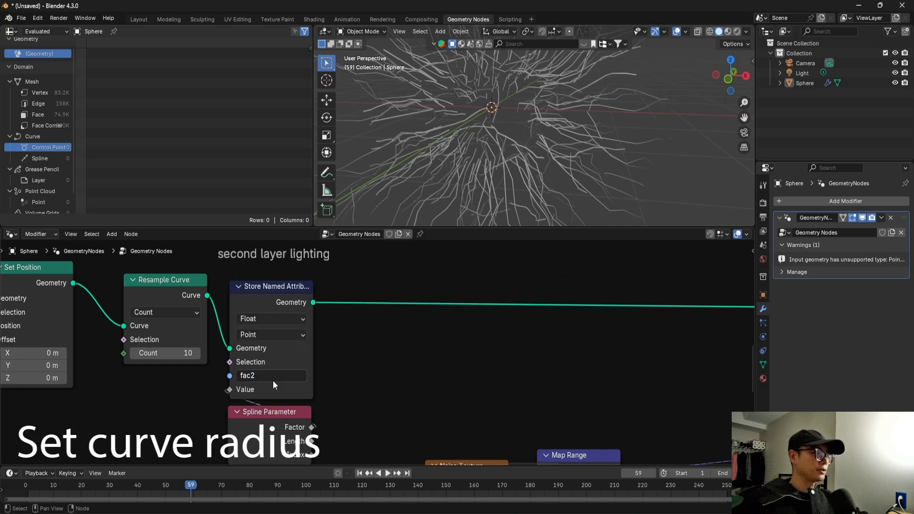
Duplicate the second layer's fac1 Named Attribute node, place the copy beside the Spline Parameter node, and move Spline Parameter lower.
{"action": "scroll", "coordinate": [285, 368], "scroll_direction": "down", "scroll_amount": 2}
{"action": "left_click_drag", "start_coordinate": [305, 369], "coordinate": [308, 408]}
{"action": "middle_click_drag", "start_coordinate": [336, 400], "coordinate": [418, 383]}
{"action": "left_click", "coordinate": [633, 440]}
{"action": "key", "text": "shift+d"}
{"action": "left_click", "coordinate": [219, 381]}
{"action": "scroll", "coordinate": [263, 386], "scroll_direction": "up", "scroll_amount": 1}
{"action": "scroll", "coordinate": [347, 400], "scroll_direction": "up", "scroll_amount": 1}
{"action": "scroll", "coordinate": [346, 393], "scroll_direction": "up", "scroll_amount": 1}
{"action": "scroll", "coordinate": [418, 384], "scroll_direction": "down", "scroll_amount": 1}
{"action": "left_click_drag", "start_coordinate": [348, 391], "coordinate": [339, 414]}
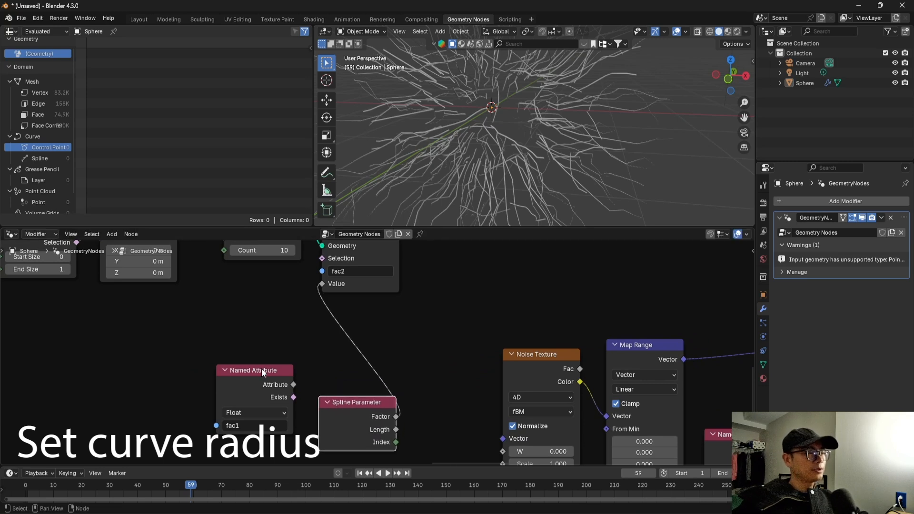
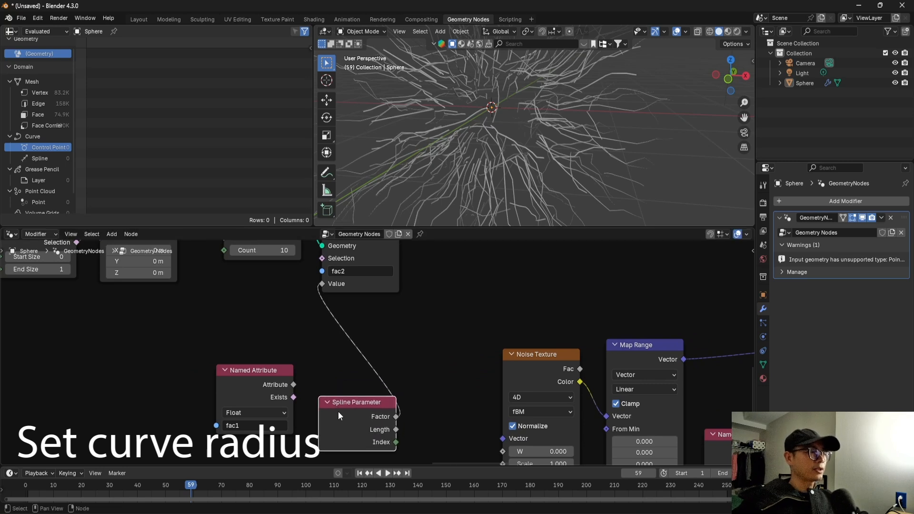
Insert a Math node set to Multiply between the Spline Parameter Factor and the fac2 Store Named Attribute's Value.
{"action": "left_click", "coordinate": [246, 385]}
{"action": "left_click_drag", "start_coordinate": [256, 382], "coordinate": [253, 374]}
{"action": "middle_click_drag", "start_coordinate": [500, 123], "coordinate": [458, 139]}
{"action": "scroll", "coordinate": [391, 362], "scroll_direction": "down", "scroll_amount": 3}
{"action": "middle_click_drag", "start_coordinate": [471, 209], "coordinate": [476, 164]}
{"action": "scroll", "coordinate": [377, 352], "scroll_direction": "up", "scroll_amount": 3}
{"action": "left_click_drag", "start_coordinate": [350, 406], "coordinate": [340, 382]}
{"action": "scroll", "coordinate": [369, 357], "scroll_direction": "up", "scroll_amount": 2}
{"action": "middle_click_drag", "start_coordinate": [343, 360], "coordinate": [339, 400]}
{"action": "left_click_drag", "start_coordinate": [339, 399], "coordinate": [341, 432]}
{"action": "middle_click_drag", "start_coordinate": [348, 378], "coordinate": [345, 336]}
{"action": "key", "text": "shift+a"}
{"action": "type", "text": "math"}
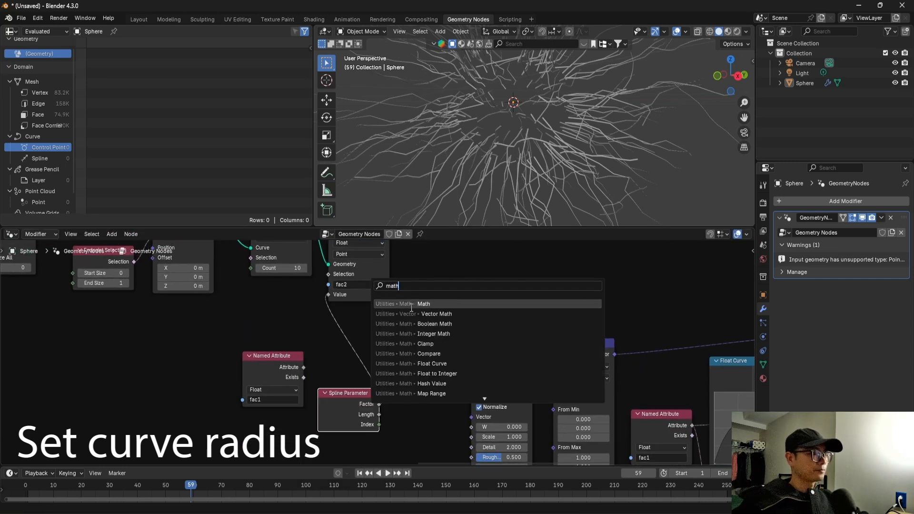
{"action": "key", "text": "Return"}
{"action": "left_click", "coordinate": [353, 327]}
{"action": "left_click", "coordinate": [430, 352]}
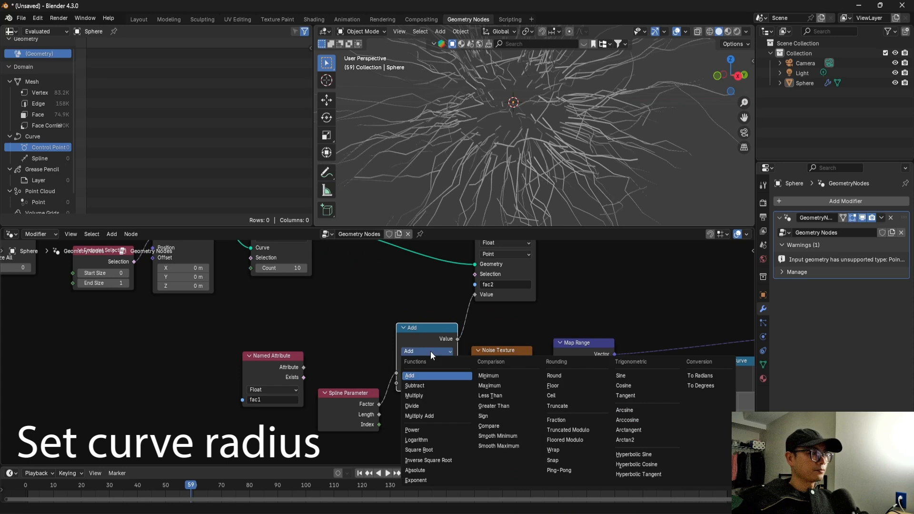
{"action": "left_click", "coordinate": [430, 396]}
Place the fac1 Named Attribute node above Spline Parameter and connect its Attribute output to Multiply's second Value.
{"action": "left_click_drag", "start_coordinate": [300, 368], "coordinate": [368, 338]}
{"action": "left_click_drag", "start_coordinate": [373, 402], "coordinate": [370, 403]}
{"action": "scroll", "coordinate": [476, 346], "scroll_direction": "down", "scroll_amount": 1}
{"action": "scroll", "coordinate": [479, 344], "scroll_direction": "up", "scroll_amount": 3}
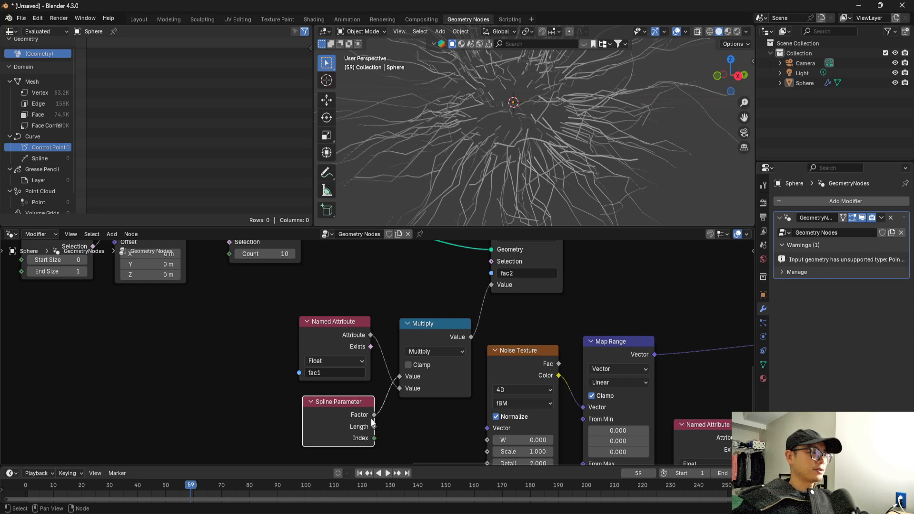
Change the attribute name in the Named Attribute node feeding the second layer's Float Curve to fac2.
{"action": "scroll", "coordinate": [405, 397], "scroll_direction": "down", "scroll_amount": 3}
{"action": "middle_click_drag", "start_coordinate": [476, 338], "coordinate": [340, 345]}
{"action": "middle_click_drag", "start_coordinate": [387, 275], "coordinate": [398, 314]}
{"action": "left_click", "coordinate": [384, 285]}
{"action": "left_click_drag", "start_coordinate": [383, 284], "coordinate": [318, 278]}
{"action": "scroll", "coordinate": [481, 355], "scroll_direction": "down", "scroll_amount": 4}
{"action": "middle_click_drag", "start_coordinate": [527, 370], "coordinate": [327, 311]}
{"action": "scroll", "coordinate": [409, 334], "scroll_direction": "up", "scroll_amount": 1}
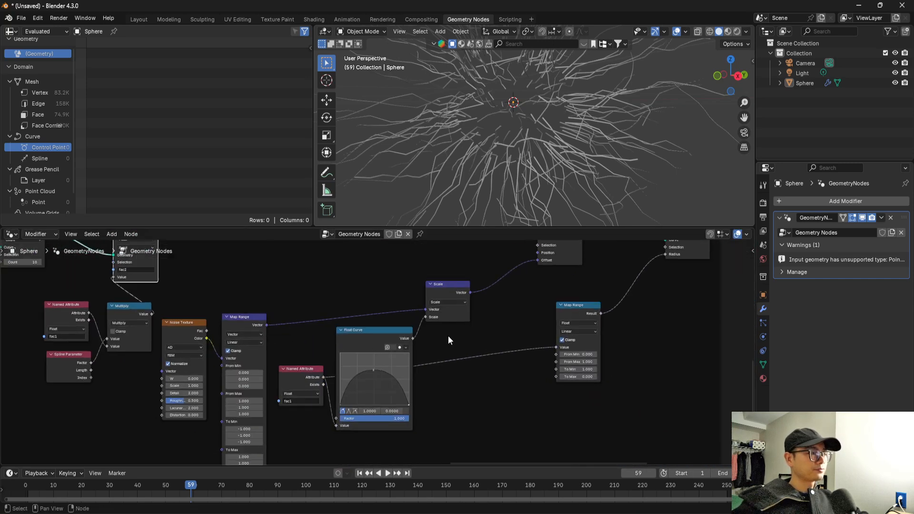
{"action": "scroll", "coordinate": [318, 407], "scroll_direction": "up", "scroll_amount": 3}
{"action": "left_click", "coordinate": [329, 392]}
{"action": "key", "text": "BackSpace"}
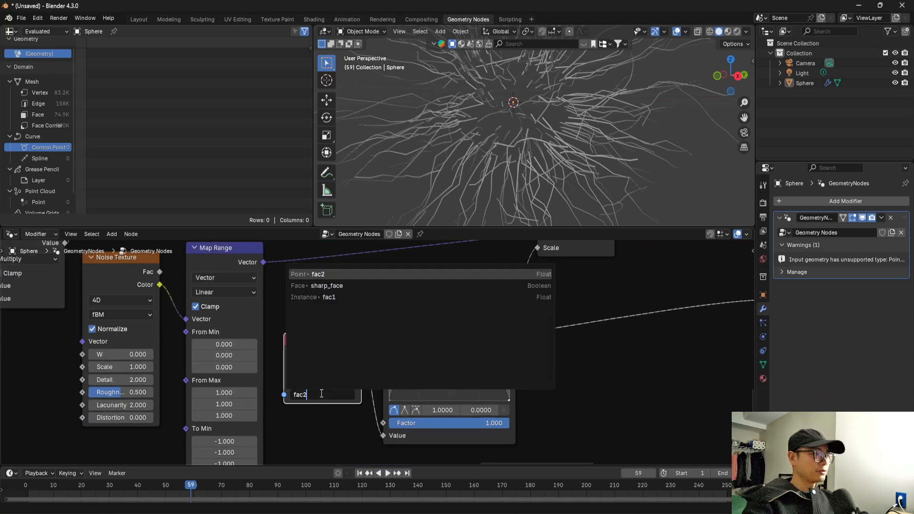
{"action": "type", "text": "2"}
{"action": "key", "text": "Return"}
Examine the branch thickness up close and the nodes that supply the fac2 attribute.
{"action": "scroll", "coordinate": [443, 156], "scroll_direction": "down", "scroll_amount": 2}
{"action": "middle_click_drag", "start_coordinate": [448, 155], "coordinate": [428, 157]}
{"action": "scroll", "coordinate": [465, 67], "scroll_direction": "up", "scroll_amount": 5}
{"action": "middle_click_drag", "start_coordinate": [447, 92], "coordinate": [491, 127], "text": "shift"}
{"action": "scroll", "coordinate": [479, 108], "scroll_direction": "up", "scroll_amount": 4}
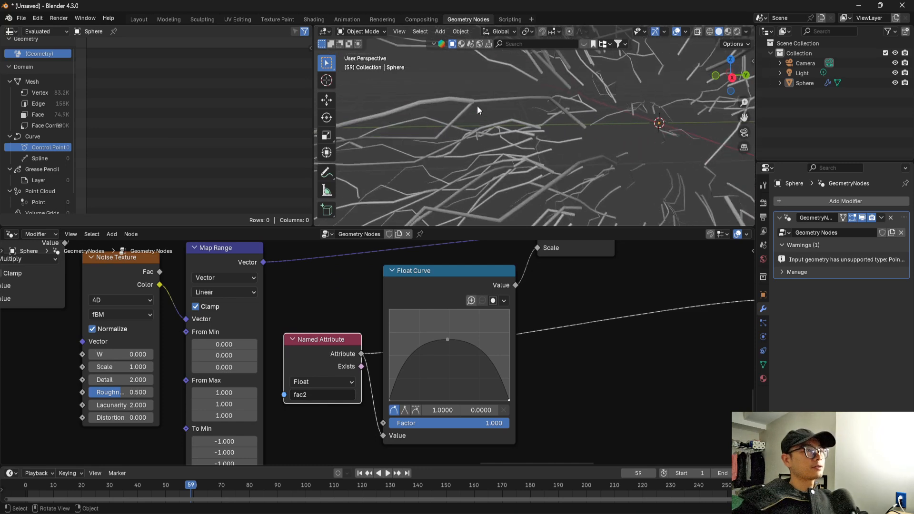
{"action": "middle_click_drag", "start_coordinate": [408, 81], "coordinate": [367, 84], "text": "shift"}
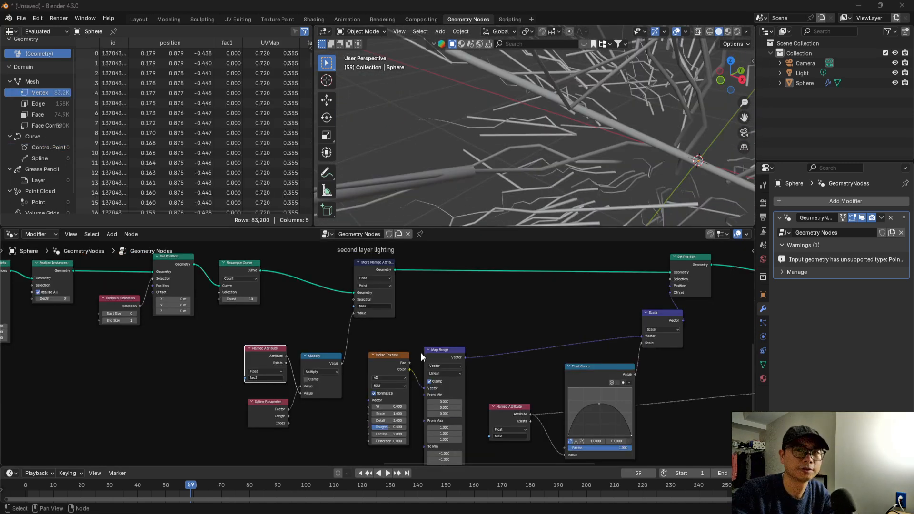
{"action": "scroll", "coordinate": [381, 339], "scroll_direction": "up", "scroll_amount": 2}
{"action": "middle_click_drag", "start_coordinate": [341, 364], "coordinate": [370, 366]}
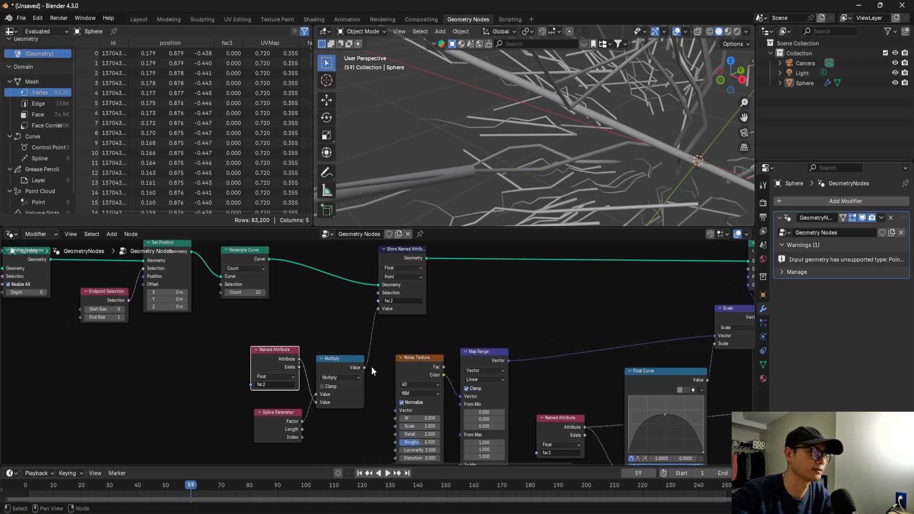
{"action": "scroll", "coordinate": [374, 363], "scroll_direction": "up", "scroll_amount": 1}
{"action": "middle_click_drag", "start_coordinate": [400, 331], "coordinate": [390, 347]}
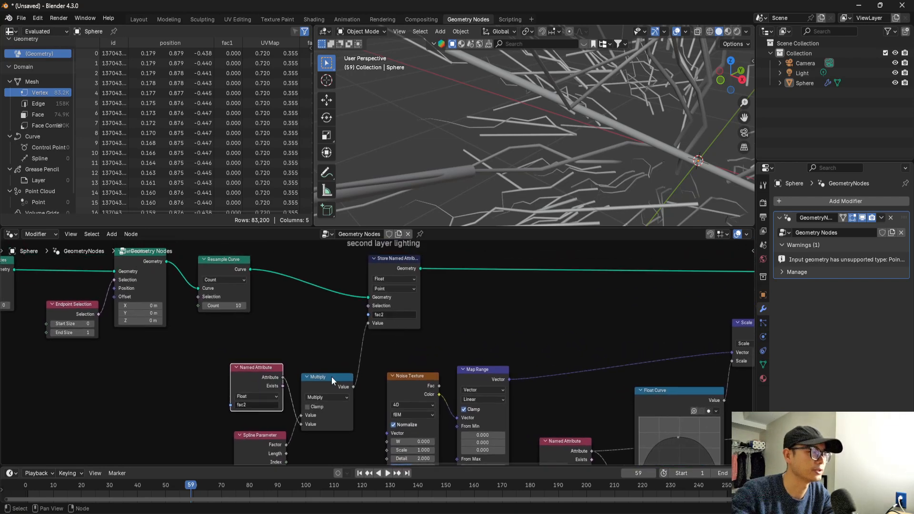
Move the second layer's noise, Map Range, Float Curve, Scale and Set Position nodes away from Multiply to open up space.
{"action": "scroll", "coordinate": [333, 380], "scroll_direction": "down", "scroll_amount": 3}
{"action": "middle_click_drag", "start_coordinate": [641, 340], "coordinate": [504, 280]}
{"action": "left_click_drag", "start_coordinate": [266, 306], "coordinate": [490, 434]}
{"action": "left_click_drag", "start_coordinate": [493, 332], "coordinate": [551, 332]}
{"action": "middle_click_drag", "start_coordinate": [553, 298], "coordinate": [560, 328]}
{"action": "left_click_drag", "start_coordinate": [576, 264], "coordinate": [553, 261]}
{"action": "scroll", "coordinate": [533, 408], "scroll_direction": "up", "scroll_amount": 1}
{"action": "middle_click_drag", "start_coordinate": [516, 419], "coordinate": [519, 405]}
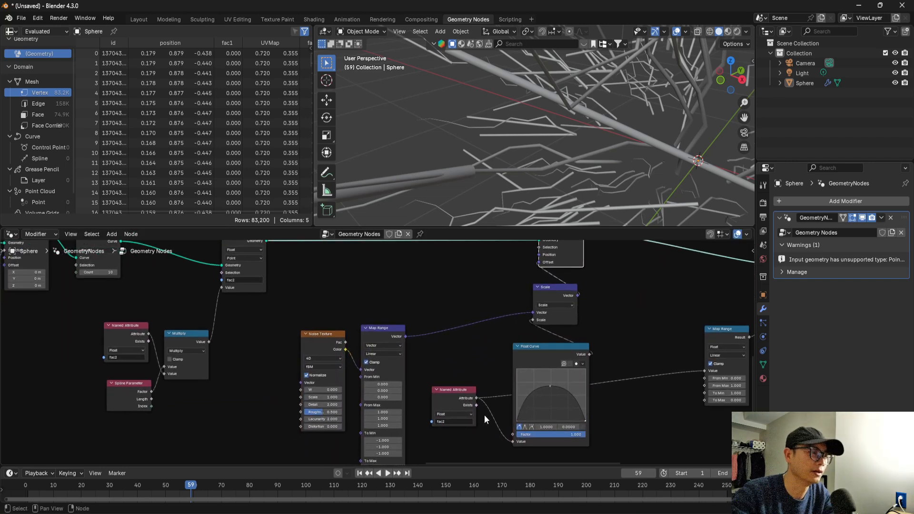
Duplicate the Named Attribute and Multiply nodes and place the copies below the Map Range that drives the curve radius.
{"action": "middle_click_drag", "start_coordinate": [538, 376], "coordinate": [504, 379]}
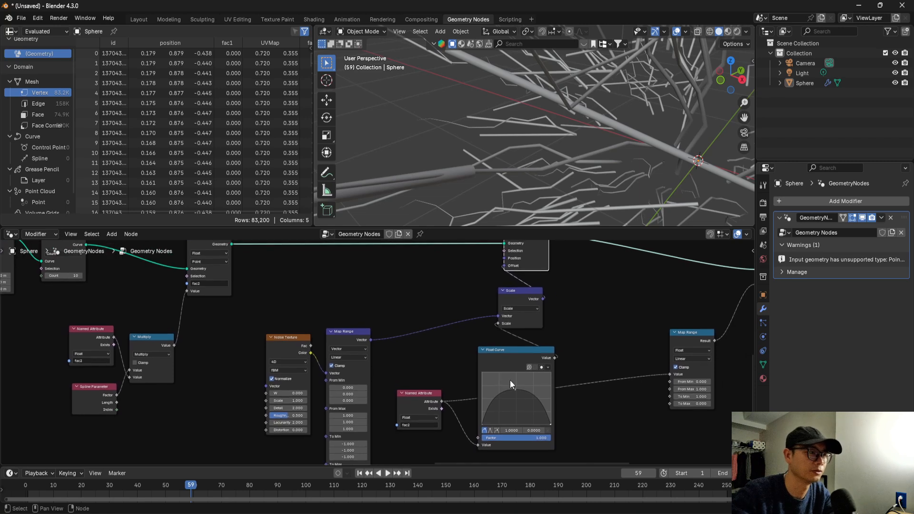
{"action": "middle_click_drag", "start_coordinate": [162, 347], "coordinate": [204, 353]}
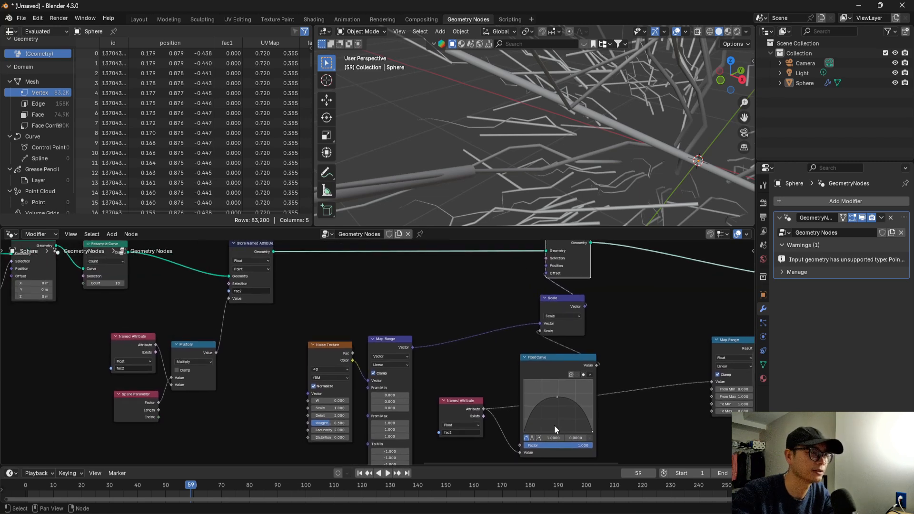
{"action": "left_click", "coordinate": [588, 363]}
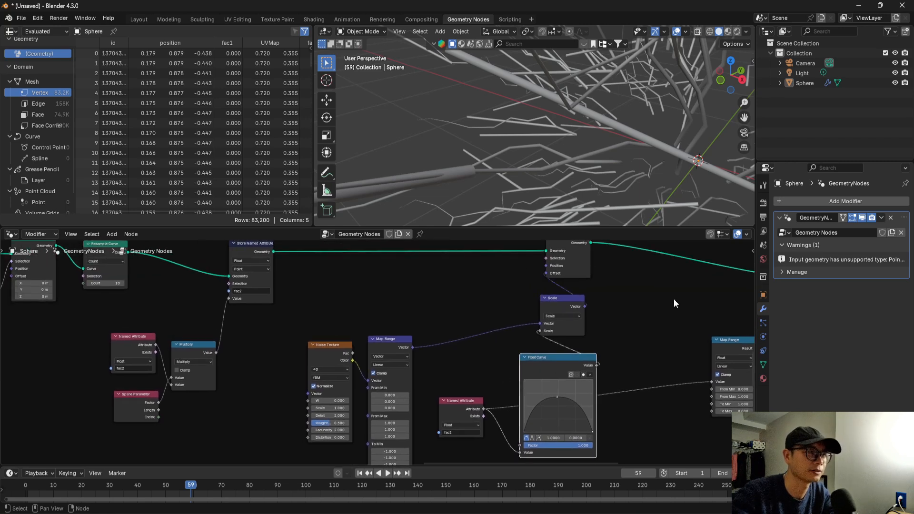
{"action": "left_click", "coordinate": [133, 336], "text": "shift"}
{"action": "key", "text": "shift+d"}
{"action": "left_click", "coordinate": [660, 427]}
Remove the original Named Attribute and Multiply nodes with Spline Parameter wired to the fac2 Store Named Attribute, and move Spline Parameter beneath it.
{"action": "middle_click_drag", "start_coordinate": [246, 377], "coordinate": [231, 371]}
{"action": "left_click_drag", "start_coordinate": [232, 371], "coordinate": [116, 322]}
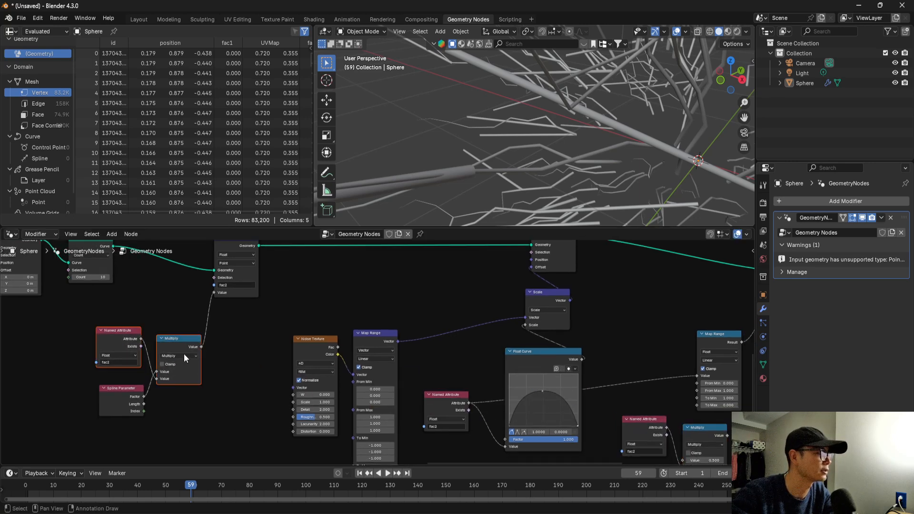
{"action": "key", "text": "shift+d"}
{"action": "left_click", "coordinate": [181, 341]}
{"action": "left_click_drag", "start_coordinate": [224, 361], "coordinate": [95, 304]}
{"action": "key", "text": "x"}
{"action": "left_click_drag", "start_coordinate": [125, 393], "coordinate": [265, 309]}
Arrange the radius Map Range near the Float Curve with the copied Named Attribute and Multiply nodes lower down.
{"action": "middle_click_drag", "start_coordinate": [433, 361], "coordinate": [223, 349]}
{"action": "scroll", "coordinate": [407, 374], "scroll_direction": "down", "scroll_amount": 2}
{"action": "middle_click_drag", "start_coordinate": [524, 418], "coordinate": [412, 411]}
{"action": "scroll", "coordinate": [415, 369], "scroll_direction": "up", "scroll_amount": 1}
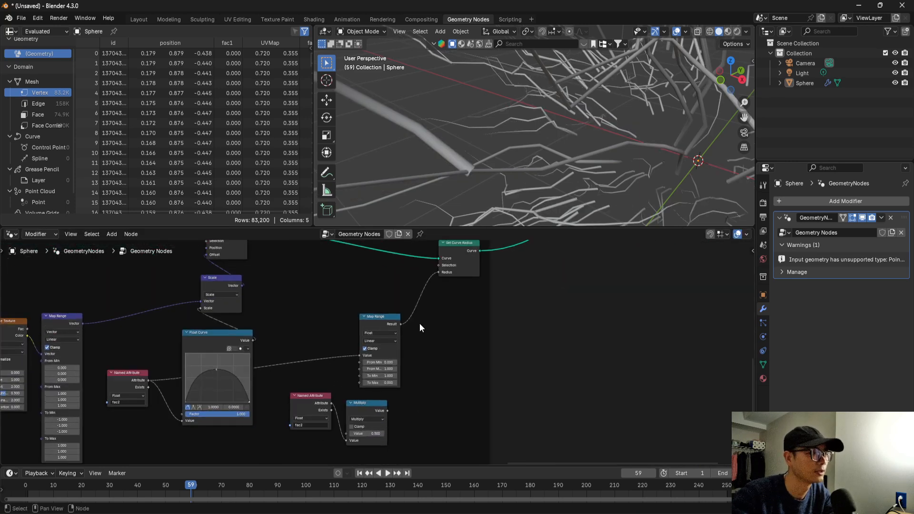
{"action": "left_click_drag", "start_coordinate": [388, 316], "coordinate": [467, 305]}
{"action": "middle_click_drag", "start_coordinate": [402, 367], "coordinate": [453, 335]}
{"action": "left_click_drag", "start_coordinate": [361, 371], "coordinate": [361, 395]}
{"action": "left_click_drag", "start_coordinate": [412, 375], "coordinate": [413, 397]}
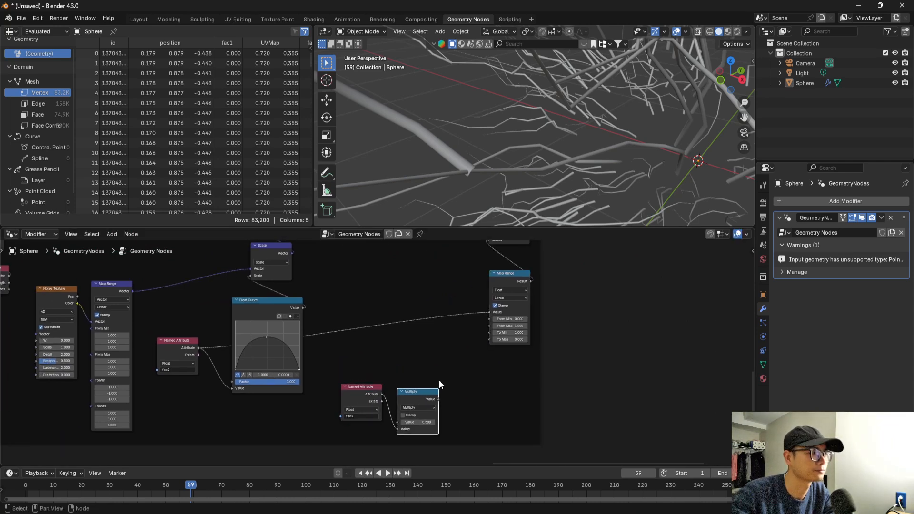
{"action": "left_click_drag", "start_coordinate": [499, 281], "coordinate": [364, 301]}
{"action": "middle_click_drag", "start_coordinate": [525, 186], "coordinate": [462, 138]}
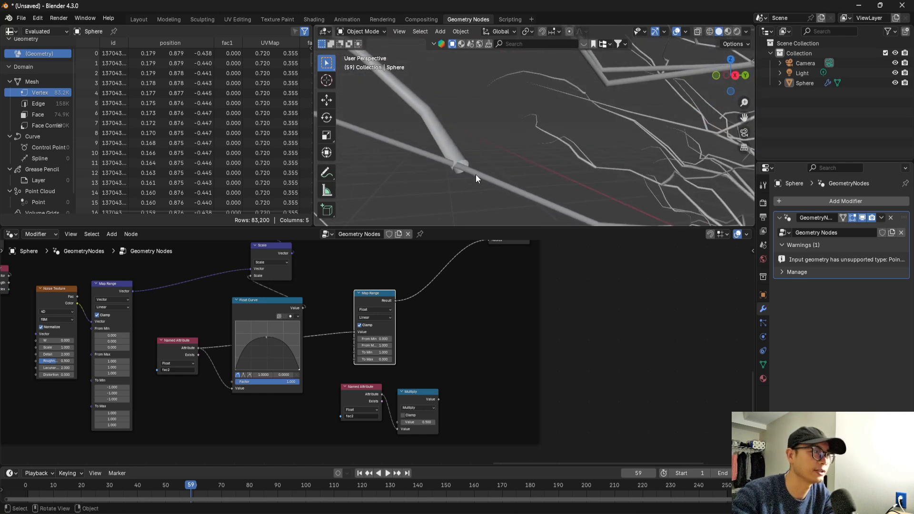
Duplicate the radius Map Range and insert the copy between the lower Named Attribute and Multiply nodes.
{"action": "left_click_drag", "start_coordinate": [369, 395], "coordinate": [573, 322]}
{"action": "scroll", "coordinate": [398, 409], "scroll_direction": "up", "scroll_amount": 1}
{"action": "left_click", "coordinate": [381, 290]}
{"action": "key", "text": "shift+d"}
{"action": "left_click", "coordinate": [427, 387]}
{"action": "middle_click_drag", "start_coordinate": [428, 373], "coordinate": [396, 385]}
{"action": "left_click", "coordinate": [322, 414]}
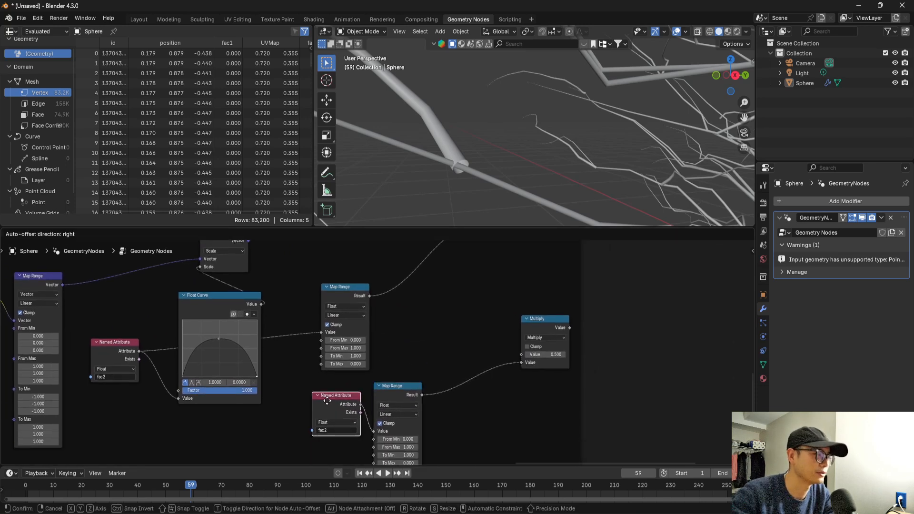
{"action": "left_click_drag", "start_coordinate": [391, 405], "coordinate": [388, 407]}
Connect the results of both radius Map Range nodes to Multiply and its output to Set Curve Radius's Radius.
{"action": "middle_click_drag", "start_coordinate": [428, 376], "coordinate": [420, 408]}
{"action": "left_click_drag", "start_coordinate": [522, 367], "coordinate": [431, 341]}
{"action": "middle_click_drag", "start_coordinate": [346, 332], "coordinate": [347, 333]}
{"action": "left_click_drag", "start_coordinate": [428, 341], "coordinate": [414, 318]}
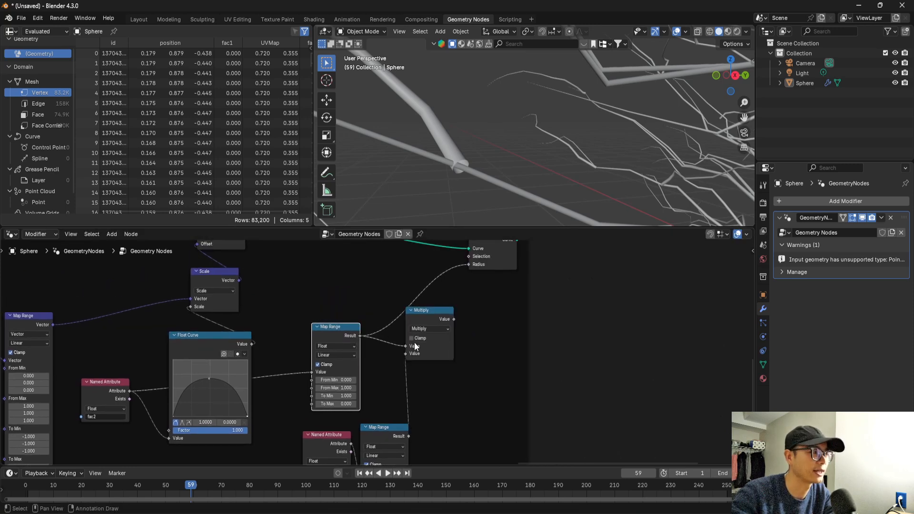
{"action": "middle_click_drag", "start_coordinate": [415, 342], "coordinate": [410, 363]}
{"action": "left_click_drag", "start_coordinate": [449, 340], "coordinate": [463, 286]}
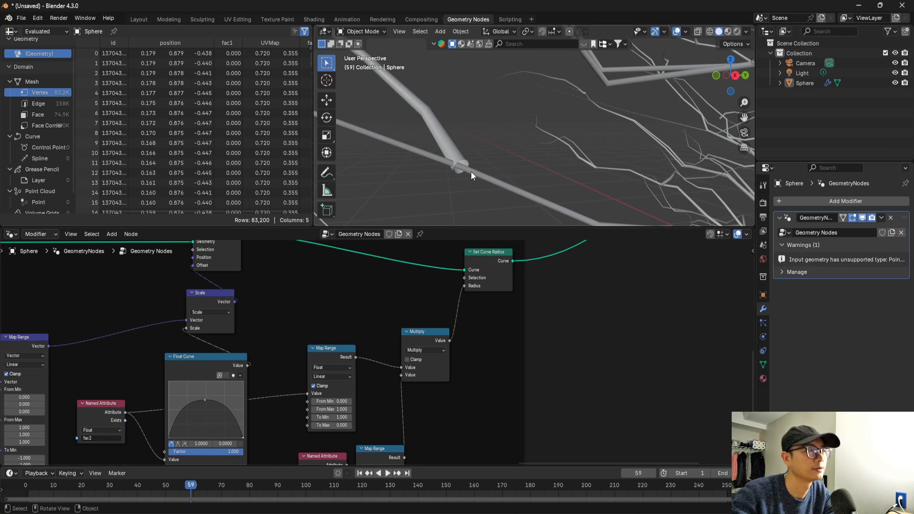
Set the lower Named Attribute node in the radius setup to fac1 and check where the branches join the main lines.
{"action": "middle_click_drag", "start_coordinate": [436, 372], "coordinate": [446, 311]}
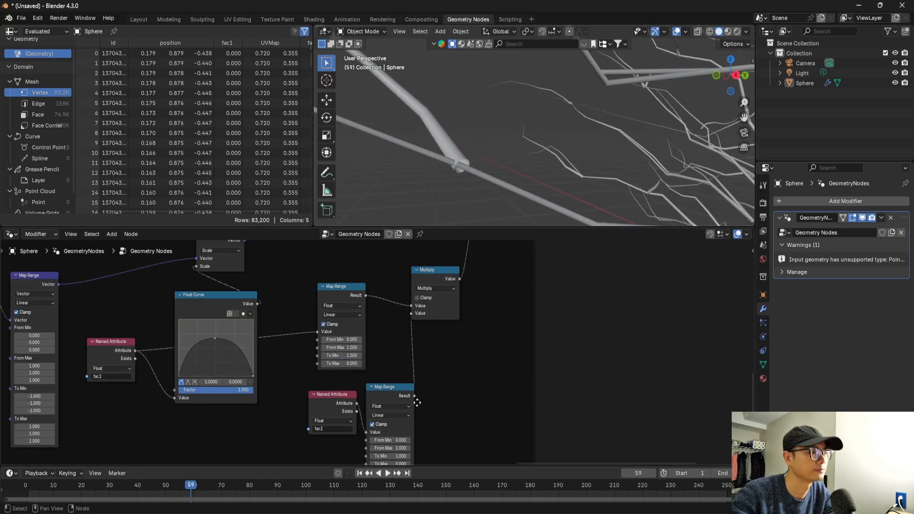
{"action": "middle_click_drag", "start_coordinate": [417, 403], "coordinate": [419, 383]}
{"action": "left_click", "coordinate": [335, 408]}
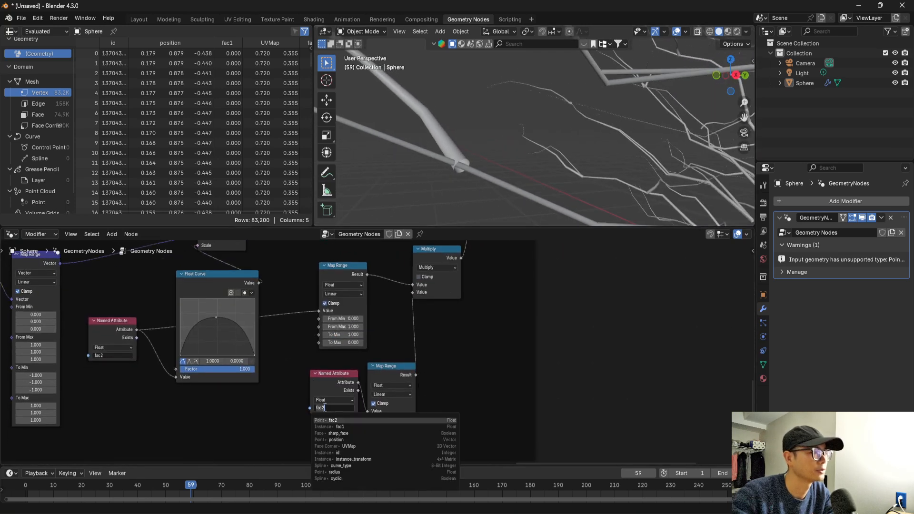
{"action": "left_click", "coordinate": [349, 426]}
{"action": "middle_click_drag", "start_coordinate": [456, 211], "coordinate": [420, 164]}
{"action": "scroll", "coordinate": [439, 299], "scroll_direction": "down", "scroll_amount": 2}
{"action": "middle_click_drag", "start_coordinate": [449, 190], "coordinate": [494, 206]}
{"action": "scroll", "coordinate": [460, 393], "scroll_direction": "down", "scroll_amount": 8}
Preview the Join Geometry output with the Viewer node and inspect the lines against the sphere of points.
{"action": "middle_click_drag", "start_coordinate": [465, 330], "coordinate": [539, 365]}
{"action": "scroll", "coordinate": [474, 279], "scroll_direction": "down", "scroll_amount": 4}
{"action": "scroll", "coordinate": [541, 308], "scroll_direction": "up", "scroll_amount": 3}
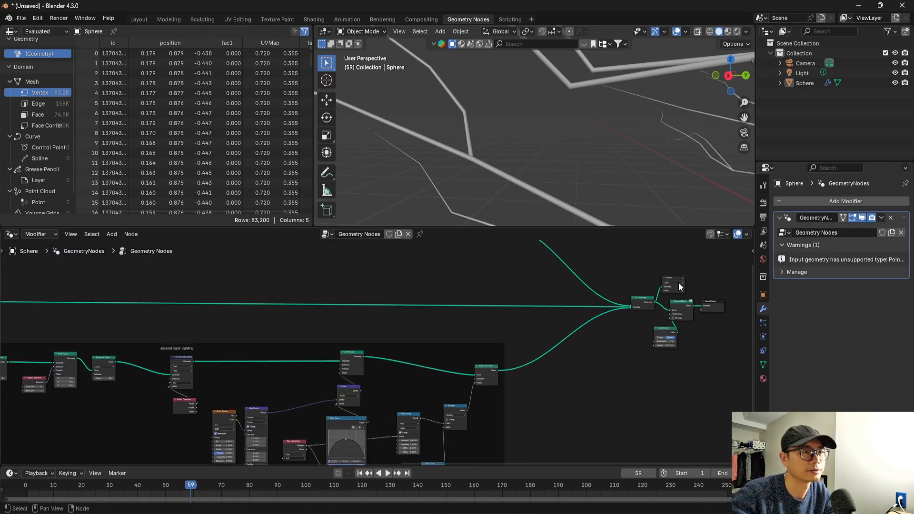
{"action": "left_click", "coordinate": [651, 299], "text": "ctrl+shift"}
{"action": "scroll", "coordinate": [533, 162], "scroll_direction": "down", "scroll_amount": 7}
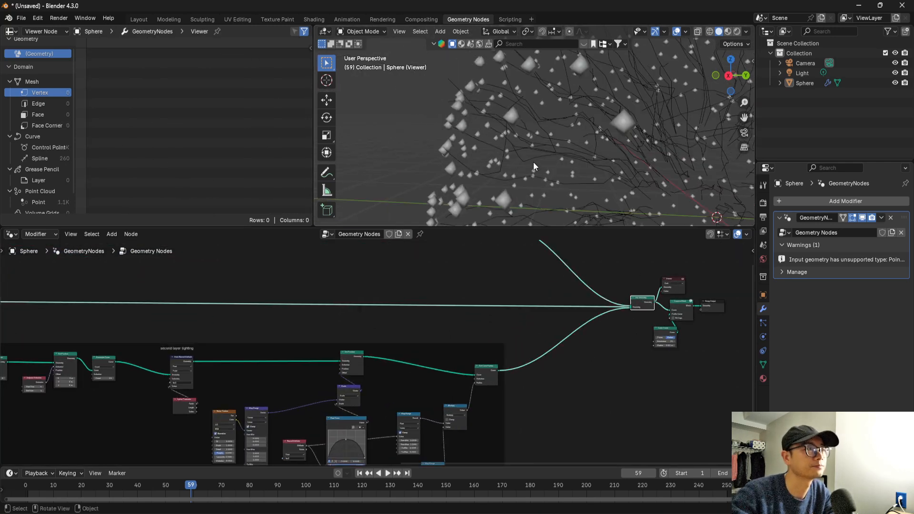
{"action": "middle_click_drag", "start_coordinate": [481, 127], "coordinate": [502, 137]}
{"action": "middle_click_drag", "start_coordinate": [557, 314], "coordinate": [557, 315]}
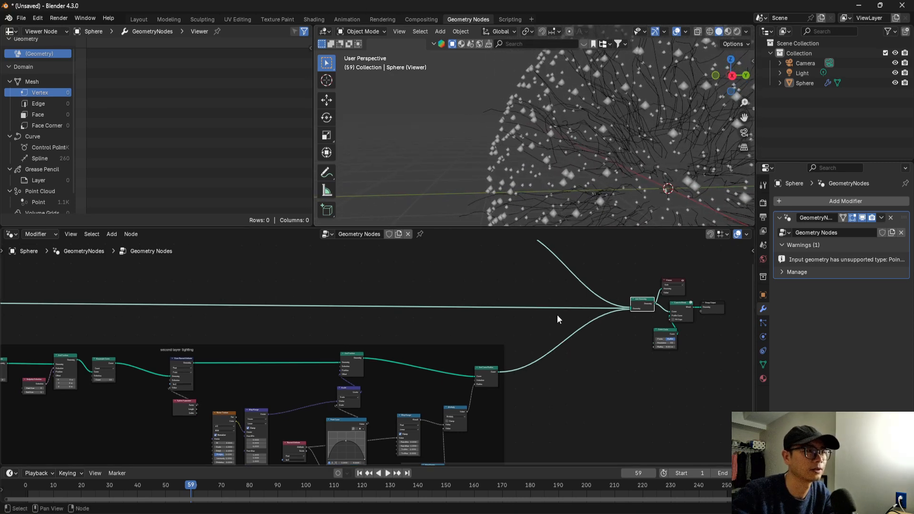
{"action": "right_click_drag", "start_coordinate": [564, 294], "coordinate": [564, 285], "text": "ctrl"}
{"action": "middle_click_drag", "start_coordinate": [567, 129], "coordinate": [585, 143]}
{"action": "key", "text": "ctrl+z"}
{"action": "middle_click_drag", "start_coordinate": [588, 183], "coordinate": [519, 159]}
Link the output of the sampling node above the first layer to the Set Position node after the second layer's Realize Instances.
{"action": "scroll", "coordinate": [465, 318], "scroll_direction": "down", "scroll_amount": 8}
{"action": "middle_click_drag", "start_coordinate": [334, 362], "coordinate": [560, 370]}
{"action": "scroll", "coordinate": [355, 362], "scroll_direction": "up", "scroll_amount": 2}
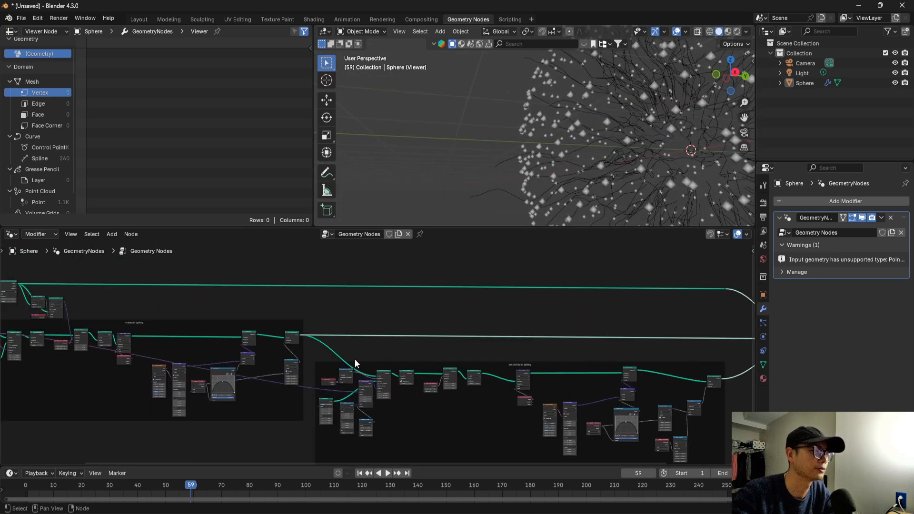
{"action": "scroll", "coordinate": [286, 366], "scroll_direction": "up", "scroll_amount": 2}
{"action": "middle_click_drag", "start_coordinate": [292, 370], "coordinate": [470, 388]}
{"action": "scroll", "coordinate": [252, 336], "scroll_direction": "up", "scroll_amount": 3}
{"action": "middle_click_drag", "start_coordinate": [252, 336], "coordinate": [174, 310]}
{"action": "scroll", "coordinate": [277, 327], "scroll_direction": "up", "scroll_amount": 1}
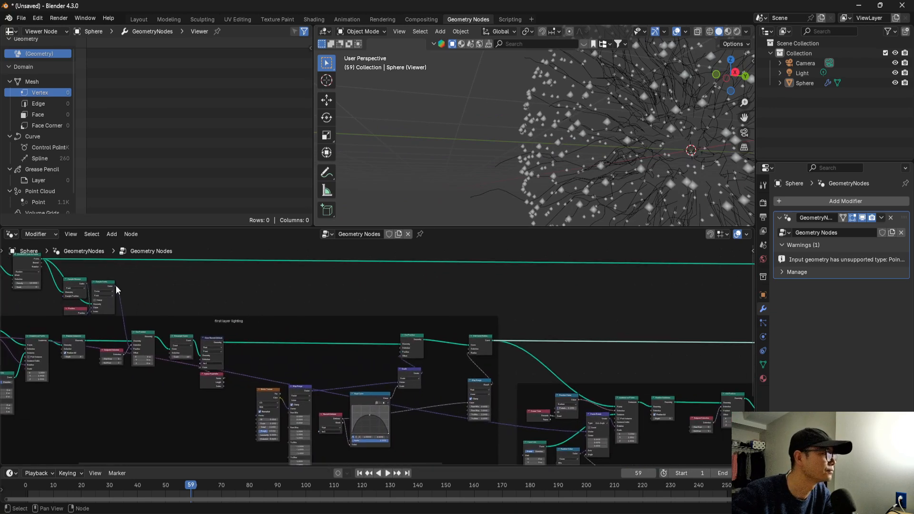
{"action": "middle_click_drag", "start_coordinate": [115, 285], "coordinate": [141, 321]}
{"action": "scroll", "coordinate": [244, 311], "scroll_direction": "down", "scroll_amount": 7}
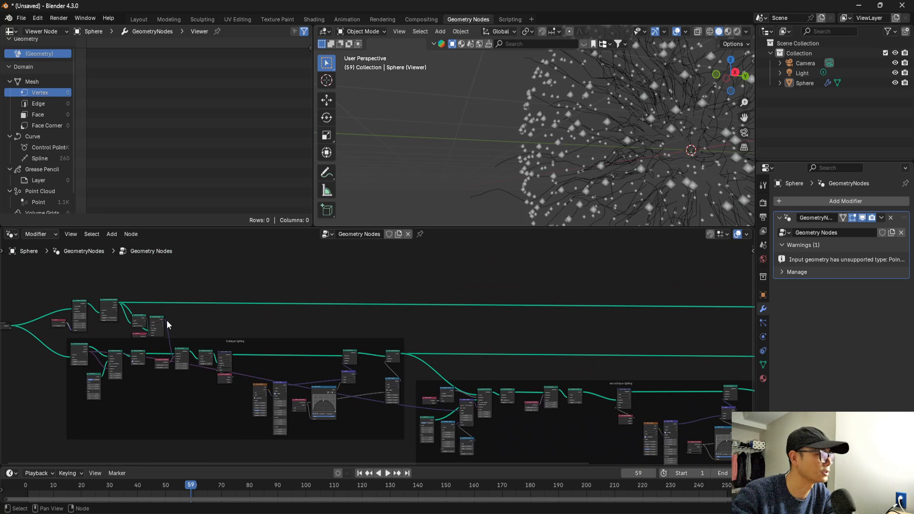
{"action": "left_click_drag", "start_coordinate": [569, 406], "coordinate": [545, 421]}
{"action": "left_click_drag", "start_coordinate": [545, 403], "coordinate": [545, 403]}
Add a reroute on the new link above the second layer's Set Position node and connect it to the Position input.
{"action": "scroll", "coordinate": [545, 402], "scroll_direction": "up", "scroll_amount": 3}
{"action": "middle_click_drag", "start_coordinate": [596, 398], "coordinate": [367, 357]}
{"action": "scroll", "coordinate": [473, 387], "scroll_direction": "up", "scroll_amount": 5}
{"action": "scroll", "coordinate": [383, 413], "scroll_direction": "up", "scroll_amount": 1}
{"action": "middle_click_drag", "start_coordinate": [372, 414], "coordinate": [370, 394]}
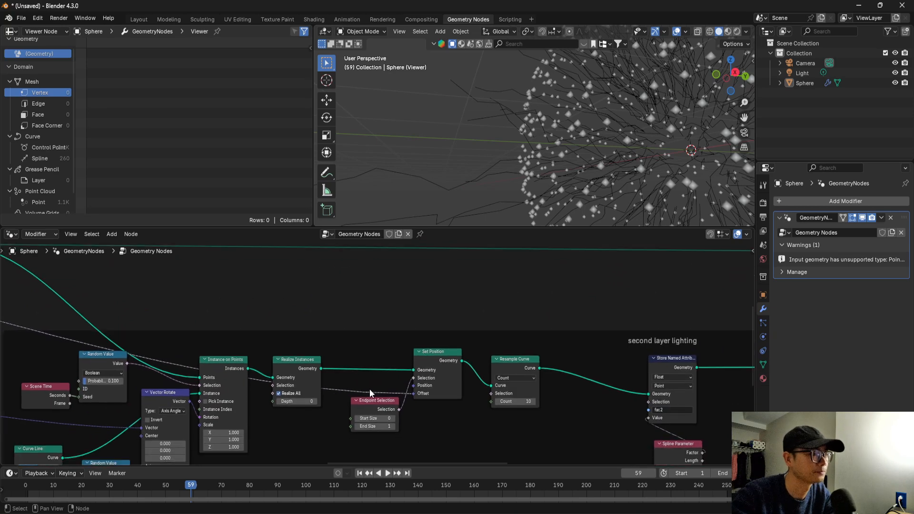
{"action": "left_click_drag", "start_coordinate": [340, 388], "coordinate": [396, 300]}
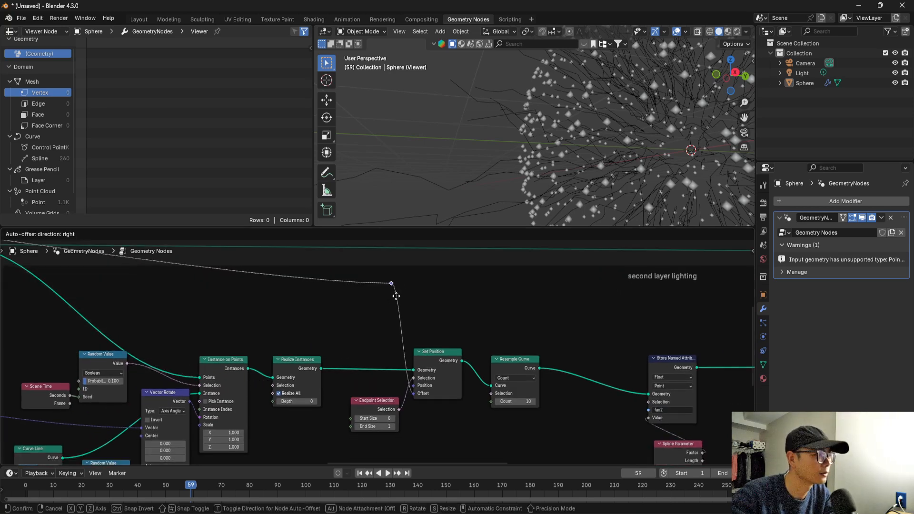
{"action": "scroll", "coordinate": [427, 403], "scroll_direction": "up", "scroll_amount": 3}
{"action": "scroll", "coordinate": [437, 398], "scroll_direction": "up", "scroll_amount": 2}
{"action": "right_click_drag", "start_coordinate": [415, 335], "coordinate": [395, 329], "text": "ctrl"}
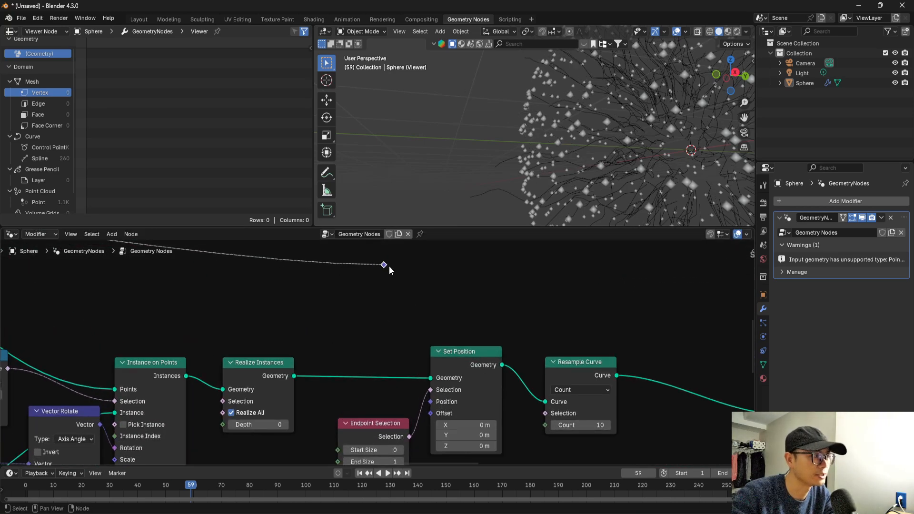
{"action": "left_click_drag", "start_coordinate": [433, 405], "coordinate": [431, 402]}
Delete the Viewer node beside Join Geometry and check the resulting branches and second-layer nodes.
{"action": "middle_click_drag", "start_coordinate": [582, 159], "coordinate": [621, 138]}
{"action": "scroll", "coordinate": [547, 345], "scroll_direction": "down", "scroll_amount": 2}
{"action": "scroll", "coordinate": [547, 345], "scroll_direction": "down", "scroll_amount": 3}
{"action": "middle_click_drag", "start_coordinate": [681, 357], "coordinate": [224, 367]}
{"action": "scroll", "coordinate": [379, 358], "scroll_direction": "down", "scroll_amount": 4}
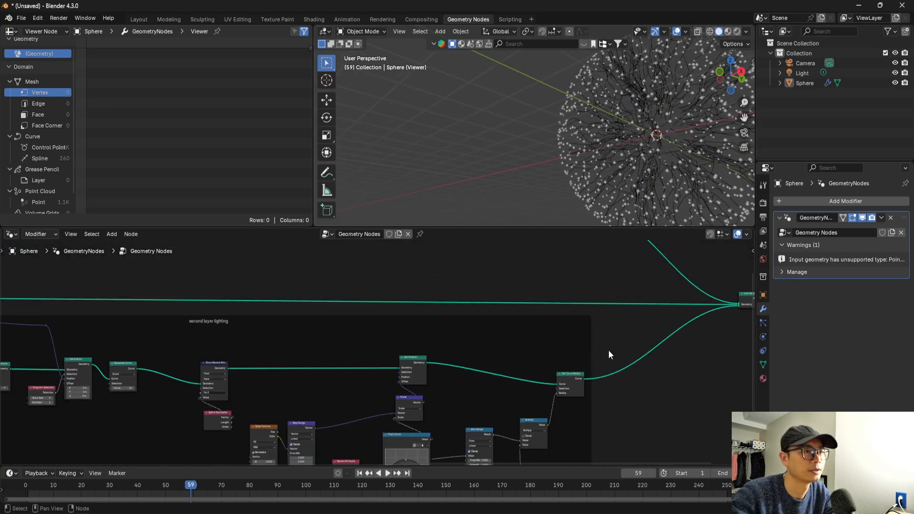
{"action": "middle_click_drag", "start_coordinate": [619, 349], "coordinate": [347, 358]}
{"action": "key", "text": "x"}
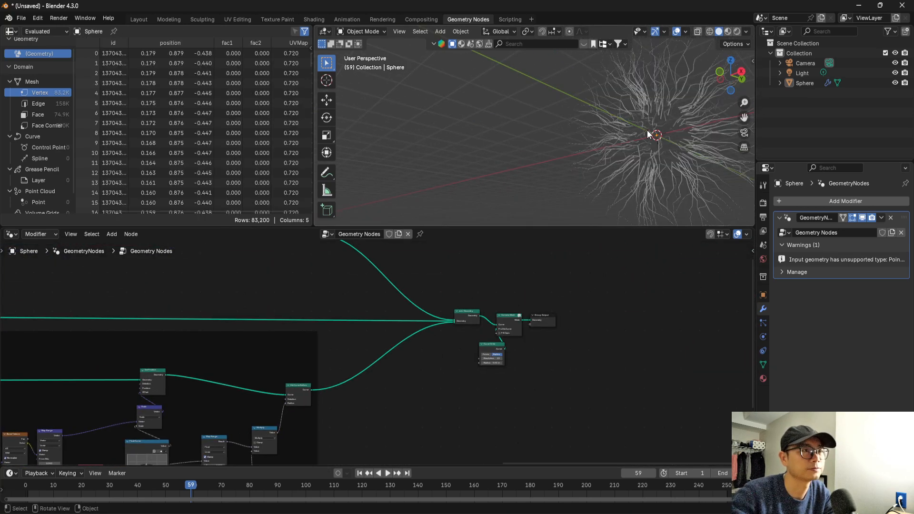
{"action": "middle_click_drag", "start_coordinate": [633, 164], "coordinate": [545, 148]}
{"action": "middle_click_drag", "start_coordinate": [166, 429], "coordinate": [446, 331]}
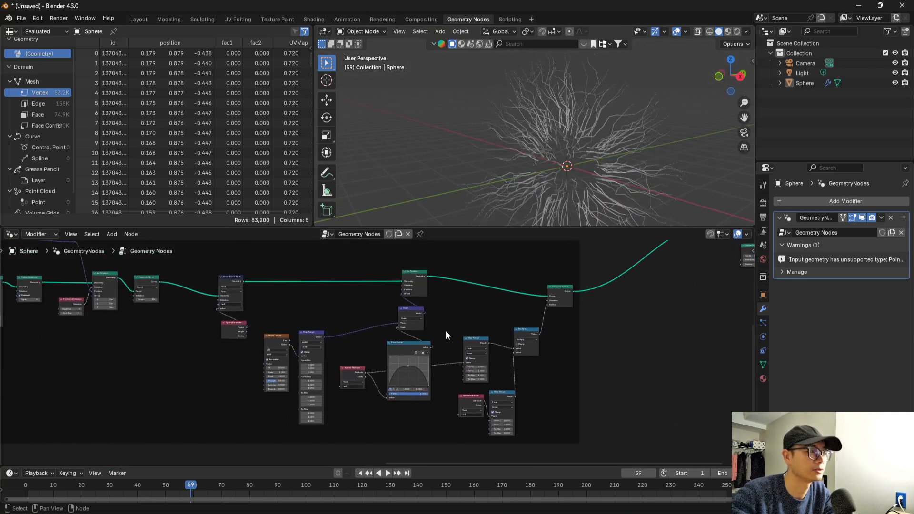
{"action": "middle_click_drag", "start_coordinate": [341, 371], "coordinate": [415, 362]}
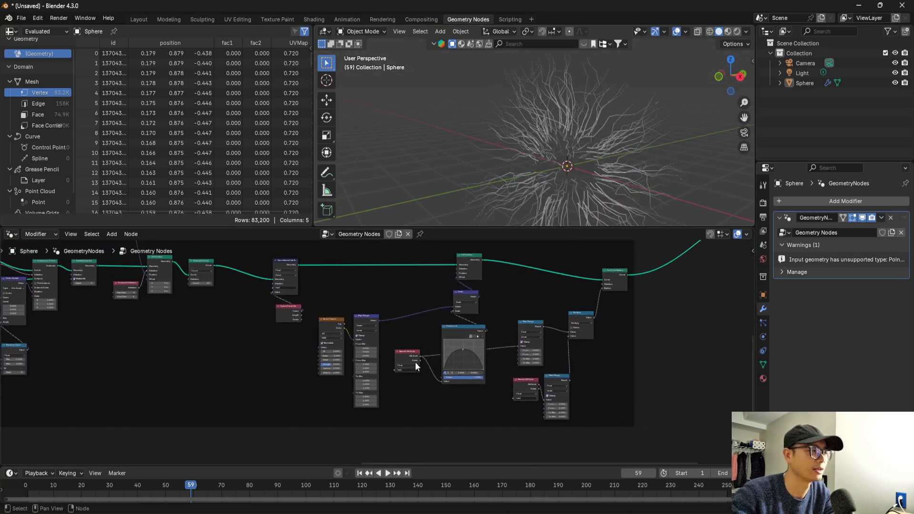
Set the Scale of the second layer's Noise Texture to 3.2.
{"action": "scroll", "coordinate": [337, 302], "scroll_direction": "up", "scroll_amount": 1}
{"action": "left_click_drag", "start_coordinate": [349, 337], "coordinate": [376, 352]}
{"action": "scroll", "coordinate": [376, 351], "scroll_direction": "up", "scroll_amount": 2}
{"action": "left_click_drag", "start_coordinate": [365, 307], "coordinate": [378, 310]}
{"action": "scroll", "coordinate": [403, 337], "scroll_direction": "up", "scroll_amount": 3}
{"action": "middle_click_drag", "start_coordinate": [386, 338], "coordinate": [507, 369]}
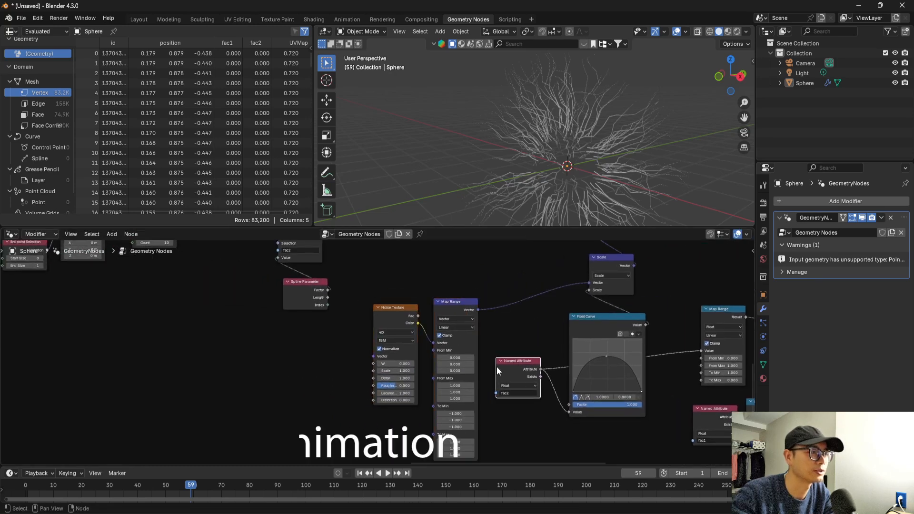
{"action": "scroll", "coordinate": [419, 359], "scroll_direction": "up", "scroll_amount": 2}
{"action": "scroll", "coordinate": [416, 381], "scroll_direction": "up", "scroll_amount": 2}
{"action": "left_click_drag", "start_coordinate": [433, 387], "coordinate": [541, 388]}
{"action": "scroll", "coordinate": [548, 164], "scroll_direction": "up", "scroll_amount": 4}
{"action": "middle_click_drag", "start_coordinate": [520, 166], "coordinate": [497, 168]}
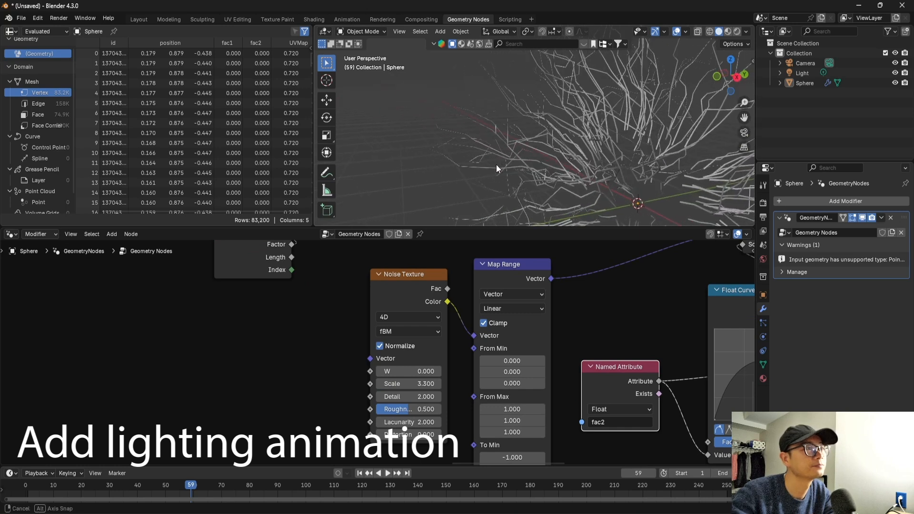
{"action": "left_click_drag", "start_coordinate": [412, 384], "coordinate": [408, 383]}
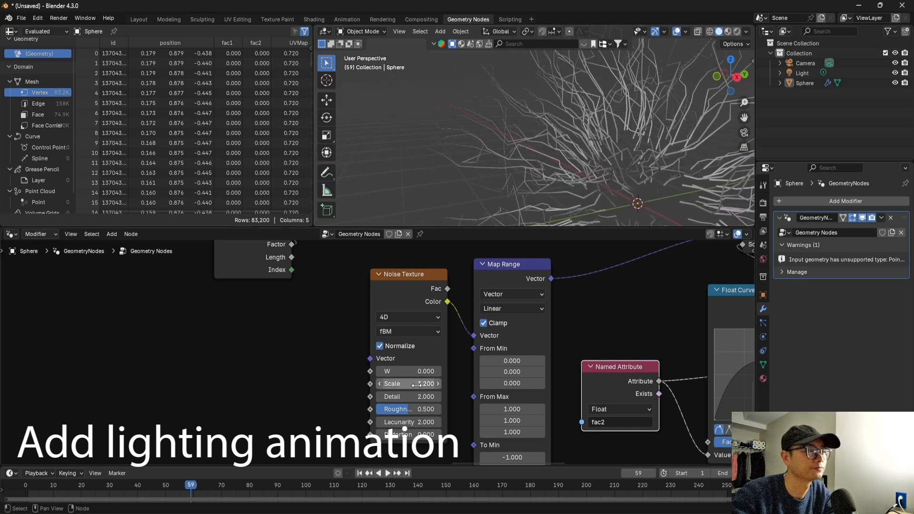
Play the animation briefly to examine how the second-layer branches move.
{"action": "scroll", "coordinate": [410, 381], "scroll_direction": "down", "scroll_amount": 2}
{"action": "scroll", "coordinate": [371, 371], "scroll_direction": "down", "scroll_amount": 3}
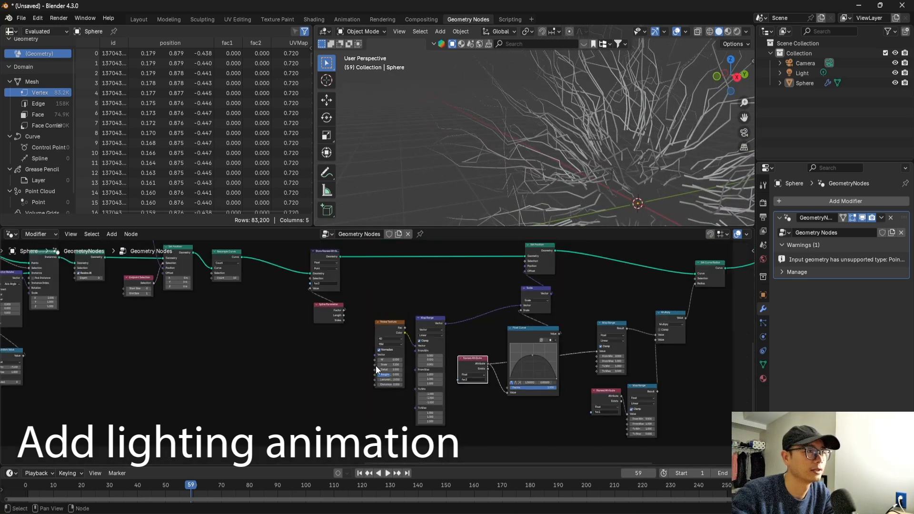
{"action": "scroll", "coordinate": [376, 366], "scroll_direction": "down", "scroll_amount": 8}
{"action": "middle_click_drag", "start_coordinate": [637, 294], "coordinate": [574, 311]}
{"action": "scroll", "coordinate": [587, 311], "scroll_direction": "up", "scroll_amount": 2}
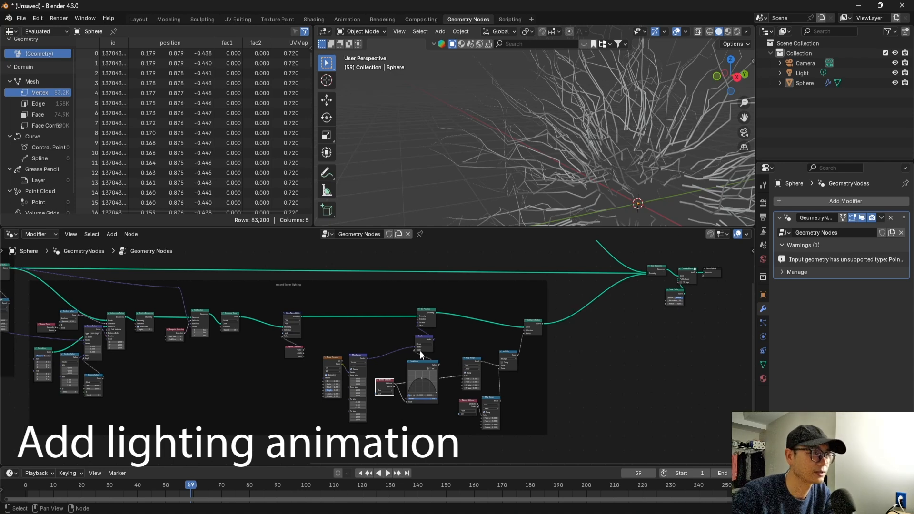
{"action": "key", "text": "space"}
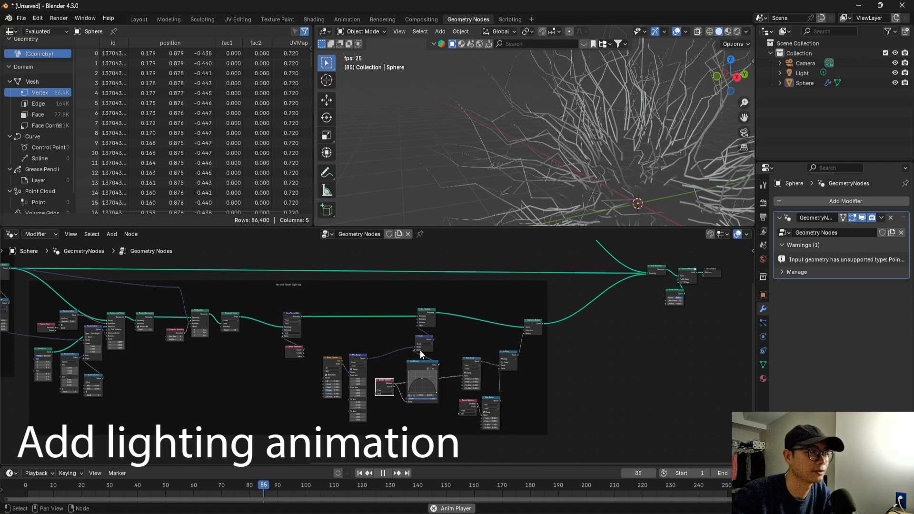
{"action": "key", "text": "space"}
Add a Scene Time node beside the second layer's Noise Texture.
{"action": "scroll", "coordinate": [479, 358], "scroll_direction": "up", "scroll_amount": 6}
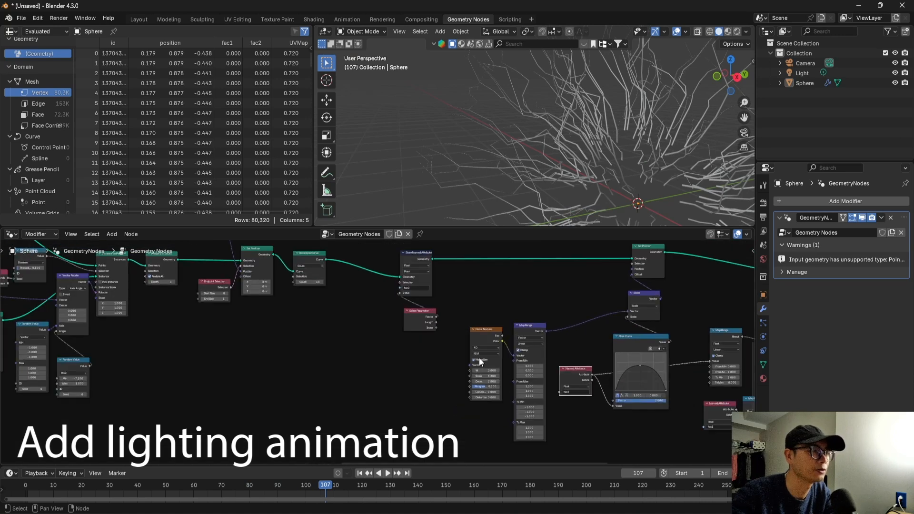
{"action": "middle_click_drag", "start_coordinate": [514, 367], "coordinate": [470, 360]}
{"action": "key", "text": "shift+a"}
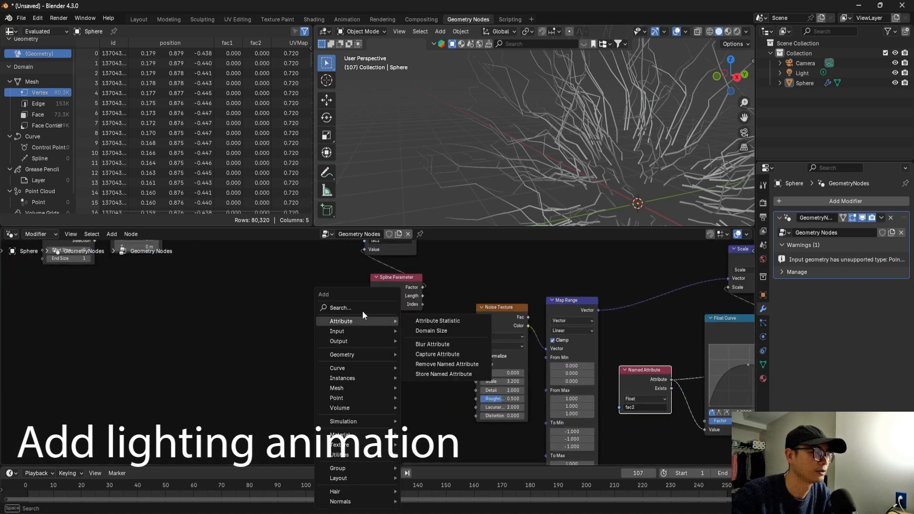
{"action": "type", "text": "sce"}
{"action": "left_click", "coordinate": [431, 329]}
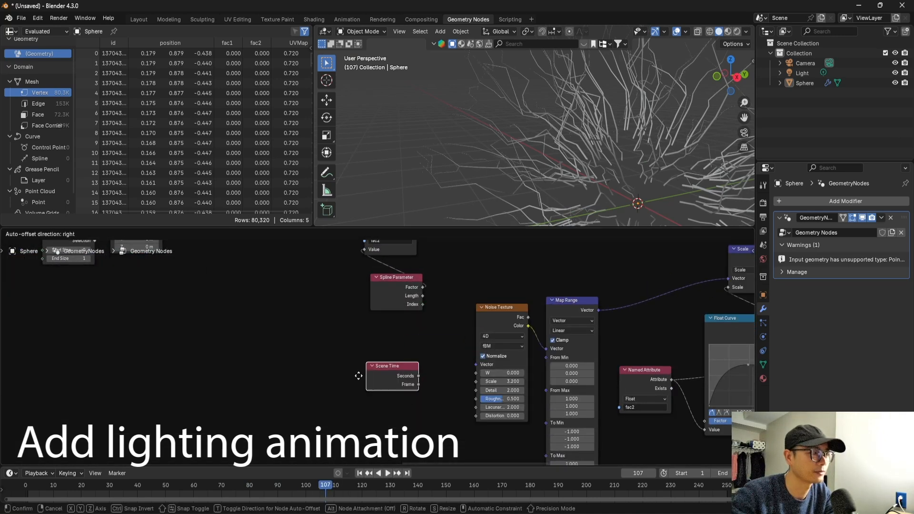
{"action": "left_click", "coordinate": [384, 385]}
Multiply Scene Time's Seconds by 4 with a Math node, feed it into the second layer's Noise Texture W, and start playback.
{"action": "left_click_drag", "start_coordinate": [386, 383], "coordinate": [411, 385]}
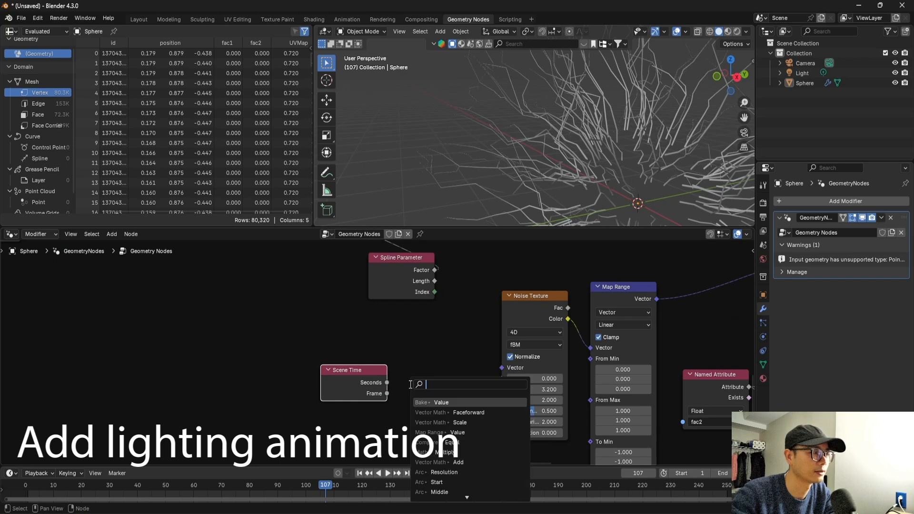
{"action": "key", "text": "Return"}
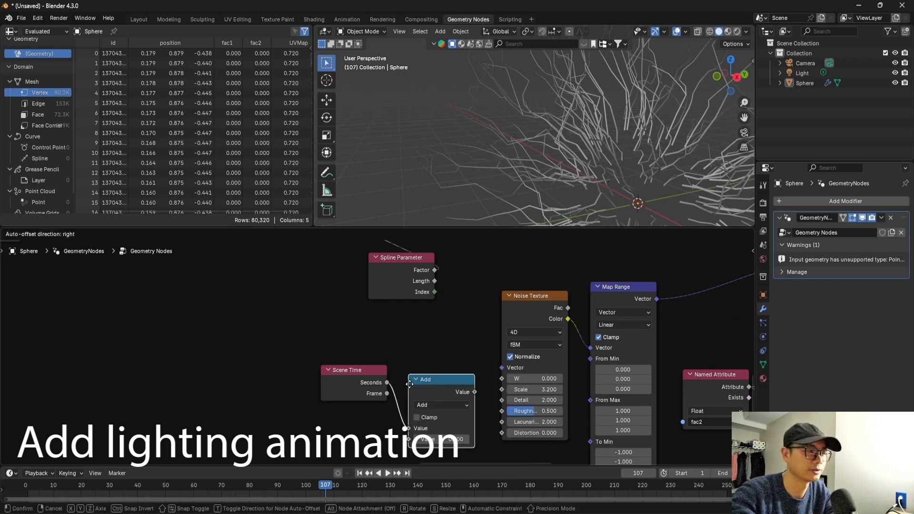
{"action": "left_click", "coordinate": [440, 409]}
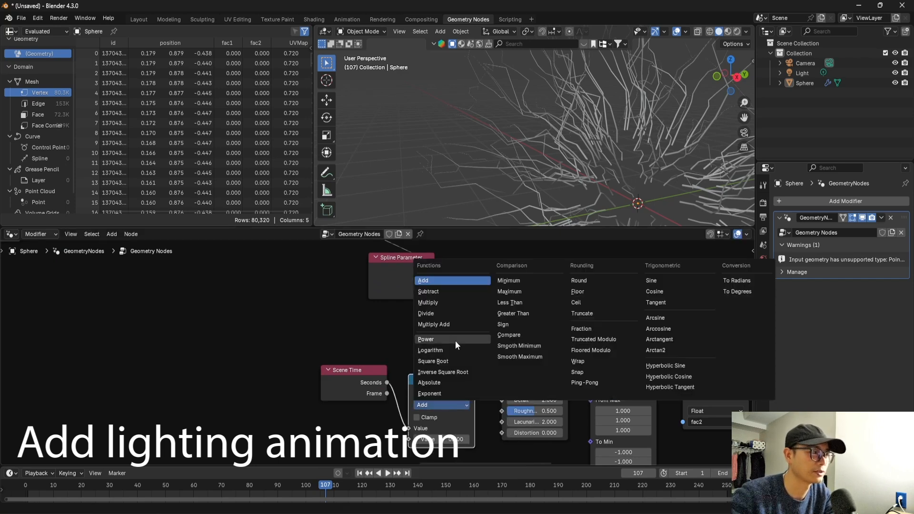
{"action": "left_click", "coordinate": [450, 301]}
{"action": "left_click_drag", "start_coordinate": [430, 382], "coordinate": [421, 358]}
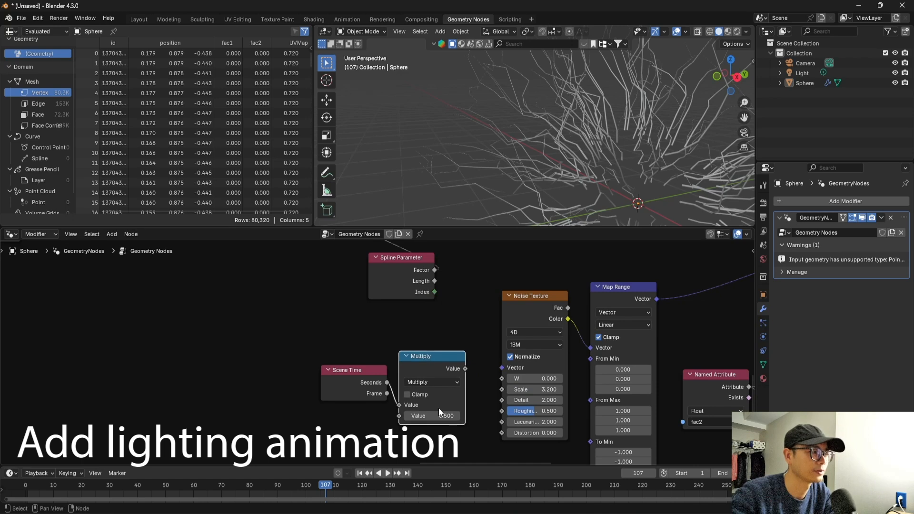
{"action": "left_click_drag", "start_coordinate": [496, 373], "coordinate": [501, 380]}
{"action": "key", "text": "space"}
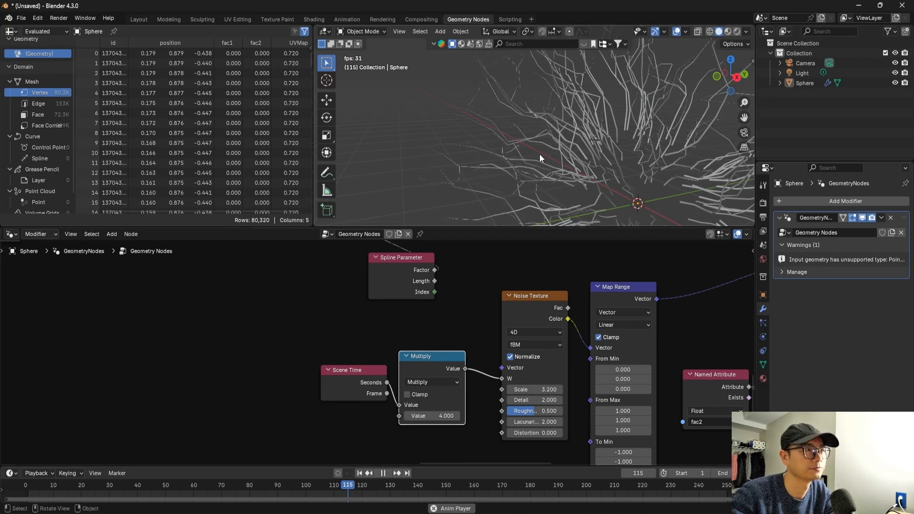
Duplicate the Scene Time and Multiply nodes and move the copies into the first layer's frame.
{"action": "left_click_drag", "start_coordinate": [358, 344], "coordinate": [467, 392]}
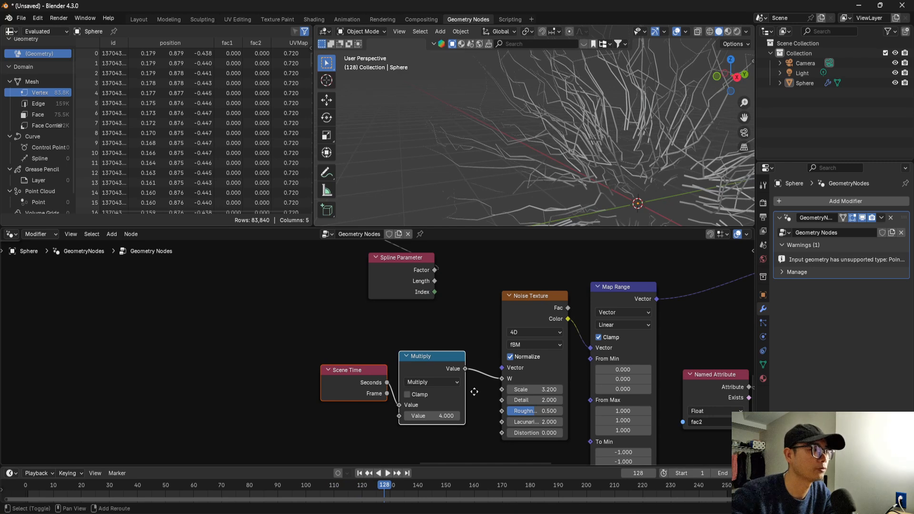
{"action": "key", "text": "shift+d"}
{"action": "left_click", "coordinate": [294, 392]}
{"action": "key", "text": "Home"}
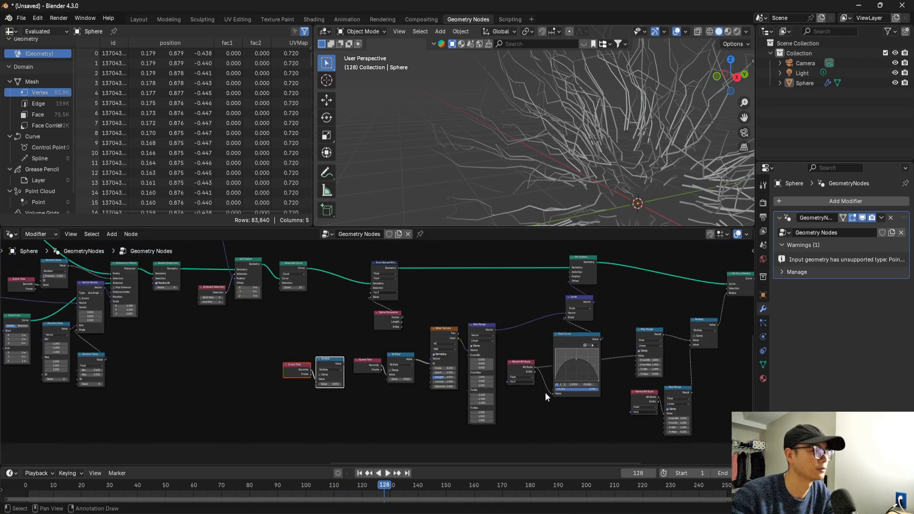
{"action": "scroll", "coordinate": [376, 374], "scroll_direction": "down", "scroll_amount": 4}
{"action": "middle_click_drag", "start_coordinate": [380, 387], "coordinate": [668, 408]}
{"action": "left_click_drag", "start_coordinate": [634, 389], "coordinate": [241, 344]}
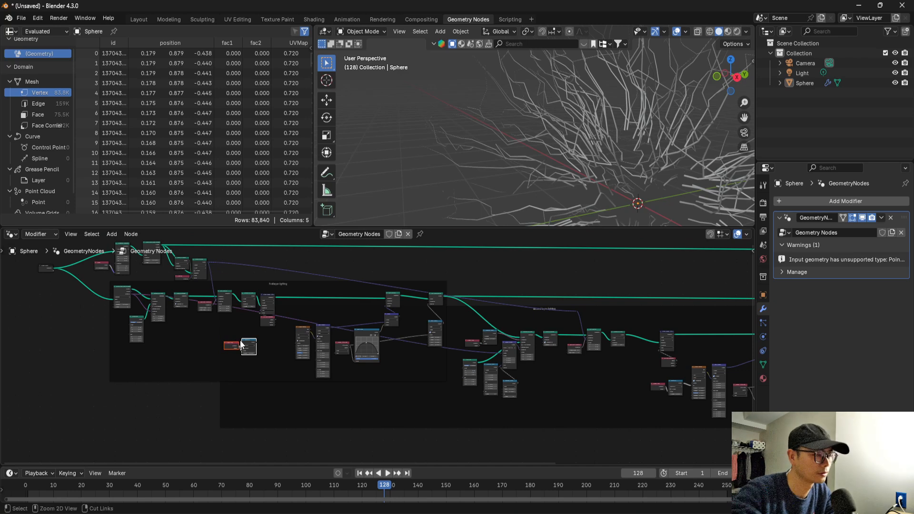
Place the copied time nodes beside the first layer's Noise Texture and link Multiply's Value to its W input.
{"action": "scroll", "coordinate": [241, 343], "scroll_direction": "up", "scroll_amount": 3}
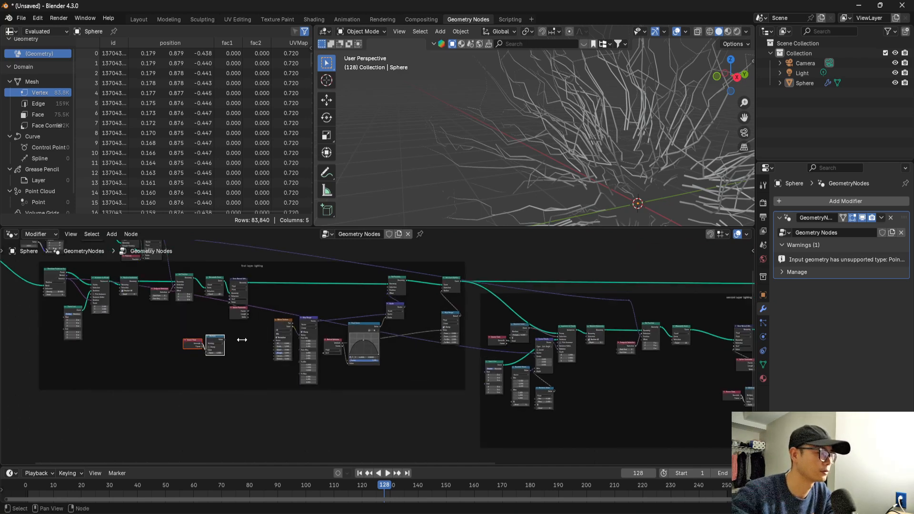
{"action": "scroll", "coordinate": [413, 353], "scroll_direction": "up", "scroll_amount": 4}
{"action": "middle_click_drag", "start_coordinate": [403, 343], "coordinate": [307, 356]}
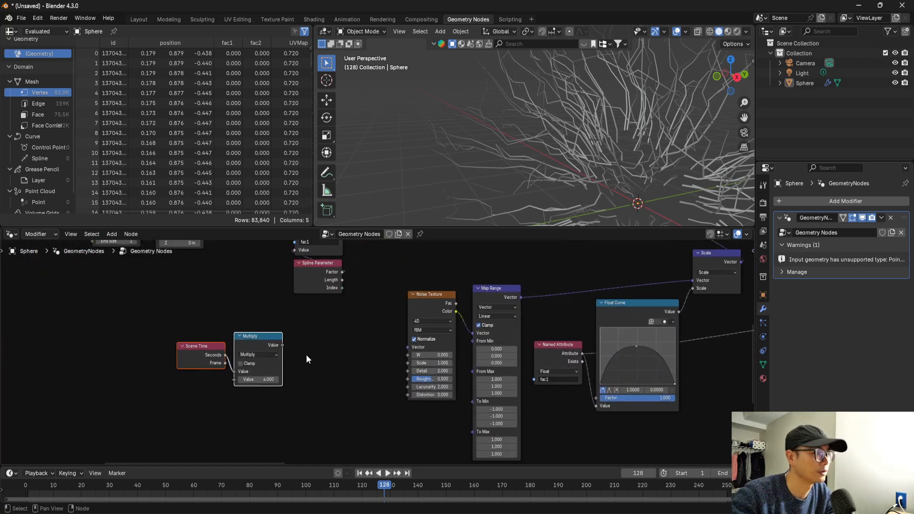
{"action": "key", "text": "g"}
{"action": "left_click", "coordinate": [399, 348]}
{"action": "scroll", "coordinate": [399, 348], "scroll_direction": "up", "scroll_amount": 1}
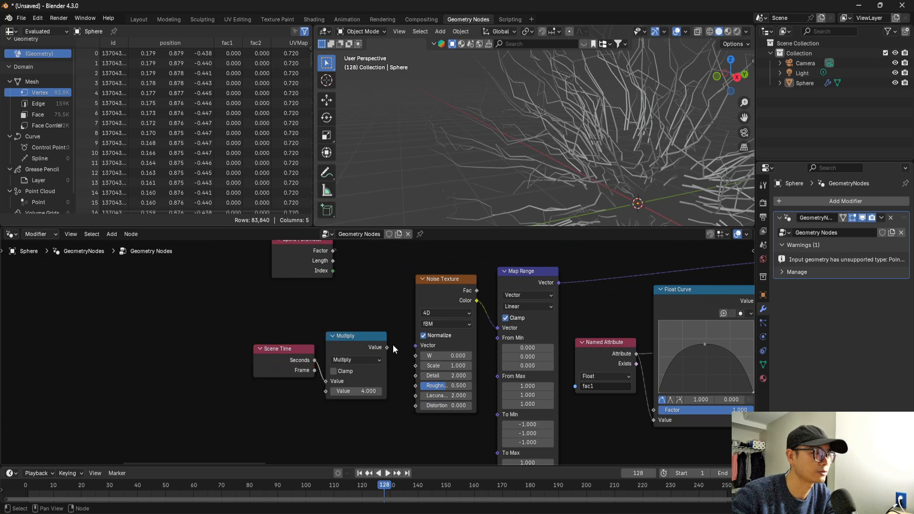
{"action": "scroll", "coordinate": [386, 365], "scroll_direction": "down", "scroll_amount": 4}
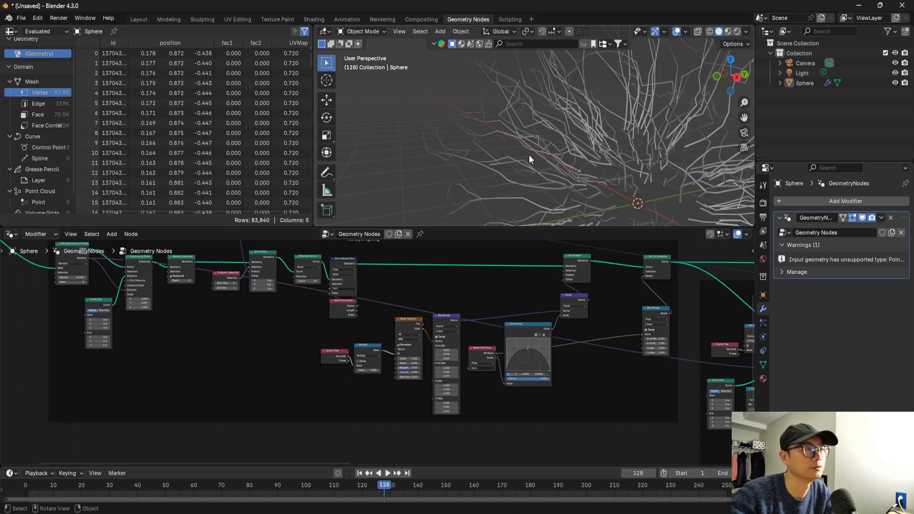
Save the project as "test EN" in the lighting folder and play the animation of both layers.
{"action": "key", "text": "ctrl+s"}
{"action": "left_click", "coordinate": [356, 383]}
{"action": "type", "text": "test"}
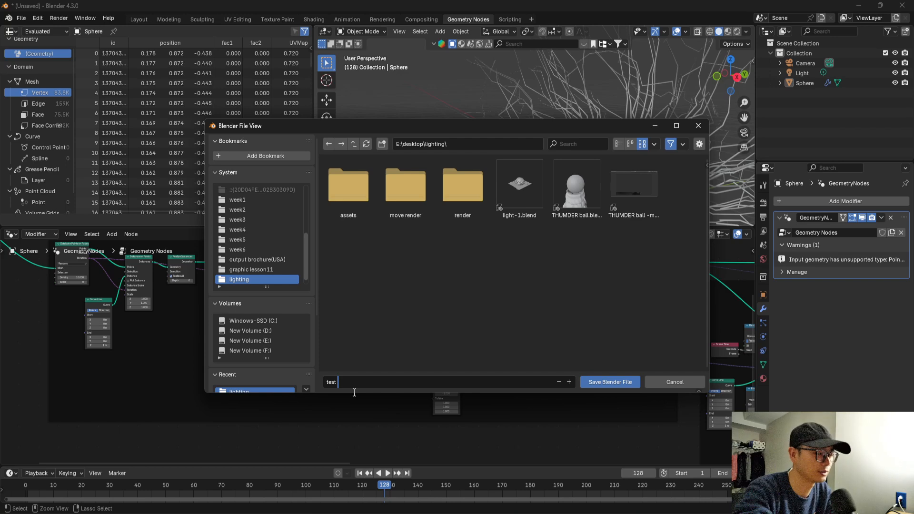
{"action": "type", "text": " EN"}
{"action": "key", "text": "Return"}
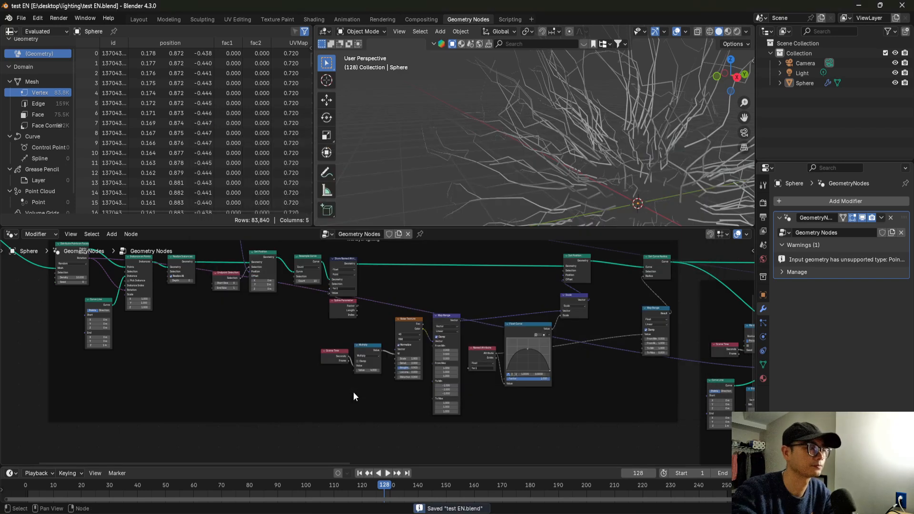
{"action": "key", "text": "space"}
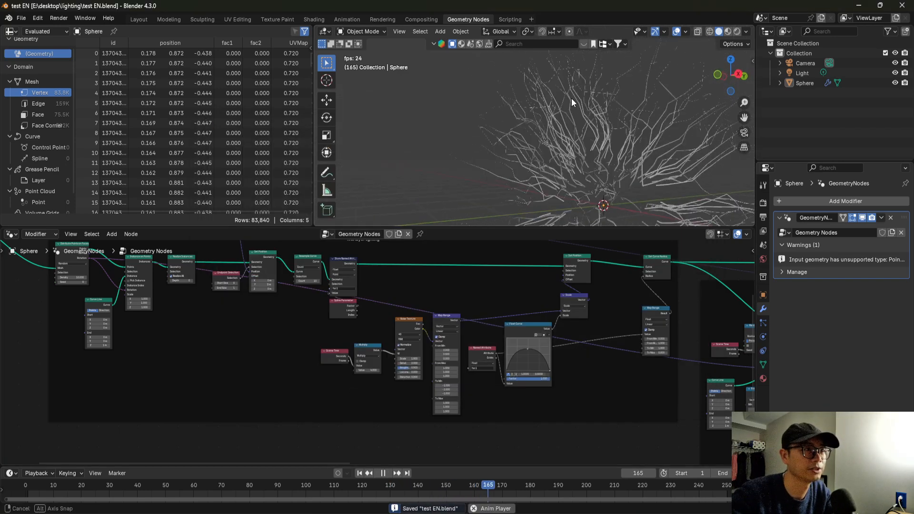
{"action": "key", "text": "space"}
Connect a Viewer node to the Join Geometry output and play the animation to preview the lines with the sphere points.
{"action": "scroll", "coordinate": [425, 364], "scroll_direction": "down", "scroll_amount": 2}
{"action": "scroll", "coordinate": [425, 364], "scroll_direction": "down", "scroll_amount": 6}
{"action": "middle_click_drag", "start_coordinate": [591, 356], "coordinate": [259, 351]}
{"action": "scroll", "coordinate": [500, 363], "scroll_direction": "up", "scroll_amount": 4}
{"action": "middle_click_drag", "start_coordinate": [467, 353], "coordinate": [387, 381]}
{"action": "scroll", "coordinate": [462, 349], "scroll_direction": "up", "scroll_amount": 4}
{"action": "scroll", "coordinate": [469, 343], "scroll_direction": "up", "scroll_amount": 1}
{"action": "left_click", "coordinate": [466, 313], "text": "ctrl+shift"}
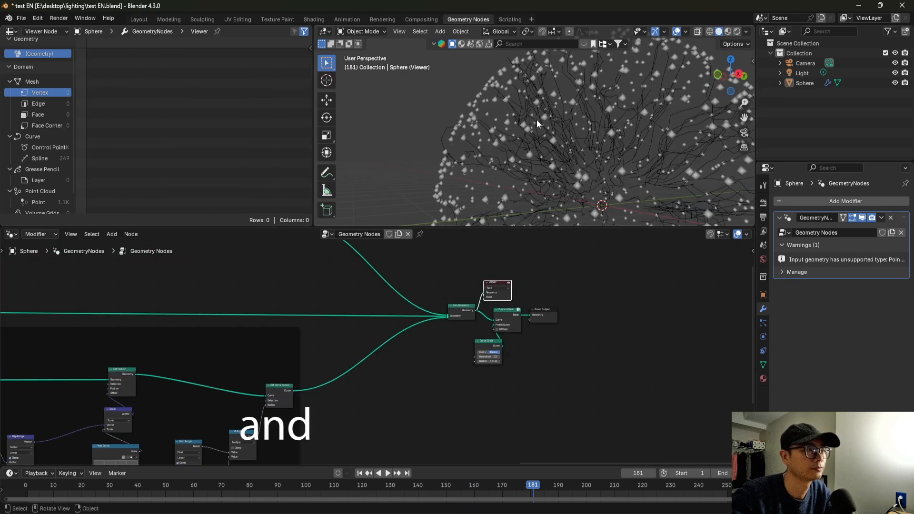
{"action": "key", "text": "space"}
{"action": "middle_click_drag", "start_coordinate": [550, 99], "coordinate": [526, 136]}
{"action": "key", "text": "space"}
Move Curve to Mesh, Curve Circle and Group Output farther from Join Geometry, spacing Group Output apart from Curve to Mesh.
{"action": "scroll", "coordinate": [538, 313], "scroll_direction": "up", "scroll_amount": 1}
{"action": "scroll", "coordinate": [538, 314], "scroll_direction": "up", "scroll_amount": 1}
{"action": "middle_click_drag", "start_coordinate": [548, 328], "coordinate": [416, 329]}
{"action": "left_click_drag", "start_coordinate": [444, 389], "coordinate": [373, 322]}
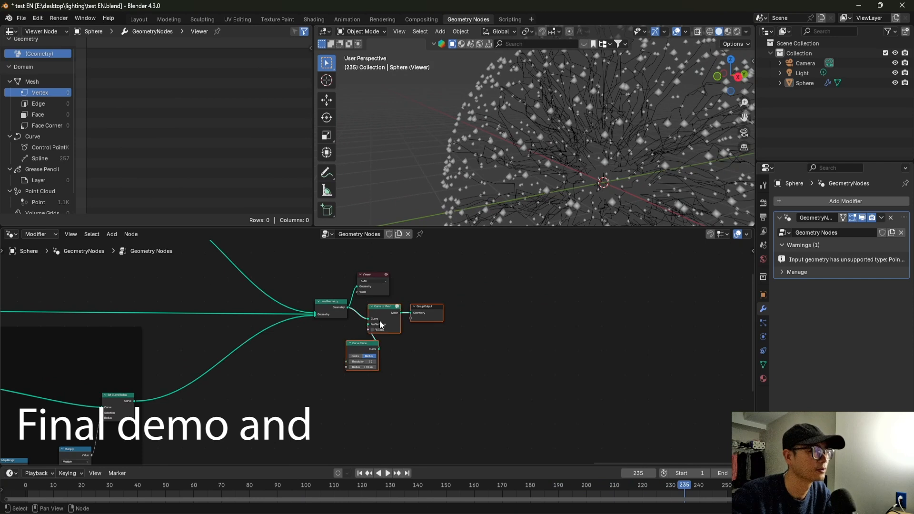
{"action": "left_click_drag", "start_coordinate": [493, 310], "coordinate": [495, 315]}
{"action": "left_click_drag", "start_coordinate": [425, 370], "coordinate": [467, 307]}
{"action": "scroll", "coordinate": [500, 307], "scroll_direction": "up", "scroll_amount": 3}
{"action": "left_click_drag", "start_coordinate": [544, 305], "coordinate": [654, 303]}
{"action": "left_click_drag", "start_coordinate": [441, 344], "coordinate": [469, 343]}
Move the second layer's Set Curve Radius node slightly upward and inspect the previewed sphere from another angle.
{"action": "scroll", "coordinate": [442, 312], "scroll_direction": "down", "scroll_amount": 2}
{"action": "middle_click_drag", "start_coordinate": [360, 317], "coordinate": [543, 305]}
{"action": "scroll", "coordinate": [288, 367], "scroll_direction": "down", "scroll_amount": 4}
{"action": "middle_click_drag", "start_coordinate": [273, 371], "coordinate": [268, 329]}
{"action": "scroll", "coordinate": [300, 365], "scroll_direction": "up", "scroll_amount": 2}
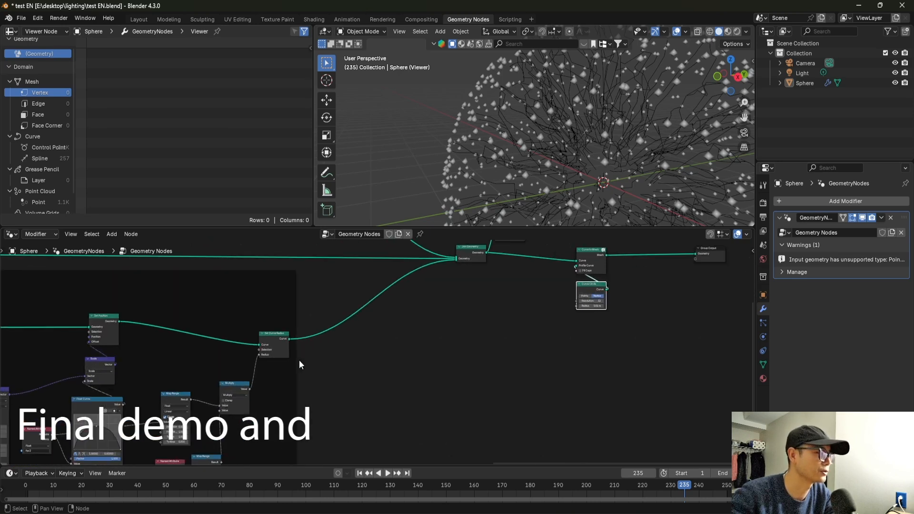
{"action": "left_click_drag", "start_coordinate": [273, 345], "coordinate": [273, 332]}
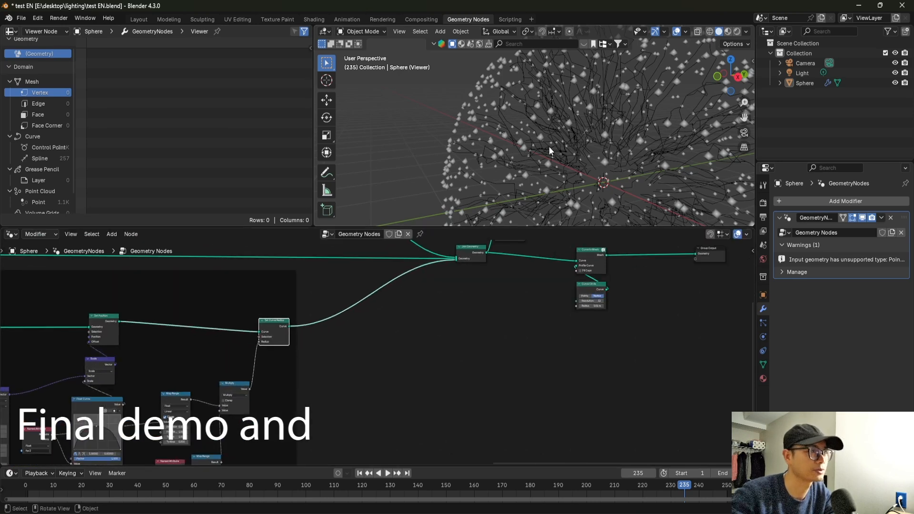
{"action": "middle_click_drag", "start_coordinate": [604, 133], "coordinate": [639, 152]}
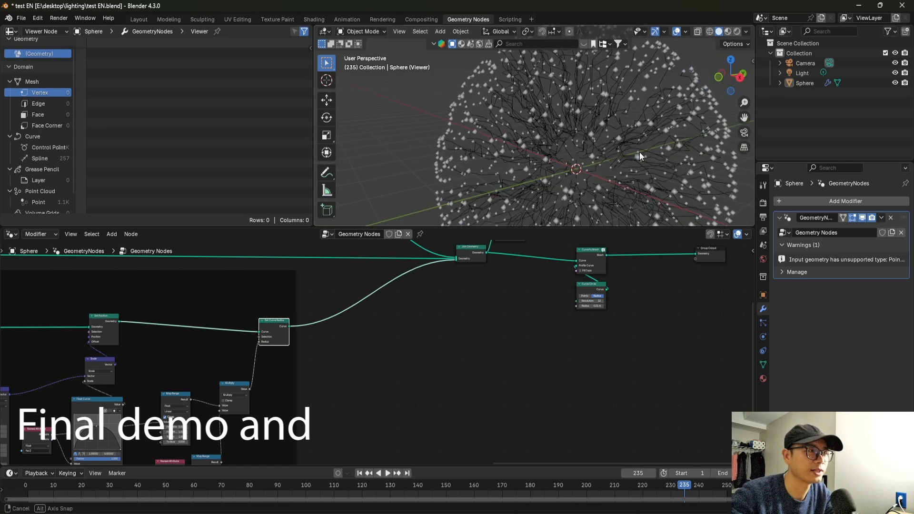
{"action": "scroll", "coordinate": [632, 124], "scroll_direction": "up", "scroll_amount": 1}
{"action": "middle_click_drag", "start_coordinate": [577, 135], "coordinate": [544, 142], "text": "shift"}
Insert a Set Material node between Curve to Mesh and Group Output and assign the material named Material.
{"action": "middle_click_drag", "start_coordinate": [404, 327], "coordinate": [250, 391]}
{"action": "scroll", "coordinate": [381, 310], "scroll_direction": "up", "scroll_amount": 1}
{"action": "scroll", "coordinate": [352, 286], "scroll_direction": "up", "scroll_amount": 2}
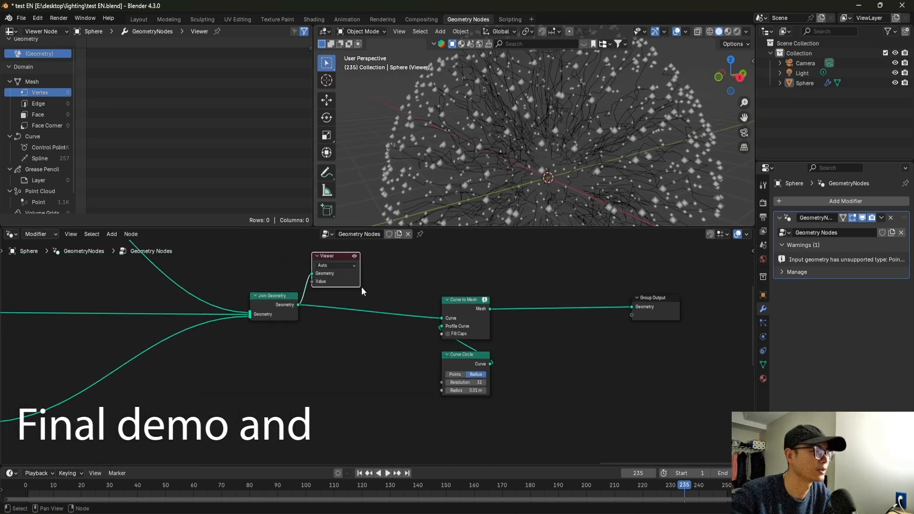
{"action": "left_click_drag", "start_coordinate": [470, 305], "coordinate": [521, 300]}
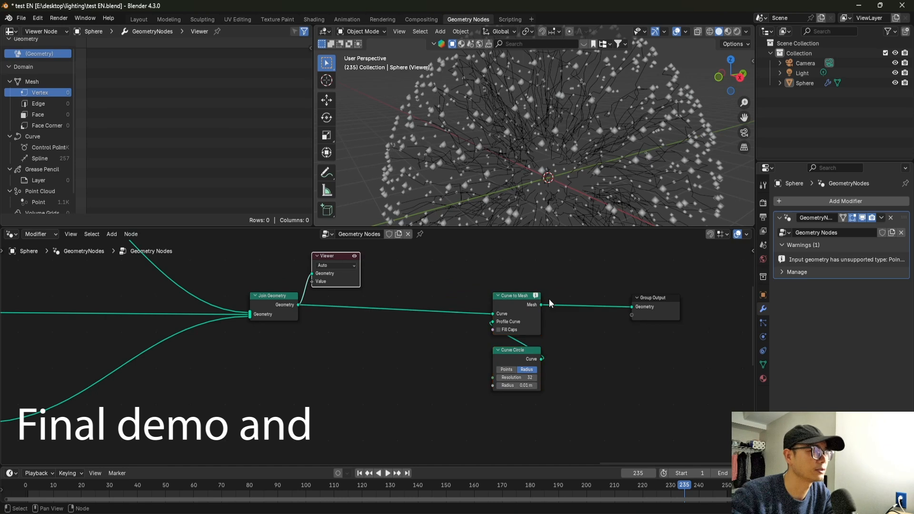
{"action": "key", "text": "shift+a"}
{"action": "type", "text": "set m"}
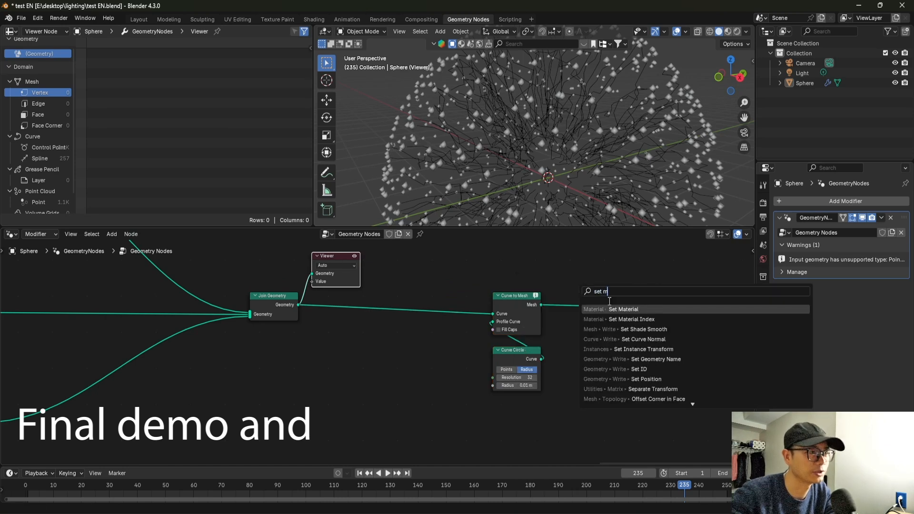
{"action": "key", "text": "Return"}
{"action": "left_click", "coordinate": [578, 304]}
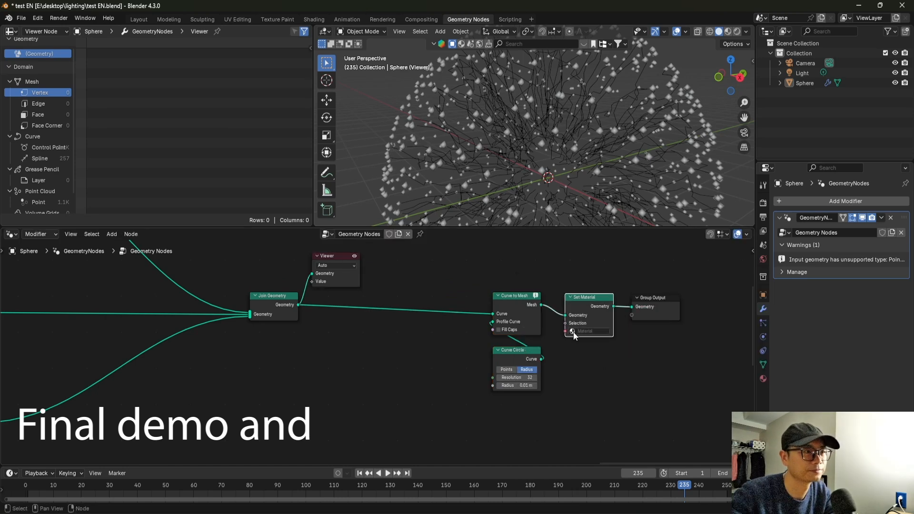
{"action": "left_click", "coordinate": [586, 349]}
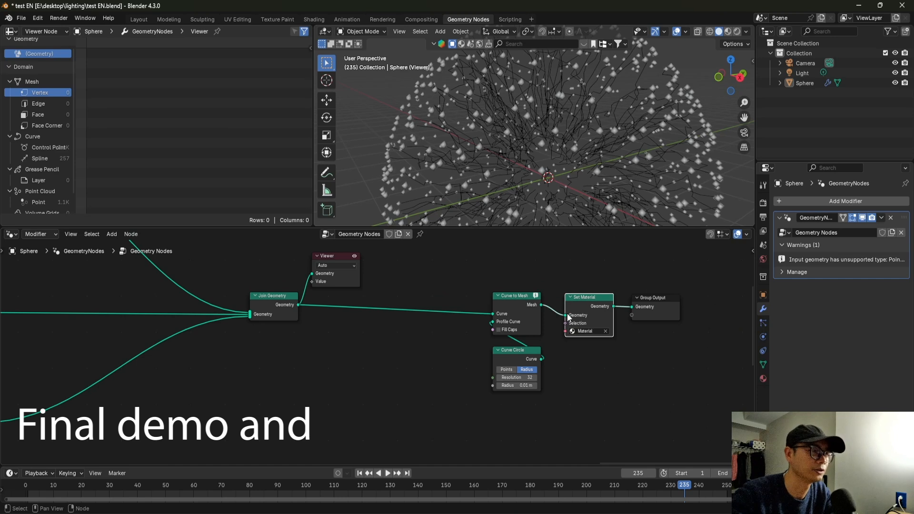
{"action": "scroll", "coordinate": [633, 310], "scroll_direction": "up", "scroll_amount": 1}
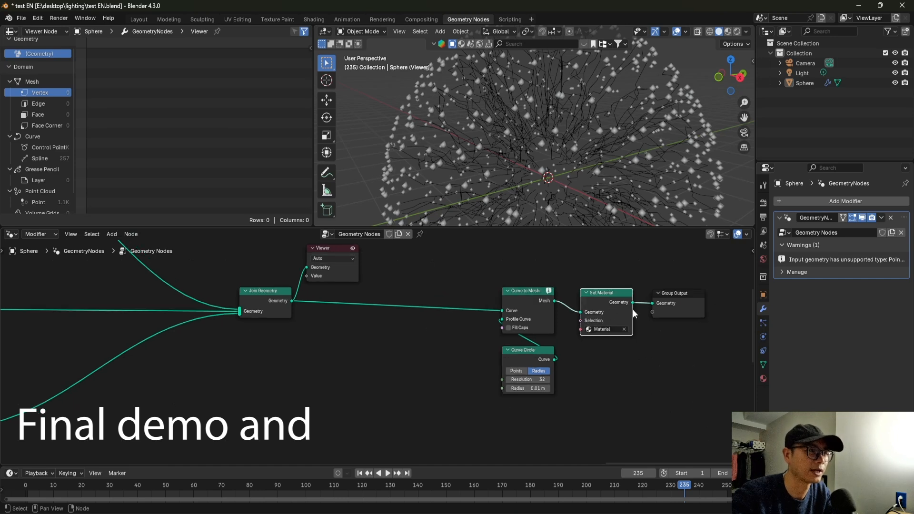
Delete the Viewer node attached to Join Geometry and look over the whole node tree.
{"action": "left_click", "coordinate": [327, 253]}
{"action": "key", "text": "x"}
{"action": "scroll", "coordinate": [462, 346], "scroll_direction": "down", "scroll_amount": 4}
{"action": "middle_click_drag", "start_coordinate": [399, 333], "coordinate": [649, 323]}
{"action": "scroll", "coordinate": [453, 338], "scroll_direction": "down", "scroll_amount": 3}
{"action": "scroll", "coordinate": [581, 326], "scroll_direction": "down", "scroll_amount": 6}
{"action": "middle_click_drag", "start_coordinate": [322, 352], "coordinate": [417, 336]}
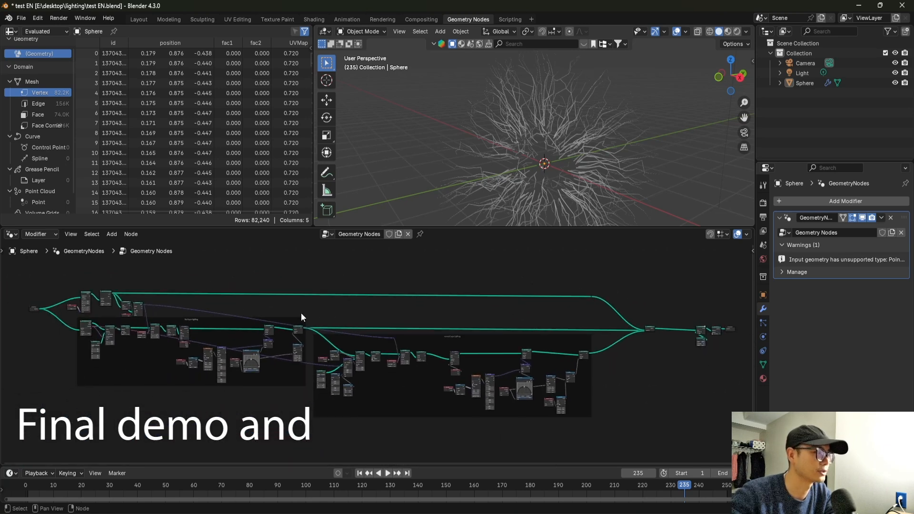
{"action": "scroll", "coordinate": [416, 308], "scroll_direction": "up", "scroll_amount": 3}
{"action": "middle_click_drag", "start_coordinate": [333, 321], "coordinate": [165, 343]}
{"action": "scroll", "coordinate": [286, 335], "scroll_direction": "down", "scroll_amount": 3}
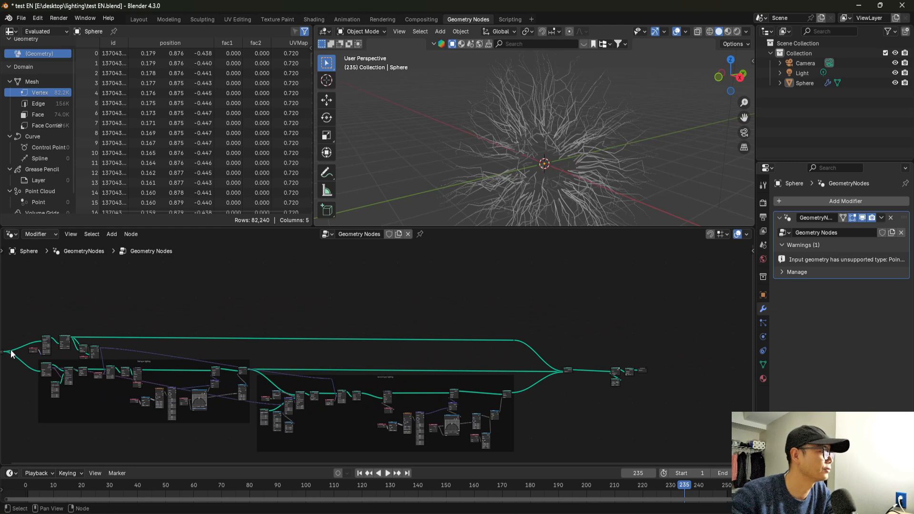
Branch the outer sphere's Transform Geometry output into a new Join Geometry node placed near the end of the tree.
{"action": "left_click_drag", "start_coordinate": [178, 329], "coordinate": [371, 310]}
{"action": "middle_click_drag", "start_coordinate": [105, 326], "coordinate": [298, 322]}
{"action": "scroll", "coordinate": [296, 322], "scroll_direction": "up", "scroll_amount": 4}
{"action": "middle_click_drag", "start_coordinate": [223, 331], "coordinate": [44, 338]}
{"action": "left_click", "coordinate": [24, 335]}
{"action": "left_click_drag", "start_coordinate": [16, 334], "coordinate": [724, 325]}
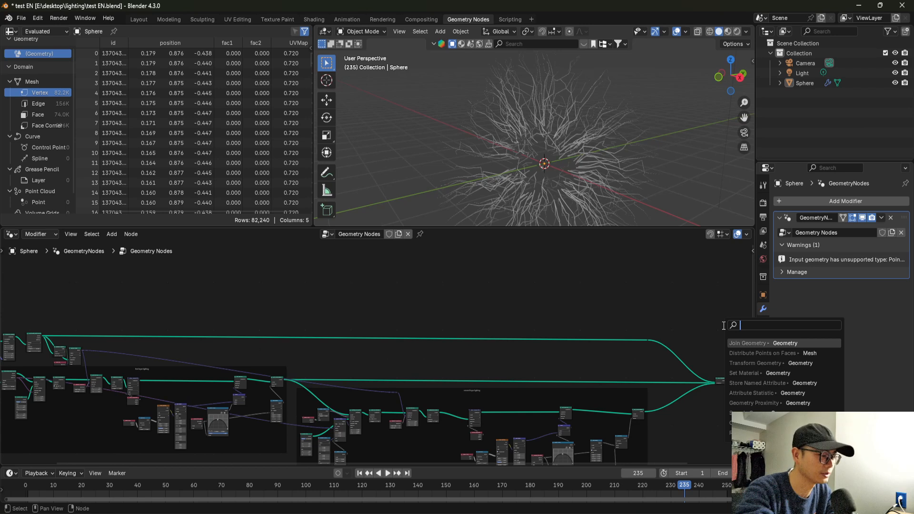
{"action": "key", "text": "Return"}
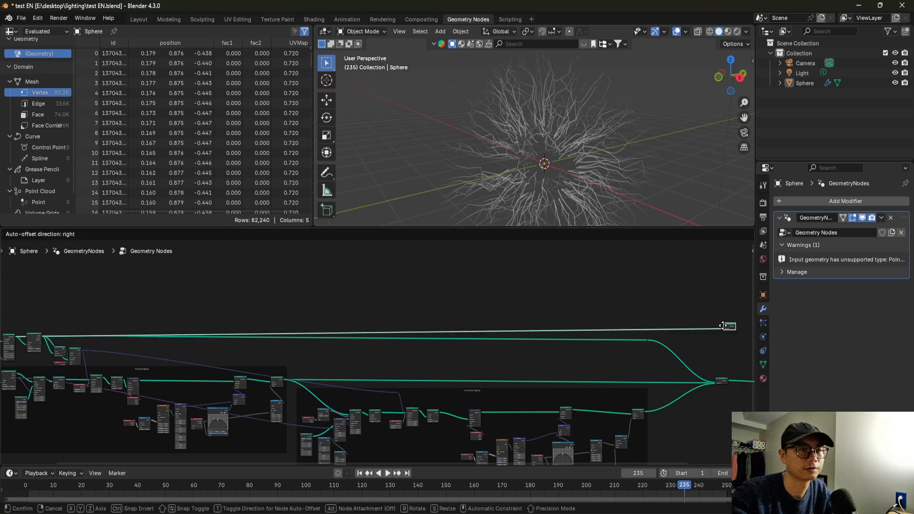
{"action": "left_click", "coordinate": [723, 326]}
Place the new Join Geometry between Set Material and Group Output so the sphere mesh and the lightning are merged.
{"action": "middle_click_drag", "start_coordinate": [596, 377], "coordinate": [350, 380]}
{"action": "scroll", "coordinate": [588, 367], "scroll_direction": "up", "scroll_amount": 2}
{"action": "scroll", "coordinate": [589, 366], "scroll_direction": "up", "scroll_amount": 2}
{"action": "middle_click_drag", "start_coordinate": [558, 368], "coordinate": [388, 319]}
{"action": "scroll", "coordinate": [388, 318], "scroll_direction": "up", "scroll_amount": 3}
{"action": "left_click_drag", "start_coordinate": [413, 338], "coordinate": [573, 341]}
{"action": "middle_click_drag", "start_coordinate": [394, 329], "coordinate": [384, 356]}
{"action": "left_click_drag", "start_coordinate": [247, 273], "coordinate": [483, 347]}
Duplicate the Set Material node and insert the copy on the sphere's link into the final Join Geometry.
{"action": "scroll", "coordinate": [381, 355], "scroll_direction": "up", "scroll_amount": 2}
{"action": "left_click_drag", "start_coordinate": [383, 371], "coordinate": [647, 377]}
{"action": "scroll", "coordinate": [468, 321], "scroll_direction": "up", "scroll_amount": 2}
{"action": "left_click", "coordinate": [366, 400]}
{"action": "key", "text": "shift+d"}
{"action": "left_click", "coordinate": [467, 269]}
{"action": "scroll", "coordinate": [470, 267], "scroll_direction": "up", "scroll_amount": 1}
{"action": "left_click_drag", "start_coordinate": [469, 265], "coordinate": [462, 265]}
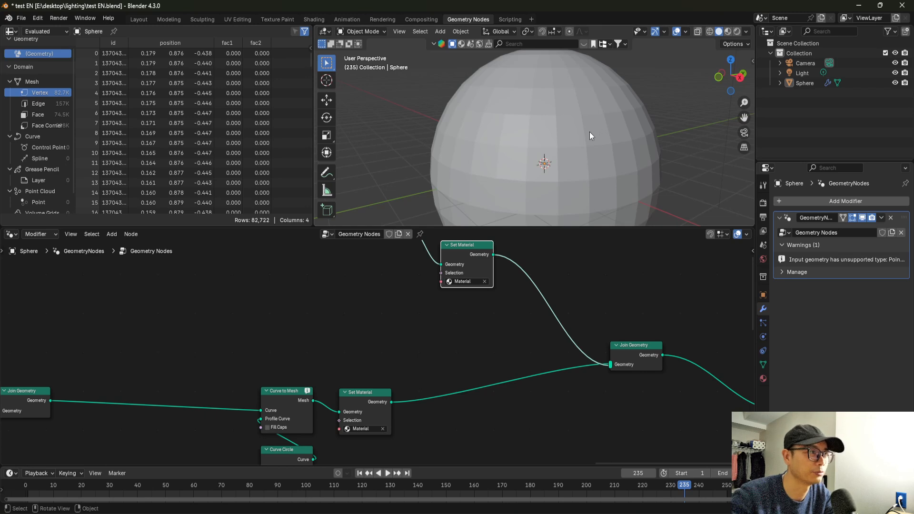
Adjust the position of the duplicated Set Material node before the final Join Geometry and save the file.
{"action": "scroll", "coordinate": [604, 182], "scroll_direction": "up", "scroll_amount": 5}
{"action": "middle_click_drag", "start_coordinate": [608, 192], "coordinate": [579, 183]}
{"action": "scroll", "coordinate": [548, 318], "scroll_direction": "down", "scroll_amount": 3}
{"action": "middle_click_drag", "start_coordinate": [453, 293], "coordinate": [492, 306]}
{"action": "left_click_drag", "start_coordinate": [493, 295], "coordinate": [498, 303]}
{"action": "left_click", "coordinate": [499, 303]}
{"action": "scroll", "coordinate": [508, 324], "scroll_direction": "up", "scroll_amount": 1}
{"action": "scroll", "coordinate": [512, 337], "scroll_direction": "down", "scroll_amount": 3}
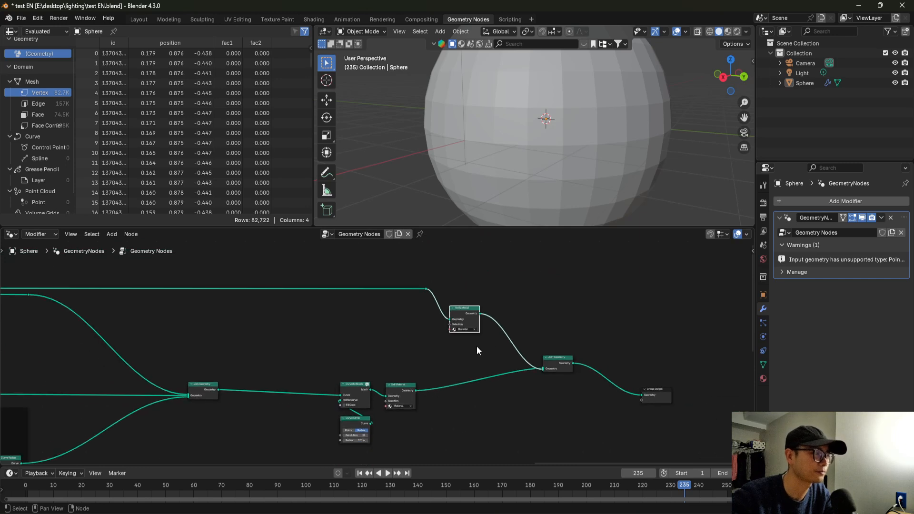
{"action": "key", "text": "ctrl+s"}
Inspect the sphere in the viewport and trace the node tree from Group Output back to Group Input.
{"action": "middle_click_drag", "start_coordinate": [585, 58], "coordinate": [597, 105]}
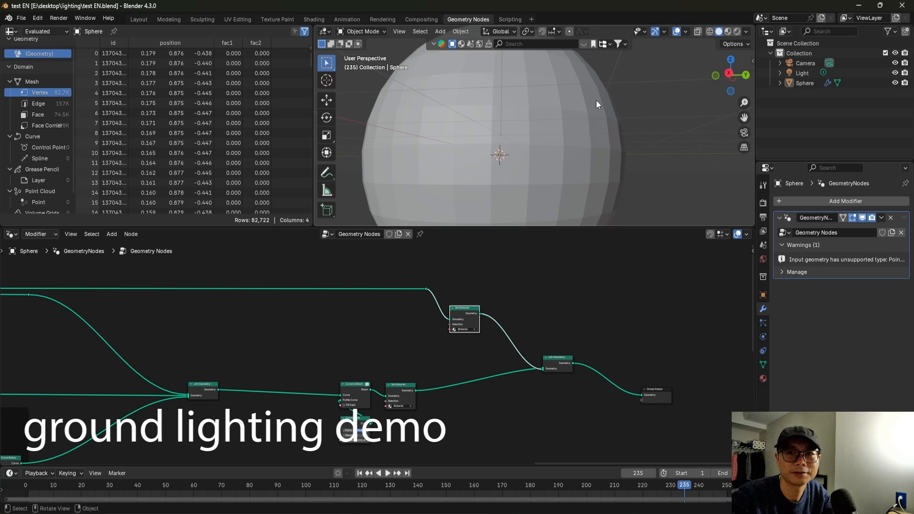
{"action": "middle_click_drag", "start_coordinate": [618, 95], "coordinate": [541, 170]}
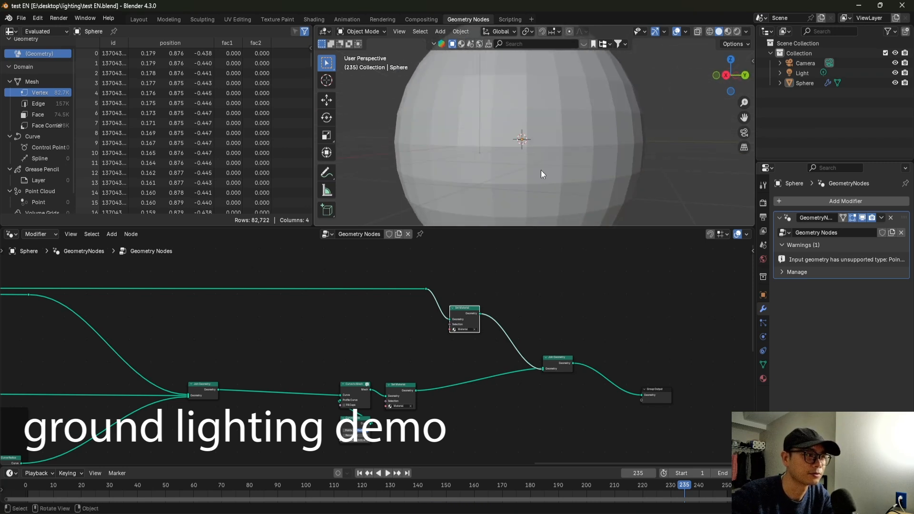
{"action": "scroll", "coordinate": [480, 350], "scroll_direction": "down", "scroll_amount": 3}
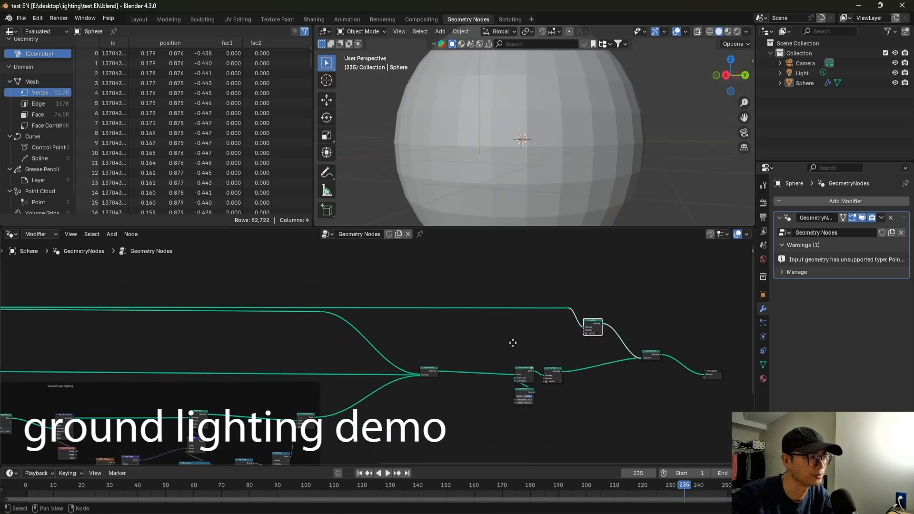
{"action": "middle_click_drag", "start_coordinate": [392, 351], "coordinate": [554, 349]}
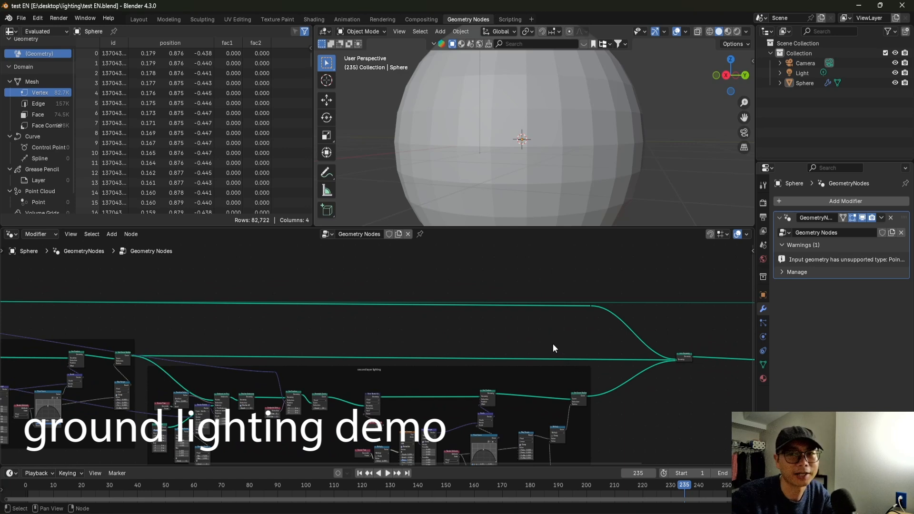
{"action": "scroll", "coordinate": [296, 353], "scroll_direction": "down", "scroll_amount": 1}
{"action": "scroll", "coordinate": [296, 353], "scroll_direction": "down", "scroll_amount": 1}
{"action": "middle_click_drag", "start_coordinate": [79, 350], "coordinate": [312, 337]}
{"action": "middle_click_drag", "start_coordinate": [233, 329], "coordinate": [429, 339]}
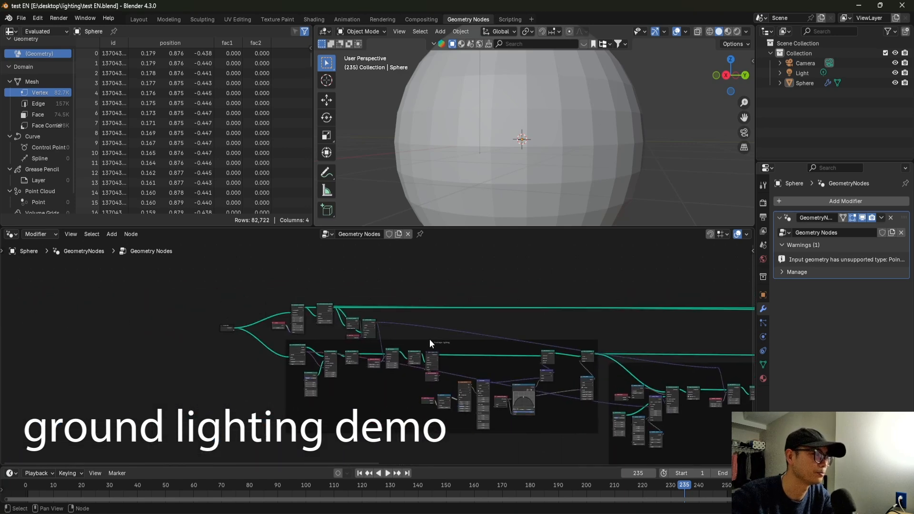
{"action": "scroll", "coordinate": [375, 335], "scroll_direction": "up", "scroll_amount": 2}
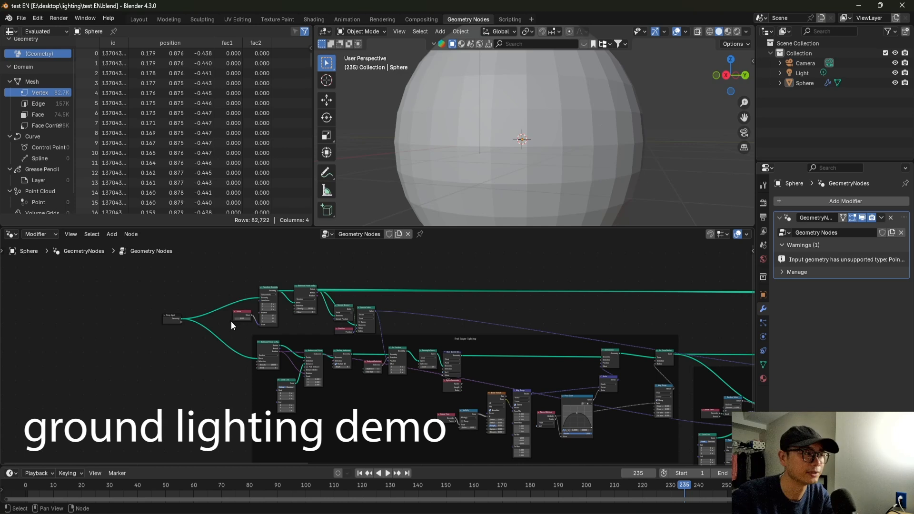
{"action": "scroll", "coordinate": [230, 322], "scroll_direction": "up", "scroll_amount": 3}
{"action": "middle_click_drag", "start_coordinate": [231, 321], "coordinate": [447, 361]}
Add a Monkey mesh to the scene and hide it.
{"action": "key", "text": "shift+a"}
{"action": "mouse_move", "coordinate": [619, 149]}
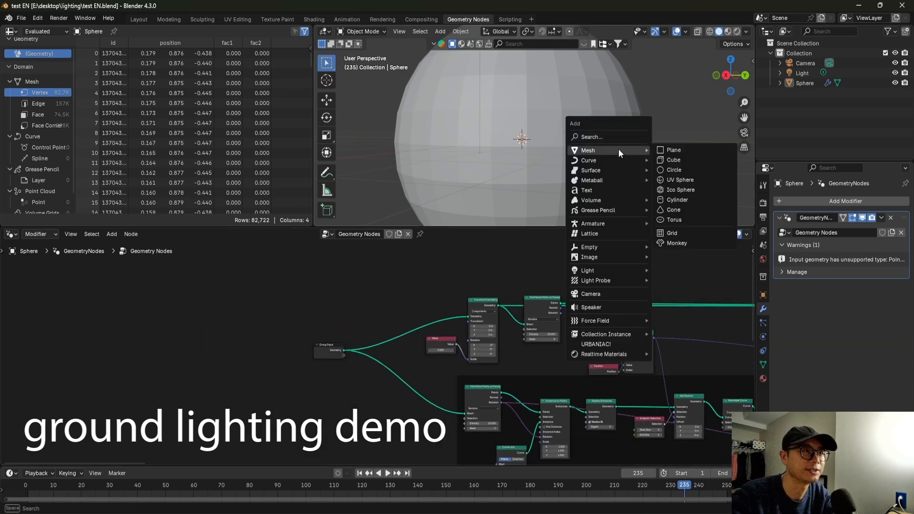
{"action": "left_click", "coordinate": [679, 244]}
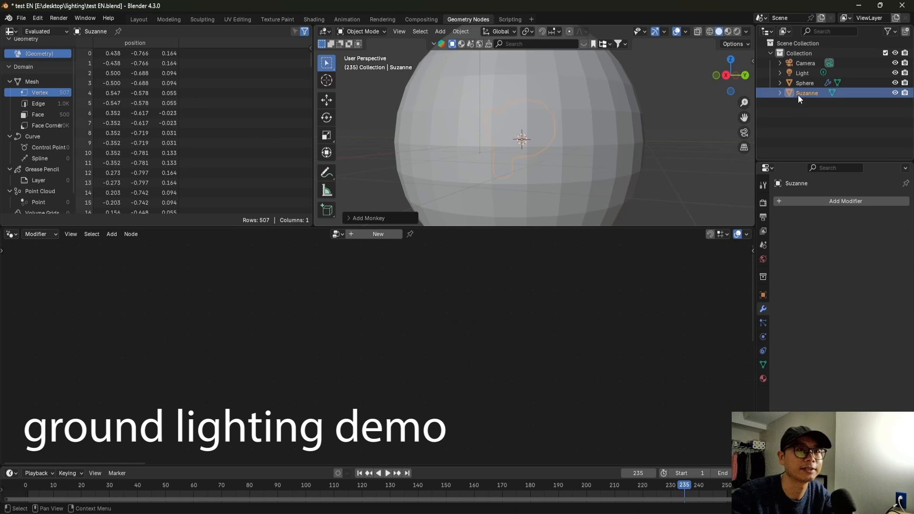
{"action": "middle_click_drag", "start_coordinate": [679, 152], "coordinate": [667, 138]}
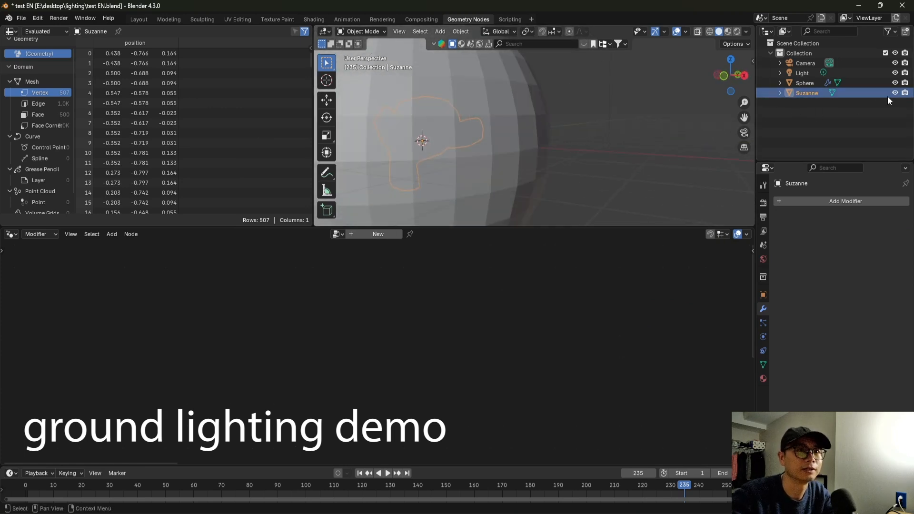
Rename the Sphere object to lighting.
{"action": "left_click", "coordinate": [816, 83]}
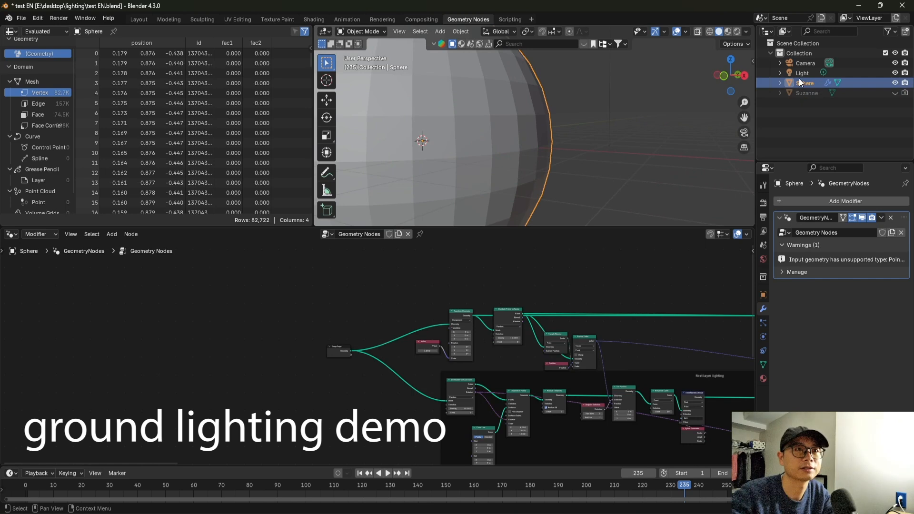
{"action": "double_click", "coordinate": [799, 81]}
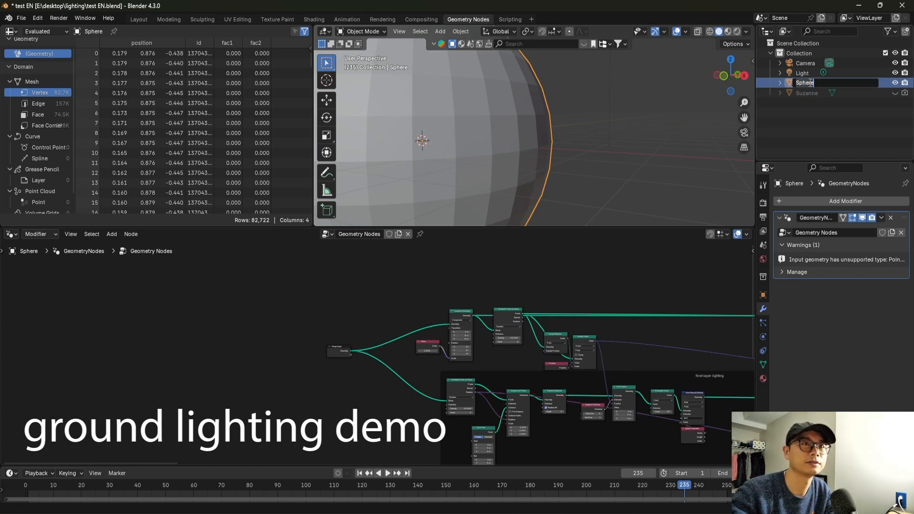
{"action": "type", "text": "lgithi"}
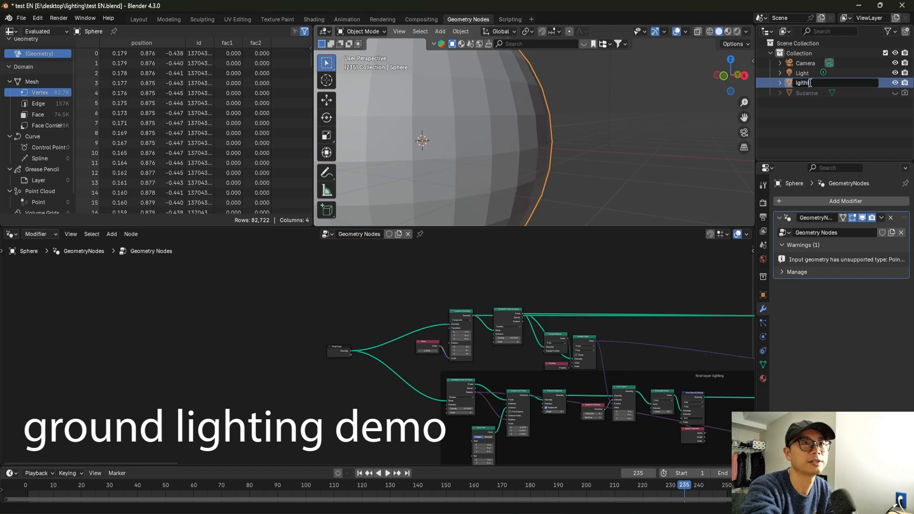
{"action": "type", "text": "ng"}
{"action": "key", "text": "Return"}
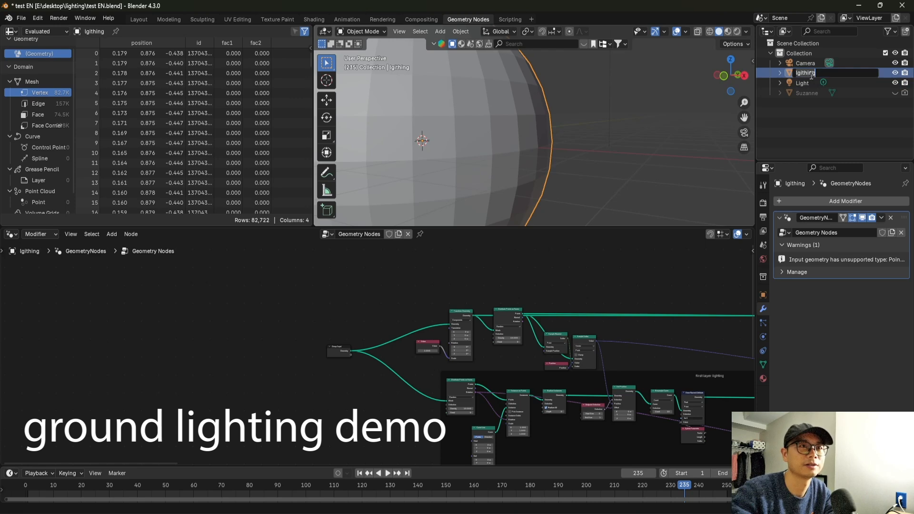
{"action": "type", "text": "ingh"}
{"action": "key", "text": "Return"}
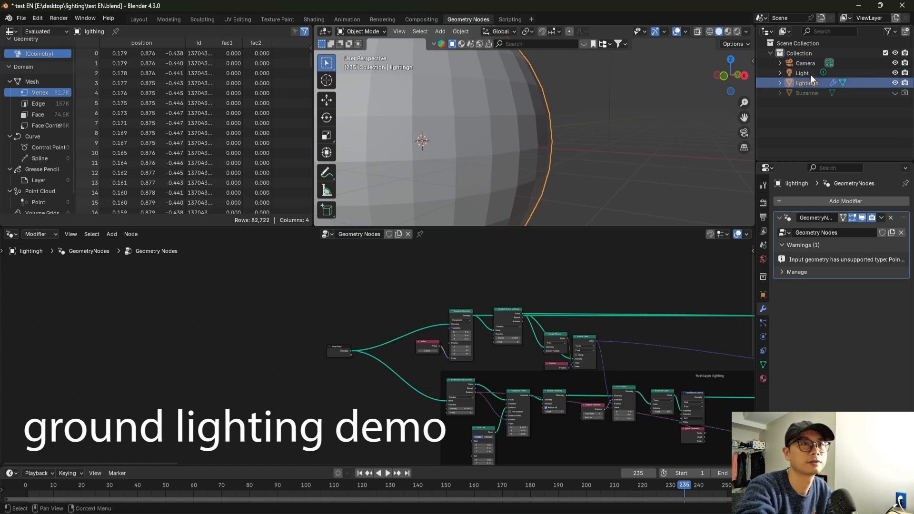
{"action": "double_click", "coordinate": [827, 83]}
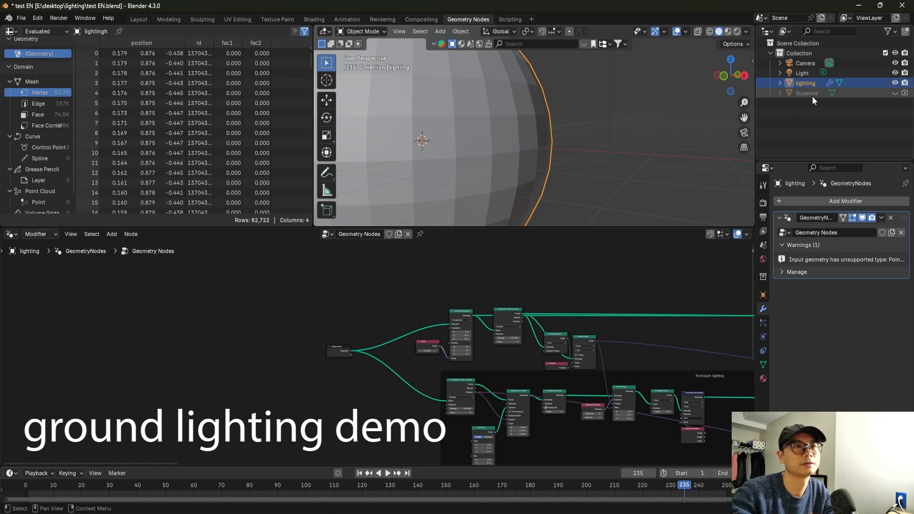
Add an Object Info node for Suzanne to the lighting node tree beside Group Input and set it to Relative.
{"action": "left_click_drag", "start_coordinate": [807, 91], "coordinate": [278, 379]}
{"action": "scroll", "coordinate": [324, 383], "scroll_direction": "up", "scroll_amount": 6}
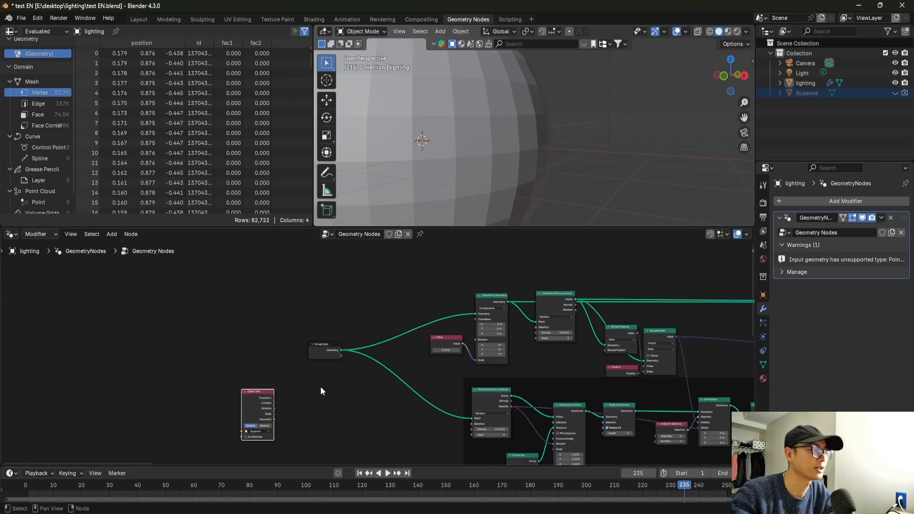
{"action": "middle_click_drag", "start_coordinate": [320, 380], "coordinate": [399, 344]}
{"action": "scroll", "coordinate": [377, 353], "scroll_direction": "up", "scroll_amount": 4}
{"action": "left_click", "coordinate": [329, 419]}
{"action": "left_click_drag", "start_coordinate": [316, 374], "coordinate": [365, 307]}
Replace Group Input with the Object Info geometry, feeding both branches through a shared reroute point.
{"action": "middle_click_drag", "start_coordinate": [405, 314], "coordinate": [338, 388]}
{"action": "scroll", "coordinate": [338, 388], "scroll_direction": "up", "scroll_amount": 1}
{"action": "left_click_drag", "start_coordinate": [321, 408], "coordinate": [391, 358]}
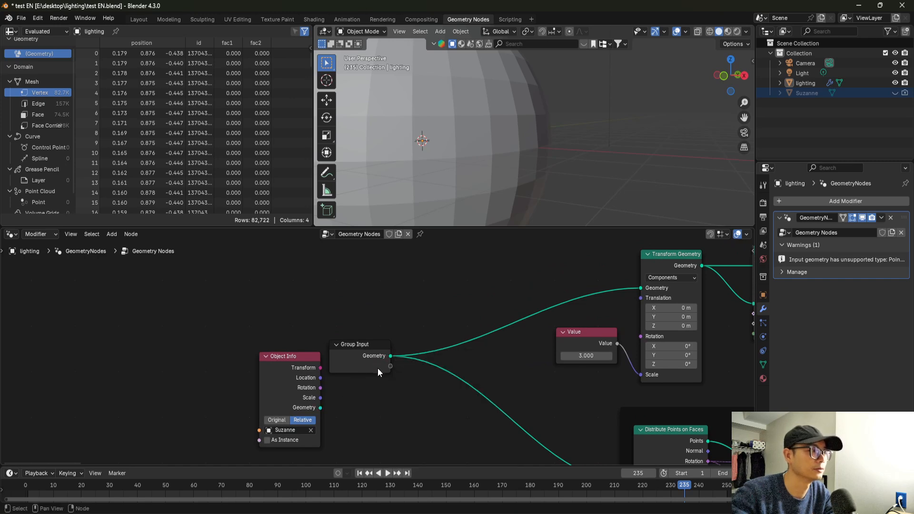
{"action": "left_click", "coordinate": [365, 362]}
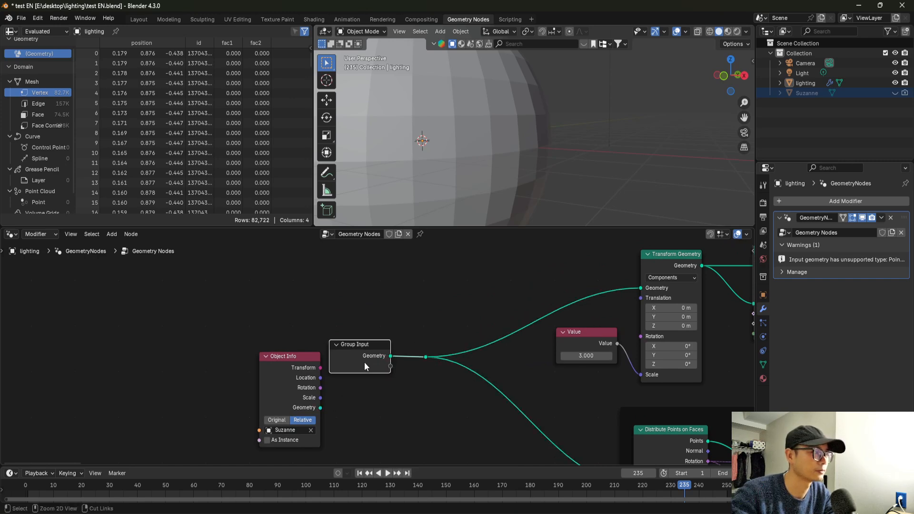
{"action": "key", "text": "x"}
{"action": "left_click_drag", "start_coordinate": [410, 354], "coordinate": [424, 355]}
{"action": "scroll", "coordinate": [423, 354], "scroll_direction": "down", "scroll_amount": 3}
{"action": "mouse_move", "coordinate": [486, 162]}
{"action": "middle_mouse_down"}
{"action": "mouse_move", "coordinate": [476, 150]}
{"action": "mouse_move", "coordinate": [451, 148]}
{"action": "mouse_move", "coordinate": [489, 157]}
{"action": "middle_mouse_up"}
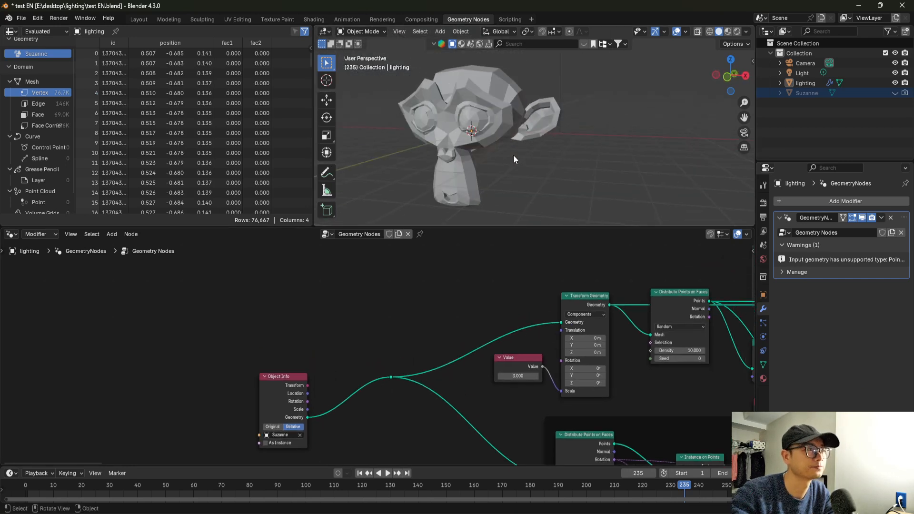
Shift the Transform Geometry node slightly upward relative to Distribute Points on Faces and inspect the monkey.
{"action": "scroll", "coordinate": [514, 155], "scroll_direction": "up", "scroll_amount": 1}
{"action": "scroll", "coordinate": [448, 340], "scroll_direction": "down", "scroll_amount": 1}
{"action": "middle_click_drag", "start_coordinate": [447, 340], "coordinate": [407, 370]}
{"action": "scroll", "coordinate": [450, 376], "scroll_direction": "up", "scroll_amount": 2}
{"action": "left_click_drag", "start_coordinate": [553, 327], "coordinate": [554, 321]}
{"action": "scroll", "coordinate": [495, 335], "scroll_direction": "down", "scroll_amount": 1}
{"action": "middle_click_drag", "start_coordinate": [497, 336], "coordinate": [457, 331]}
{"action": "scroll", "coordinate": [457, 333], "scroll_direction": "up", "scroll_amount": 1}
{"action": "scroll", "coordinate": [420, 328], "scroll_direction": "down", "scroll_amount": 1}
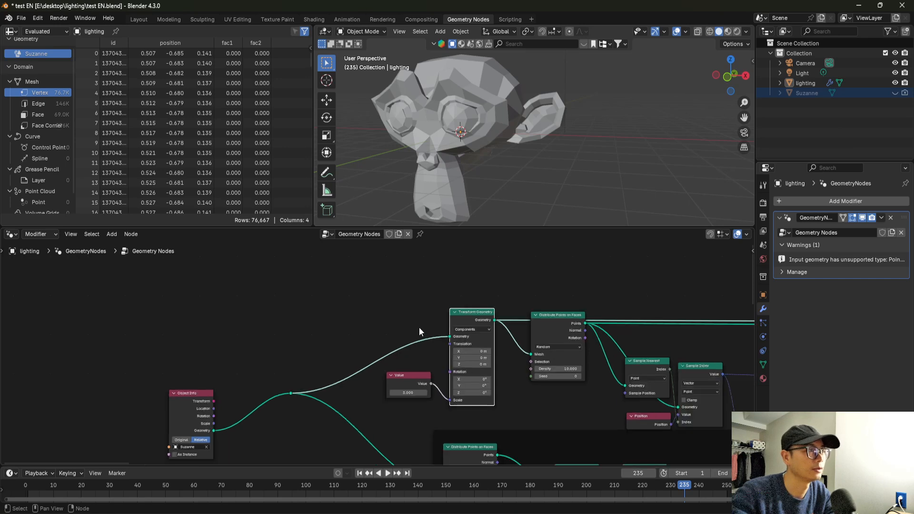
Move the Transform Geometry and Value nodes higher, clear of Distribute Points on Faces.
{"action": "scroll", "coordinate": [420, 331], "scroll_direction": "down", "scroll_amount": 1}
{"action": "scroll", "coordinate": [520, 129], "scroll_direction": "down", "scroll_amount": 2}
{"action": "middle_click_drag", "start_coordinate": [521, 130], "coordinate": [542, 134]}
{"action": "scroll", "coordinate": [462, 299], "scroll_direction": "up", "scroll_amount": 2}
{"action": "scroll", "coordinate": [461, 322], "scroll_direction": "down", "scroll_amount": 1}
{"action": "left_click_drag", "start_coordinate": [462, 320], "coordinate": [453, 282]}
{"action": "left_click_drag", "start_coordinate": [543, 326], "coordinate": [540, 330]}
{"action": "left_click_drag", "start_coordinate": [455, 275], "coordinate": [452, 264]}
{"action": "left_click_drag", "start_coordinate": [412, 375], "coordinate": [409, 361]}
{"action": "scroll", "coordinate": [421, 270], "scroll_direction": "down", "scroll_amount": 2}
{"action": "scroll", "coordinate": [362, 343], "scroll_direction": "up", "scroll_amount": 1}
Preview the first lightning layer's Set Curve Radius output with a Viewer node and undo the preview.
{"action": "scroll", "coordinate": [361, 345], "scroll_direction": "down", "scroll_amount": 2}
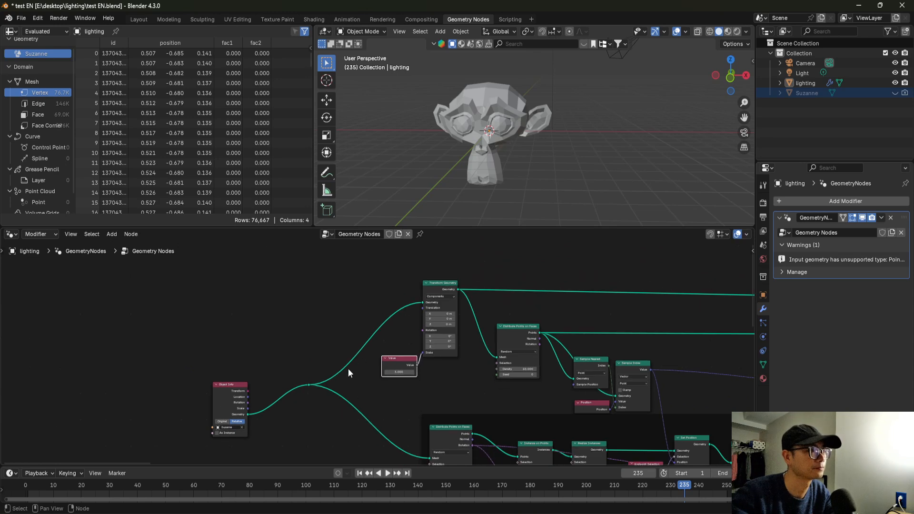
{"action": "middle_click_drag", "start_coordinate": [379, 347], "coordinate": [281, 319]}
{"action": "scroll", "coordinate": [281, 320], "scroll_direction": "down", "scroll_amount": 3}
{"action": "middle_click_drag", "start_coordinate": [501, 363], "coordinate": [285, 331]}
{"action": "scroll", "coordinate": [285, 331], "scroll_direction": "down", "scroll_amount": 2}
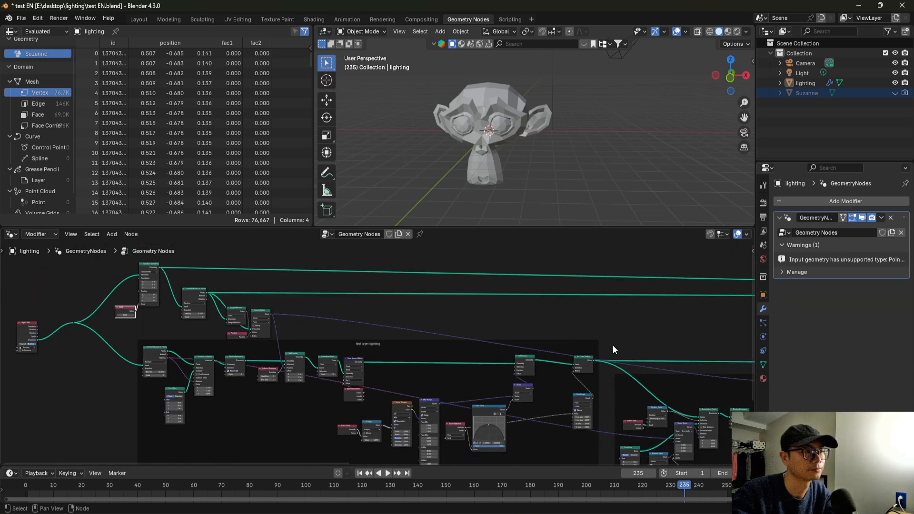
{"action": "left_click", "coordinate": [586, 365], "text": "ctrl+shift"}
{"action": "scroll", "coordinate": [478, 158], "scroll_direction": "up", "scroll_amount": 1}
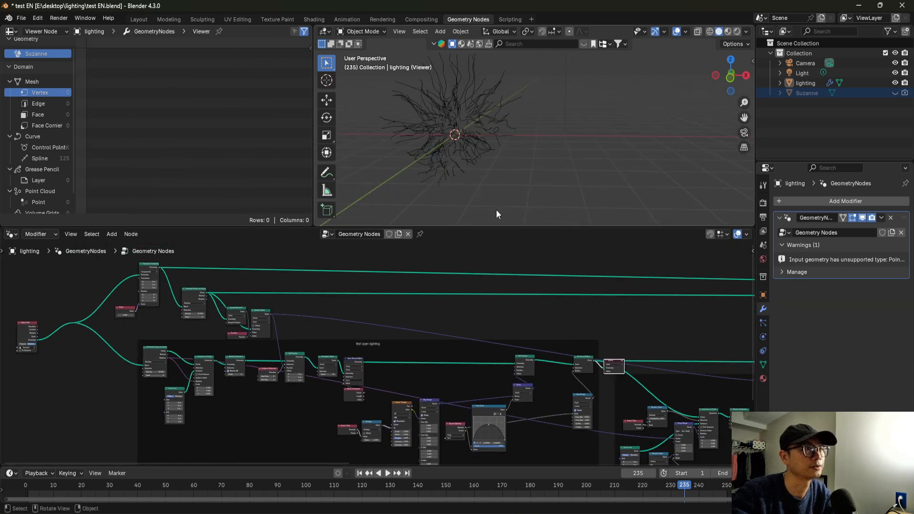
{"action": "scroll", "coordinate": [593, 373], "scroll_direction": "up", "scroll_amount": 1}
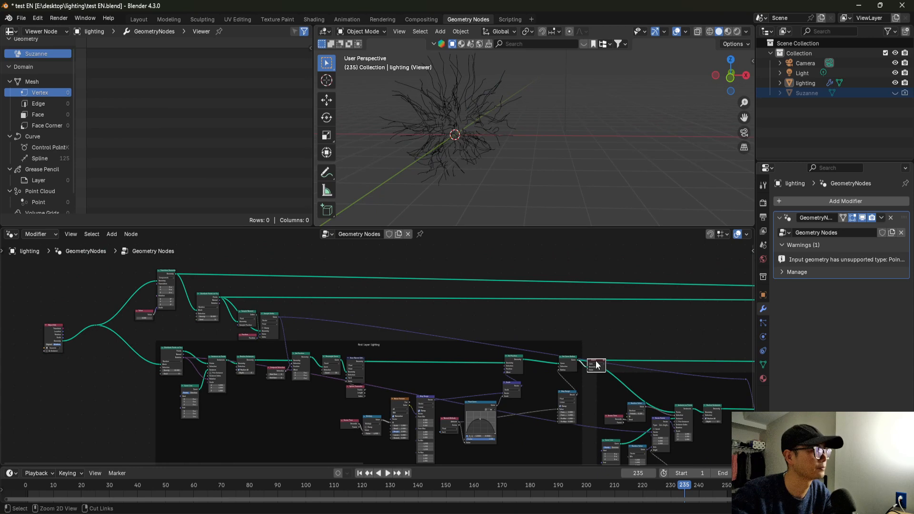
{"action": "key", "text": "ctrl+z"}
Move the Value node directly beneath Transform Geometry.
{"action": "middle_click_drag", "start_coordinate": [205, 320], "coordinate": [383, 334]}
{"action": "scroll", "coordinate": [379, 336], "scroll_direction": "up", "scroll_amount": 6}
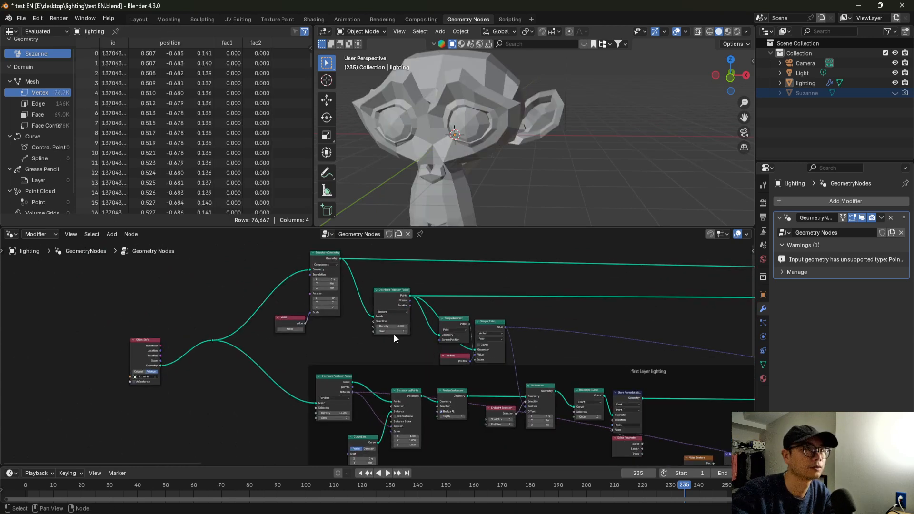
{"action": "scroll", "coordinate": [343, 293], "scroll_direction": "up", "scroll_amount": 2}
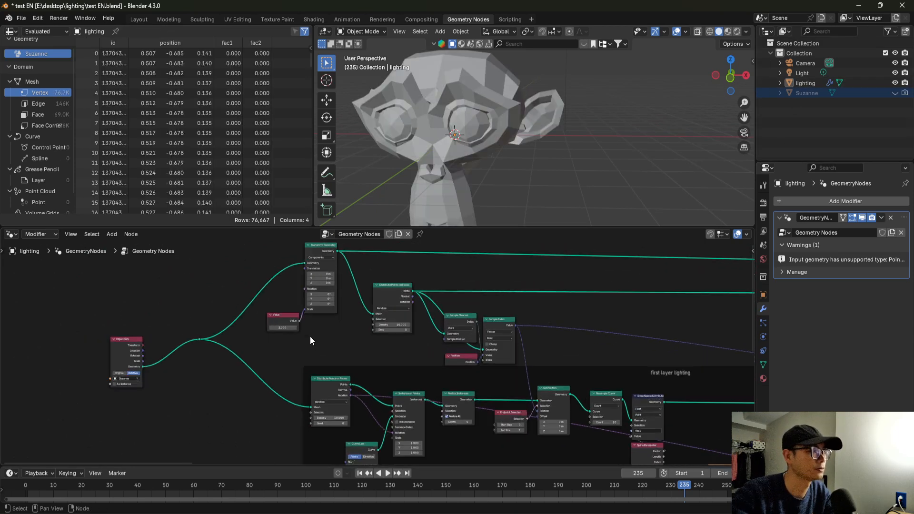
{"action": "left_click_drag", "start_coordinate": [275, 316], "coordinate": [321, 329]}
Try cutting the link from the reroute point to Transform Geometry, and undo the cut.
{"action": "scroll", "coordinate": [324, 327], "scroll_direction": "down", "scroll_amount": 7}
{"action": "middle_click_drag", "start_coordinate": [491, 337], "coordinate": [162, 321]}
{"action": "middle_click_drag", "start_coordinate": [565, 326], "coordinate": [278, 312]}
{"action": "scroll", "coordinate": [369, 336], "scroll_direction": "down", "scroll_amount": 2}
{"action": "middle_click_drag", "start_coordinate": [292, 343], "coordinate": [643, 363]}
{"action": "scroll", "coordinate": [362, 342], "scroll_direction": "up", "scroll_amount": 3}
{"action": "middle_click_drag", "start_coordinate": [397, 345], "coordinate": [673, 381]}
{"action": "scroll", "coordinate": [386, 330], "scroll_direction": "up", "scroll_amount": 3}
{"action": "right_click_drag", "start_coordinate": [332, 286], "coordinate": [341, 307], "text": "ctrl"}
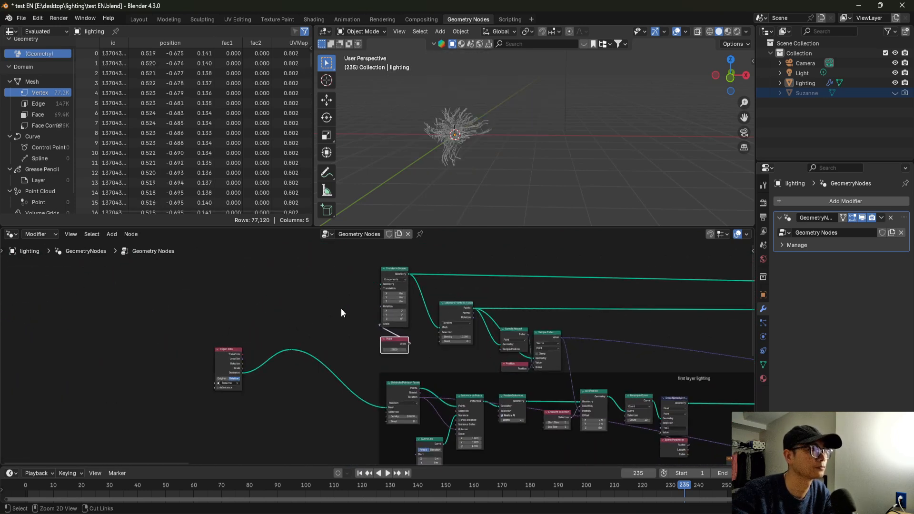
{"action": "key", "text": "ctrl+z"}
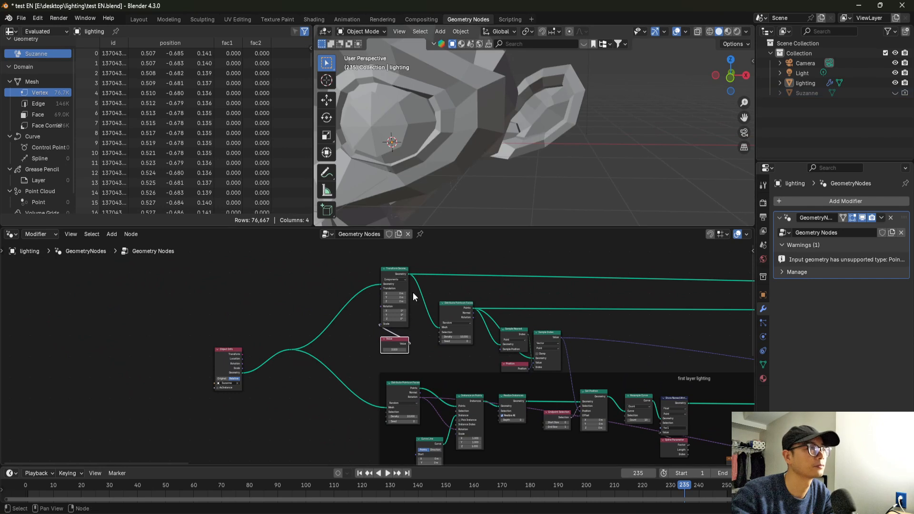
Apply all transforms to the Suzanne object and reselect the lighting object.
{"action": "scroll", "coordinate": [404, 349], "scroll_direction": "down", "scroll_amount": 4}
{"action": "left_click", "coordinate": [801, 94]}
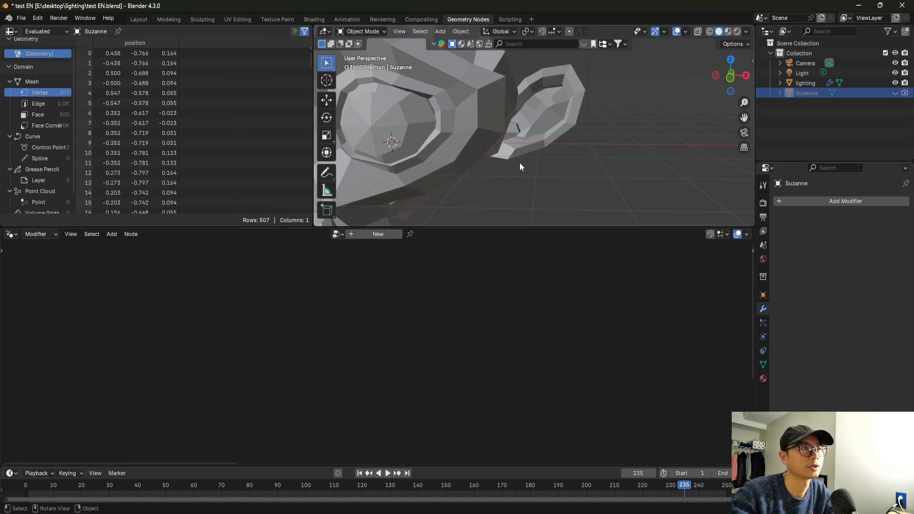
{"action": "key", "text": "ctrl+a"}
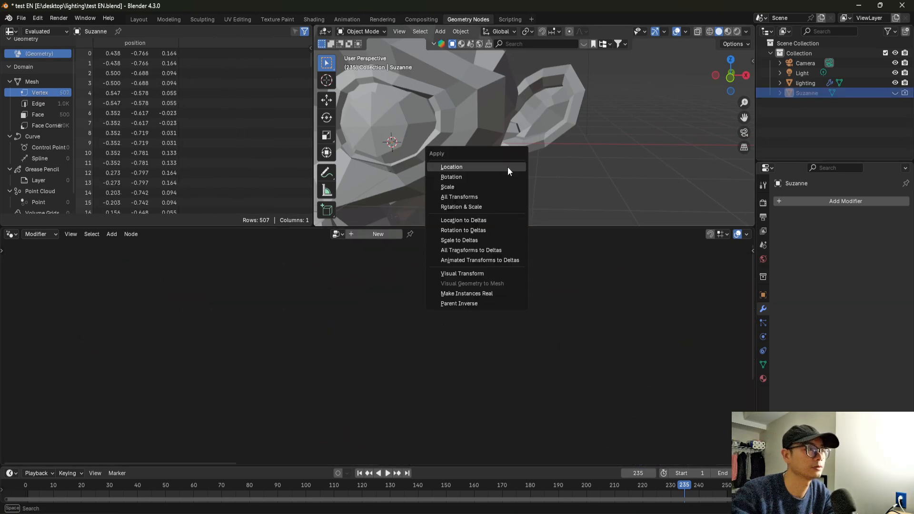
{"action": "left_click", "coordinate": [494, 196]}
{"action": "key", "text": "KP_Decimal"}
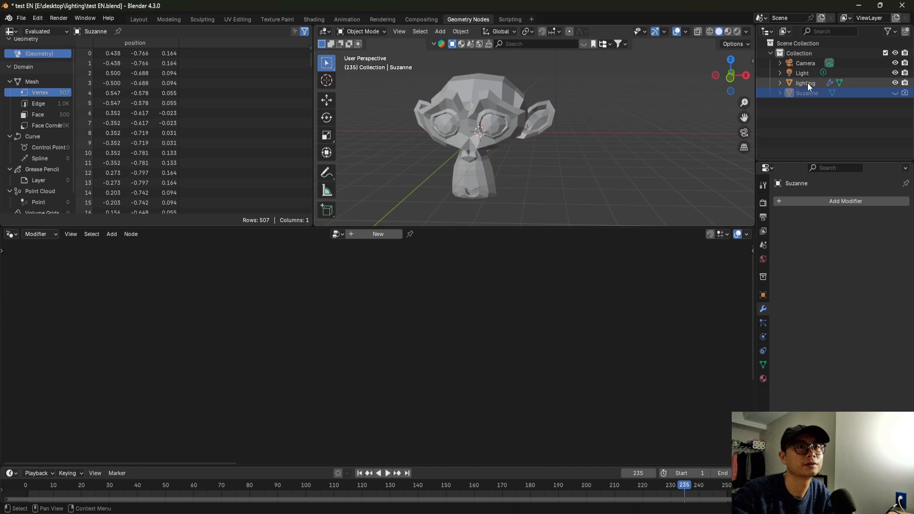
{"action": "left_click", "coordinate": [808, 83]}
{"action": "left_click", "coordinate": [808, 78]}
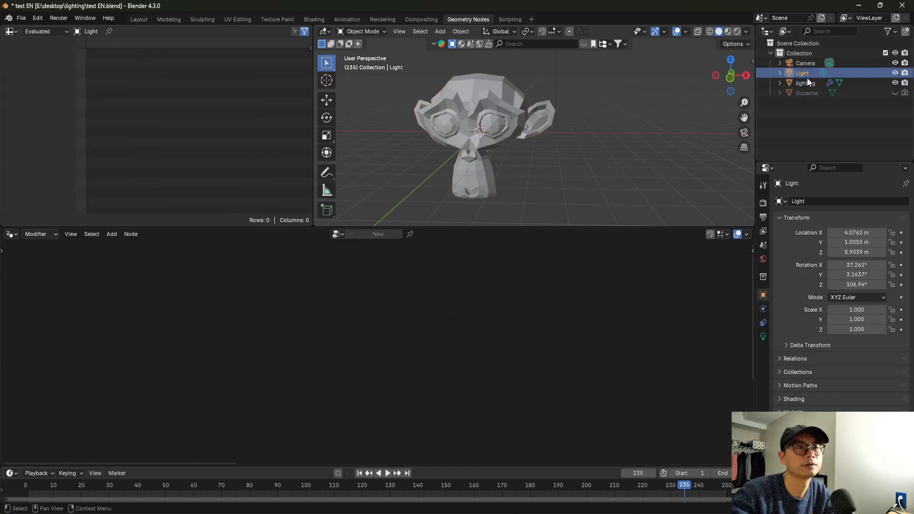
{"action": "left_click", "coordinate": [809, 82]}
Move the Object Info node farther away from the reroute point.
{"action": "middle_click_drag", "start_coordinate": [364, 342], "coordinate": [379, 356], "text": "ctrl"}
{"action": "scroll", "coordinate": [379, 357], "scroll_direction": "up", "scroll_amount": 6}
{"action": "left_click_drag", "start_coordinate": [250, 362], "coordinate": [234, 338]}
{"action": "mouse_move", "coordinate": [491, 160]}
{"action": "middle_mouse_down"}
{"action": "mouse_move", "coordinate": [431, 139]}
{"action": "mouse_move", "coordinate": [491, 178]}
{"action": "middle_mouse_up"}
{"action": "left_click_drag", "start_coordinate": [233, 344], "coordinate": [158, 335]}
Try lowering the Value node that drives the Transform Geometry scale, and undo the change.
{"action": "scroll", "coordinate": [394, 357], "scroll_direction": "down", "scroll_amount": 3}
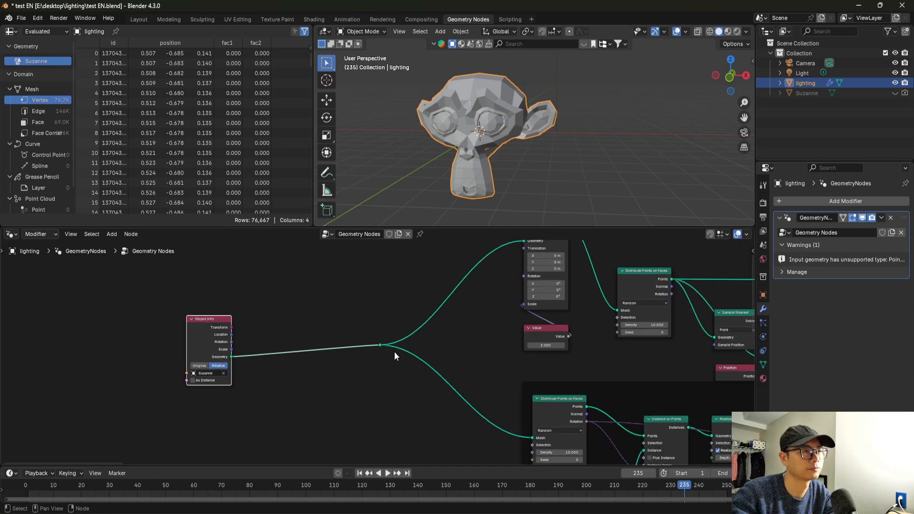
{"action": "middle_click_drag", "start_coordinate": [456, 361], "coordinate": [302, 316]}
{"action": "scroll", "coordinate": [384, 347], "scroll_direction": "up", "scroll_amount": 2}
{"action": "middle_click_drag", "start_coordinate": [384, 347], "coordinate": [401, 411]}
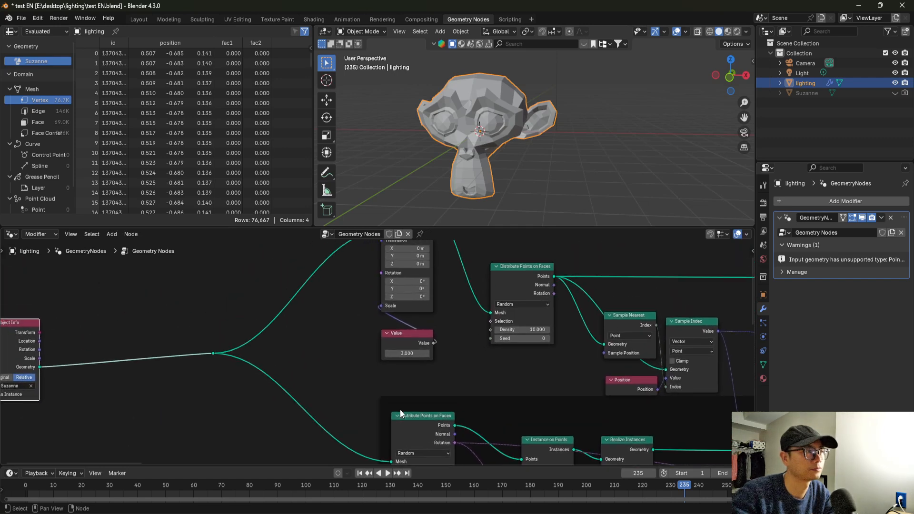
{"action": "middle_click_drag", "start_coordinate": [406, 306], "coordinate": [404, 351]}
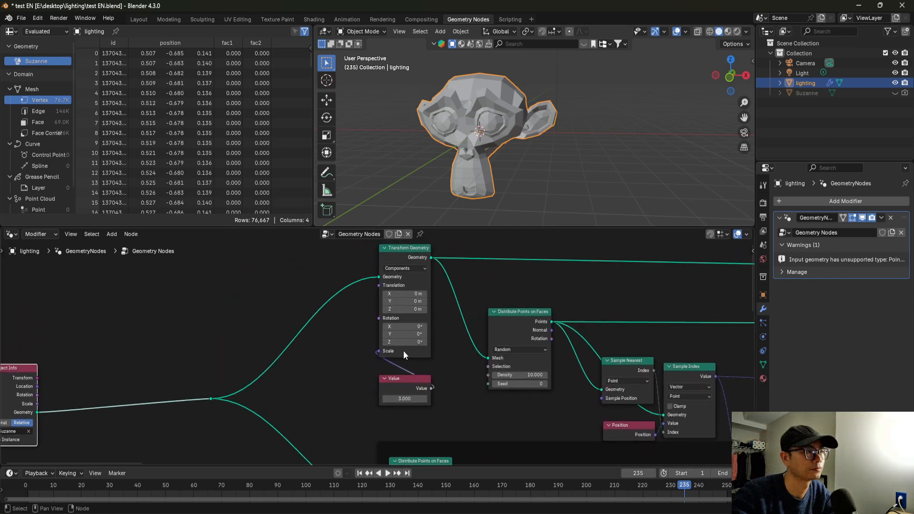
{"action": "left_click_drag", "start_coordinate": [405, 398], "coordinate": [399, 399]}
{"action": "key", "text": "ctrl+z"}
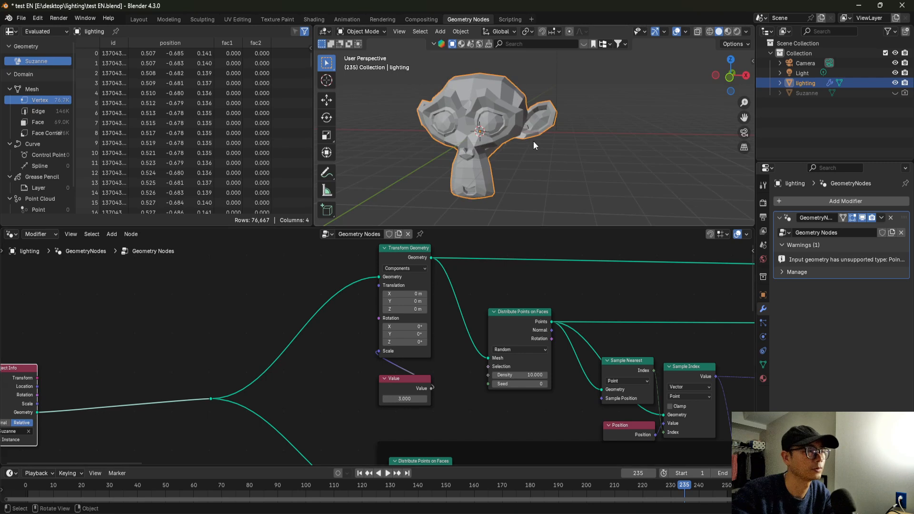
Add a Grid mesh primitive node between Object Info and Transform Geometry.
{"action": "scroll", "coordinate": [484, 150], "scroll_direction": "up", "scroll_amount": 6}
{"action": "middle_click_drag", "start_coordinate": [303, 278], "coordinate": [375, 278]}
{"action": "key", "text": "shift+a"}
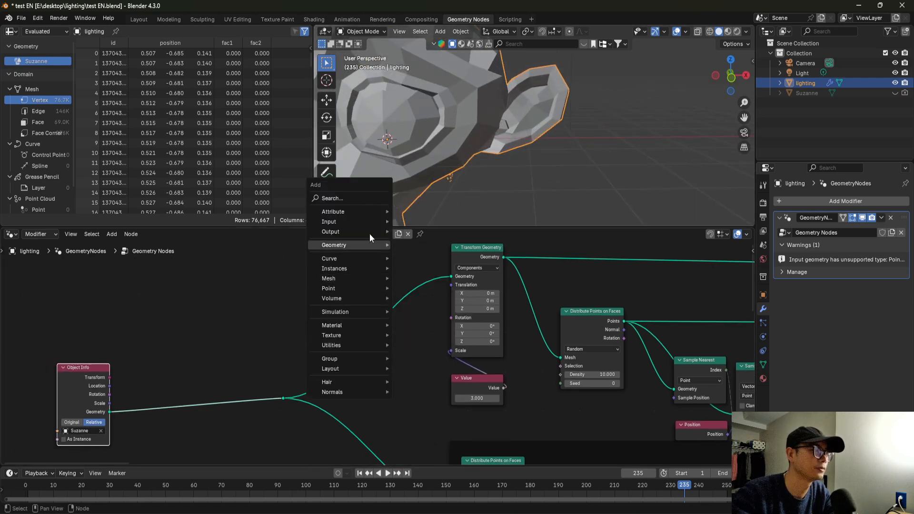
{"action": "left_click", "coordinate": [364, 199]}
{"action": "type", "text": "gre"}
{"action": "key", "text": "BackSpace"}
{"action": "type", "text": "ri"}
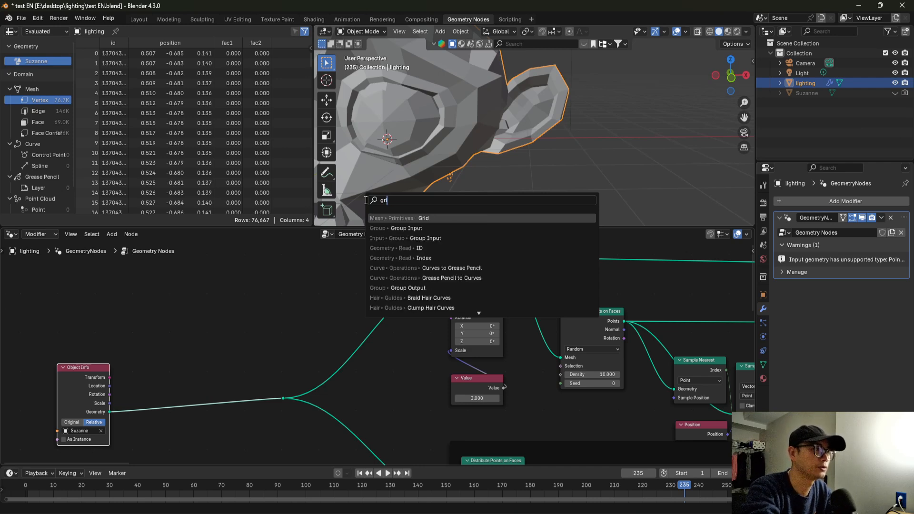
{"action": "type", "text": "d"}
{"action": "left_click", "coordinate": [384, 218]}
{"action": "left_click", "coordinate": [396, 297]}
Connect the Grid's Mesh output to Transform Geometry's Geometry input in place of the Suzanne geometry.
{"action": "scroll", "coordinate": [396, 297], "scroll_direction": "up", "scroll_amount": 1}
{"action": "left_click_drag", "start_coordinate": [421, 285], "coordinate": [462, 264]}
{"action": "left_click_drag", "start_coordinate": [395, 285], "coordinate": [388, 264]}
{"action": "middle_click_drag", "start_coordinate": [445, 151], "coordinate": [495, 163], "text": "shift"}
{"action": "scroll", "coordinate": [478, 145], "scroll_direction": "up", "scroll_amount": 1}
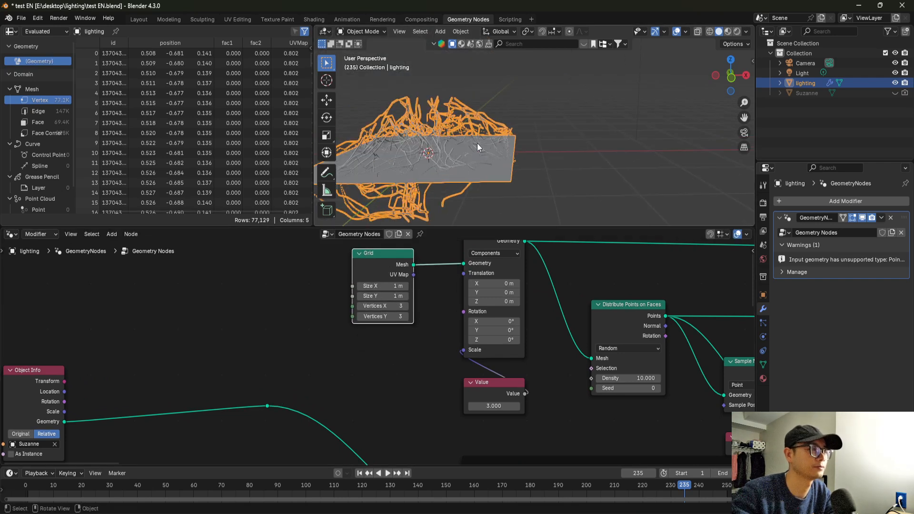
Connect the reroute point carrying the Suzanne geometry to the Join Geometry node at the end of the tree.
{"action": "scroll", "coordinate": [374, 358], "scroll_direction": "down", "scroll_amount": 3}
{"action": "middle_click_drag", "start_coordinate": [339, 399], "coordinate": [190, 350]}
{"action": "scroll", "coordinate": [263, 379], "scroll_direction": "down", "scroll_amount": 2}
{"action": "scroll", "coordinate": [238, 356], "scroll_direction": "down", "scroll_amount": 1}
{"action": "scroll", "coordinate": [296, 363], "scroll_direction": "down", "scroll_amount": 3}
{"action": "middle_click_drag", "start_coordinate": [342, 365], "coordinate": [74, 353]}
{"action": "scroll", "coordinate": [210, 358], "scroll_direction": "down", "scroll_amount": 1}
{"action": "scroll", "coordinate": [213, 358], "scroll_direction": "down", "scroll_amount": 1}
{"action": "scroll", "coordinate": [186, 356], "scroll_direction": "down", "scroll_amount": 1}
{"action": "scroll", "coordinate": [200, 361], "scroll_direction": "down", "scroll_amount": 1}
{"action": "middle_click_drag", "start_coordinate": [204, 360], "coordinate": [200, 359]}
{"action": "scroll", "coordinate": [86, 350], "scroll_direction": "down", "scroll_amount": 2}
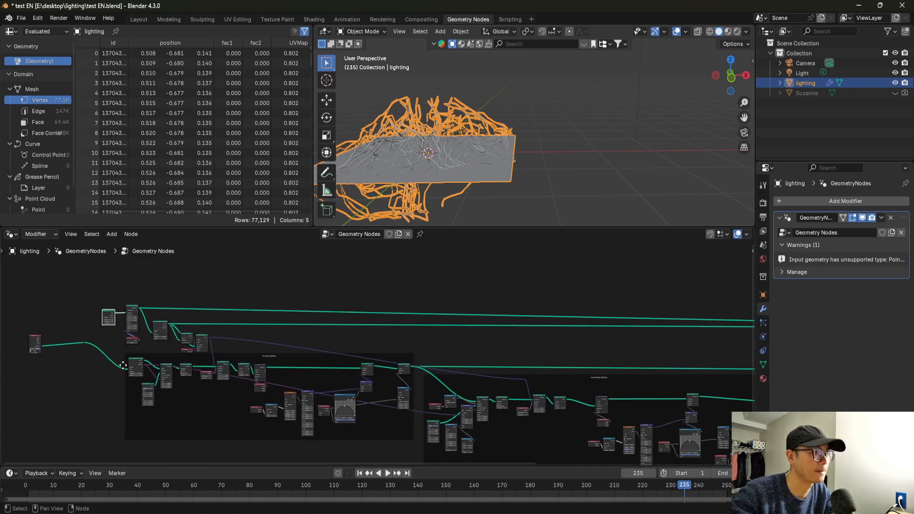
{"action": "left_click_drag", "start_coordinate": [83, 344], "coordinate": [687, 358]}
{"action": "middle_click_drag", "start_coordinate": [510, 171], "coordinate": [559, 163]}
{"action": "left_click_drag", "start_coordinate": [635, 162], "coordinate": [633, 160]}
{"action": "scroll", "coordinate": [599, 198], "scroll_direction": "down", "scroll_amount": 2}
{"action": "scroll", "coordinate": [362, 318], "scroll_direction": "down", "scroll_amount": 3}
Enlarge the grid through the Value node and set Transform Geometry's Z translation to -1.8 m.
{"action": "middle_click_drag", "start_coordinate": [82, 334], "coordinate": [419, 351]}
{"action": "scroll", "coordinate": [448, 349], "scroll_direction": "up", "scroll_amount": 7}
{"action": "scroll", "coordinate": [475, 351], "scroll_direction": "up", "scroll_amount": 8}
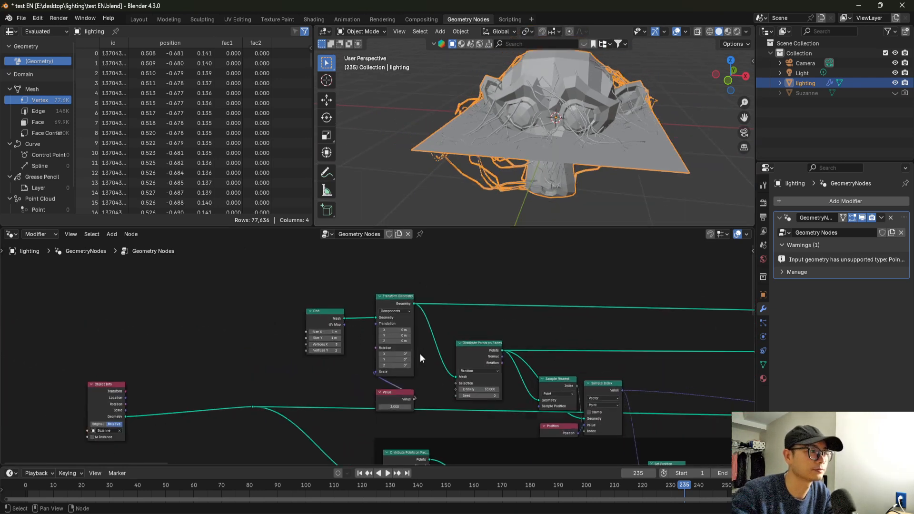
{"action": "left_click_drag", "start_coordinate": [407, 447], "coordinate": [461, 446]}
{"action": "scroll", "coordinate": [427, 336], "scroll_direction": "up", "scroll_amount": 1}
{"action": "mouse_move", "coordinate": [419, 329]}
{"action": "left_mouse_down"}
{"action": "mouse_move", "coordinate": [431, 330]}
{"action": "mouse_move", "coordinate": [418, 330]}
{"action": "left_mouse_up"}
{"action": "mouse_move", "coordinate": [581, 143]}
{"action": "middle_mouse_down"}
{"action": "mouse_move", "coordinate": [581, 158]}
{"action": "mouse_move", "coordinate": [580, 129]}
{"action": "mouse_move", "coordinate": [580, 150]}
{"action": "middle_mouse_up"}
{"action": "scroll", "coordinate": [428, 320], "scroll_direction": "up", "scroll_amount": 1}
{"action": "left_click_drag", "start_coordinate": [421, 329], "coordinate": [400, 329]}
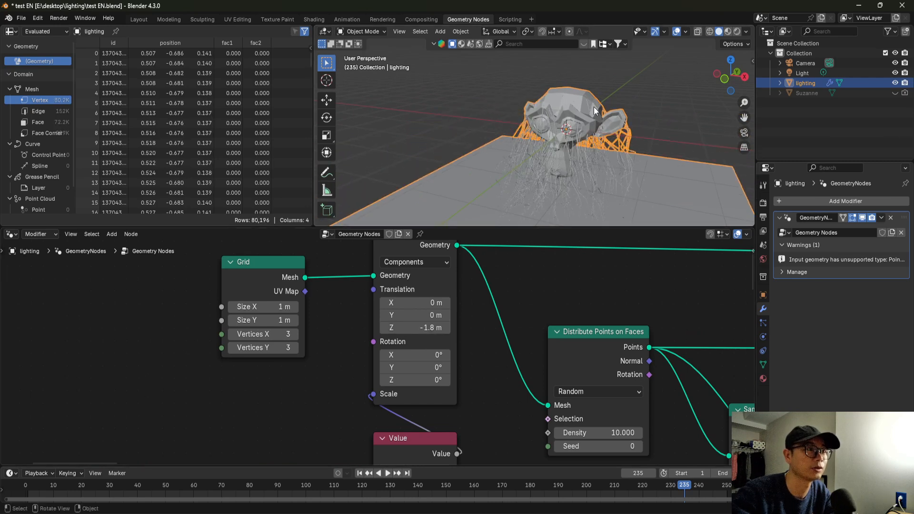
Move the Grid node farther away from Transform Geometry.
{"action": "middle_click_drag", "start_coordinate": [594, 110], "coordinate": [608, 89]}
{"action": "left_click_drag", "start_coordinate": [306, 307], "coordinate": [216, 302]}
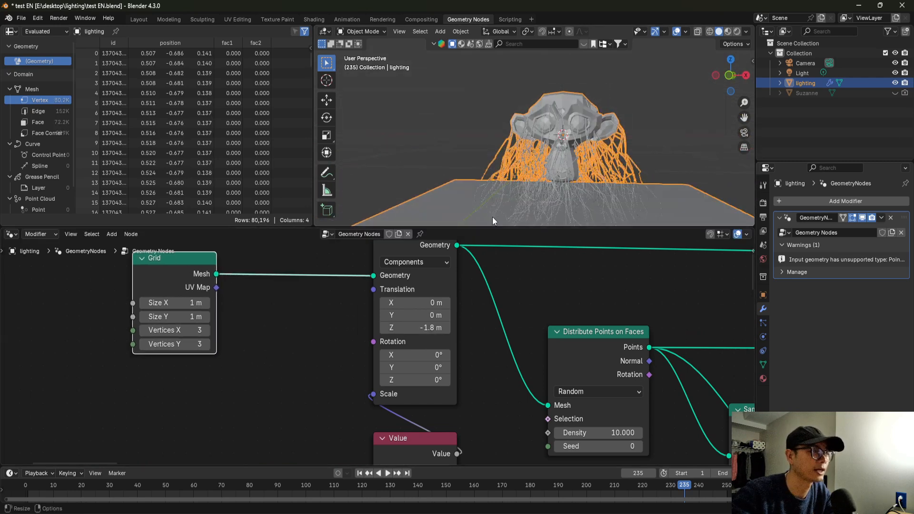
{"action": "middle_click_drag", "start_coordinate": [573, 190], "coordinate": [539, 276]}
Examine the Set Material nodes feeding Join Geometry and save the file.
{"action": "scroll", "coordinate": [540, 275], "scroll_direction": "down", "scroll_amount": 10}
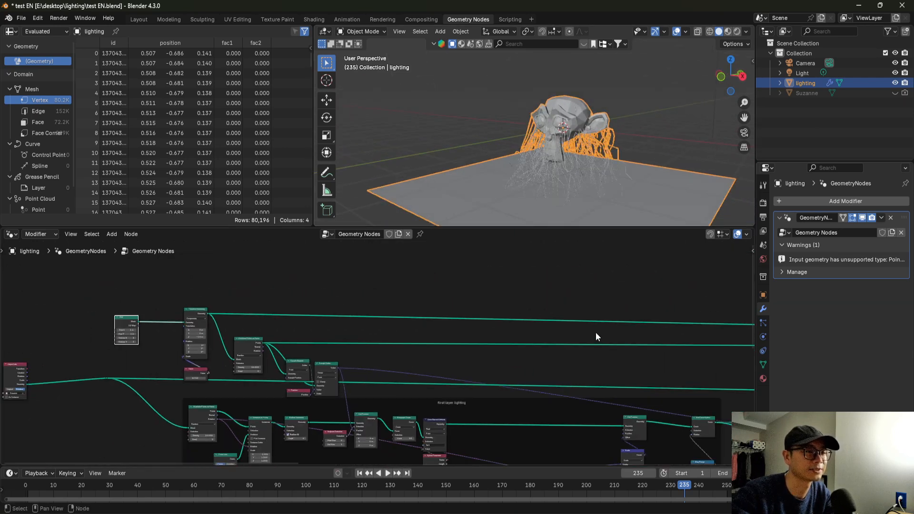
{"action": "scroll", "coordinate": [441, 316], "scroll_direction": "up", "scroll_amount": 3}
{"action": "scroll", "coordinate": [519, 350], "scroll_direction": "up", "scroll_amount": 2}
{"action": "scroll", "coordinate": [234, 357], "scroll_direction": "up", "scroll_amount": 3}
{"action": "middle_click_drag", "start_coordinate": [231, 331], "coordinate": [490, 325]}
{"action": "scroll", "coordinate": [463, 310], "scroll_direction": "up", "scroll_amount": 6}
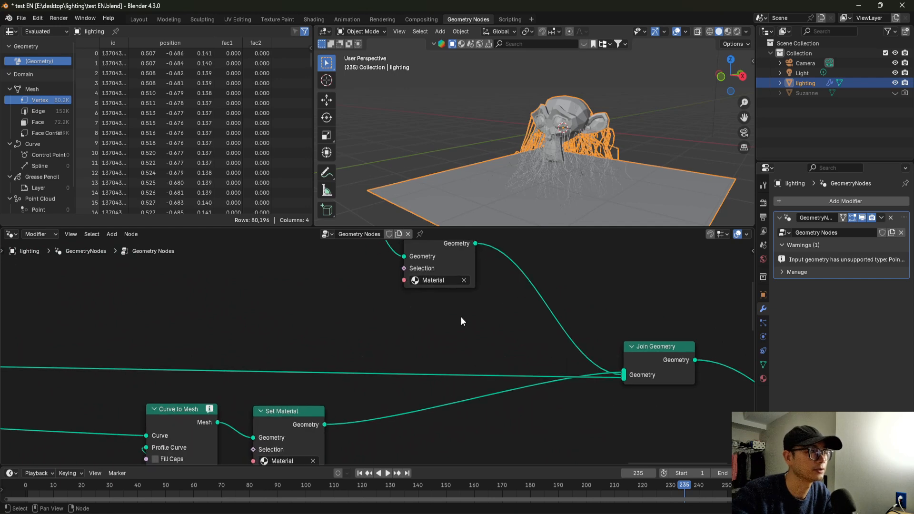
{"action": "scroll", "coordinate": [455, 316], "scroll_direction": "down", "scroll_amount": 4}
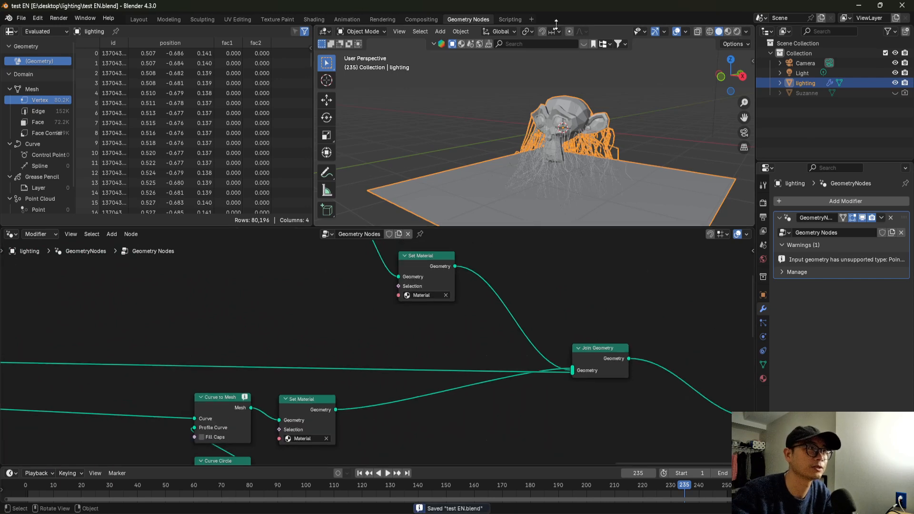
Assign the existing Material to the lighting object in the Shading workspace and switch the viewport to rendered shading.
{"action": "left_click", "coordinate": [314, 19]}
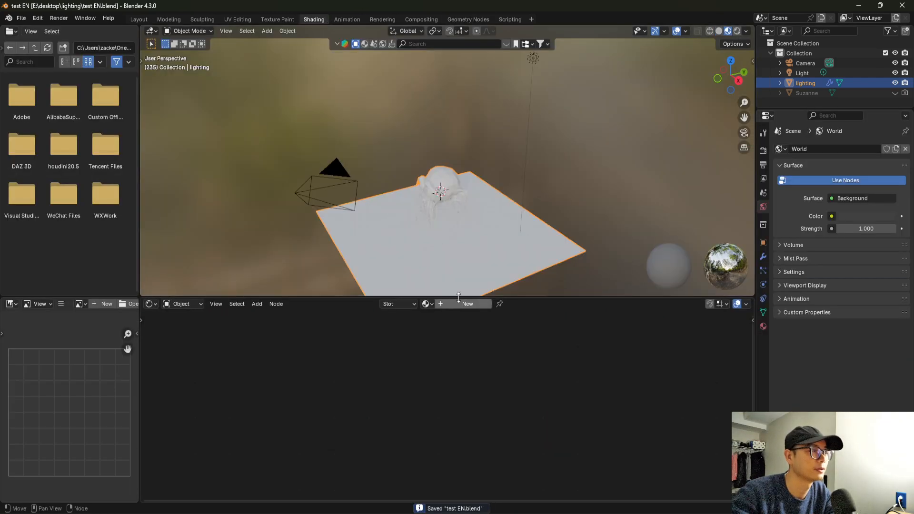
{"action": "scroll", "coordinate": [447, 242], "scroll_direction": "up", "scroll_amount": 3}
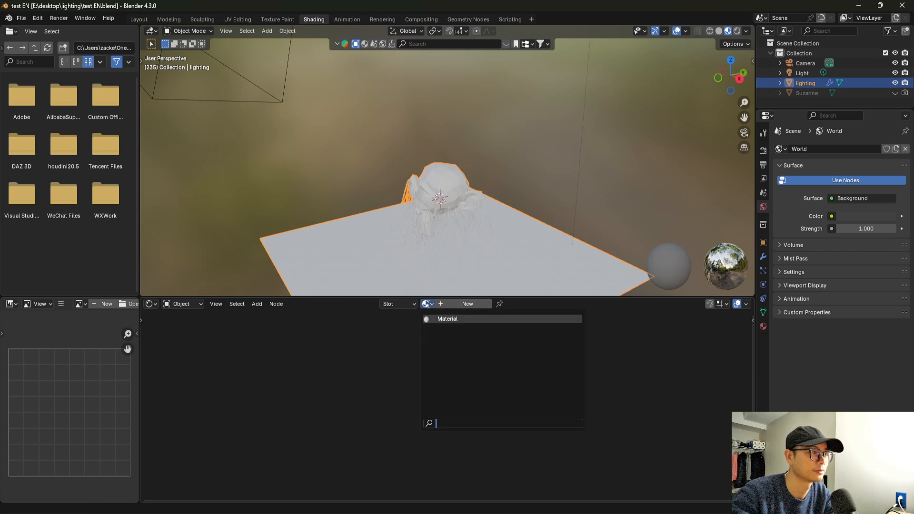
{"action": "left_click", "coordinate": [438, 319]}
{"action": "scroll", "coordinate": [442, 381], "scroll_direction": "up", "scroll_amount": 2}
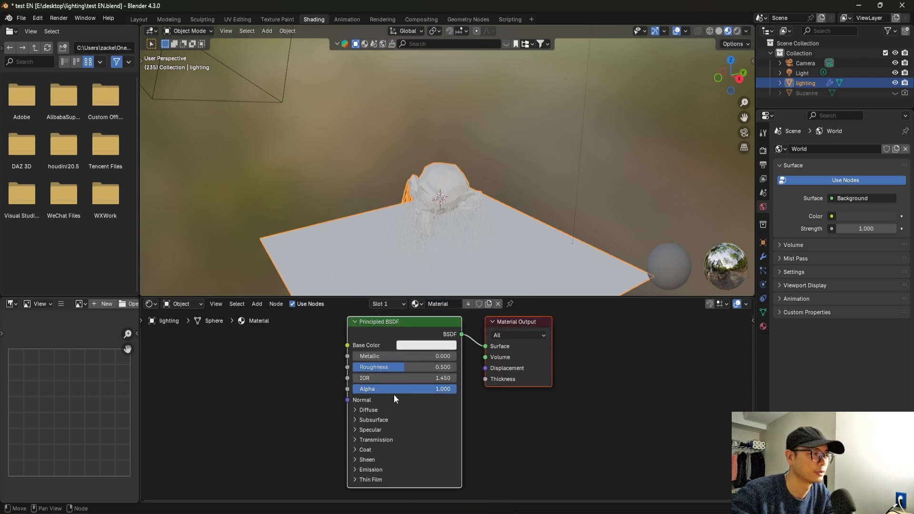
{"action": "left_click", "coordinate": [737, 31]}
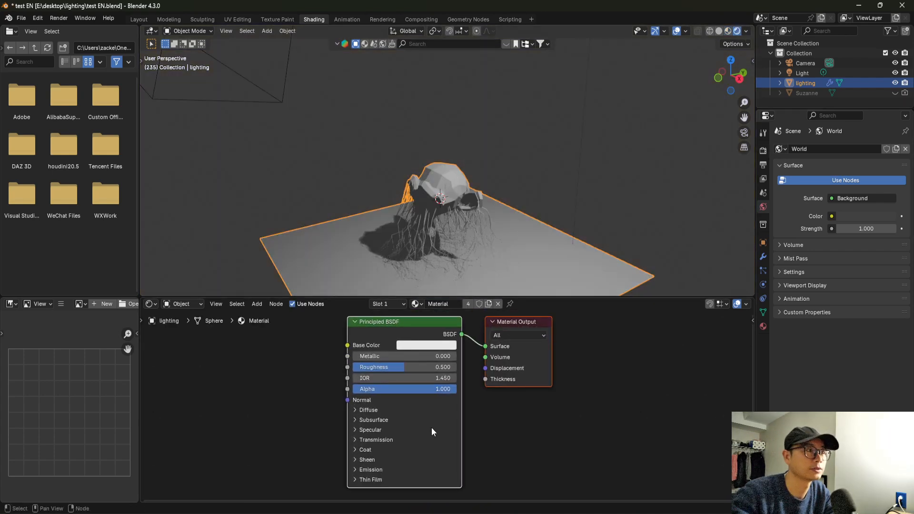
Set the Principled BSDF emission strength of Material to 50.8 and check the glow around Suzanne.
{"action": "scroll", "coordinate": [428, 431], "scroll_direction": "up", "scroll_amount": 1}
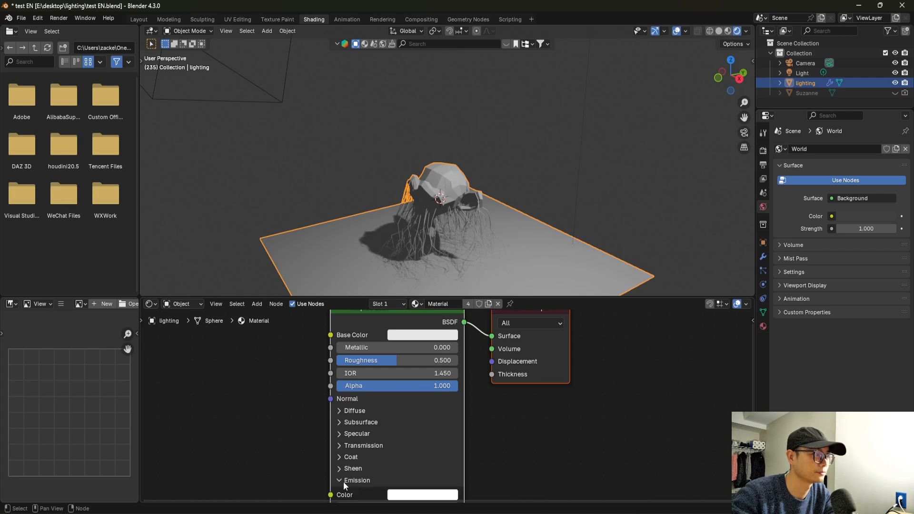
{"action": "middle_click_drag", "start_coordinate": [367, 487], "coordinate": [369, 423]}
{"action": "left_click_drag", "start_coordinate": [374, 449], "coordinate": [448, 457]}
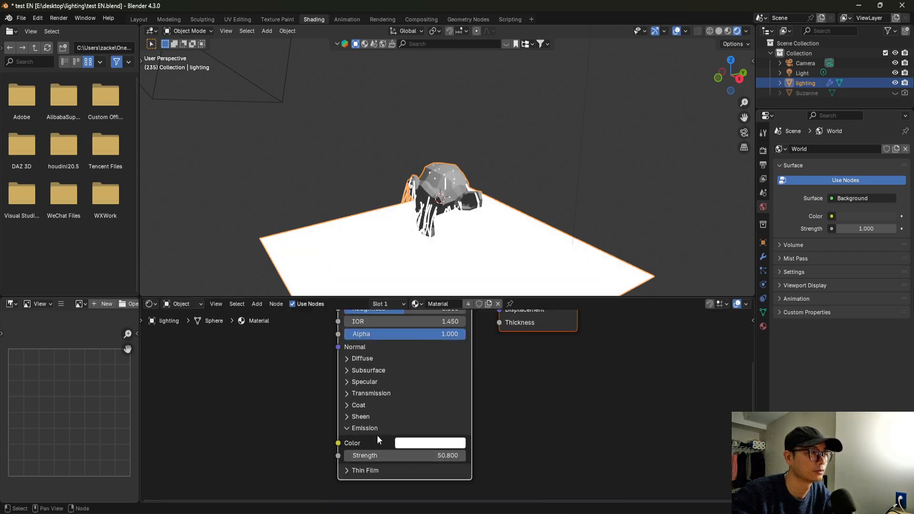
{"action": "middle_click_drag", "start_coordinate": [522, 209], "coordinate": [582, 181]}
{"action": "left_click", "coordinate": [639, 184]}
{"action": "middle_click_drag", "start_coordinate": [639, 184], "coordinate": [542, 245]}
{"action": "left_click", "coordinate": [551, 277]}
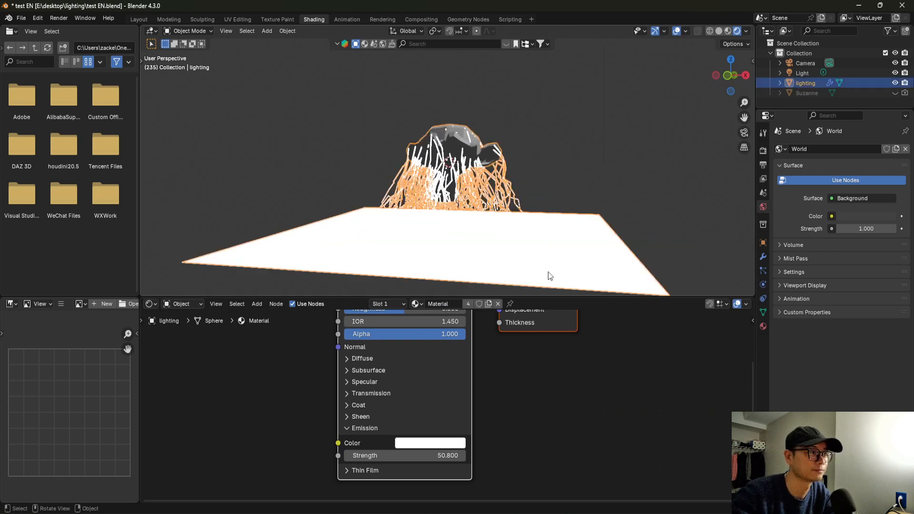
Make a single-user copy of the material named ground and set its emission strength to 0.
{"action": "left_click", "coordinate": [468, 304]}
{"action": "left_click", "coordinate": [450, 305]}
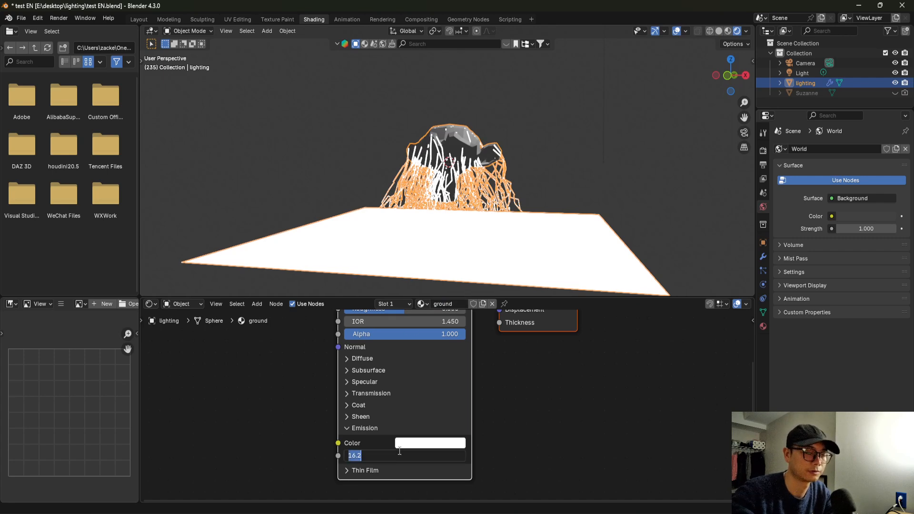
Assign the ground material to the grid branch's Set Material node in Geometry Nodes and return to the Shading workspace.
{"action": "left_click", "coordinate": [465, 19]}
{"action": "middle_click_drag", "start_coordinate": [554, 293], "coordinate": [301, 376]}
{"action": "scroll", "coordinate": [475, 276], "scroll_direction": "up", "scroll_amount": 3}
{"action": "middle_click_drag", "start_coordinate": [232, 404], "coordinate": [408, 367]}
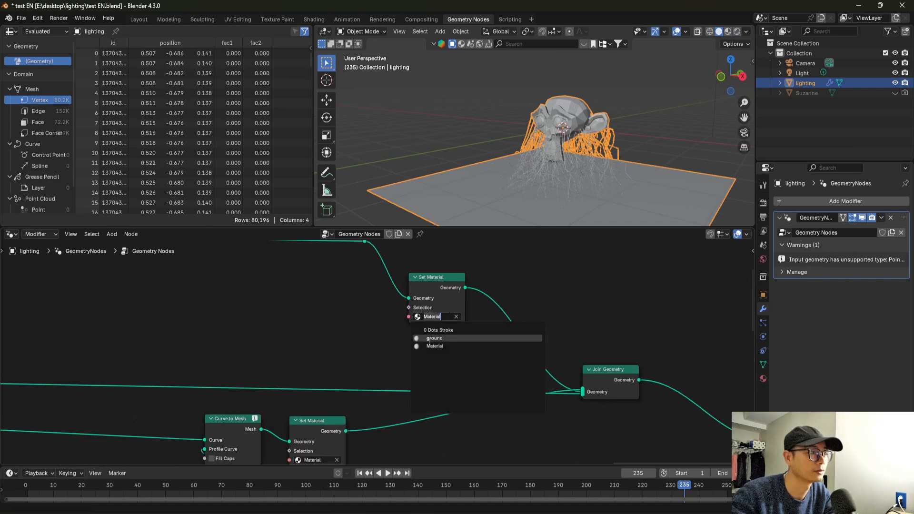
{"action": "left_click", "coordinate": [312, 19]}
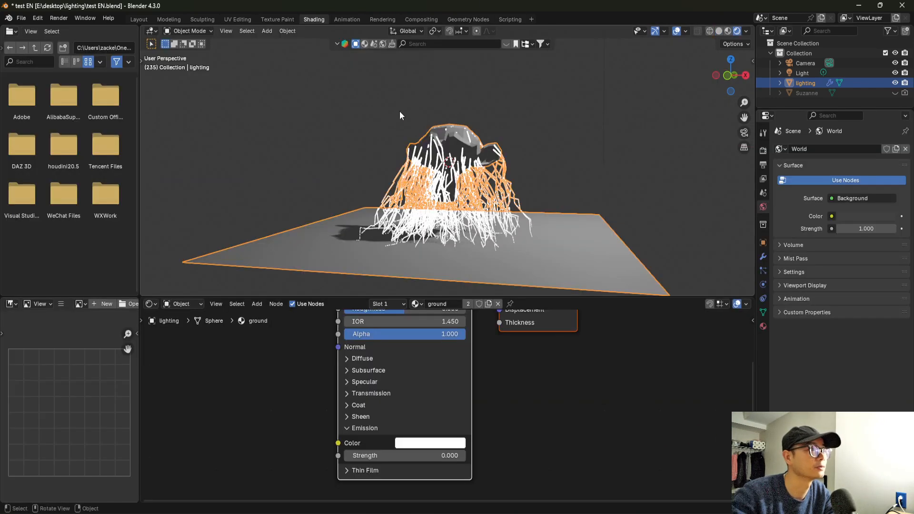
{"action": "middle_click_drag", "start_coordinate": [494, 215], "coordinate": [566, 145]}
{"action": "left_click", "coordinate": [566, 145]}
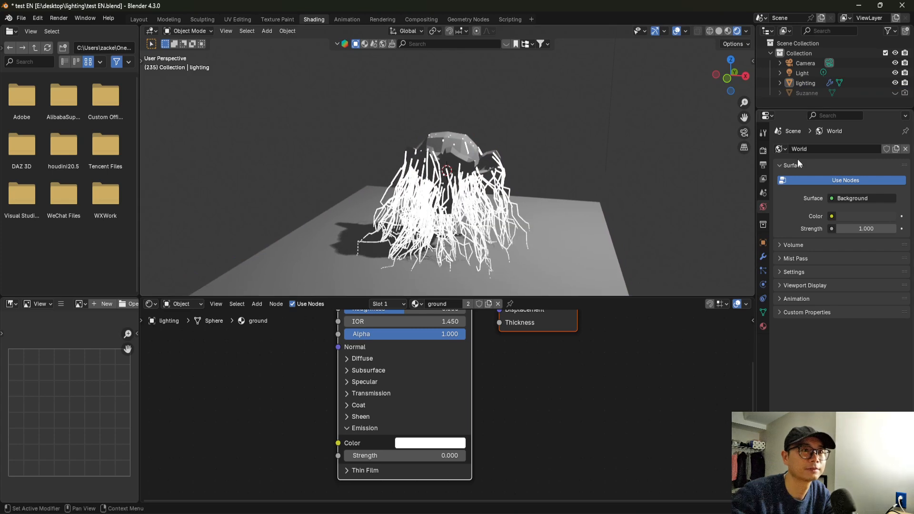
Change the render engine from EEVEE to Cycles and look closely at the lightning.
{"action": "left_click", "coordinate": [764, 150]}
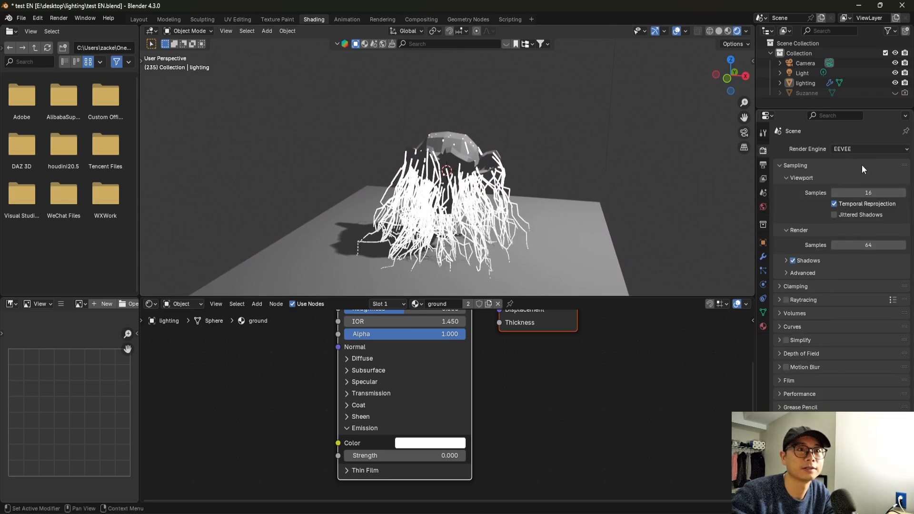
{"action": "left_click", "coordinate": [858, 186]}
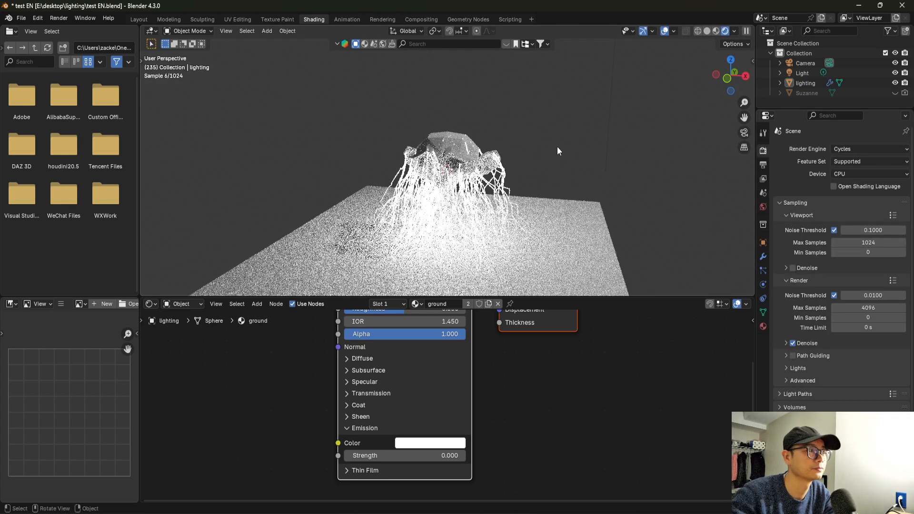
{"action": "middle_click_drag", "start_coordinate": [547, 142], "coordinate": [565, 94]}
{"action": "scroll", "coordinate": [565, 94], "scroll_direction": "up", "scroll_amount": 2}
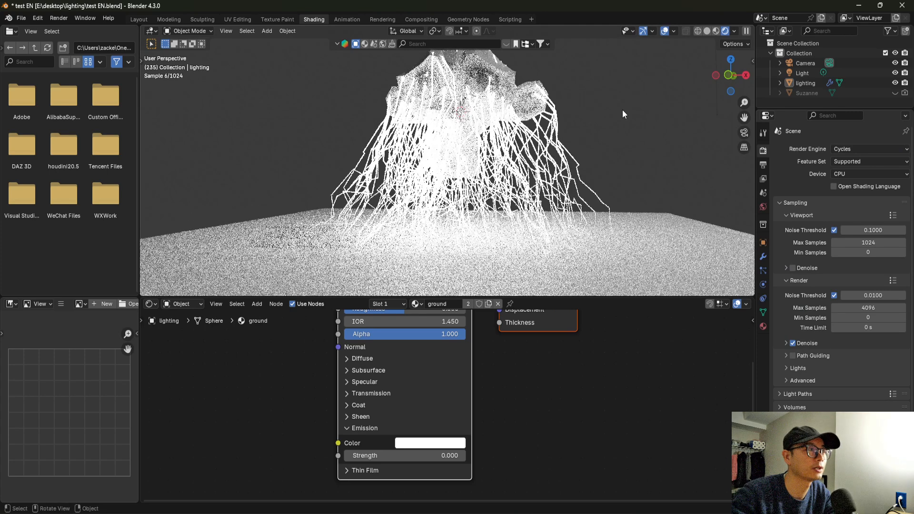
Examine the Cycles-rendered lightning between Suzanne and the ground from several angles, and save the file.
{"action": "middle_click_drag", "start_coordinate": [614, 116], "coordinate": [591, 143]}
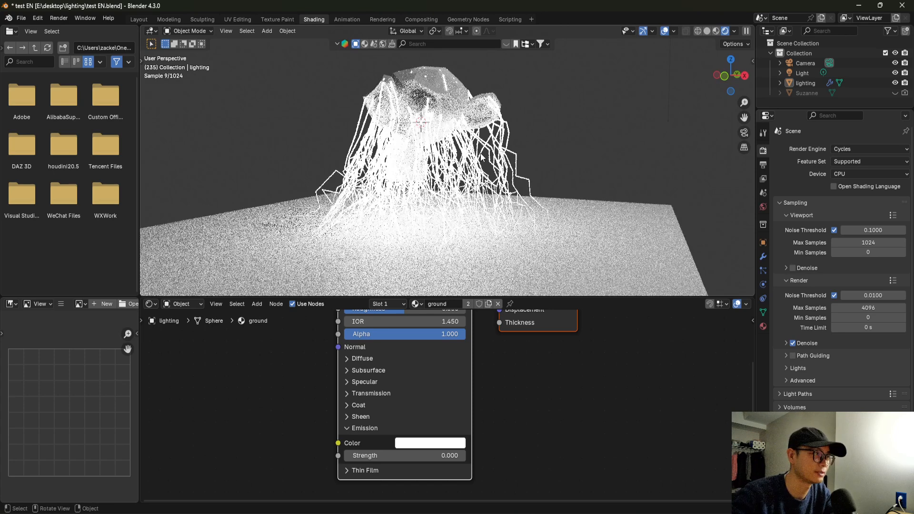
{"action": "left_click", "coordinate": [423, 115]}
{"action": "middle_click_drag", "start_coordinate": [424, 114], "coordinate": [498, 121]}
{"action": "left_click", "coordinate": [347, 114]}
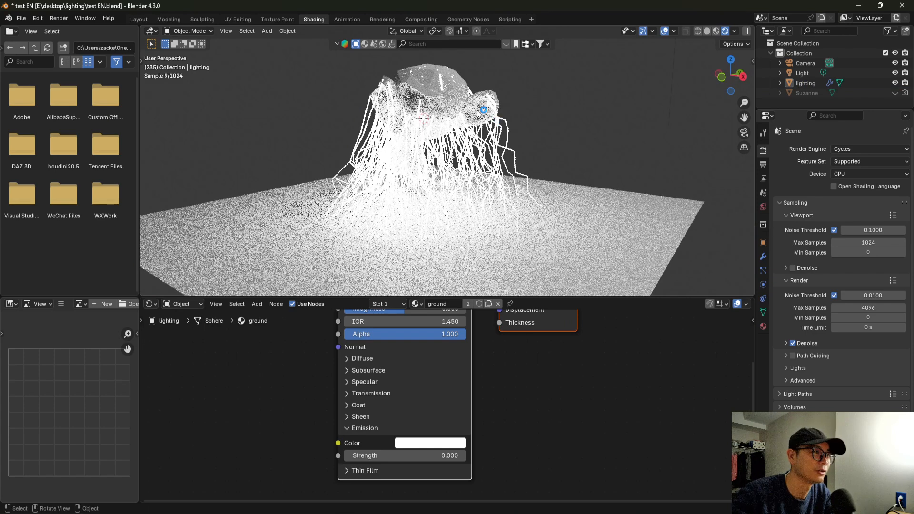
{"action": "middle_click_drag", "start_coordinate": [478, 113], "coordinate": [421, 103]}
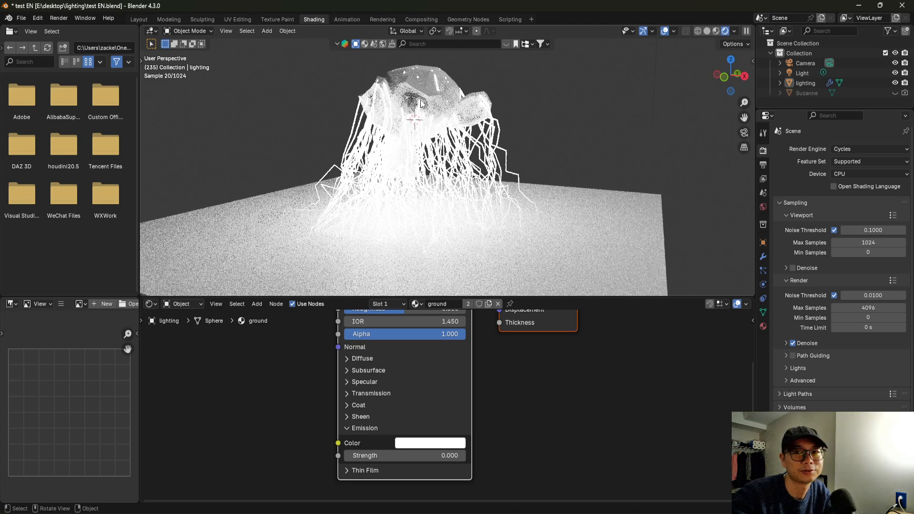
{"action": "middle_click_drag", "start_coordinate": [436, 87], "coordinate": [458, 100]}
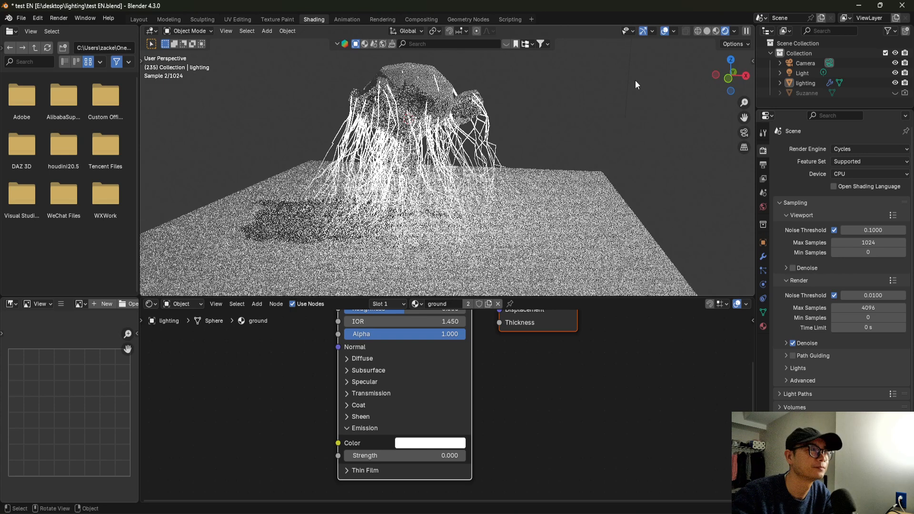
{"action": "key", "text": "ctrl+s"}
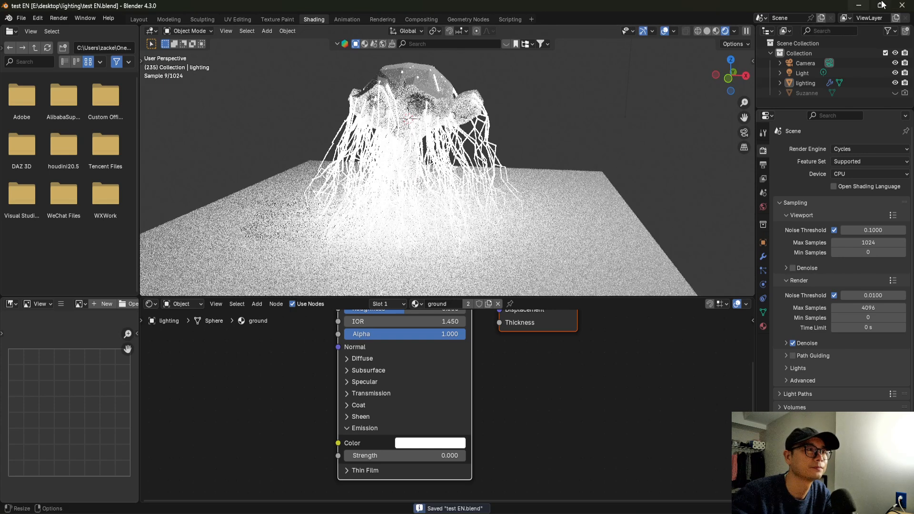